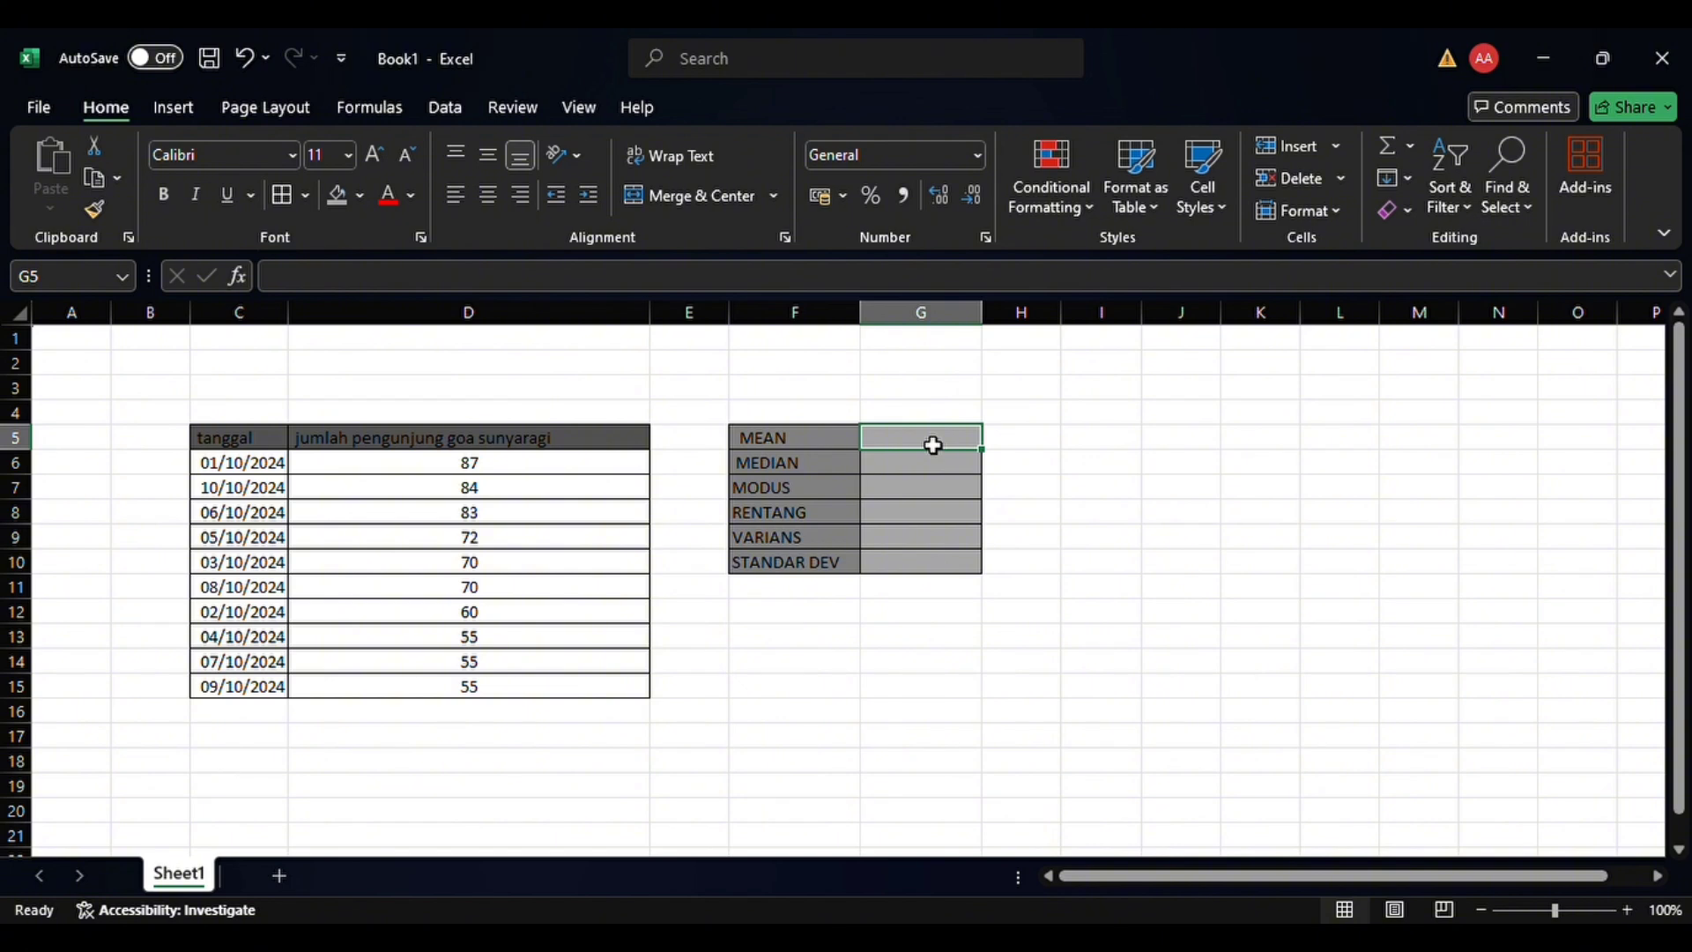
Calculate the mean in G5 with AVERAGE over the visitor counts in D6:D15
{"action": "type", "text": "="}
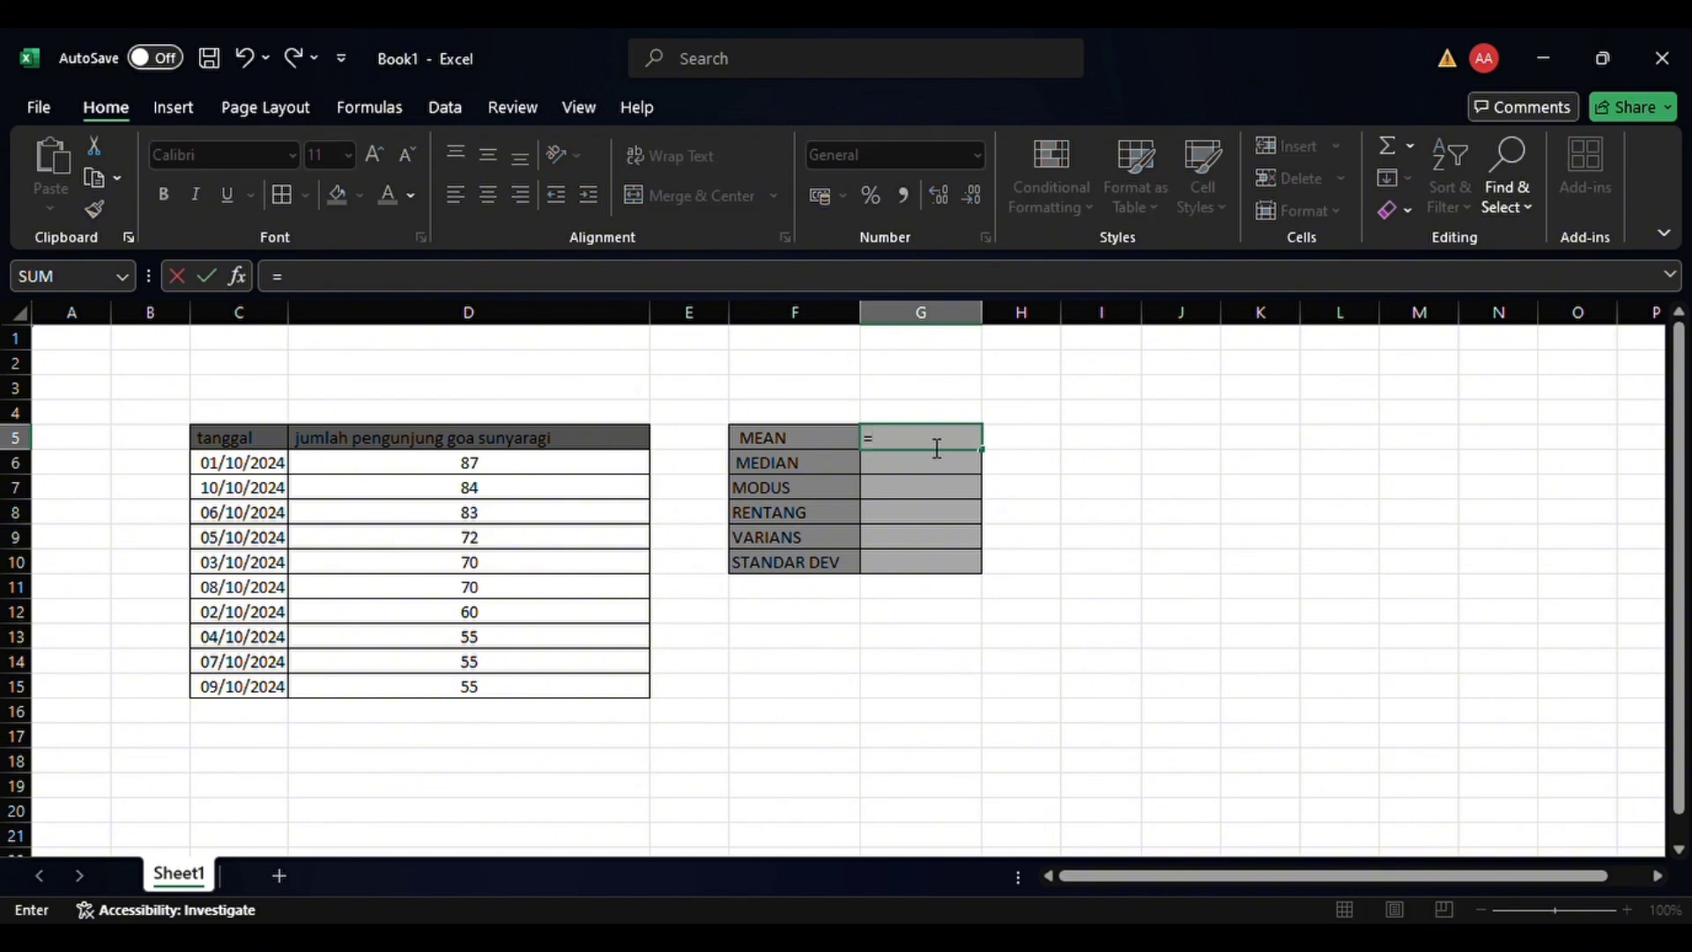
{"action": "type", "text": "AVERAGE("}
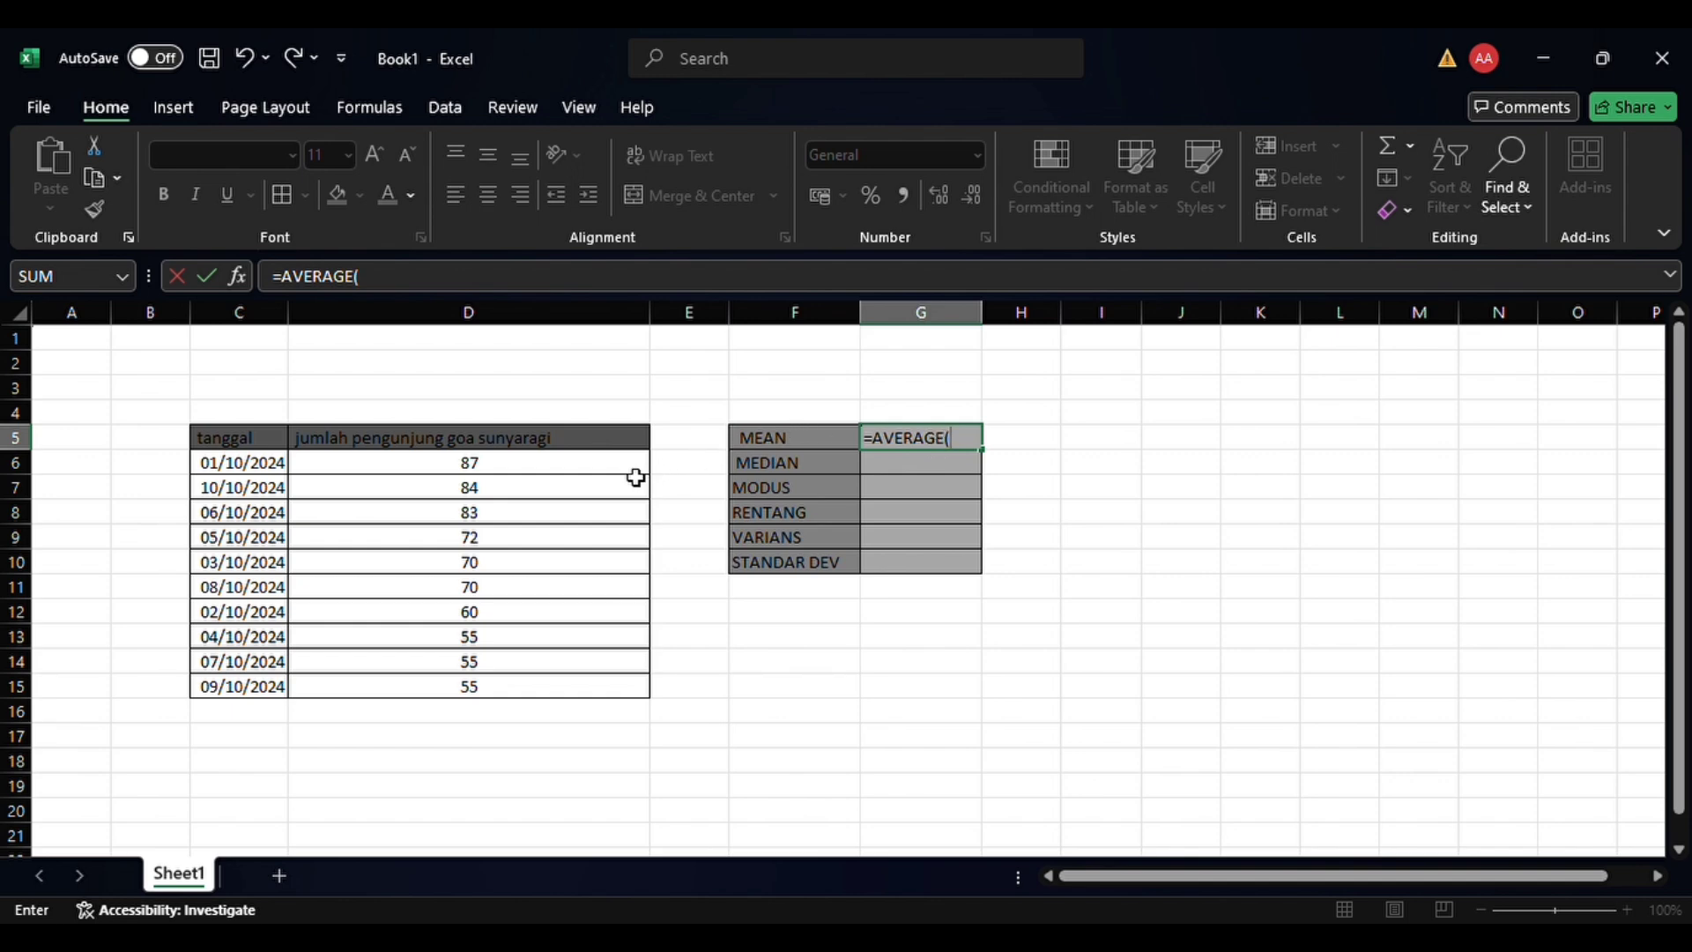
{"action": "left_click_drag", "start_coordinate": [636, 477], "coordinate": [608, 691]}
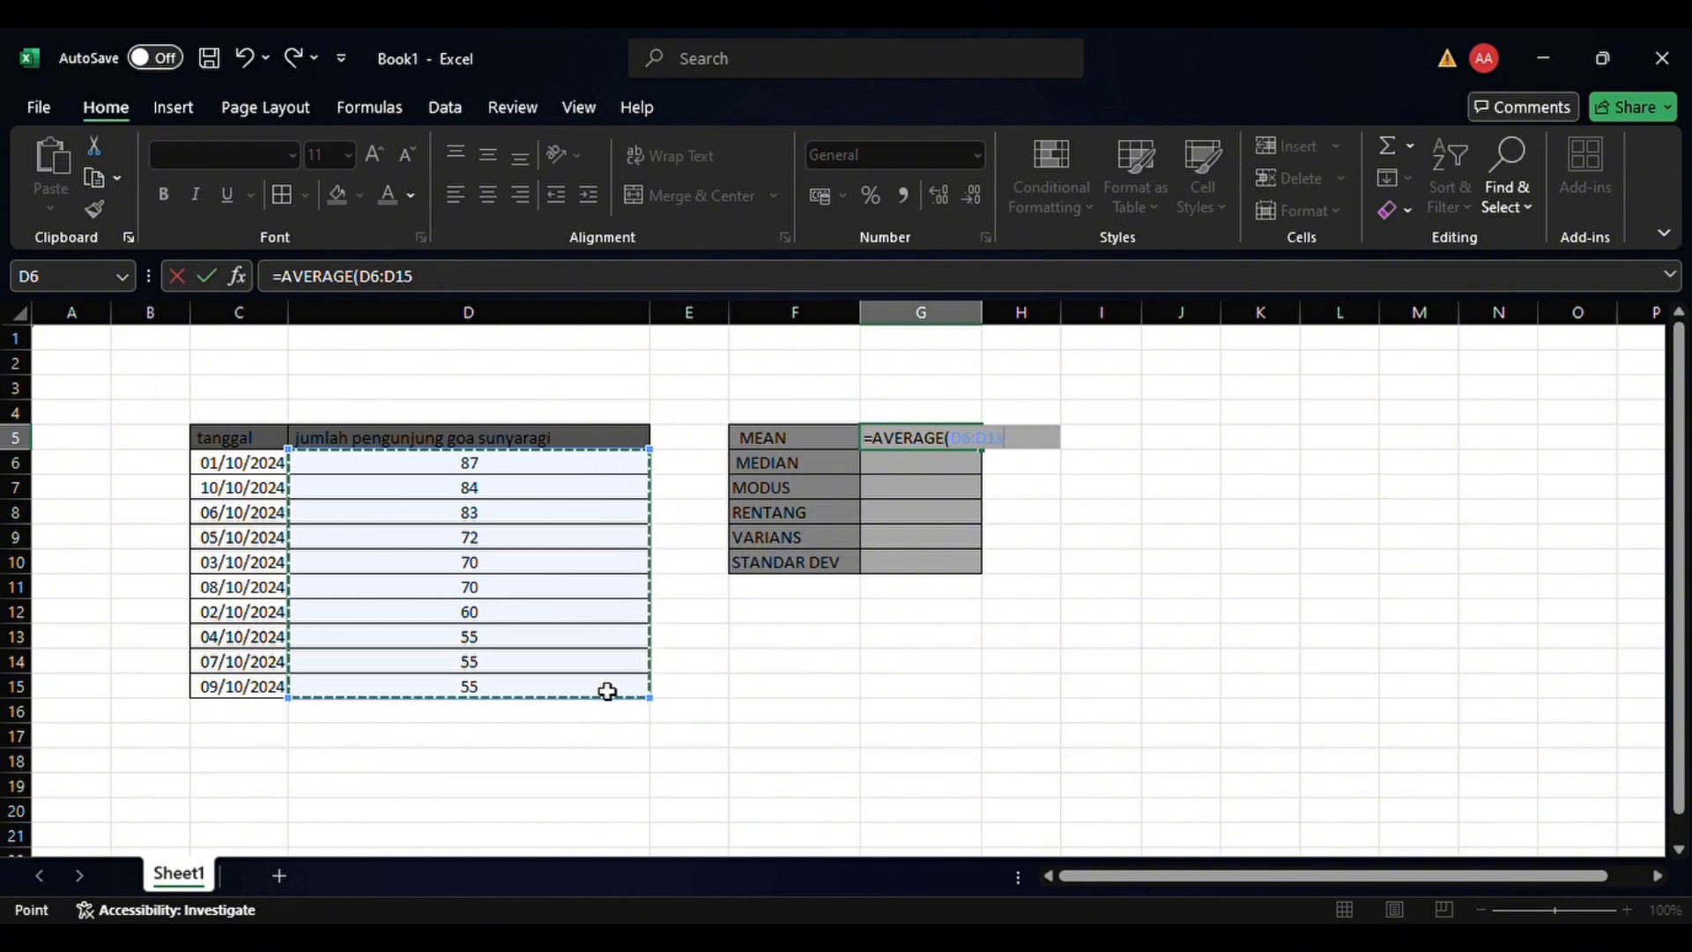
{"action": "key", "text": "Return"}
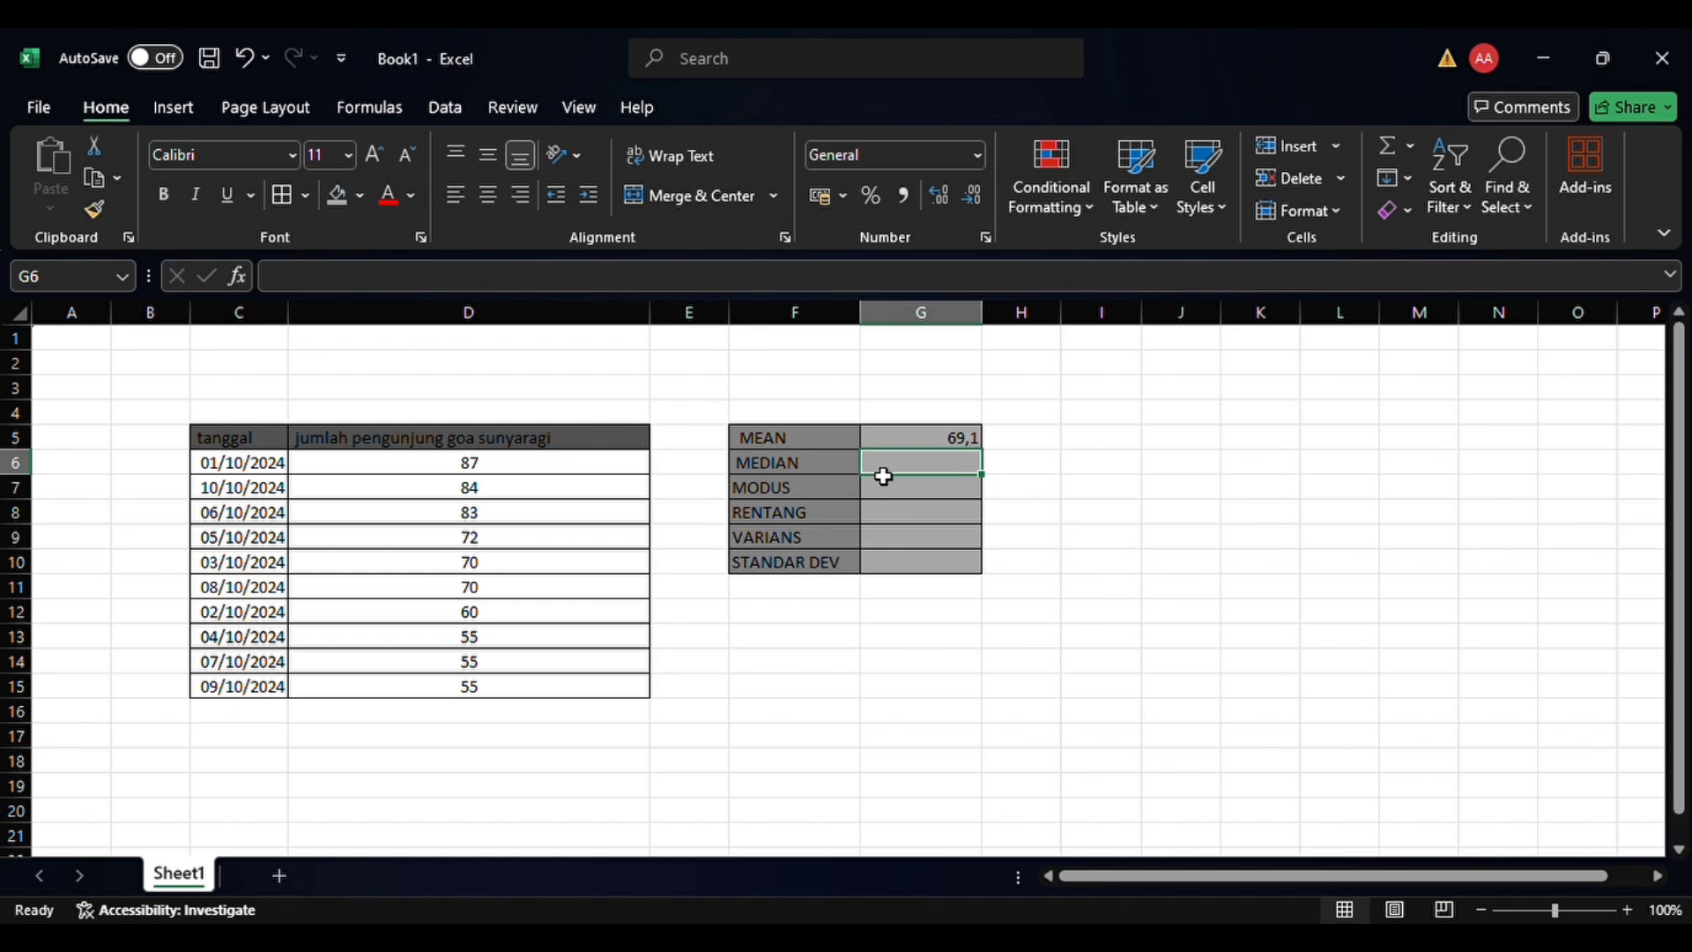
Calculate the median in G6 with MEDIAN over the visitor counts in D6:D15
{"action": "type", "text": "="}
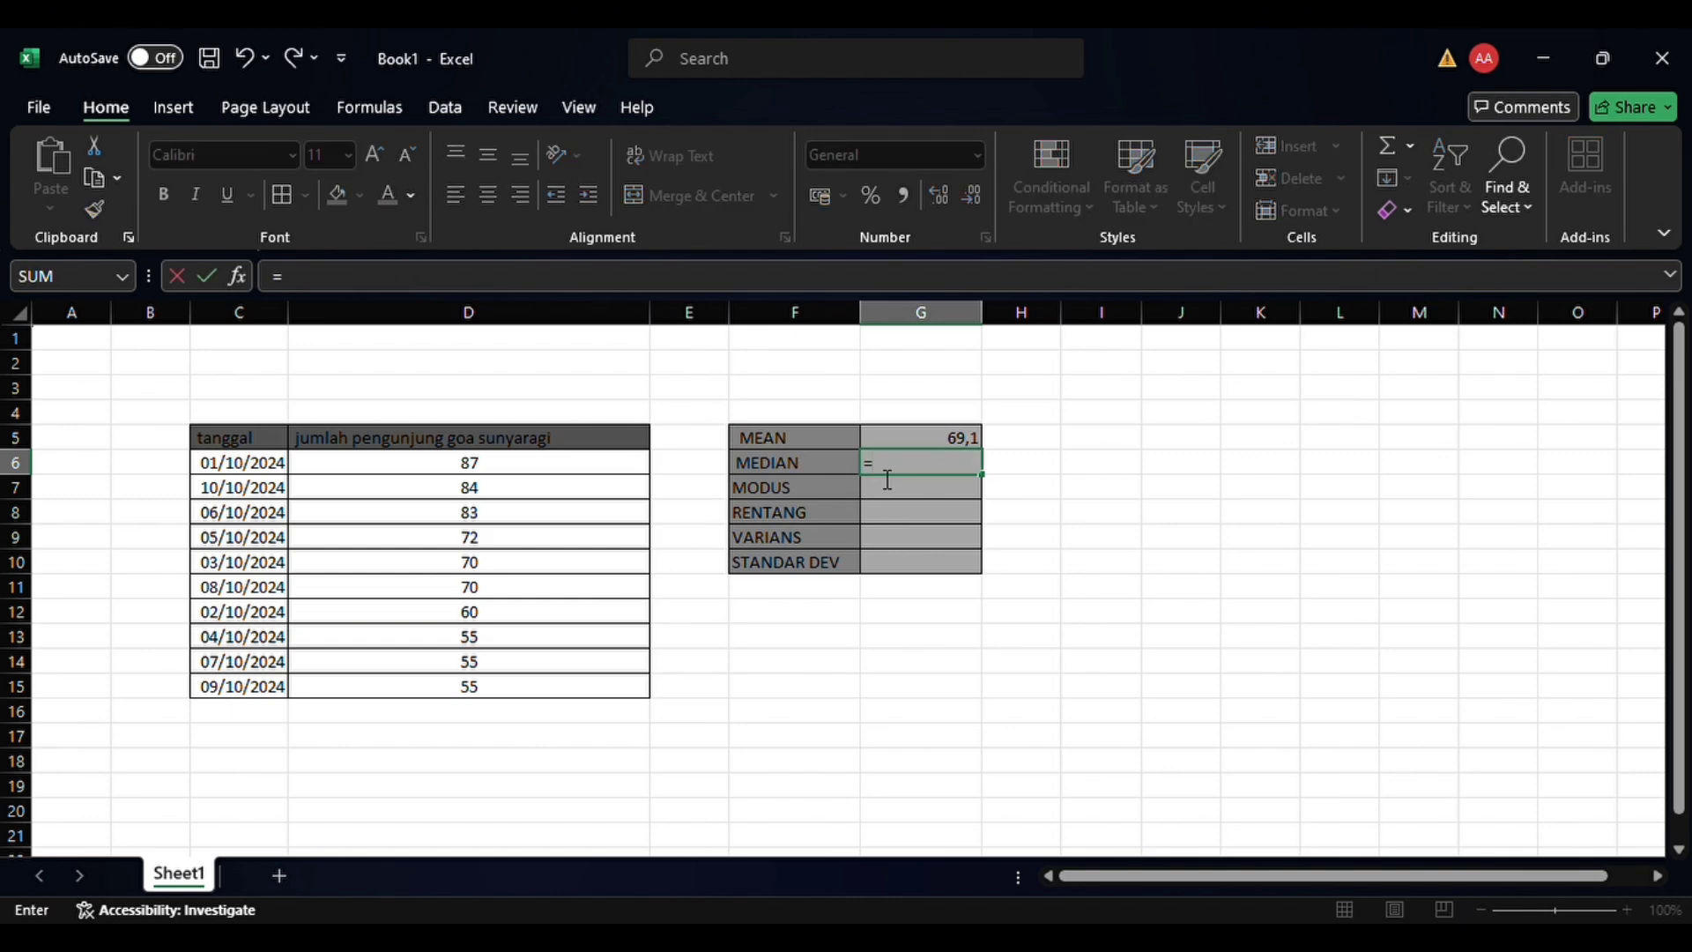
{"action": "type", "text": "MEDIAN("}
{"action": "left_click", "coordinate": [605, 472]}
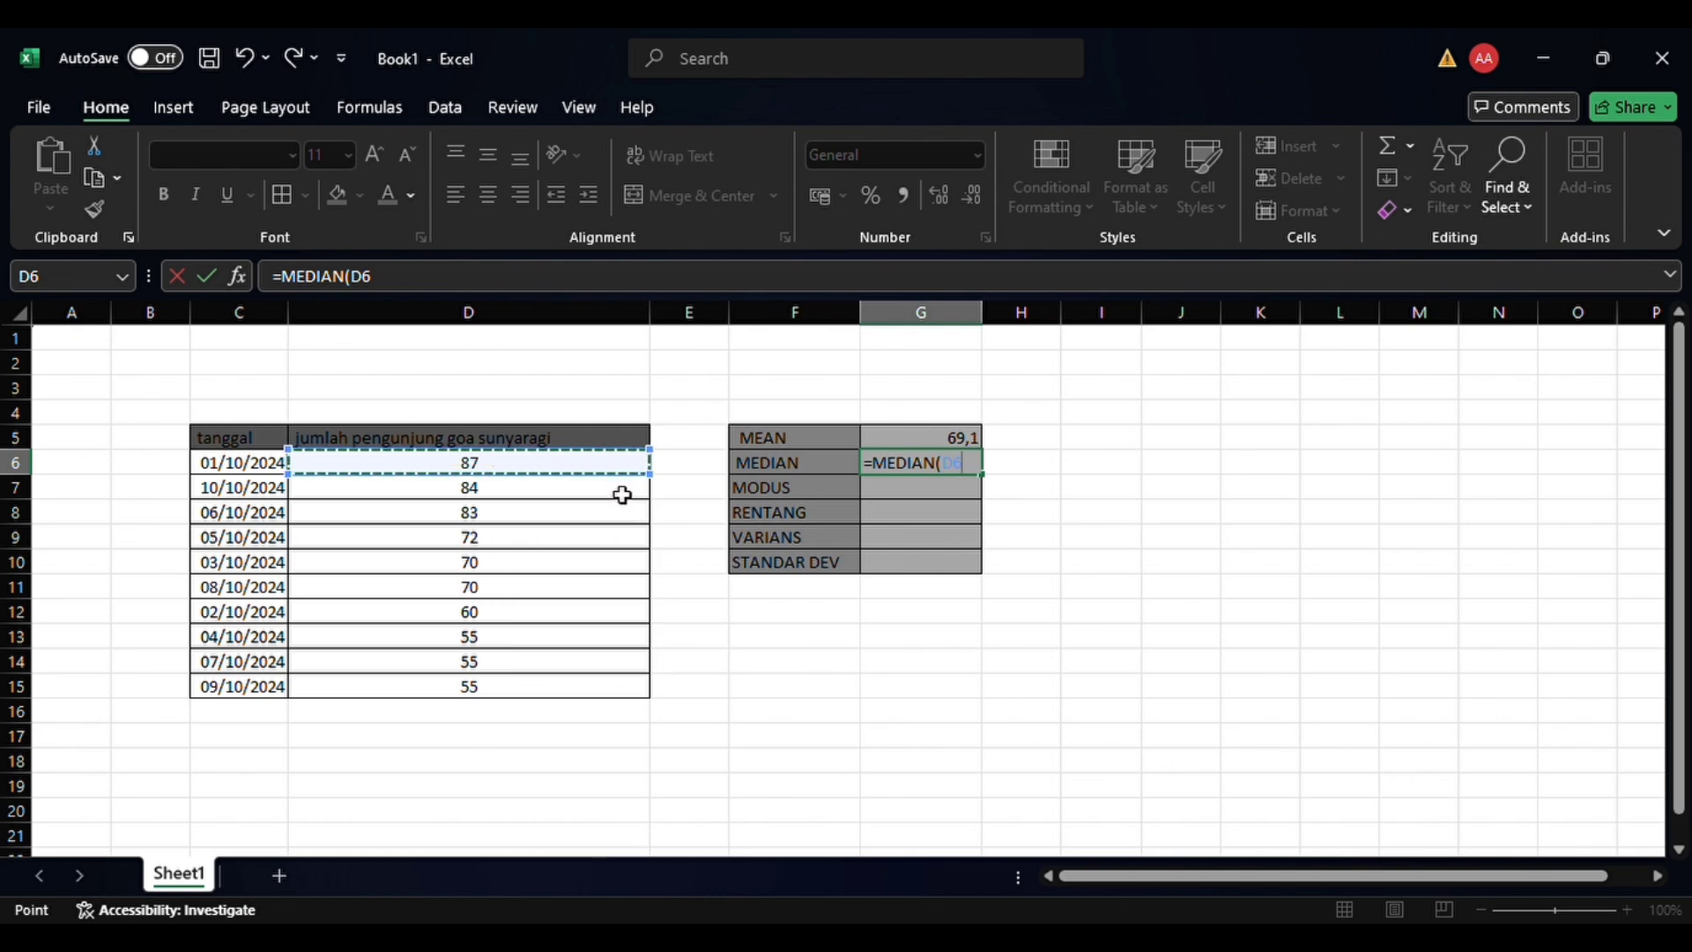
{"action": "left_click_drag", "start_coordinate": [623, 495], "coordinate": [622, 558]}
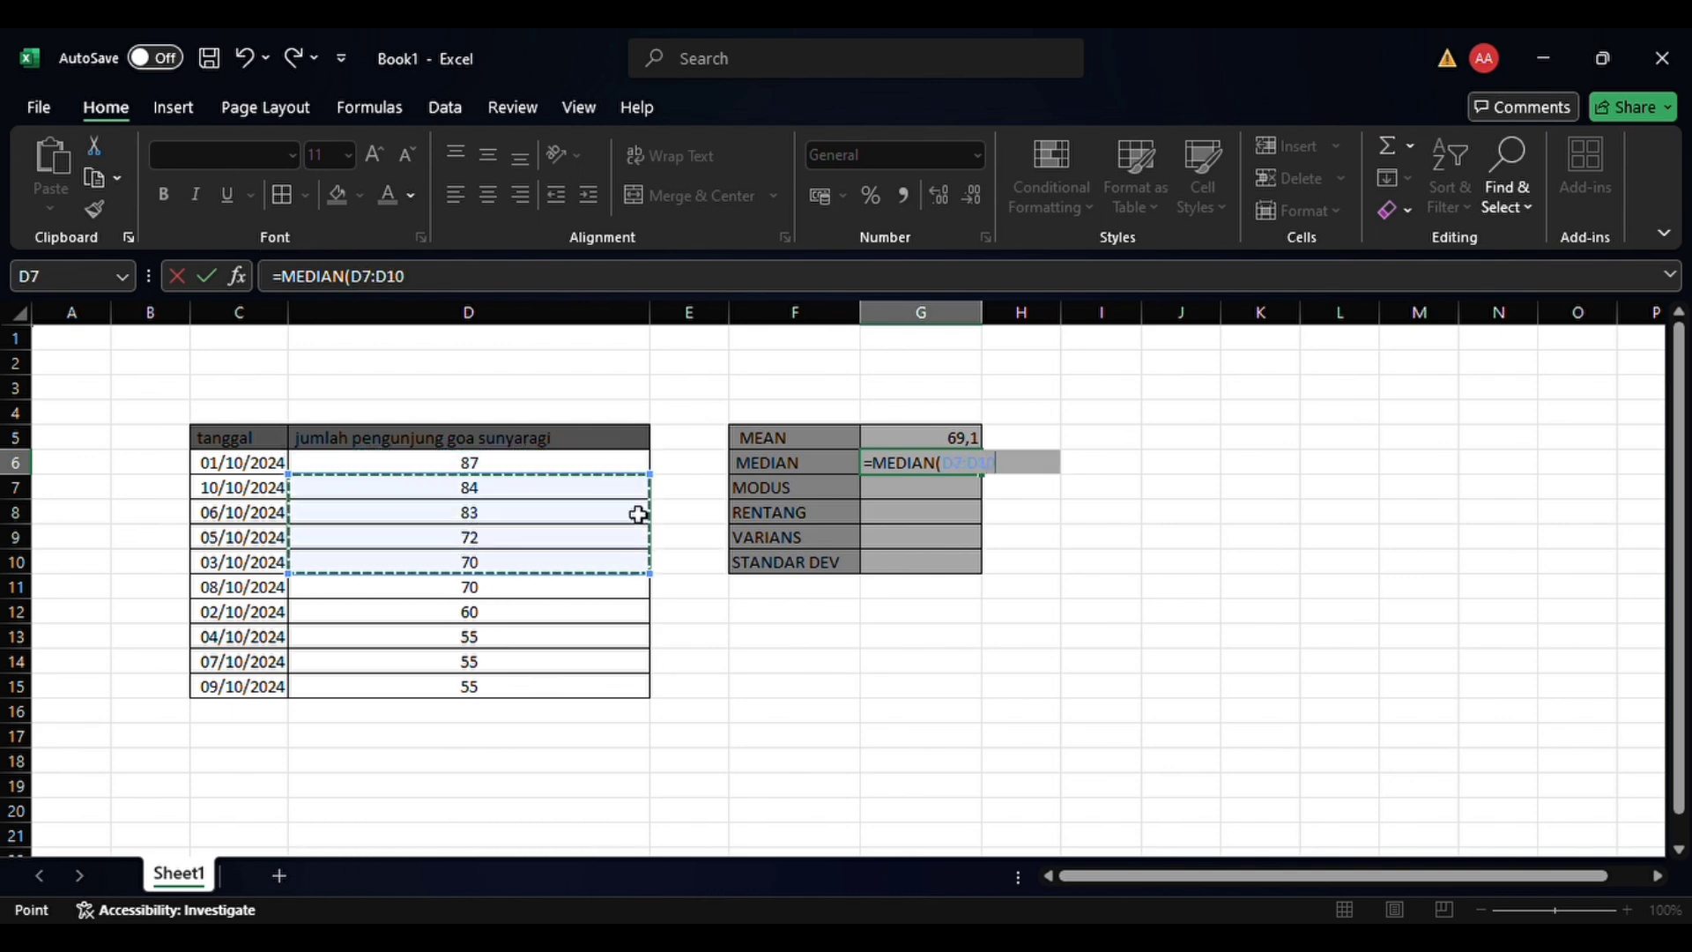
{"action": "left_click", "coordinate": [647, 468]}
{"action": "left_click_drag", "start_coordinate": [647, 468], "coordinate": [637, 690]}
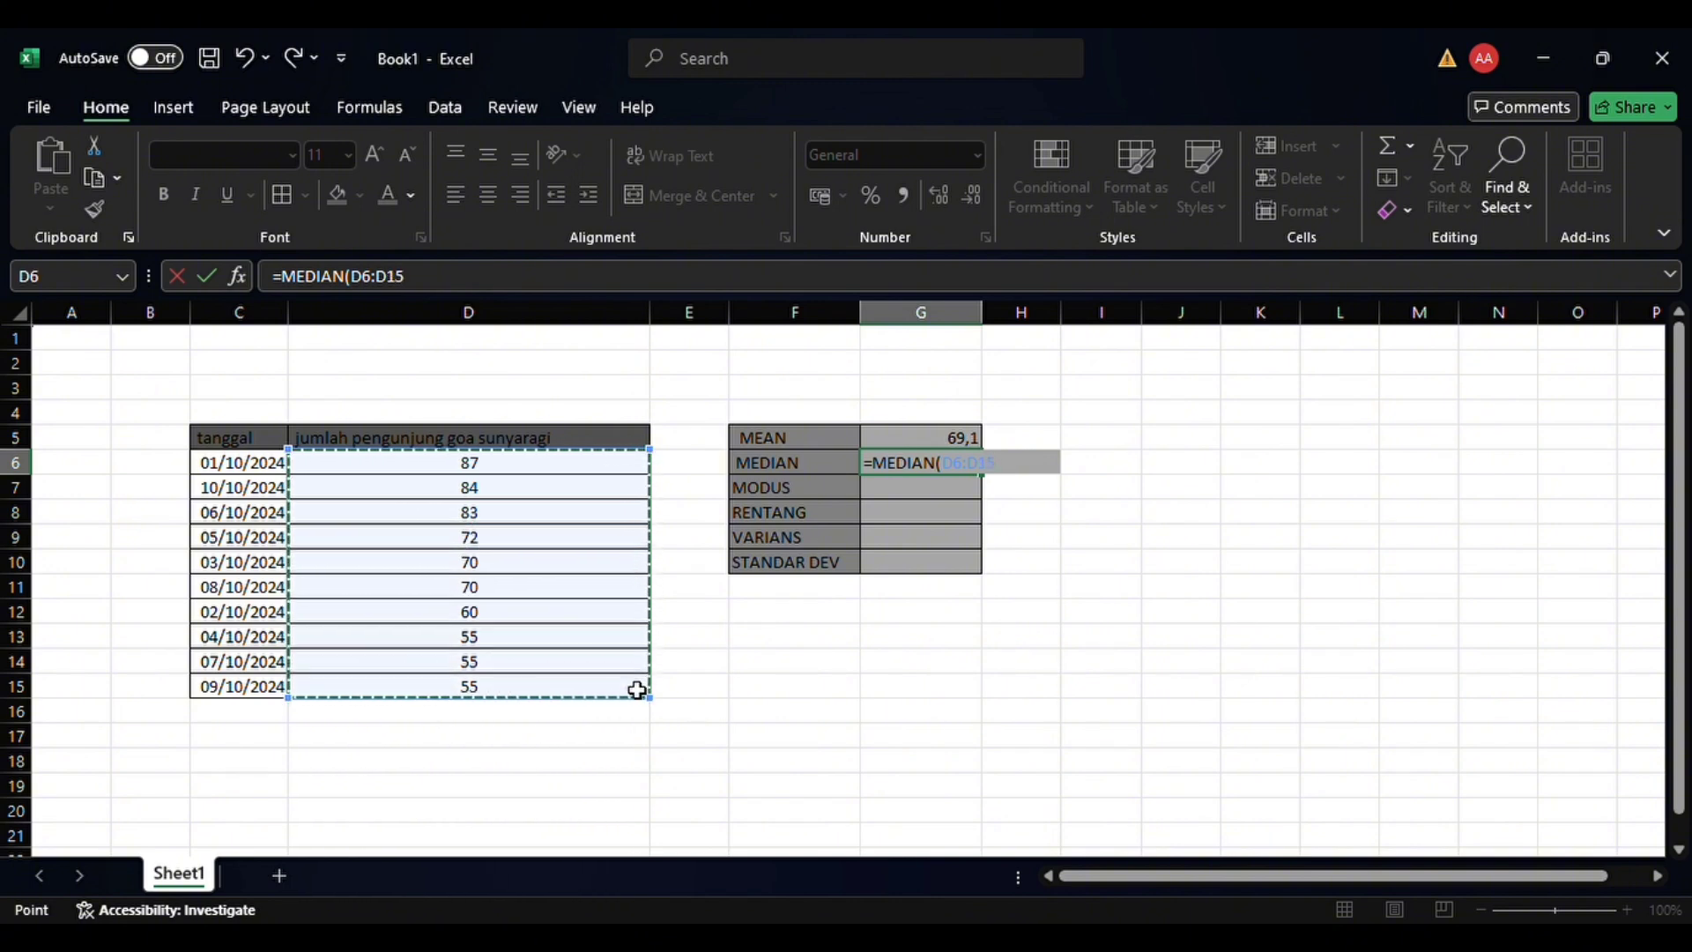
{"action": "key", "text": "Return"}
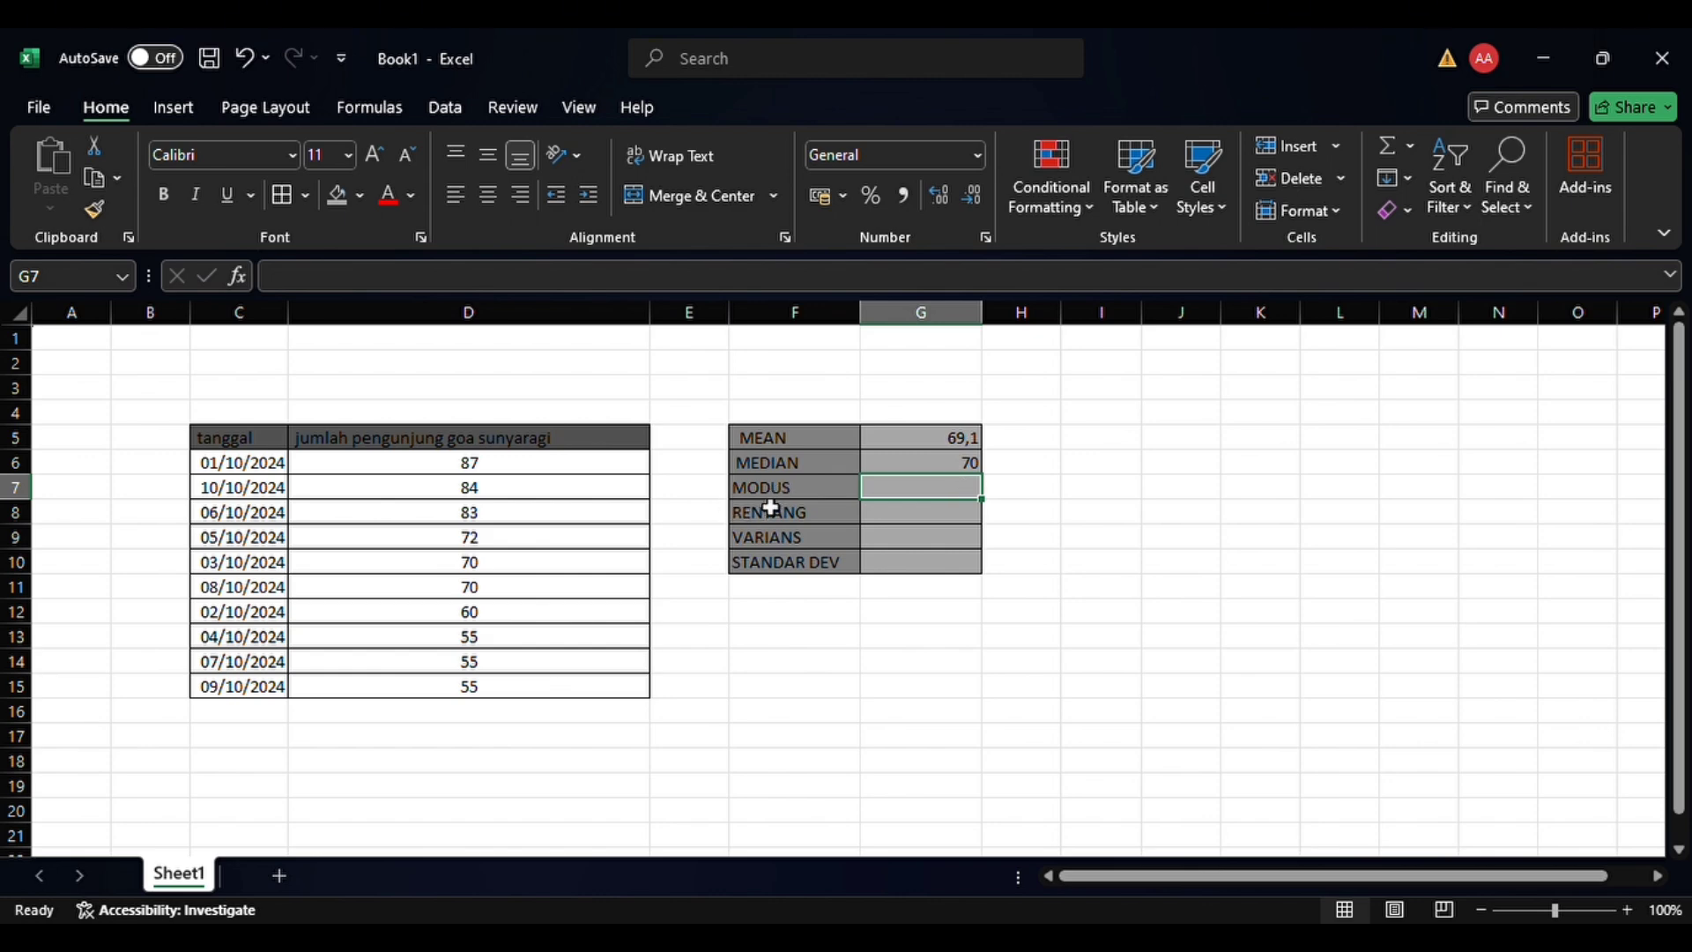
Calculate the mode (MODUS) in G7 with MODE over the visitor counts in D6:D15
{"action": "type", "text": "="}
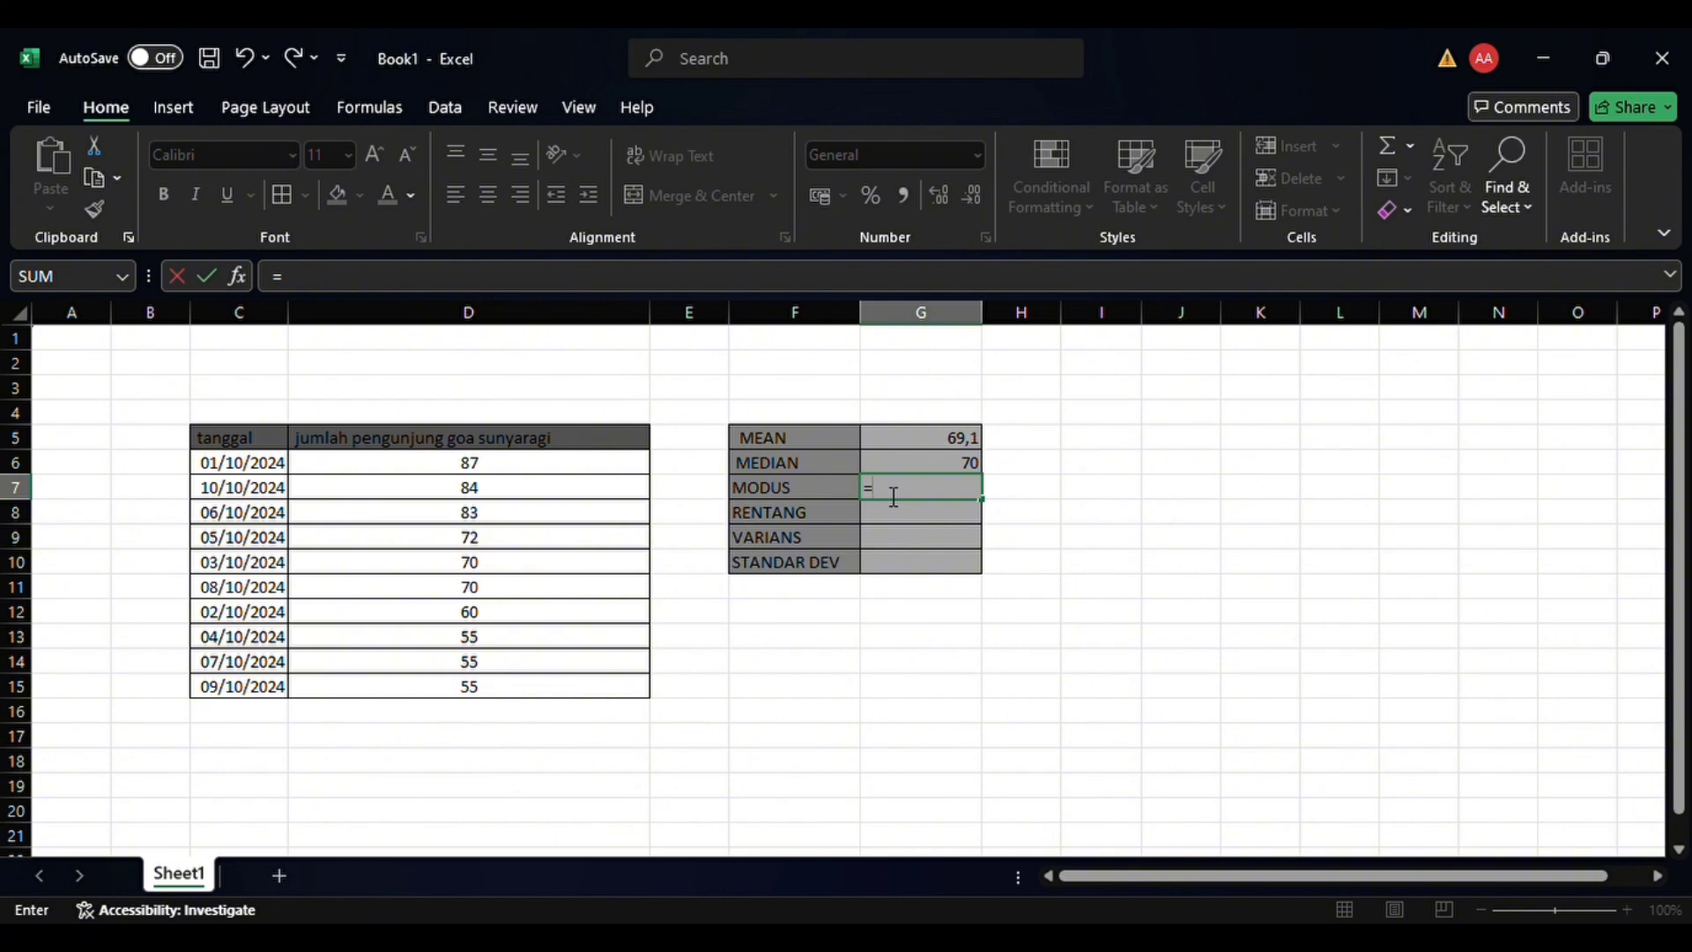
{"action": "type", "text": "MODE("}
{"action": "left_click", "coordinate": [558, 476]}
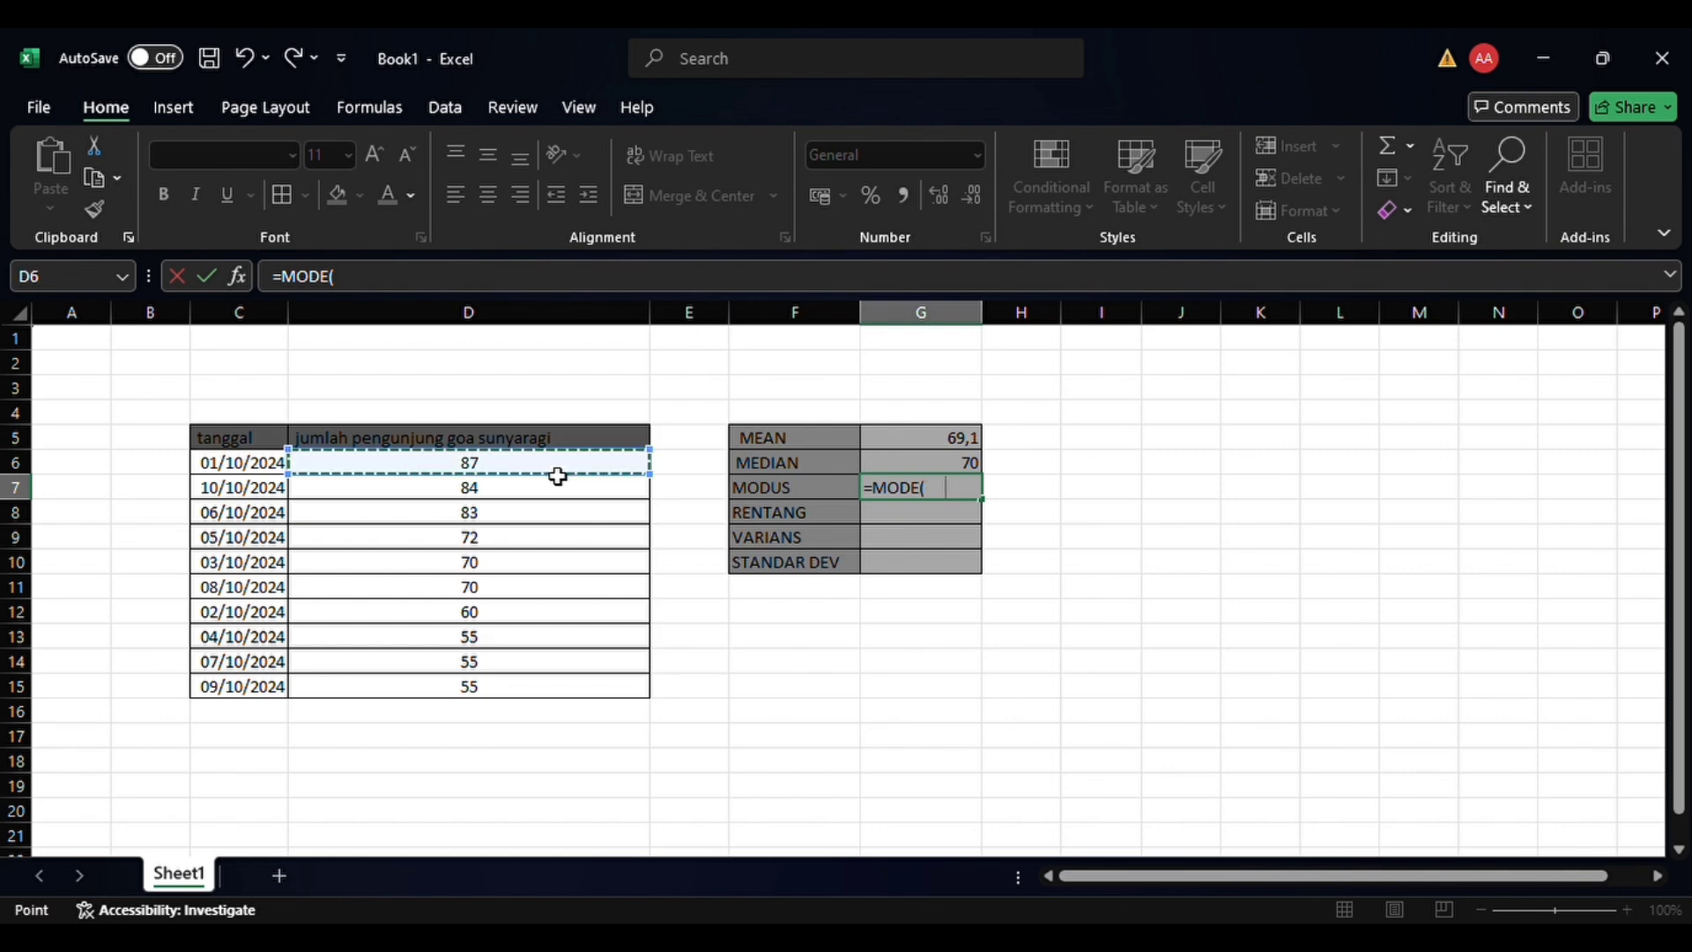
{"action": "left_click_drag", "start_coordinate": [558, 476], "coordinate": [577, 695]}
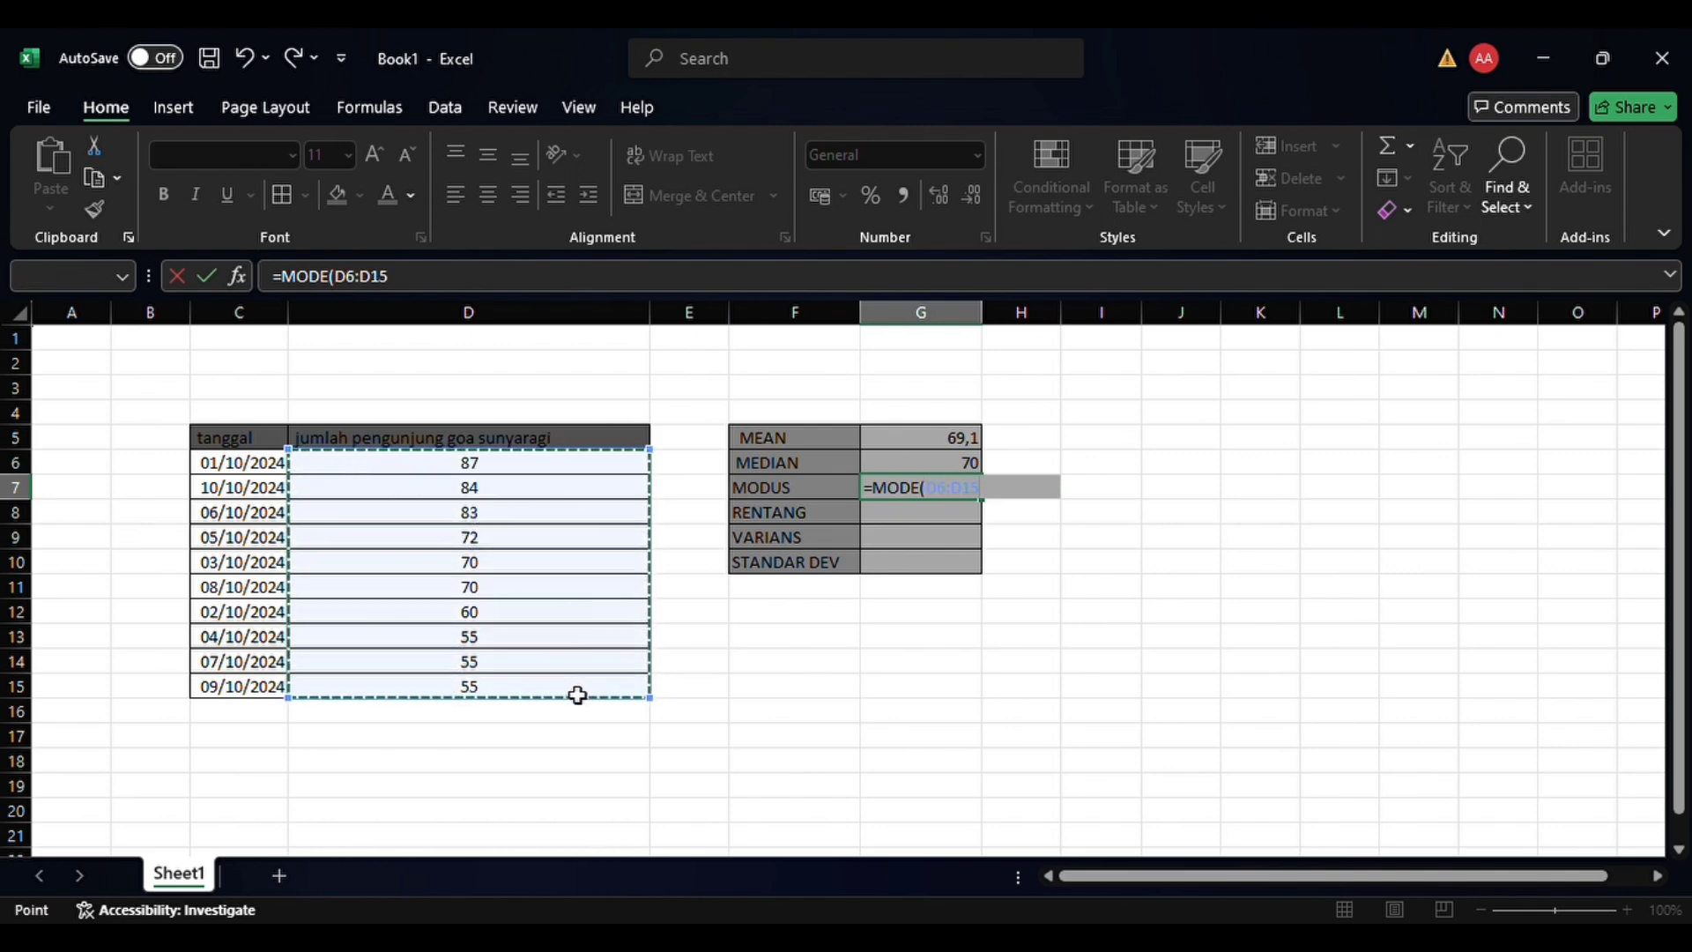
{"action": "key", "text": "Return"}
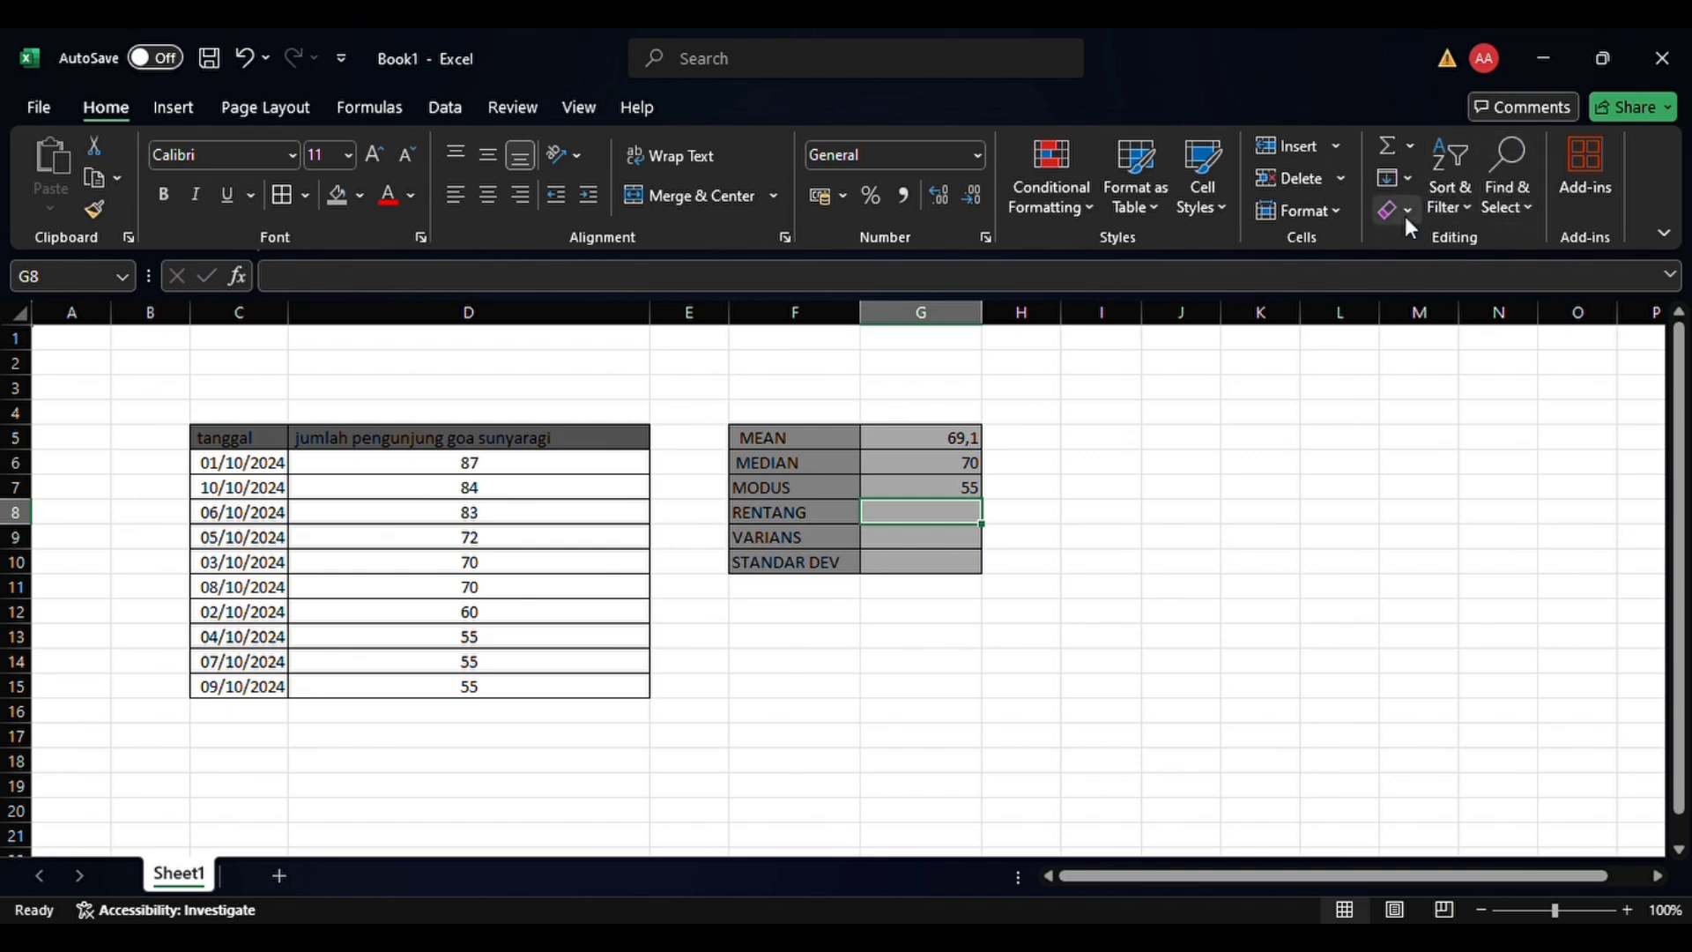
Sort the visitor counts in D6:D15 from largest to smallest
{"action": "left_click", "coordinate": [631, 475]}
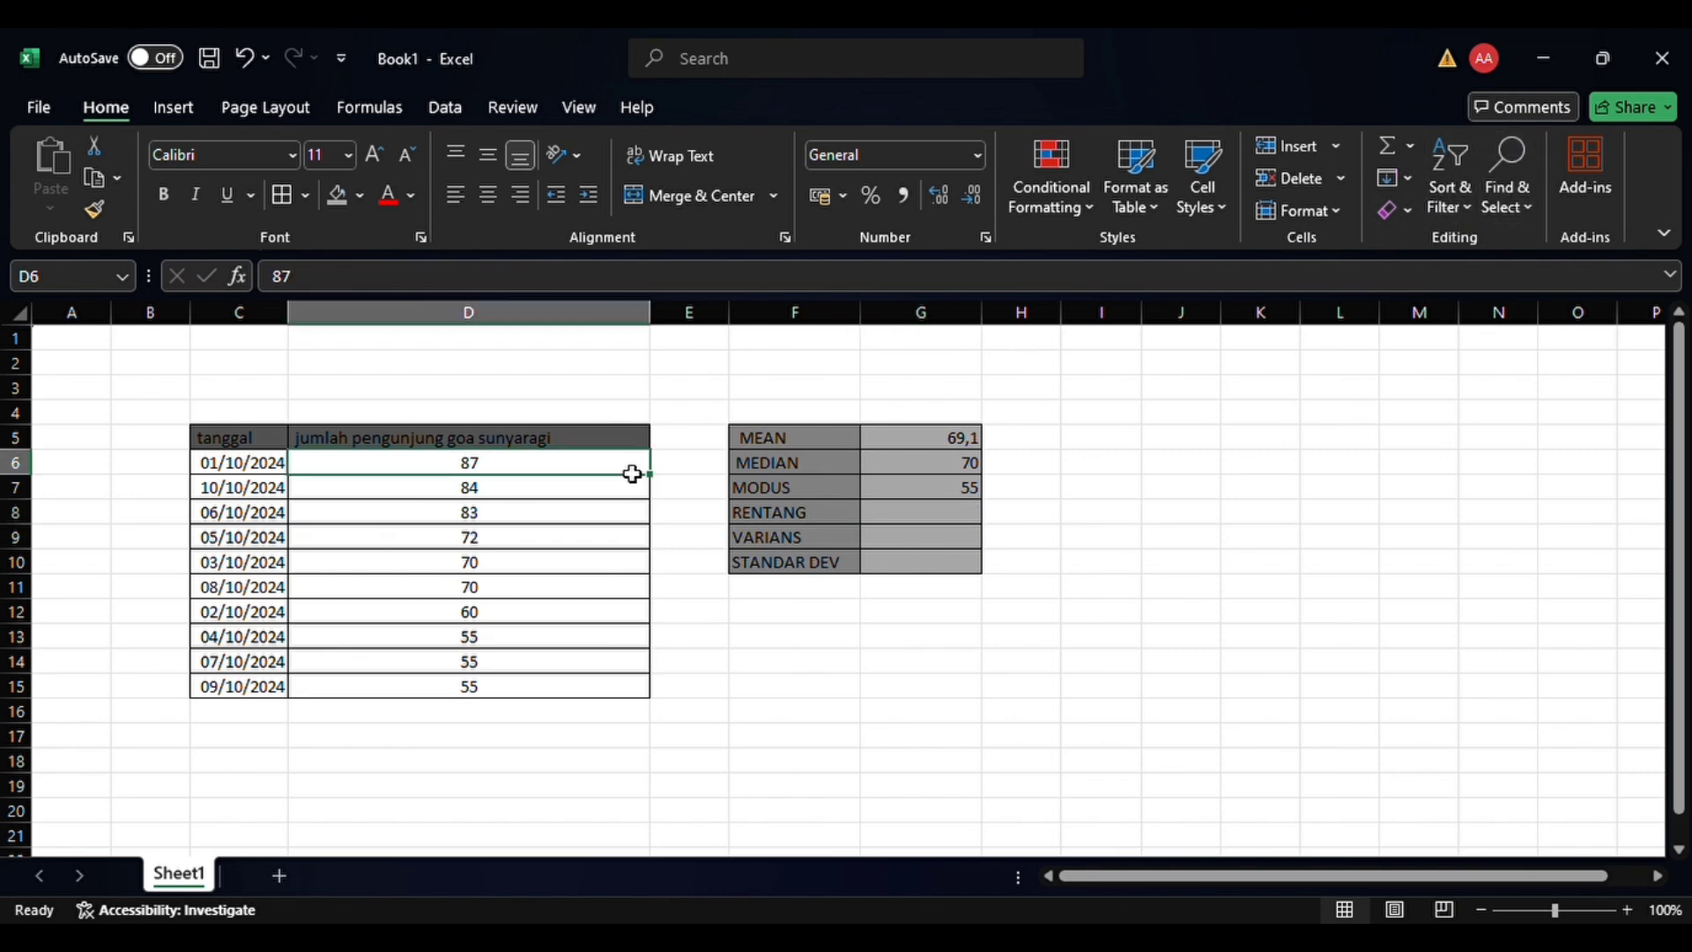
{"action": "key", "text": "shift+Down"}
{"action": "key", "text": "shift+Down"}
{"action": "key", "text": "shift+Down"}
{"action": "key", "text": "shift+Down"}
{"action": "key", "text": "shift+Down"}
{"action": "key", "text": "shift+Down"}
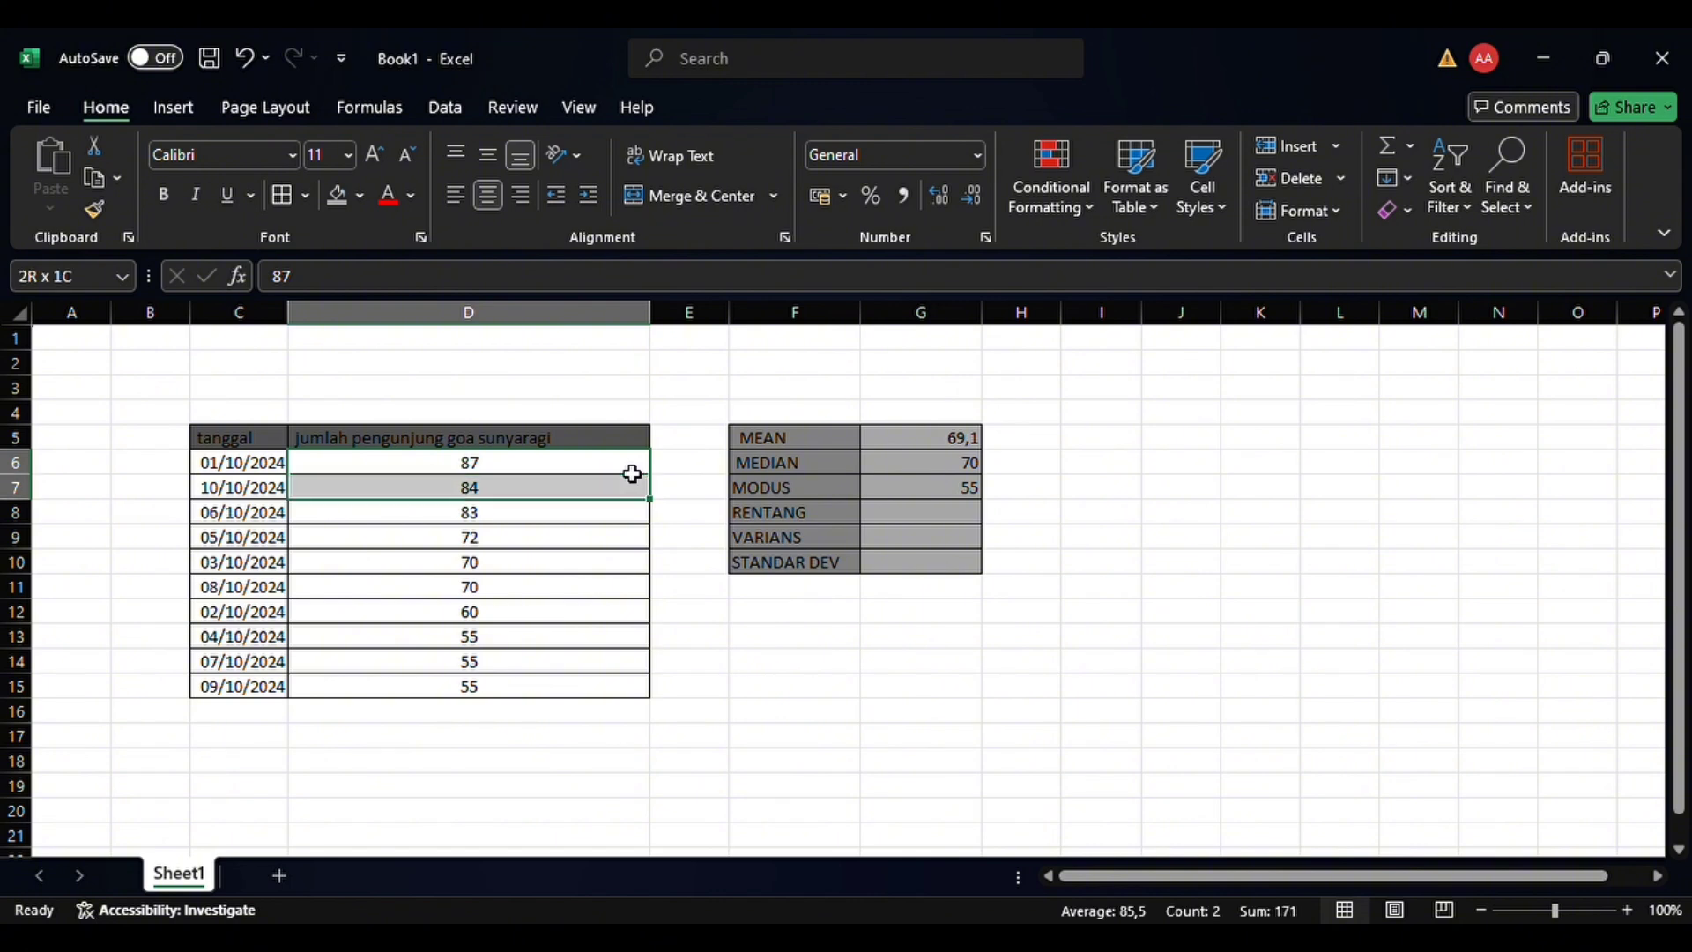
{"action": "key", "text": "shift+Down"}
{"action": "key", "text": "shift+Down"}
{"action": "key", "text": "shift+Down"}
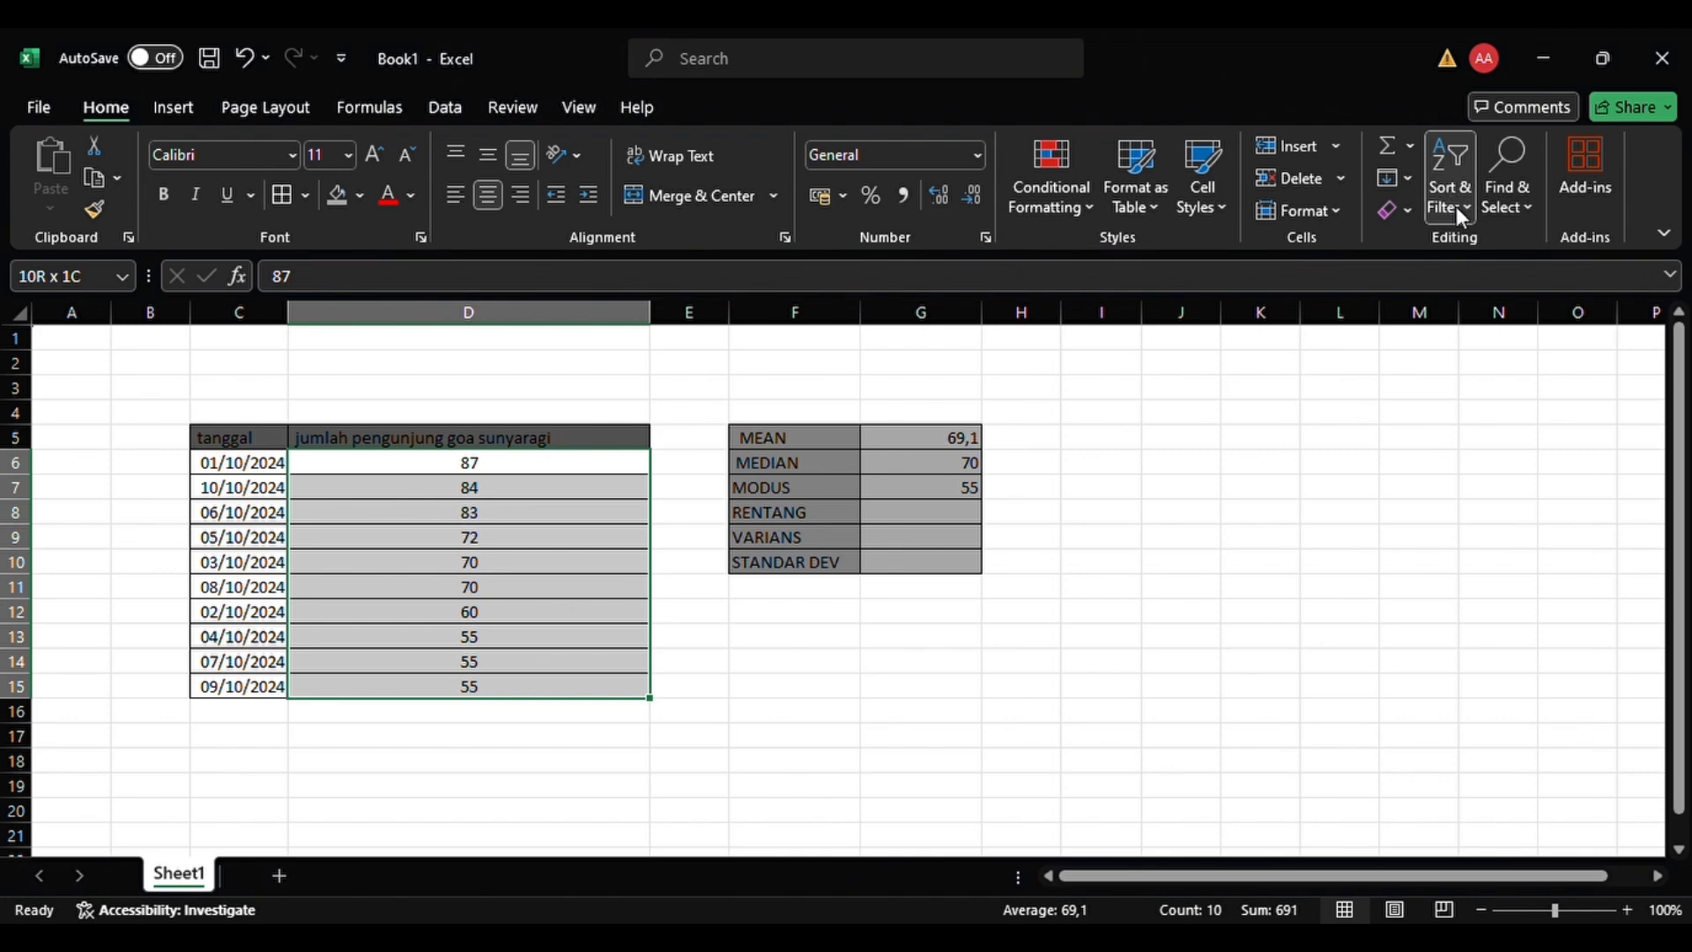
{"action": "left_click", "coordinate": [1488, 269]}
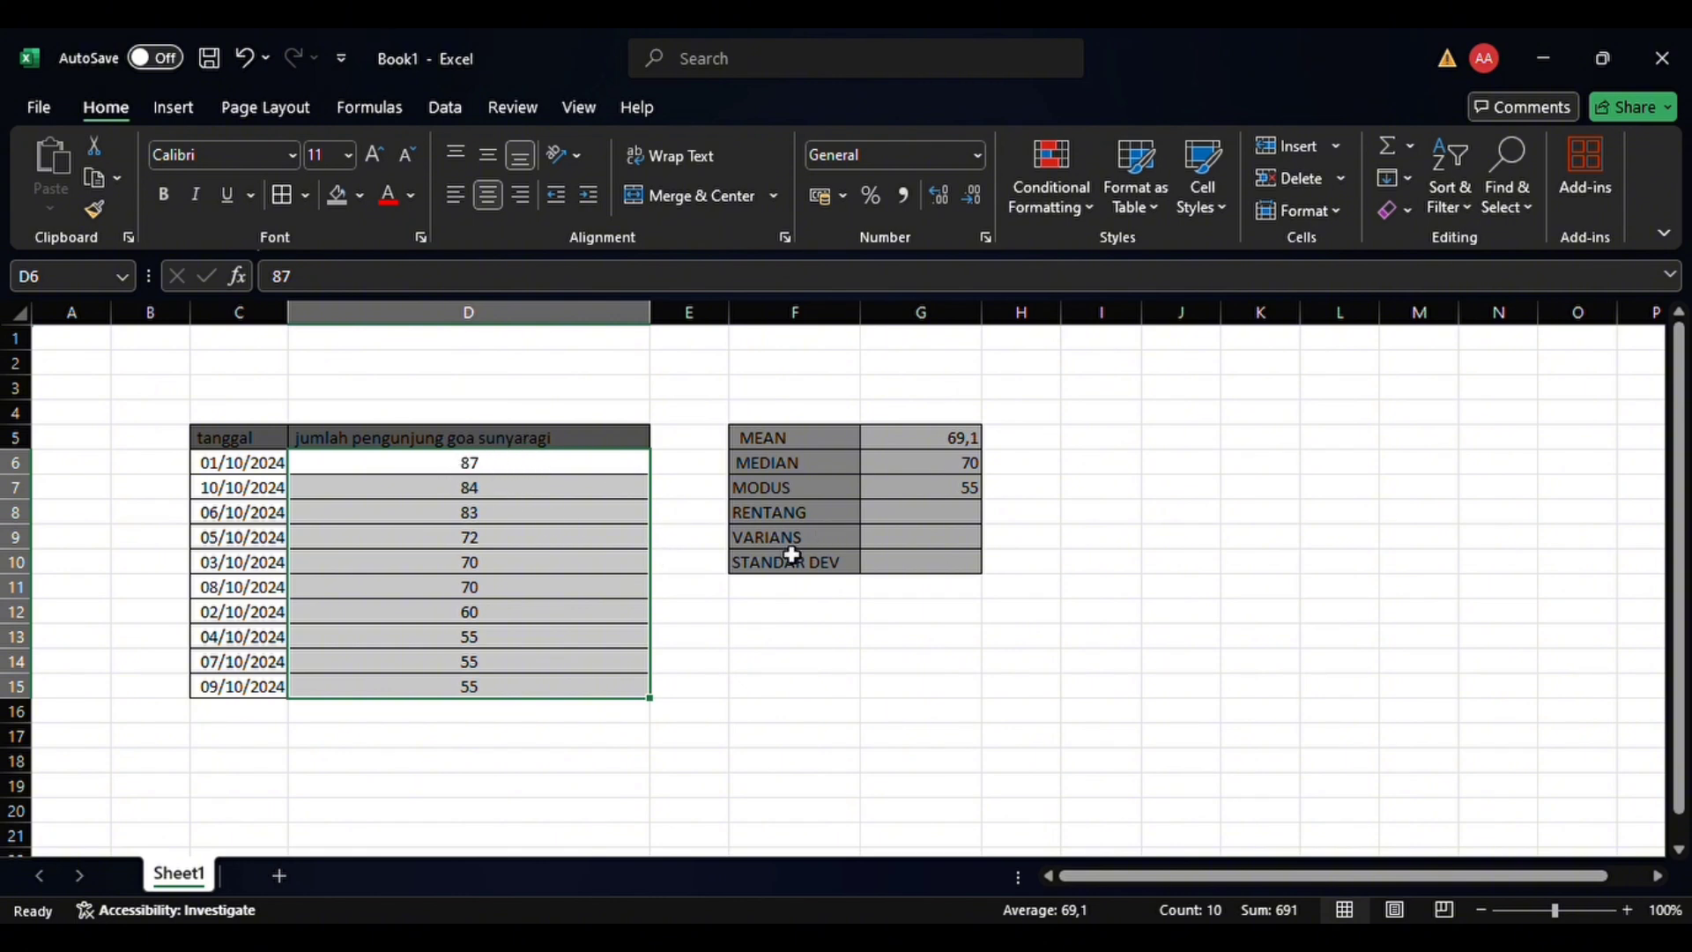
Calculate the range (RENTANG) in G8 with the formula =(D6-D15)
{"action": "left_click", "coordinate": [881, 527]}
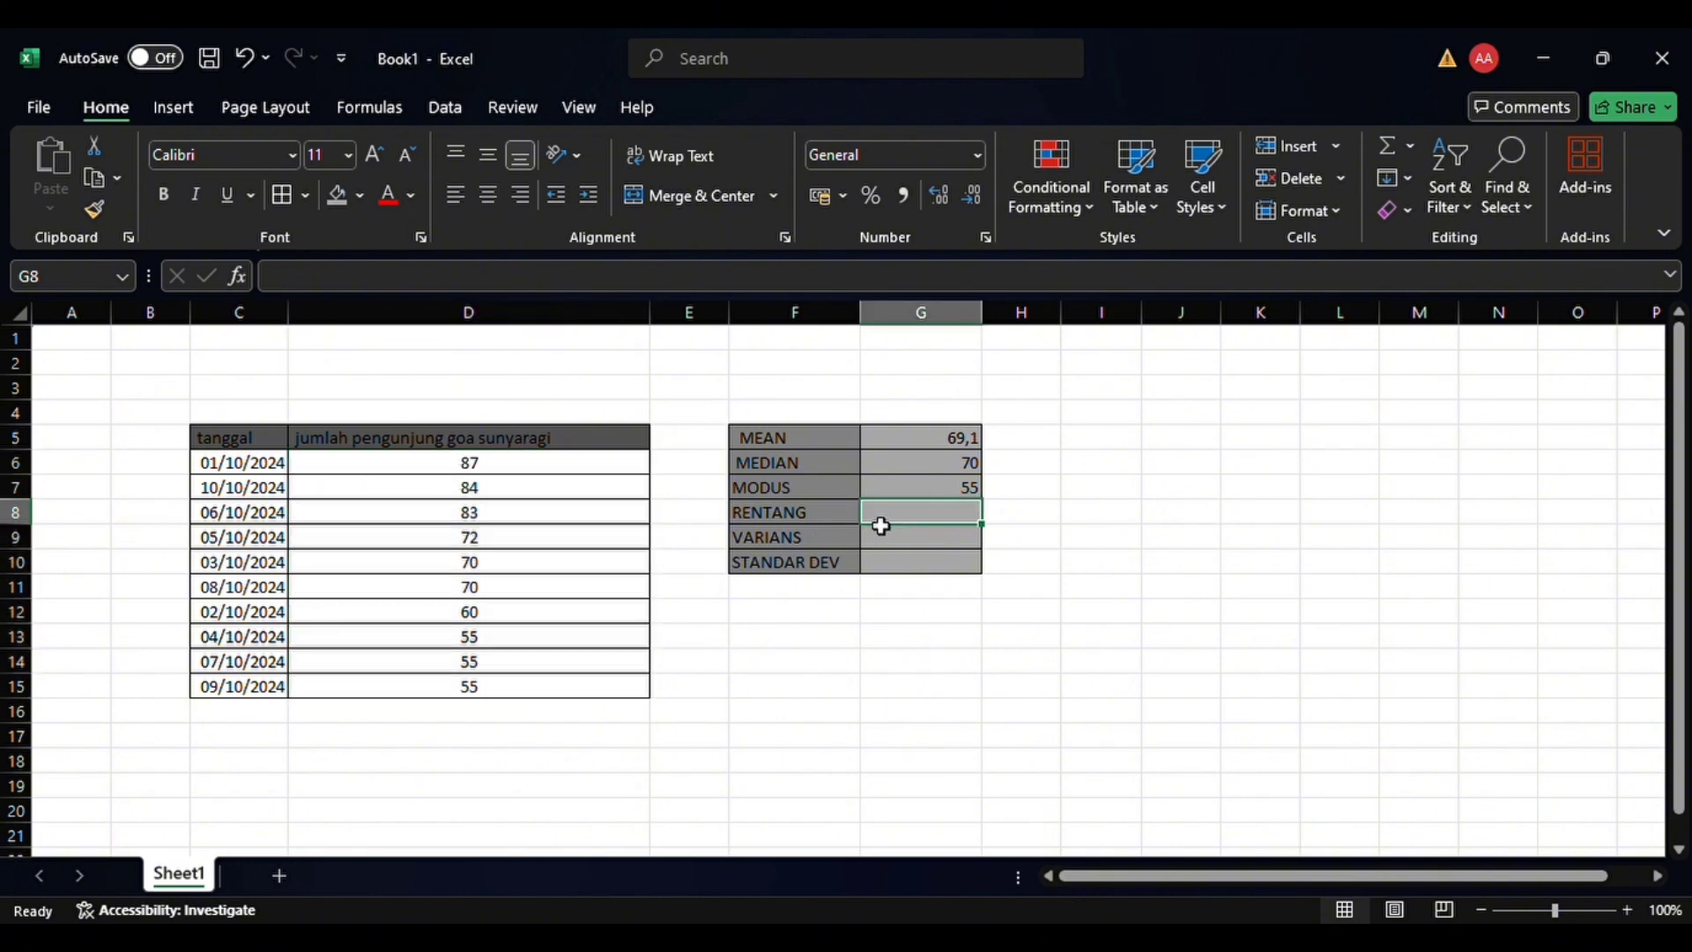
{"action": "type", "text": "="}
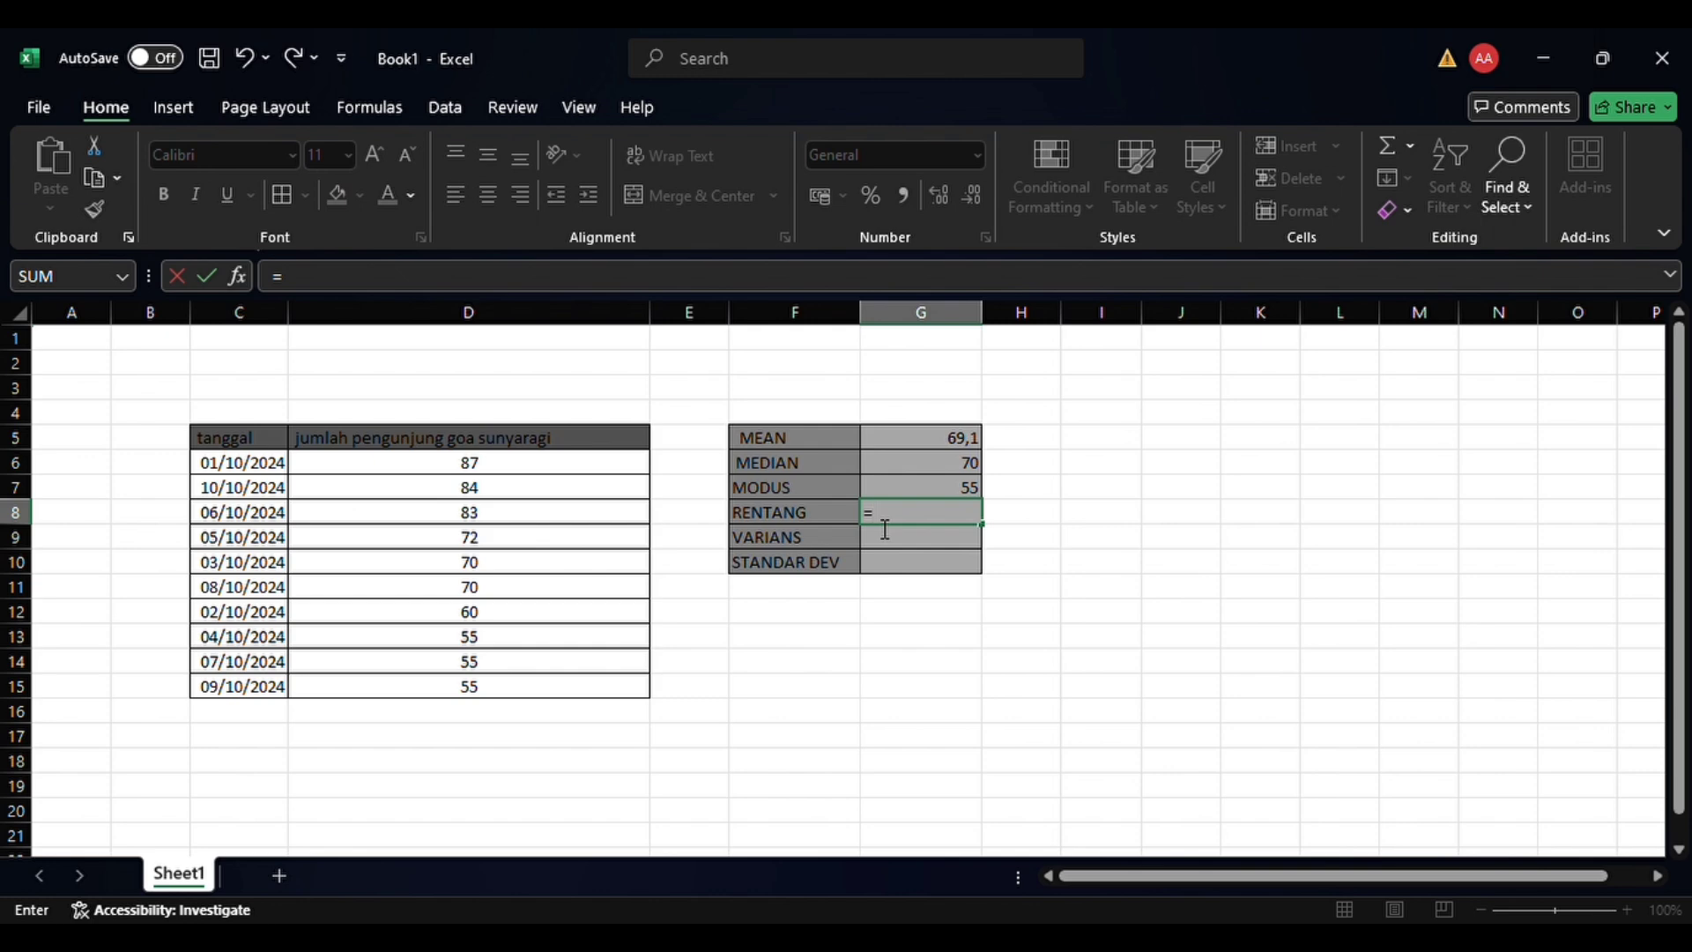
{"action": "type", "text": "("}
{"action": "left_click", "coordinate": [489, 464]}
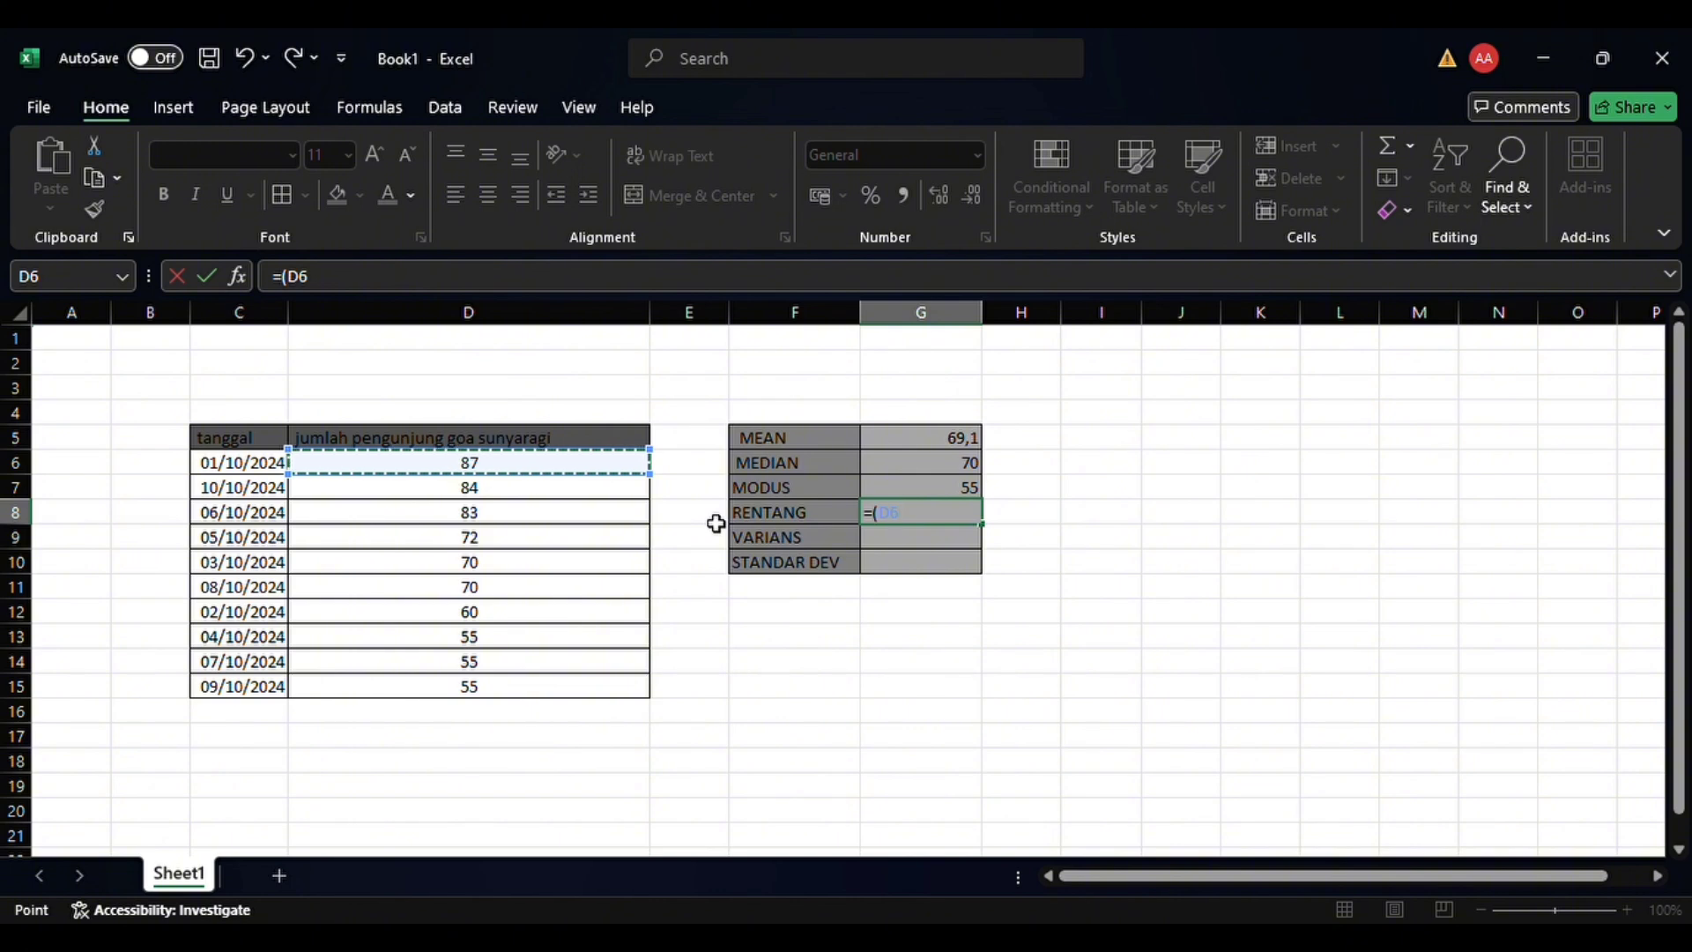
{"action": "type", "text": "-"}
{"action": "left_click", "coordinate": [557, 695]}
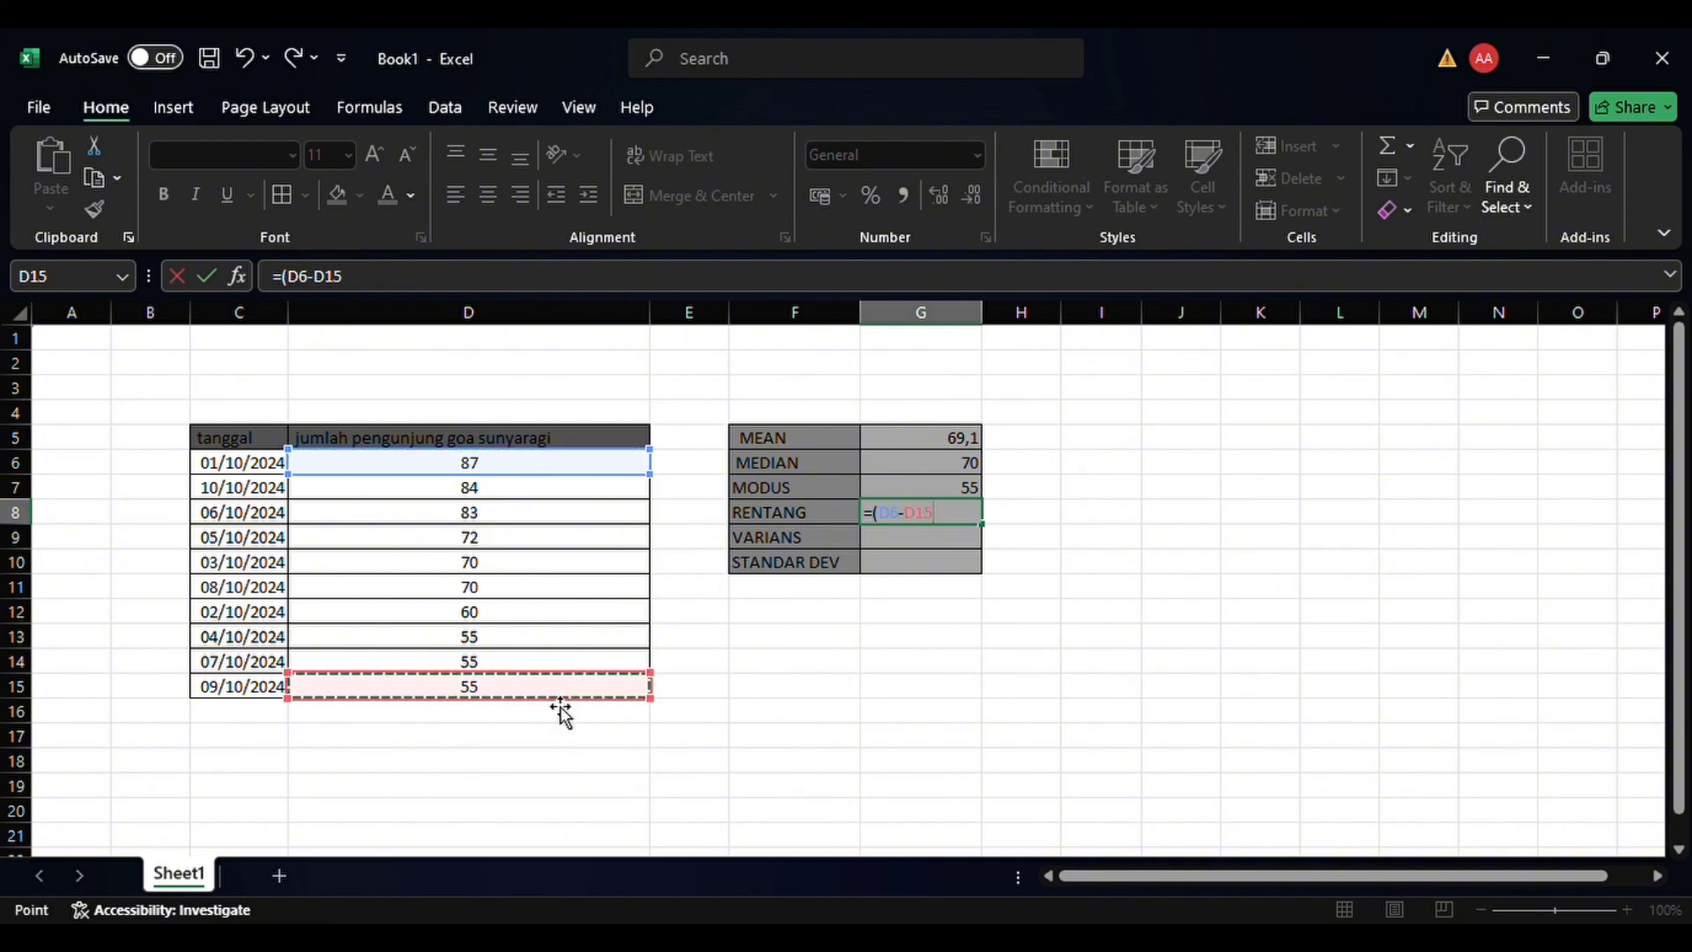
{"action": "type", "text": ")"}
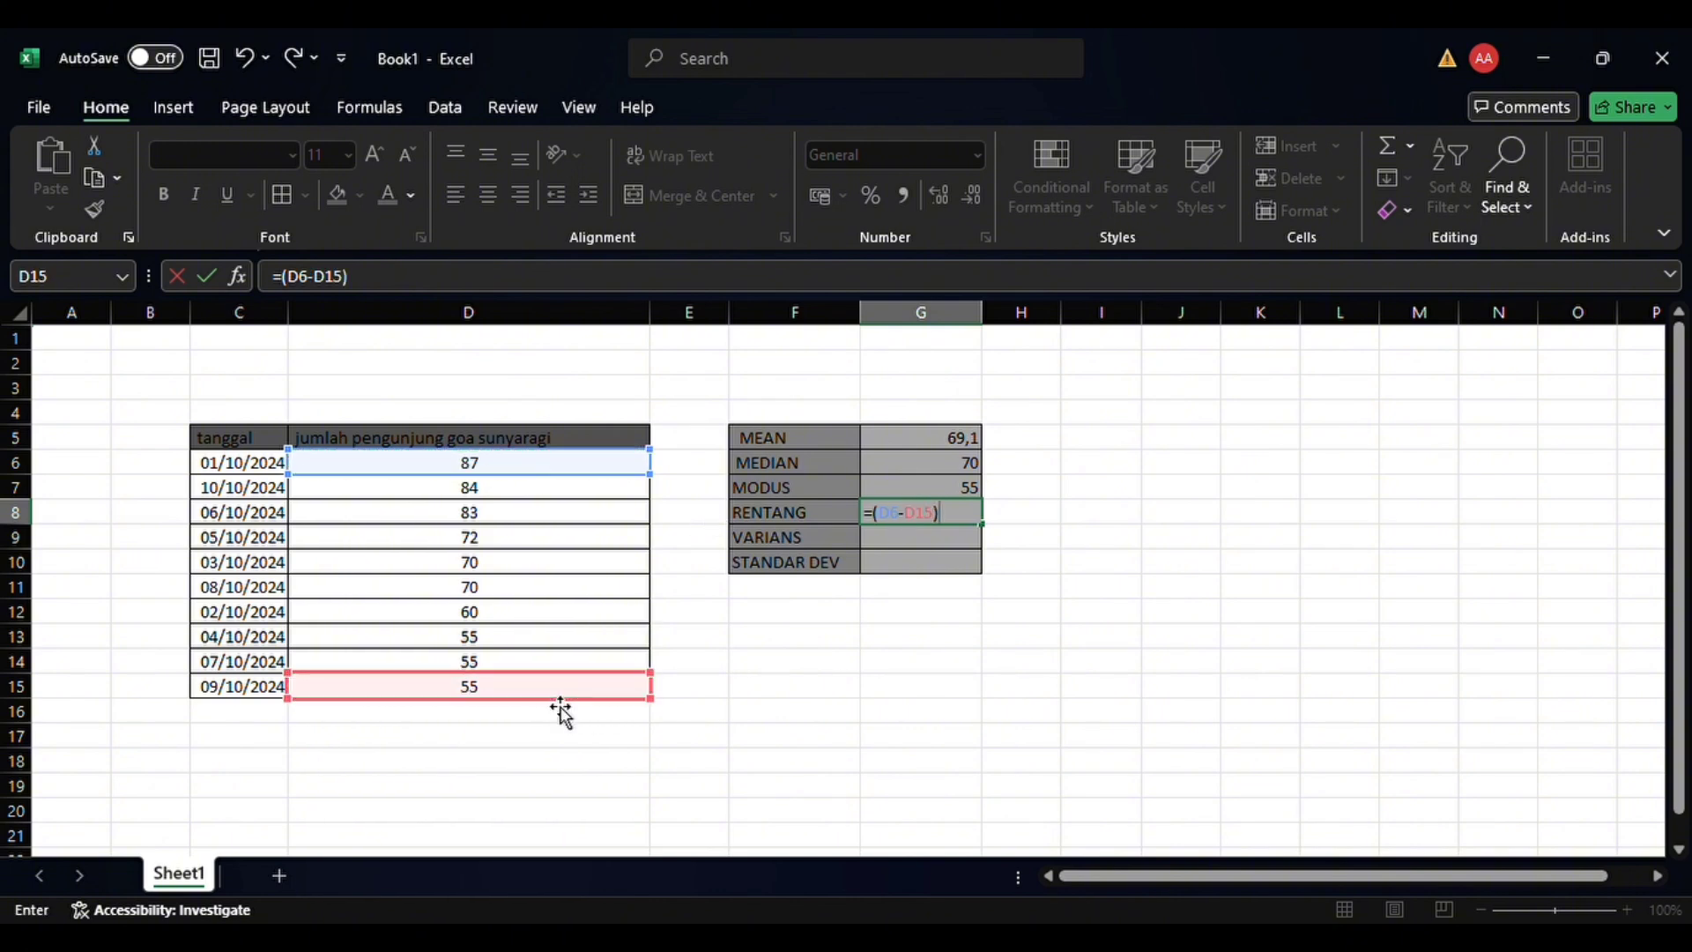
{"action": "key", "text": "Return"}
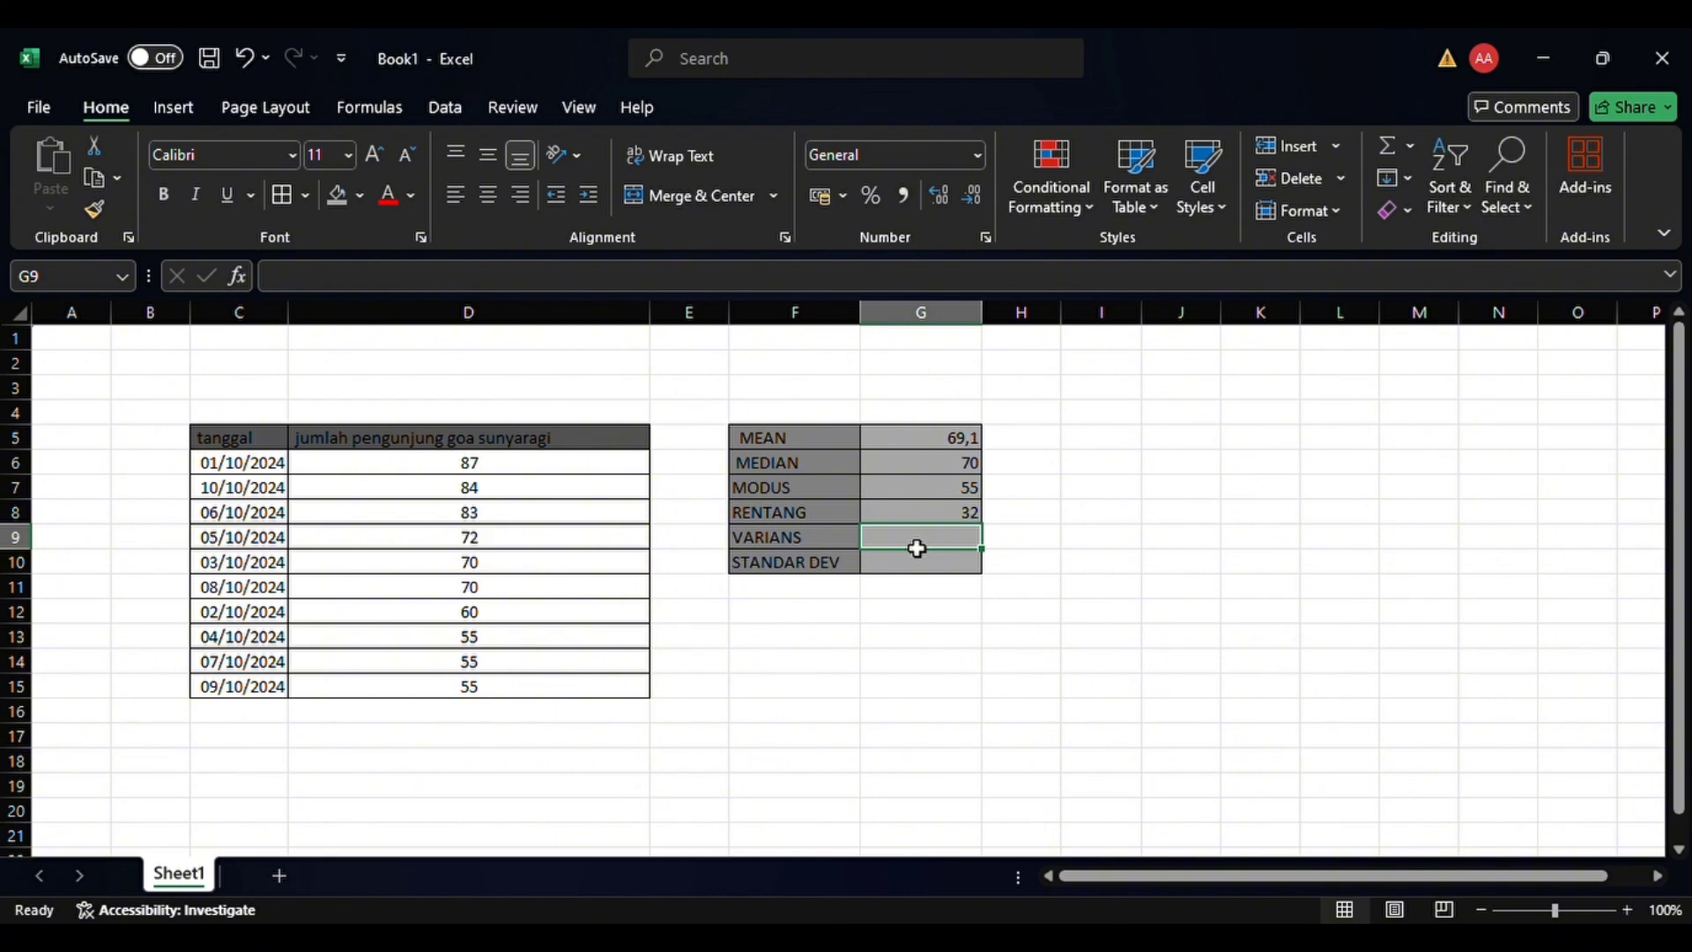
Calculate the population variance (VARIANS) in G9 with VAR.P over D6:D15
{"action": "type", "text": "="}
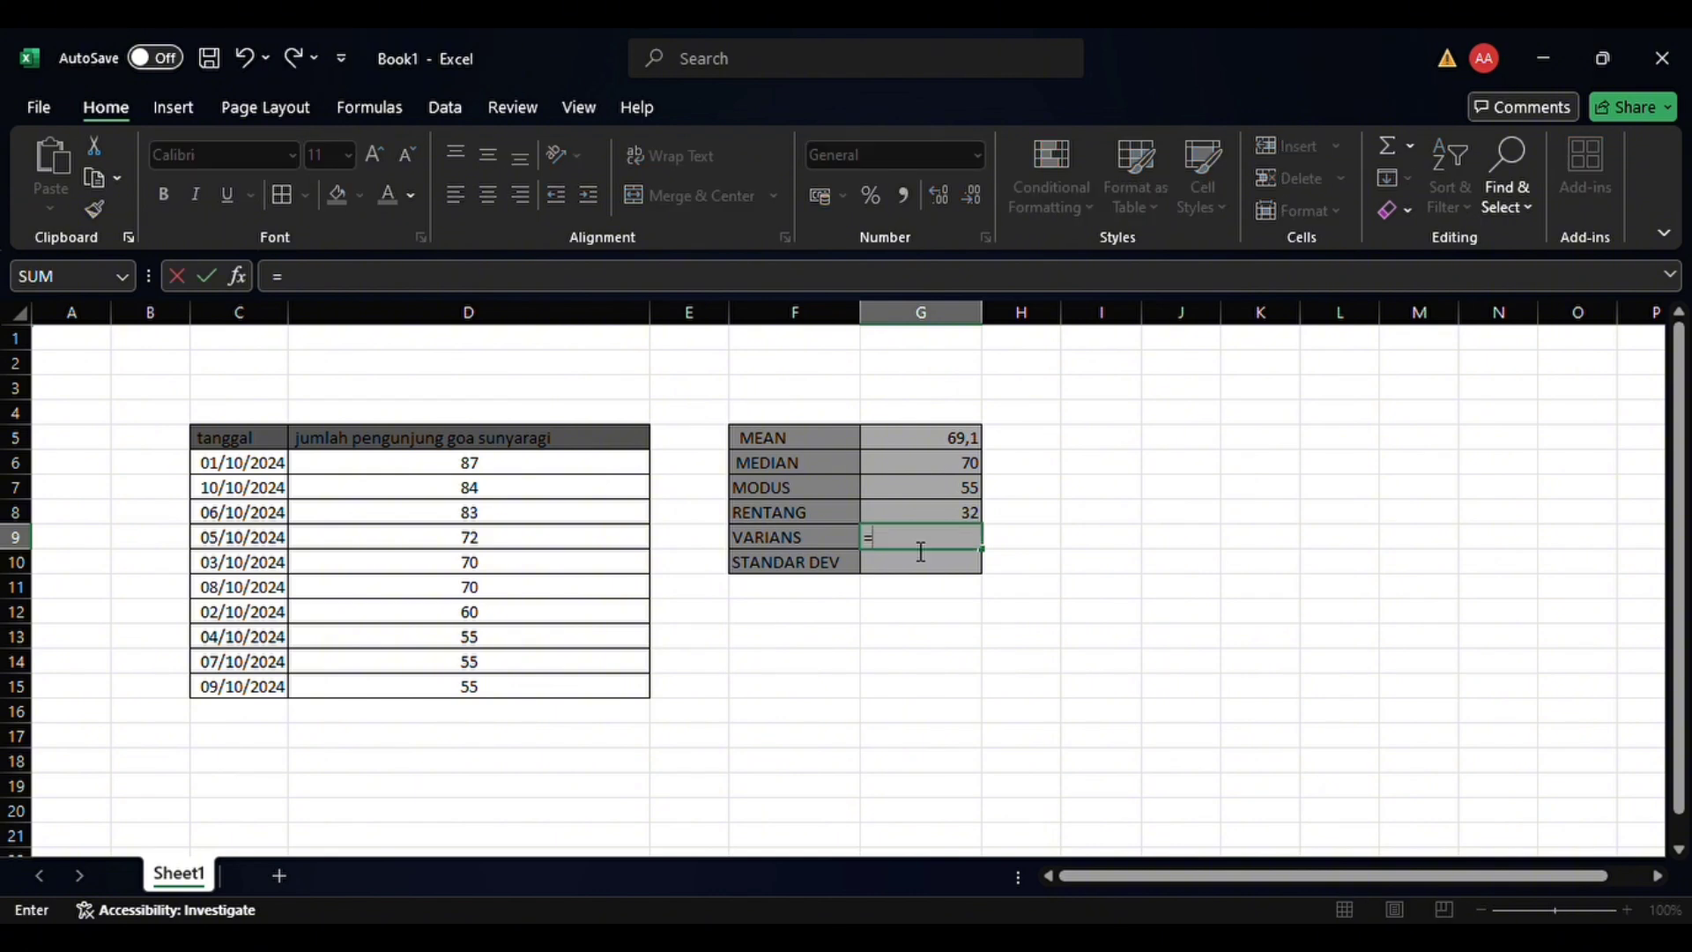
{"action": "type", "text": "VAR.P("}
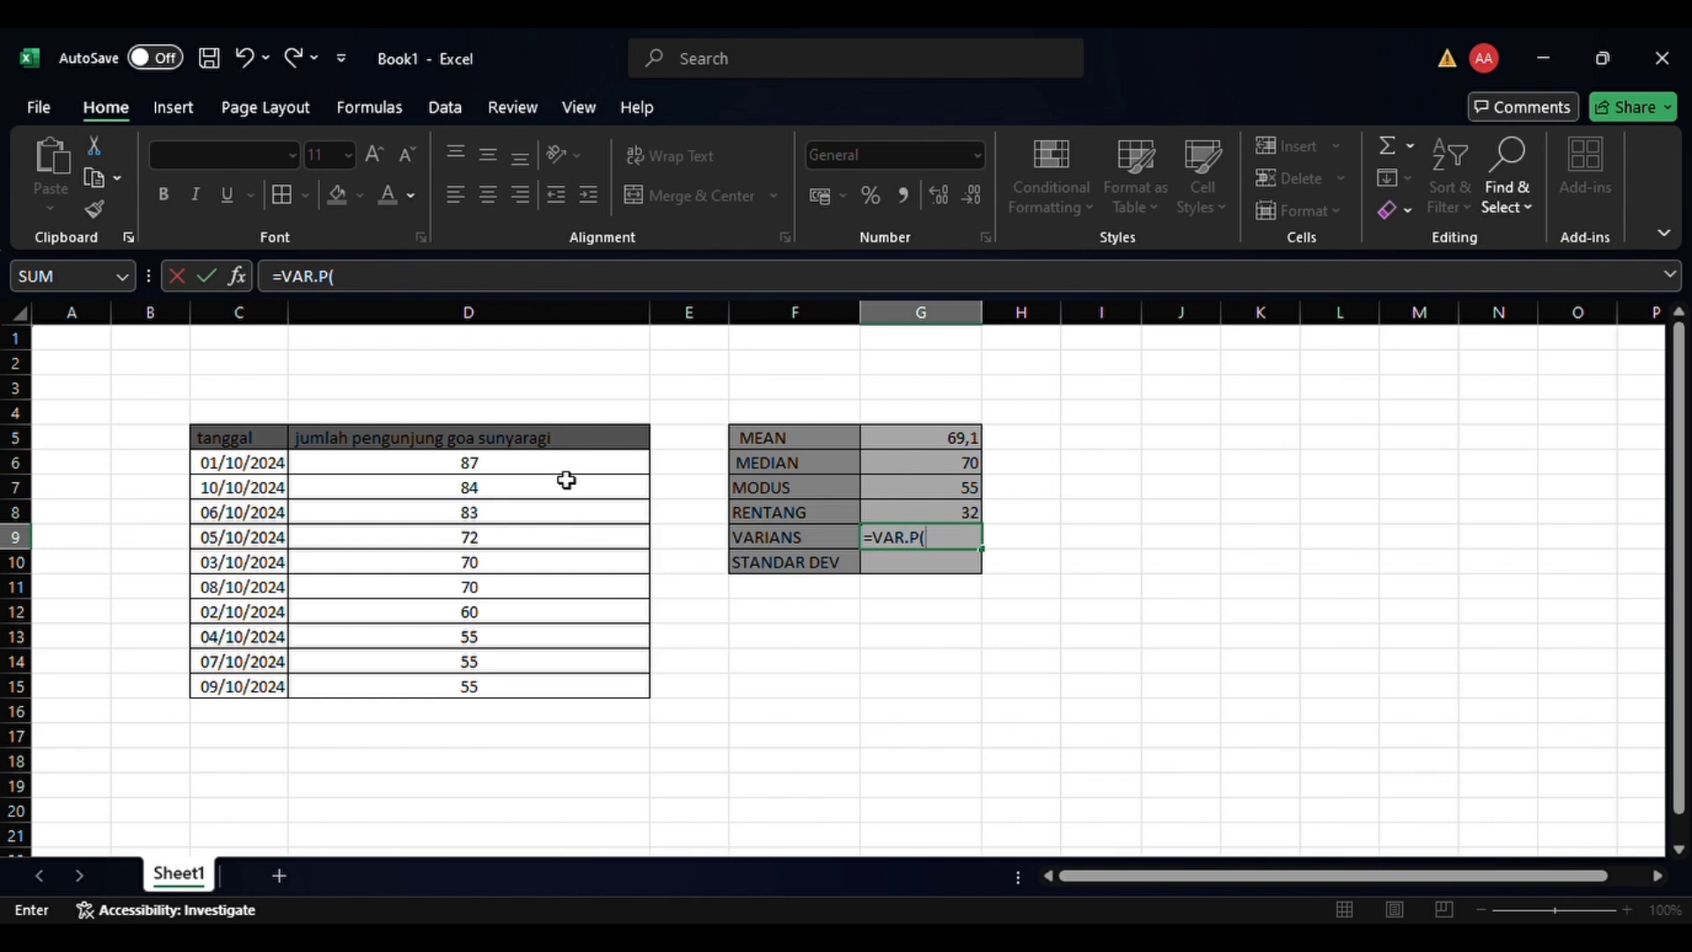
{"action": "left_click_drag", "start_coordinate": [569, 479], "coordinate": [603, 696]}
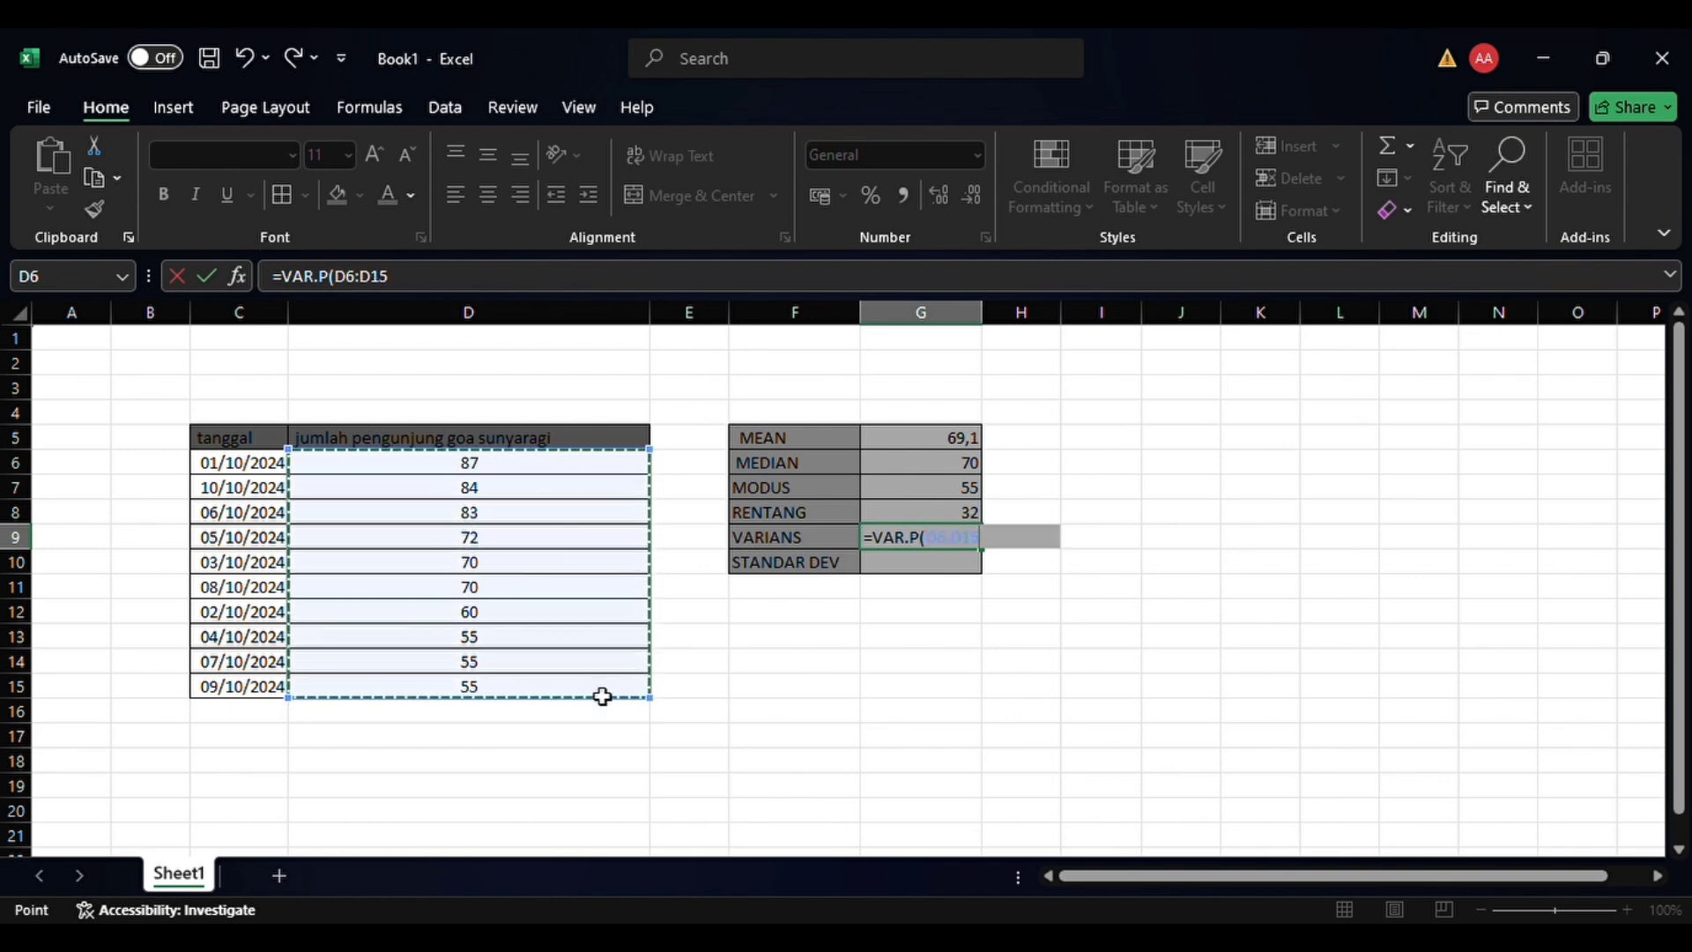
{"action": "key", "text": "Return"}
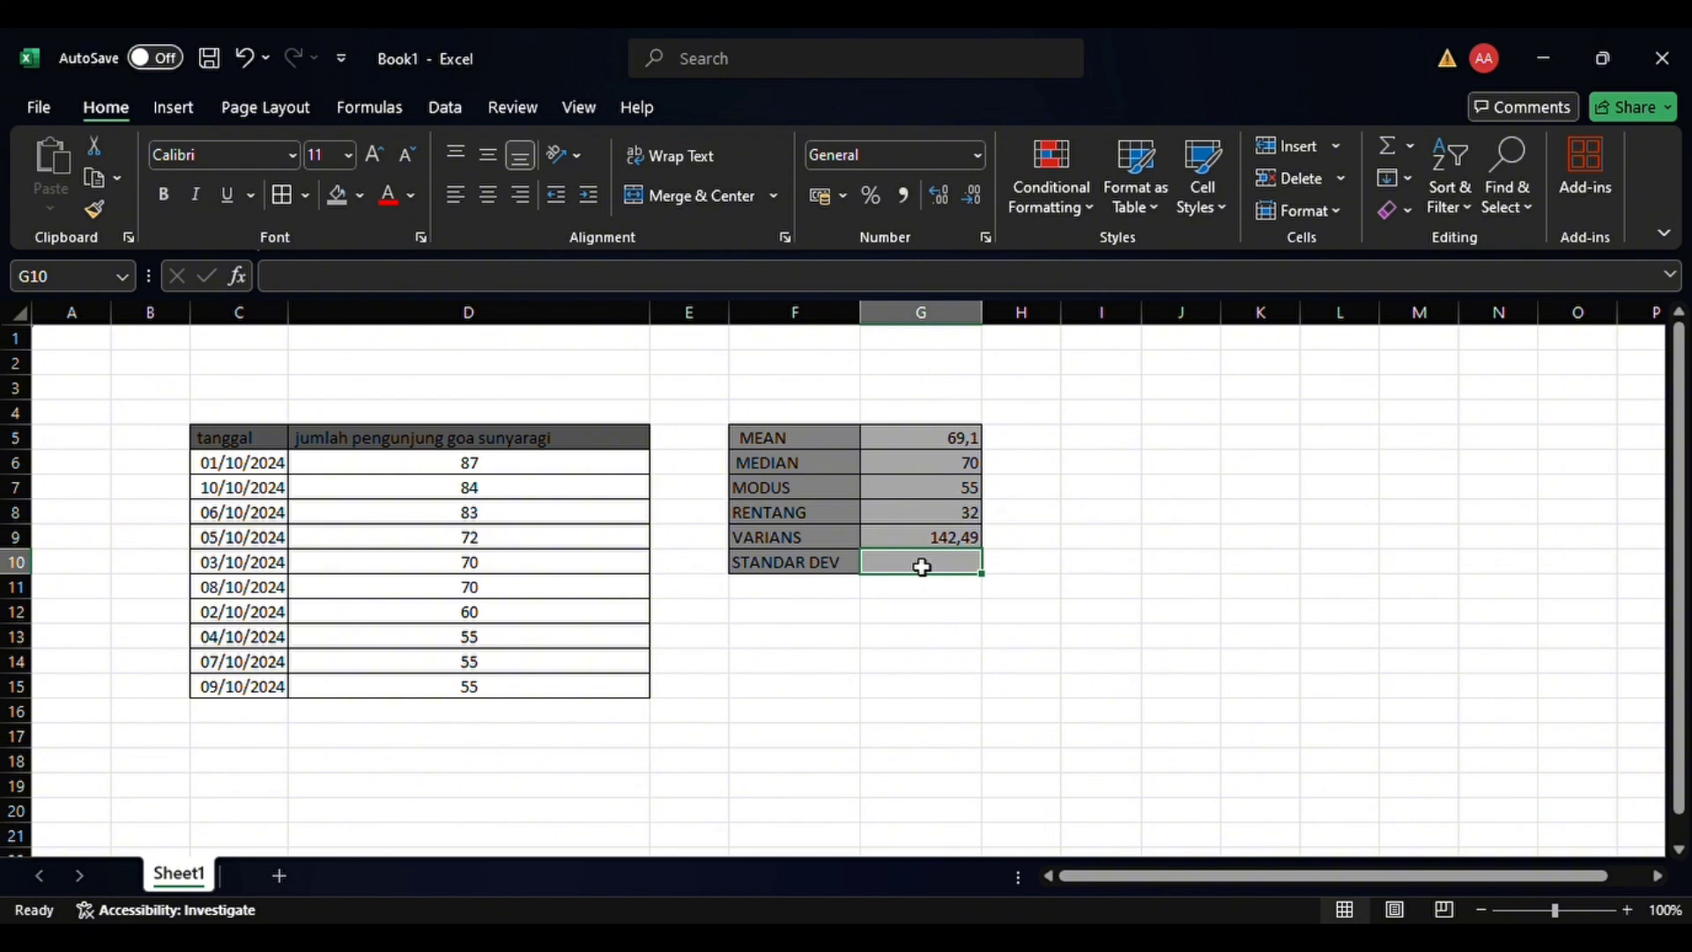
Calculate the population standard deviation (STANDAR DEV) in G10 with STDEV.P over D6:D15
{"action": "type", "text": "="}
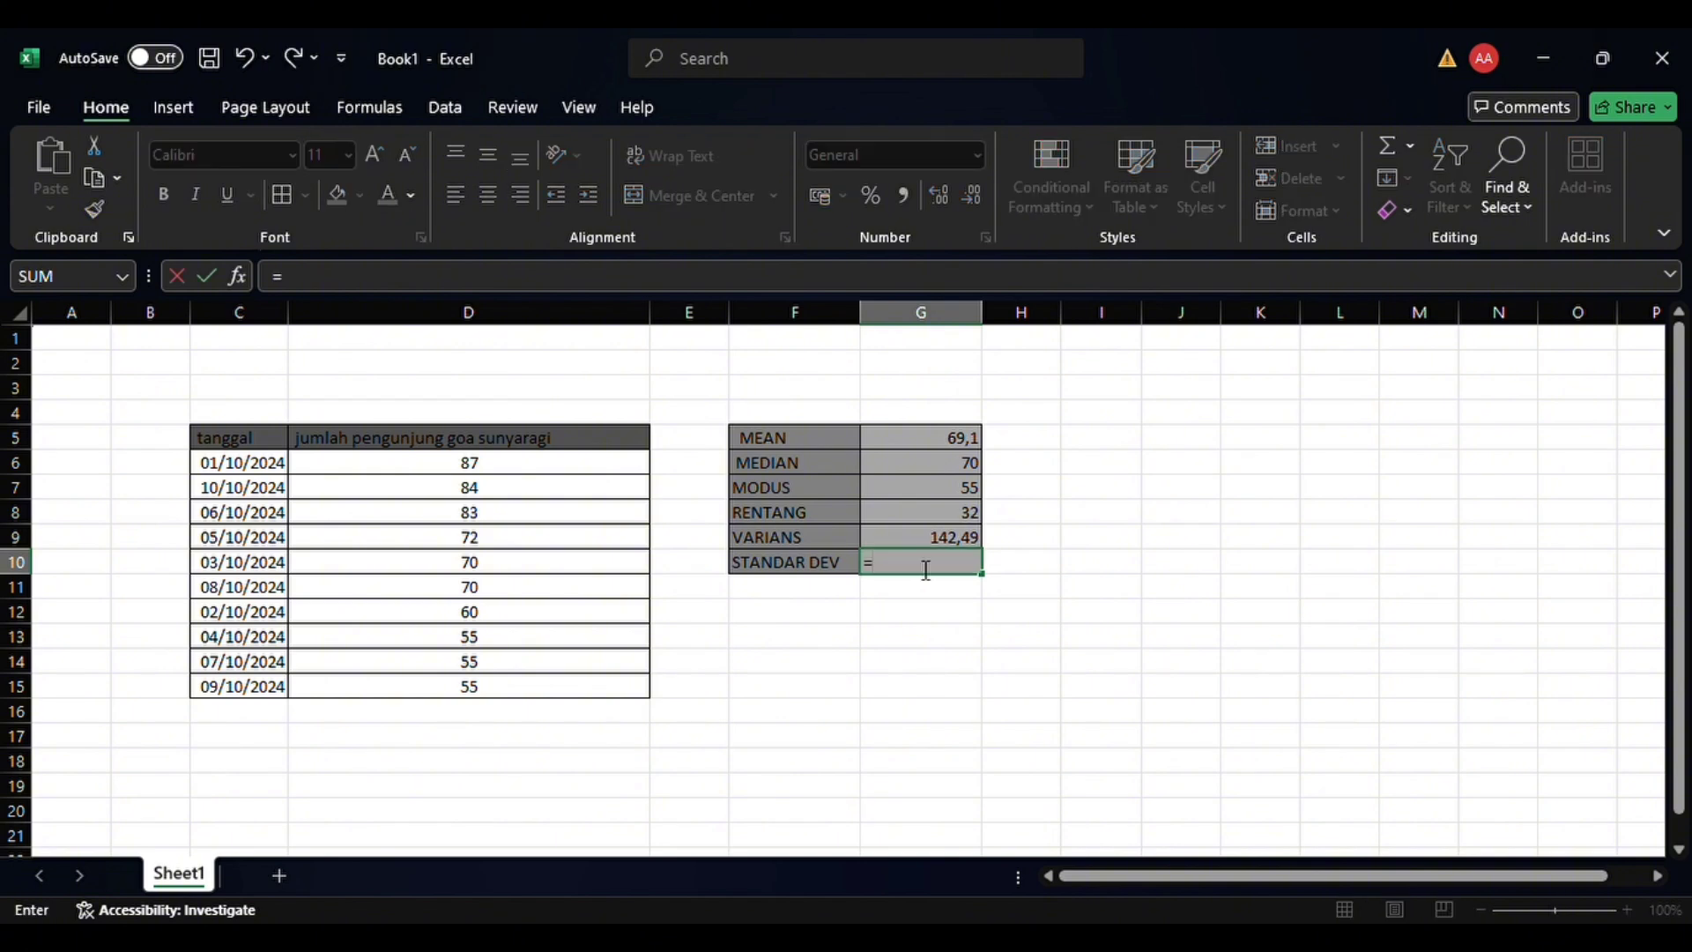
{"action": "type", "text": "STDEV.P("}
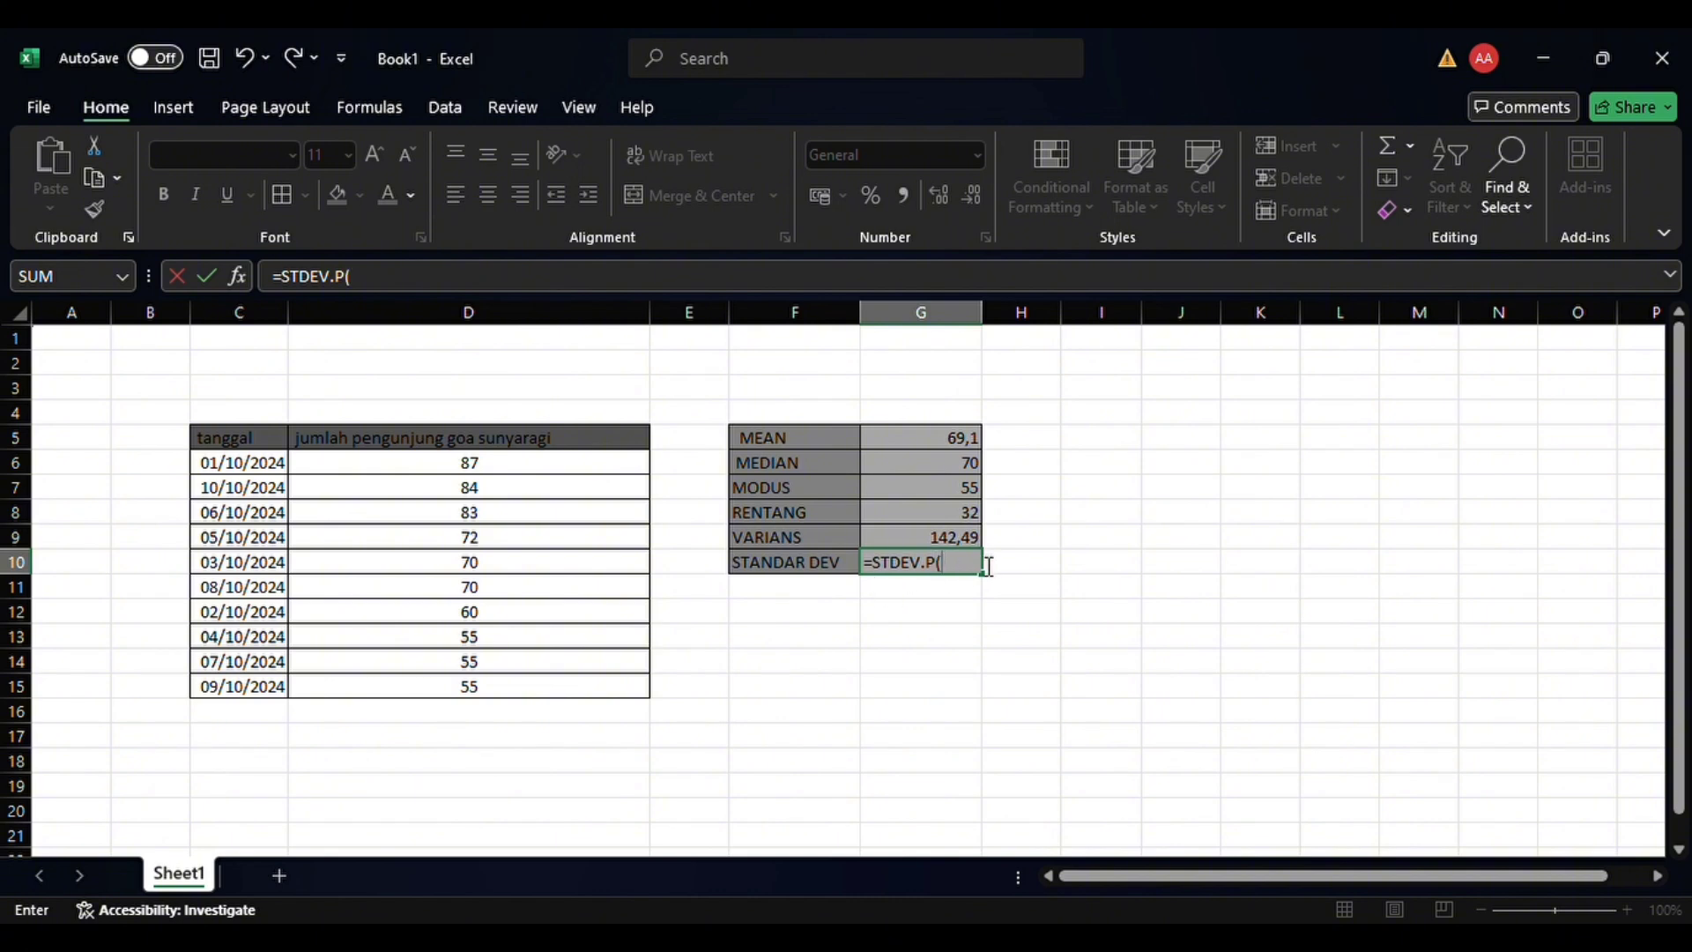
{"action": "left_click_drag", "start_coordinate": [505, 460], "coordinate": [519, 691]}
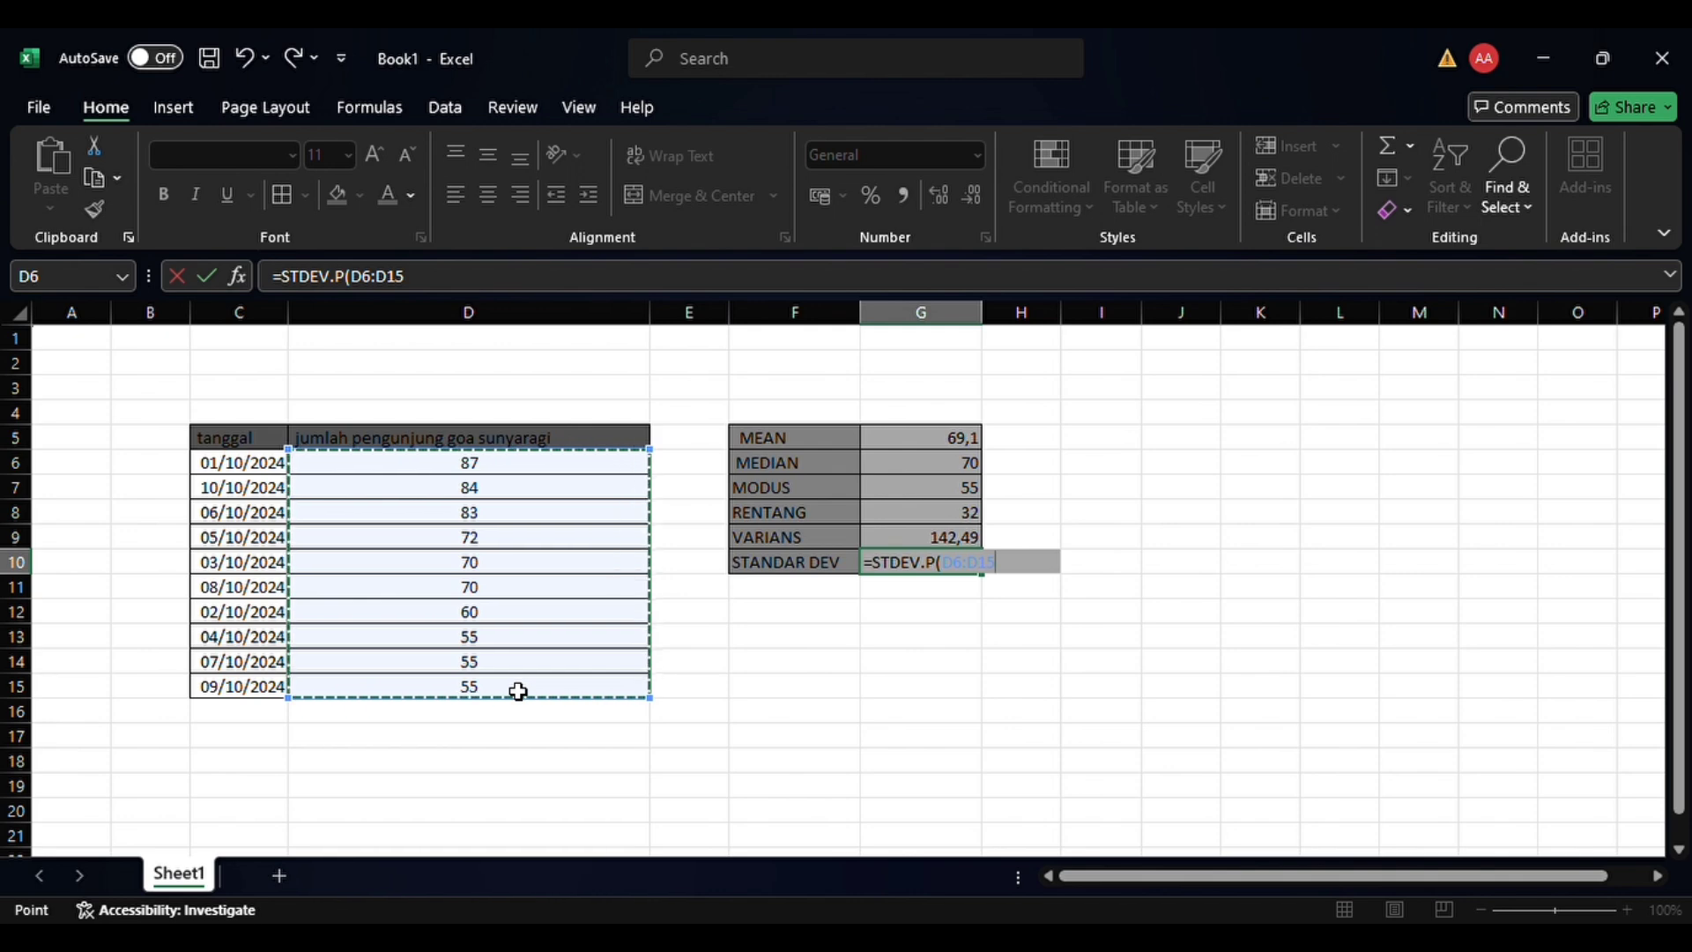
{"action": "key", "text": "Return"}
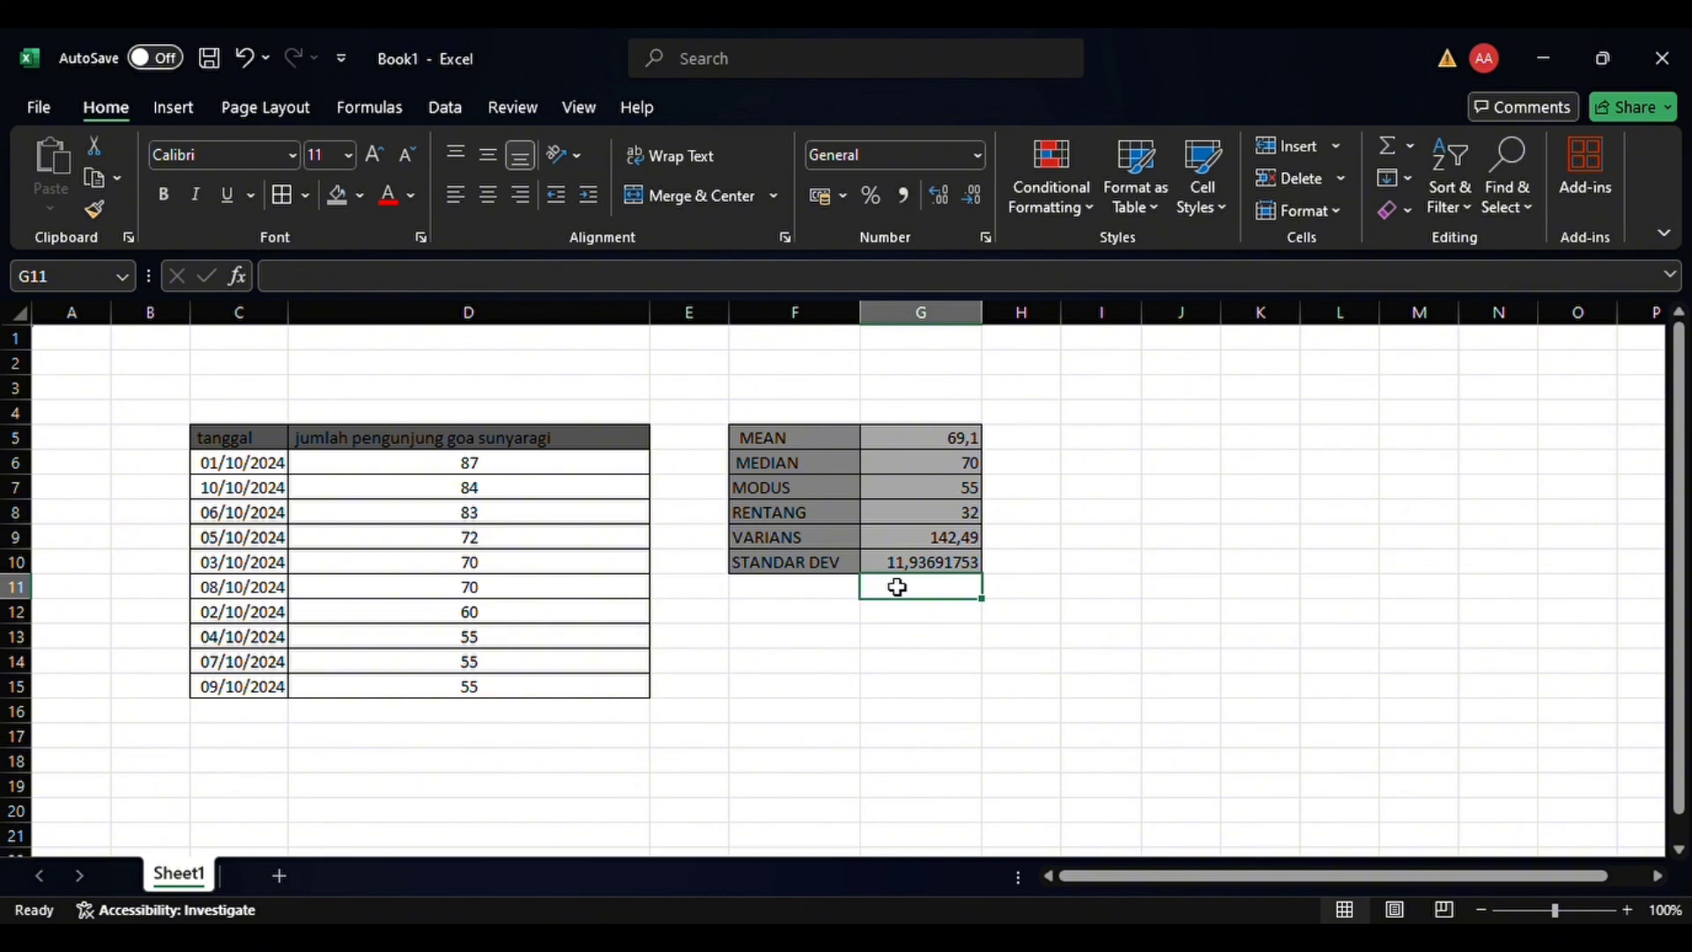
{"action": "left_click", "coordinate": [968, 557]}
{"action": "left_click", "coordinate": [1012, 572]}
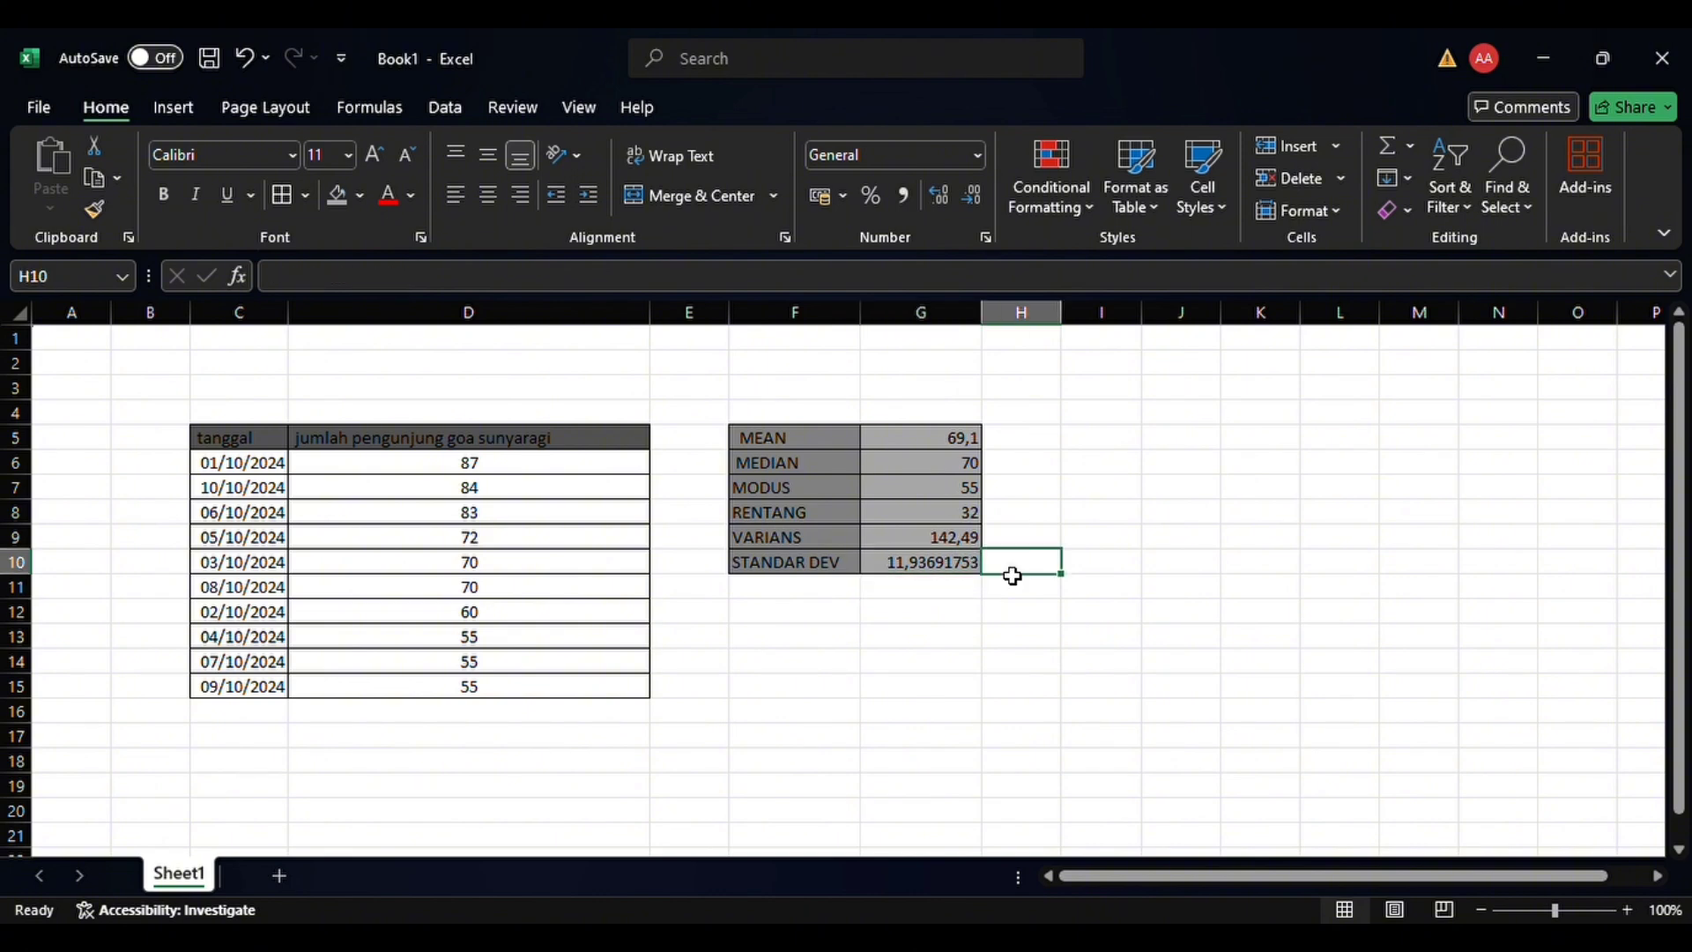
{"action": "left_click", "coordinate": [977, 572]}
{"action": "right_click", "coordinate": [979, 580]}
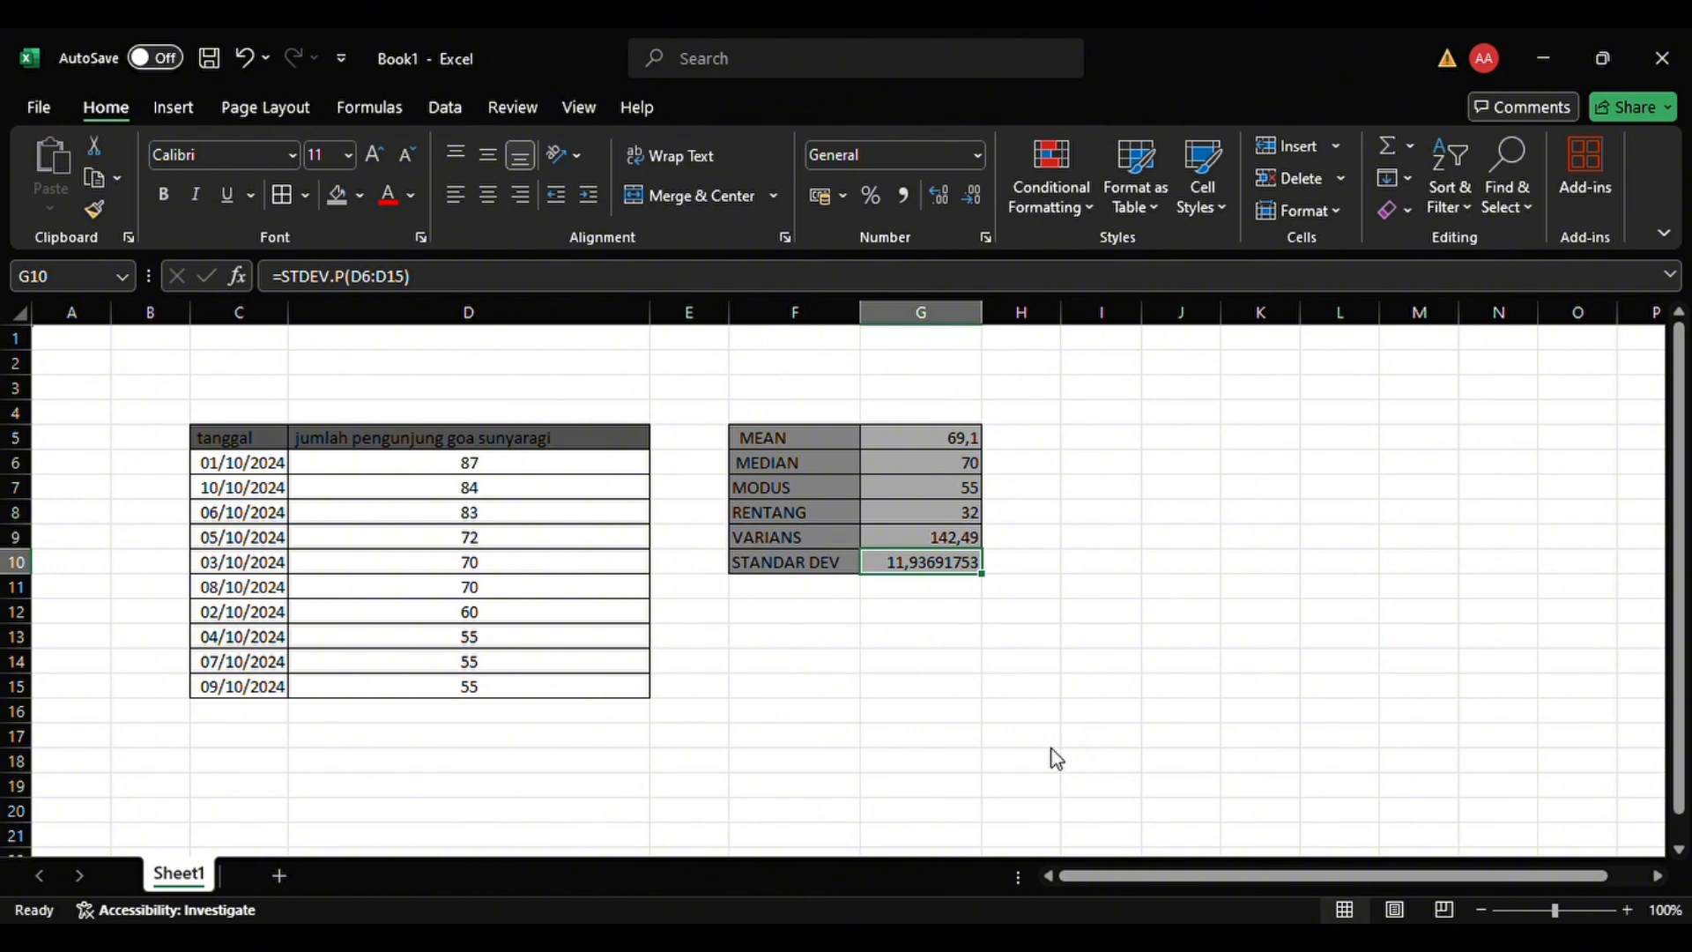
Switch to the stastik norma workbook and calculate the class midpoints xi with =(S9+U9)/2 in W9, filled down to W15
{"action": "key", "text": "alt+Tab"}
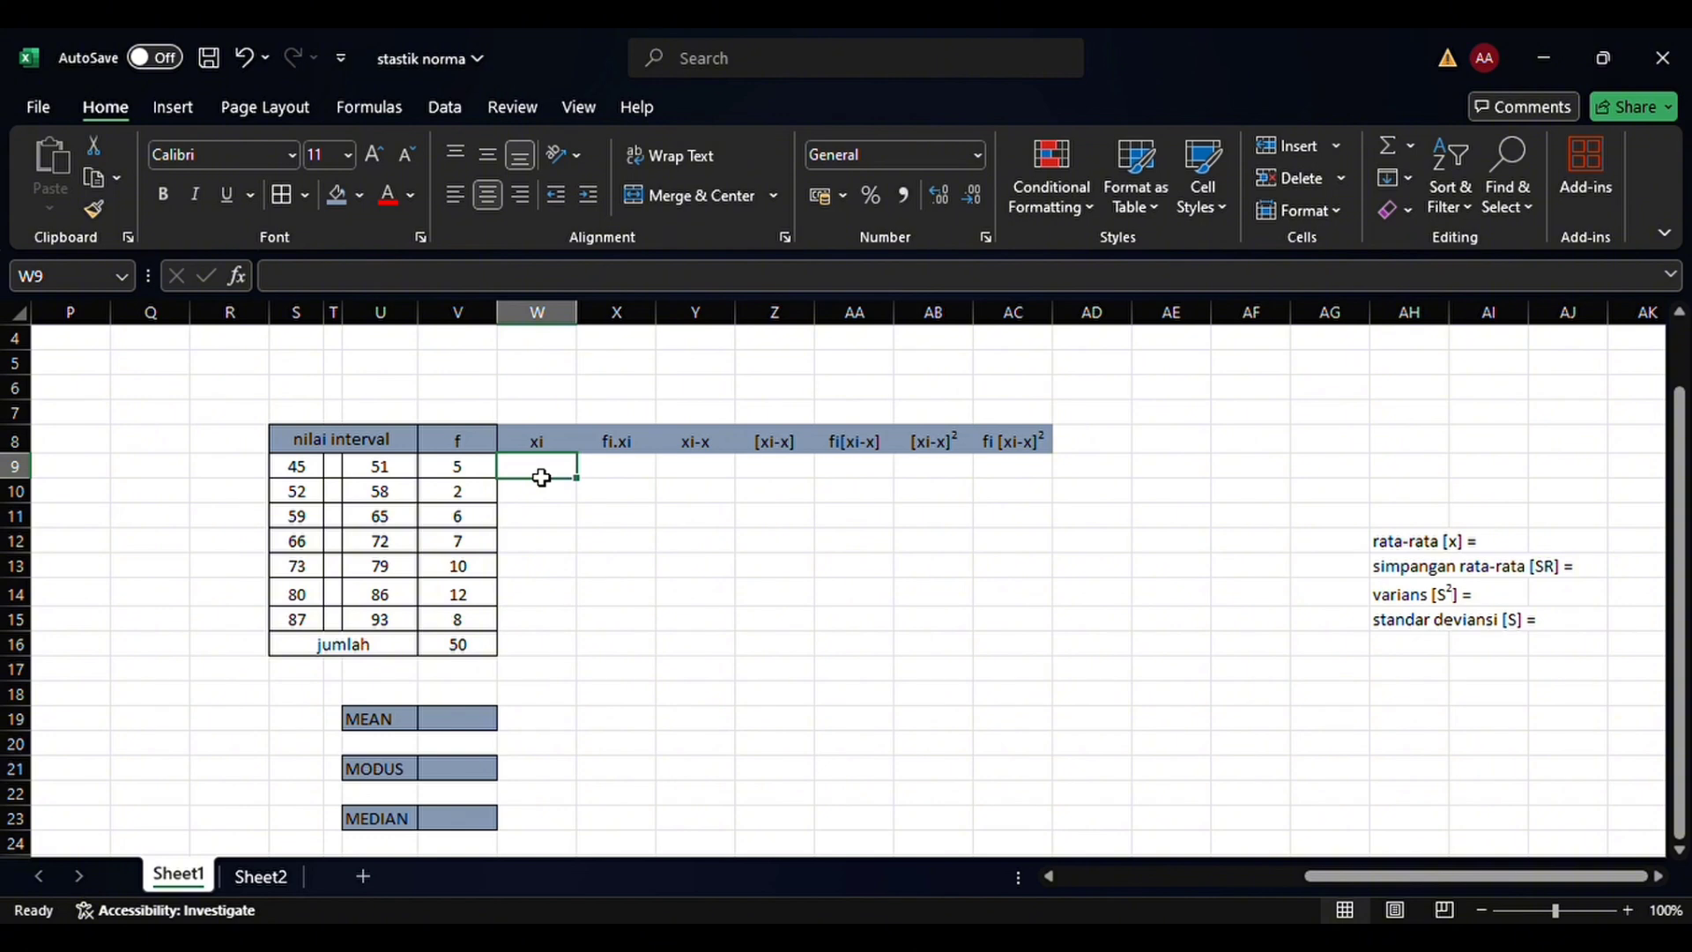
{"action": "type", "text": "="}
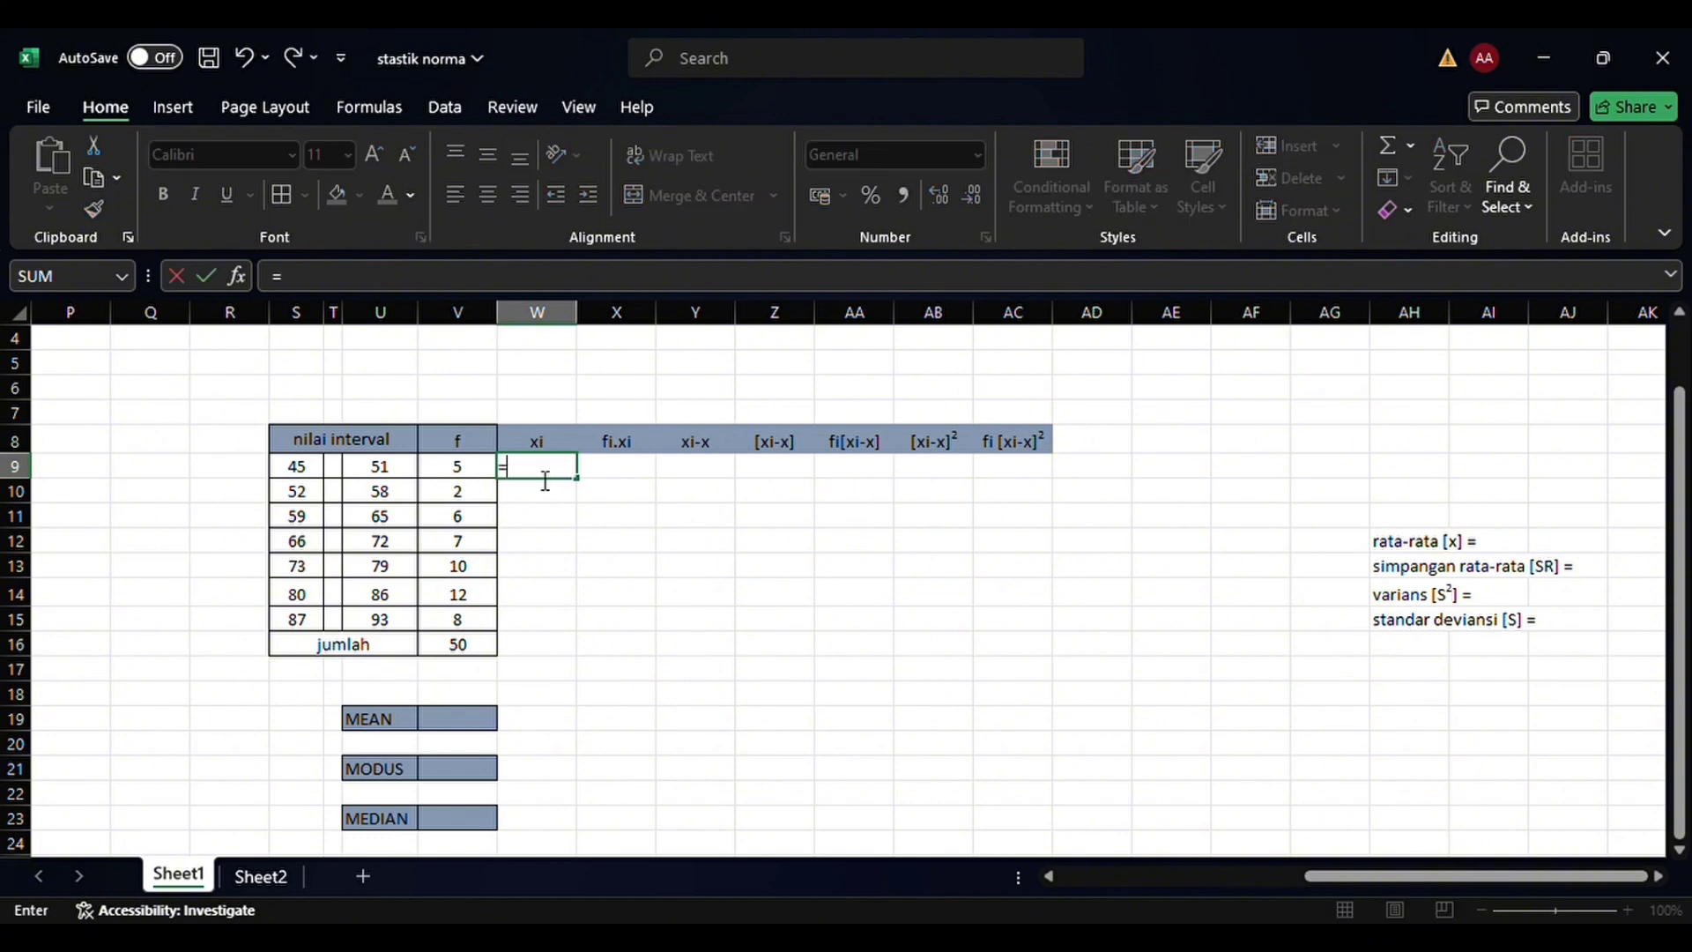
{"action": "type", "text": "("}
{"action": "left_click", "coordinate": [305, 477]}
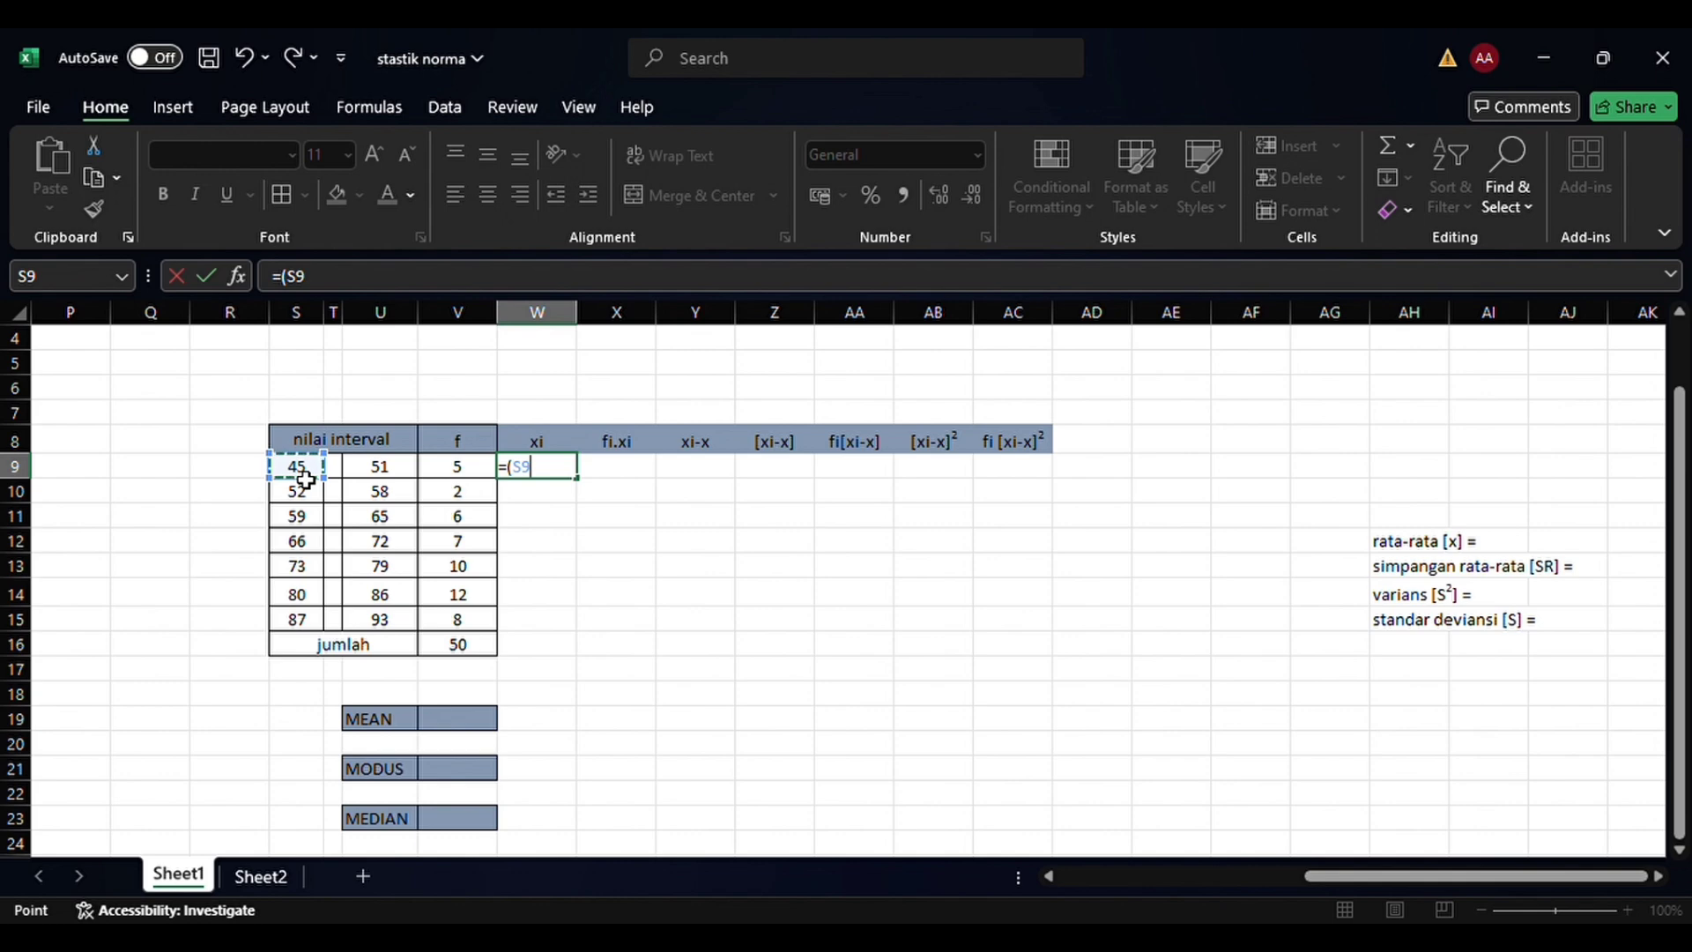
{"action": "type", "text": "+"}
{"action": "left_click", "coordinate": [374, 476]}
{"action": "type", "text": ")"}
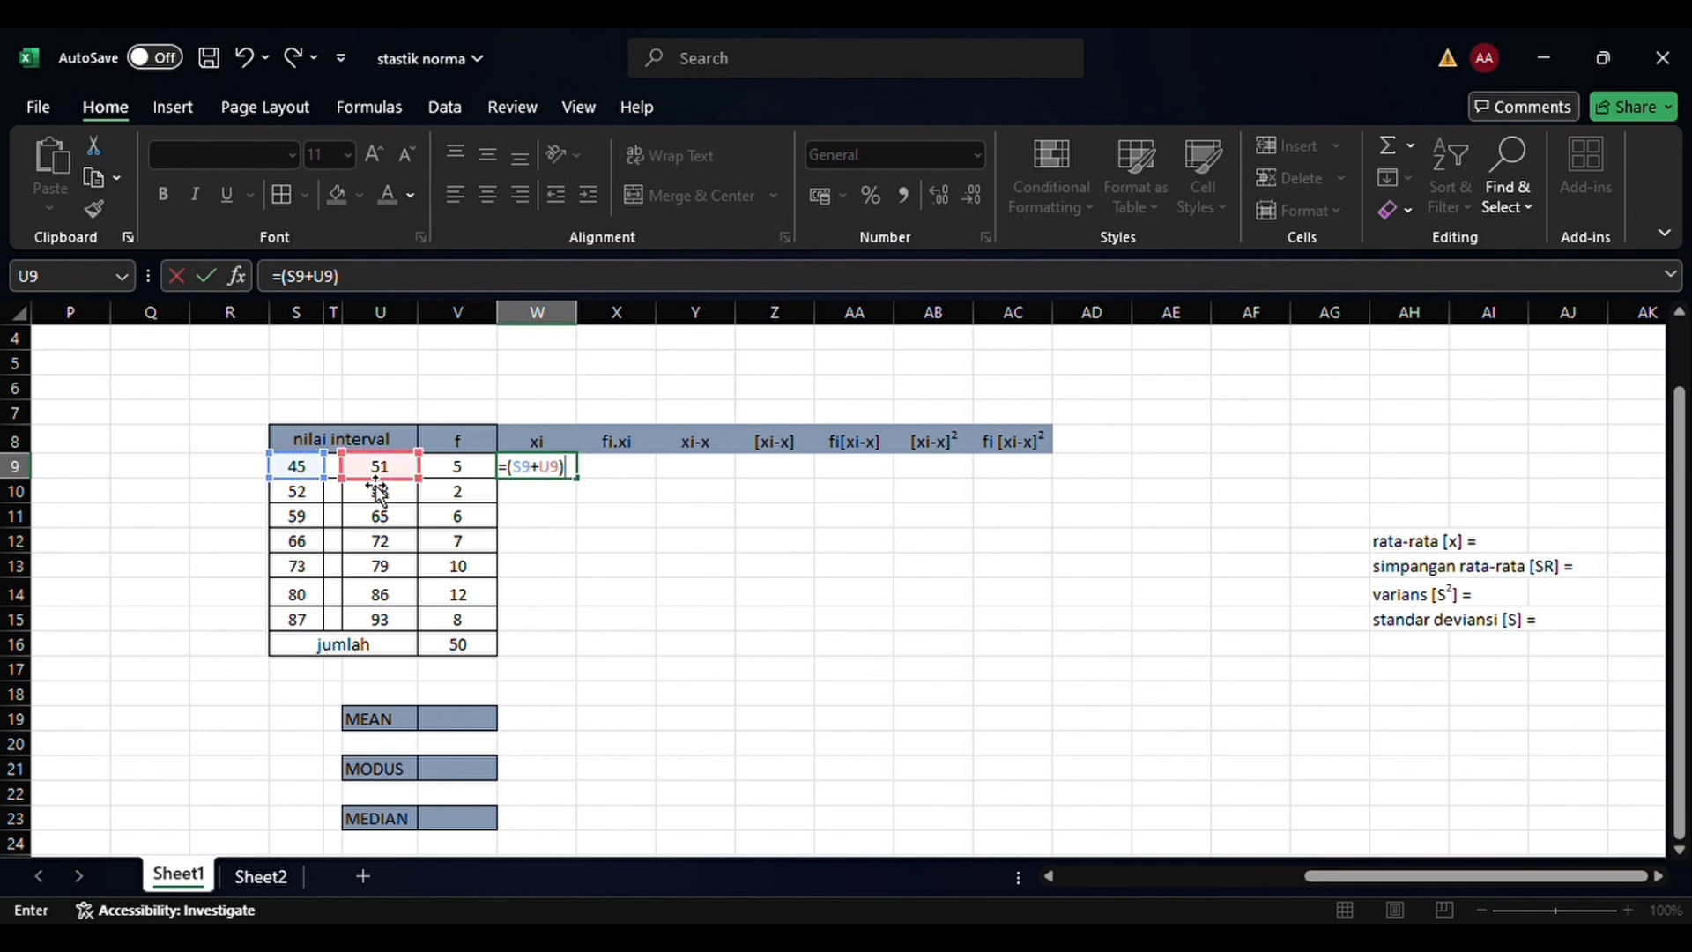
{"action": "type", "text": "/"}
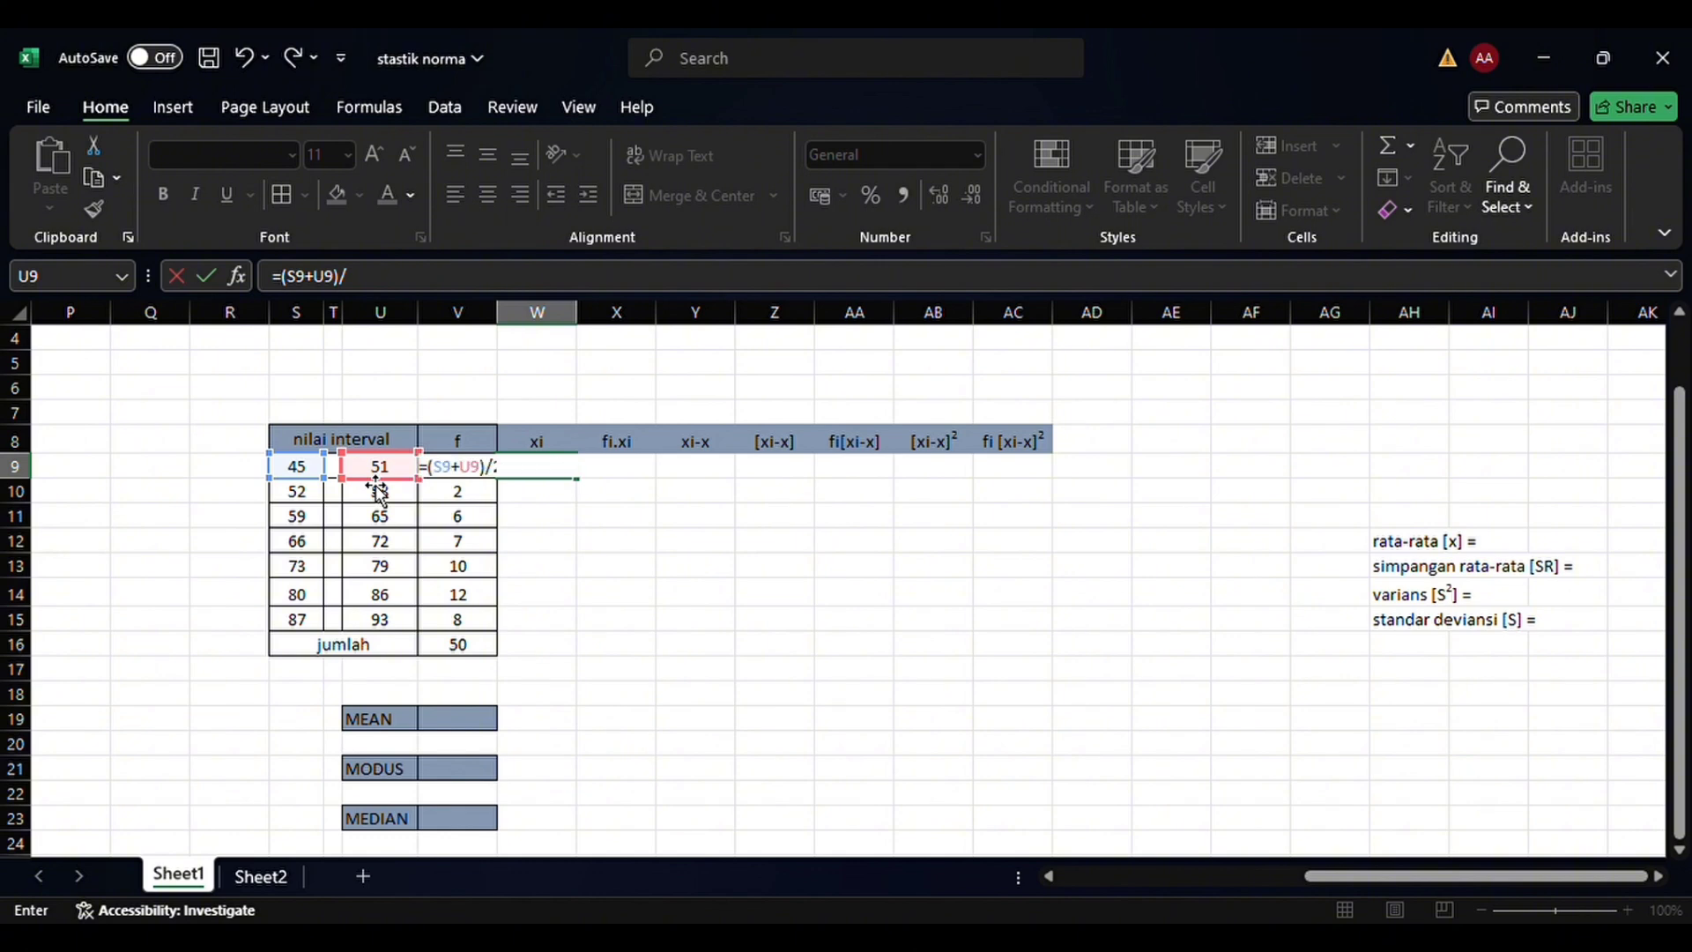
{"action": "type", "text": "2"}
{"action": "key", "text": "Return"}
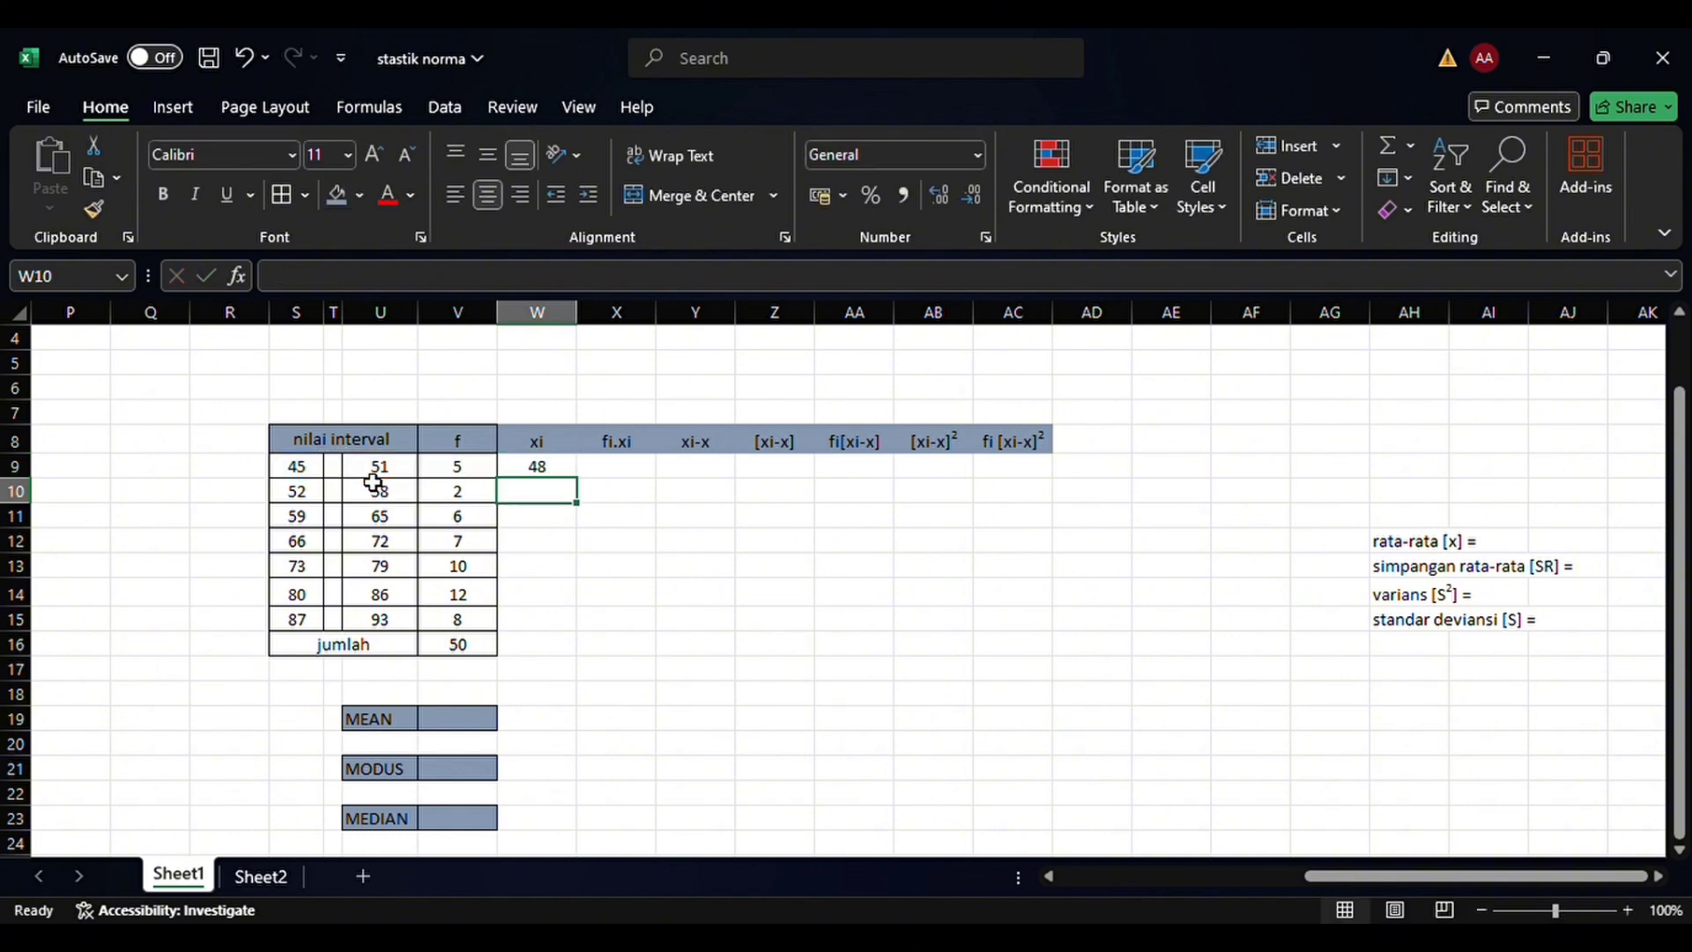
{"action": "left_click", "coordinate": [566, 474]}
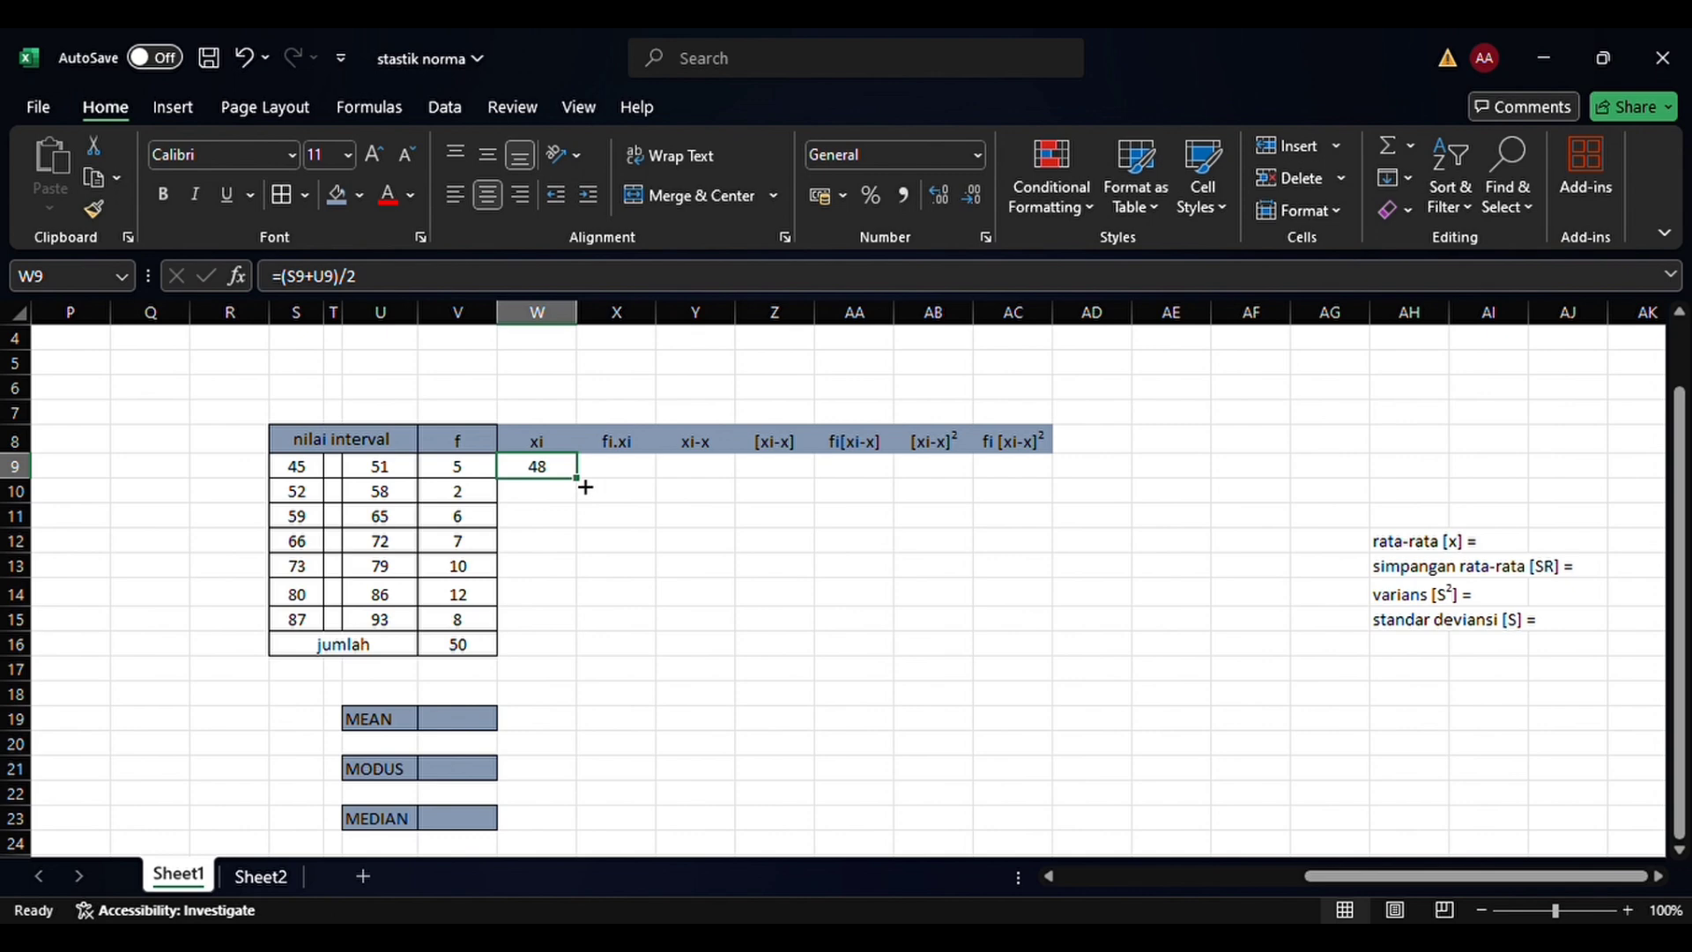
{"action": "left_click_drag", "start_coordinate": [585, 487], "coordinate": [585, 635]}
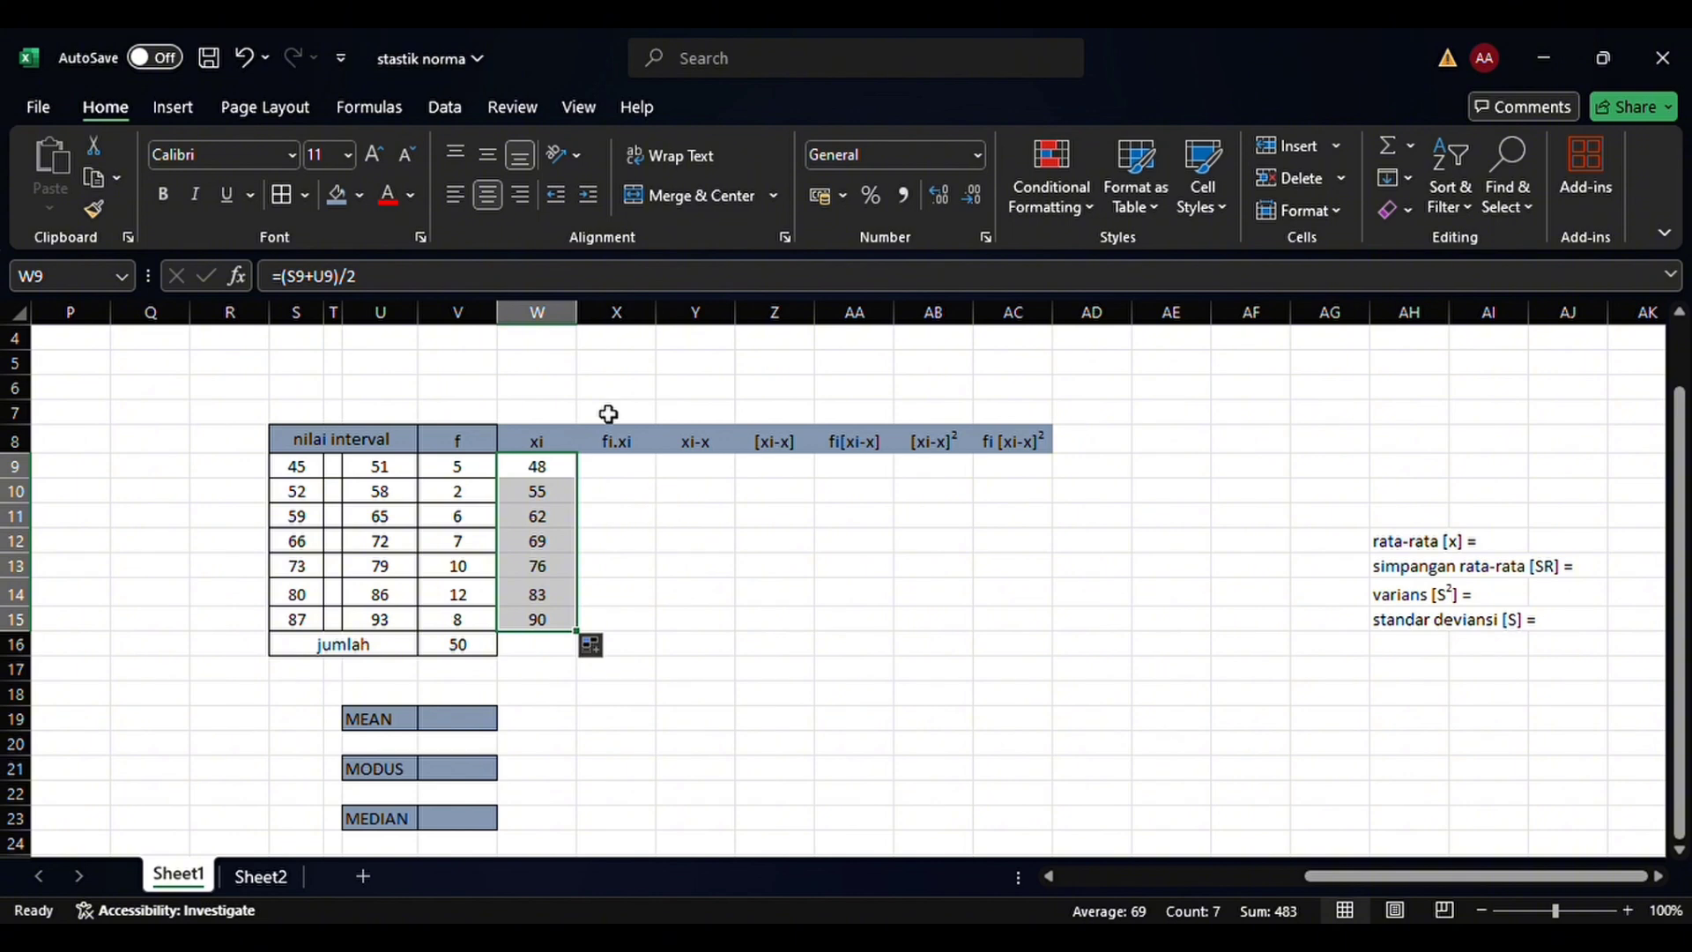
Calculate the fi.xi products with =(V9*W9) in X9 and fill the formula down to X15
{"action": "left_click", "coordinate": [635, 474]}
{"action": "type", "text": "="}
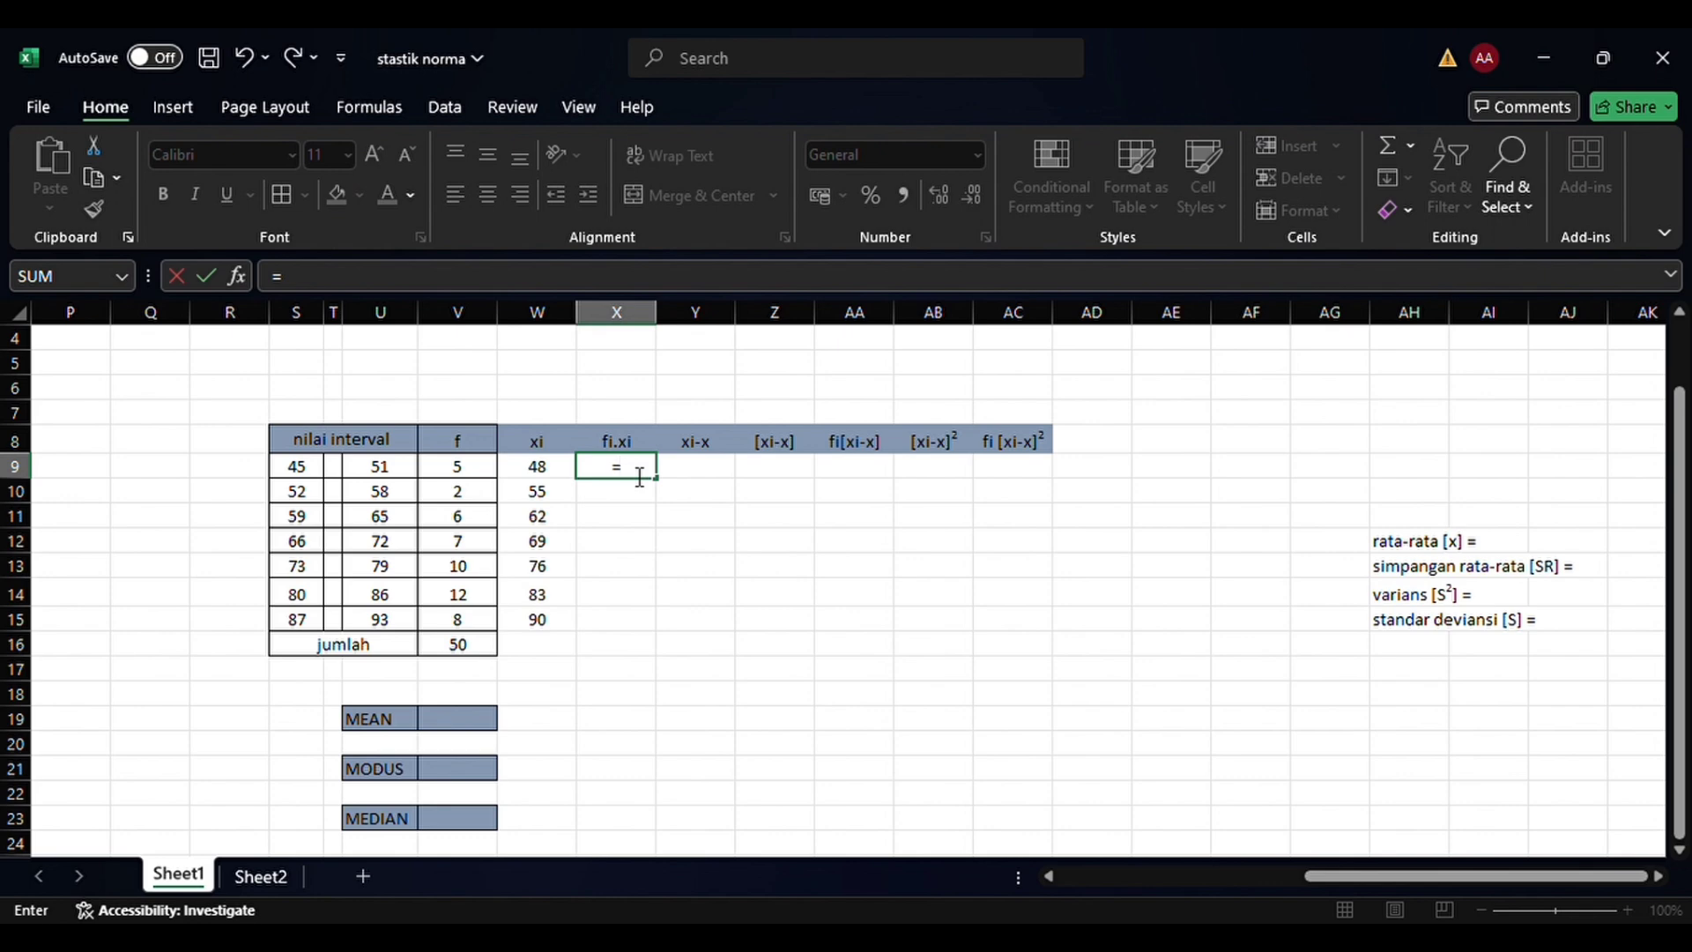
{"action": "type", "text": "("}
{"action": "left_click", "coordinate": [482, 474]}
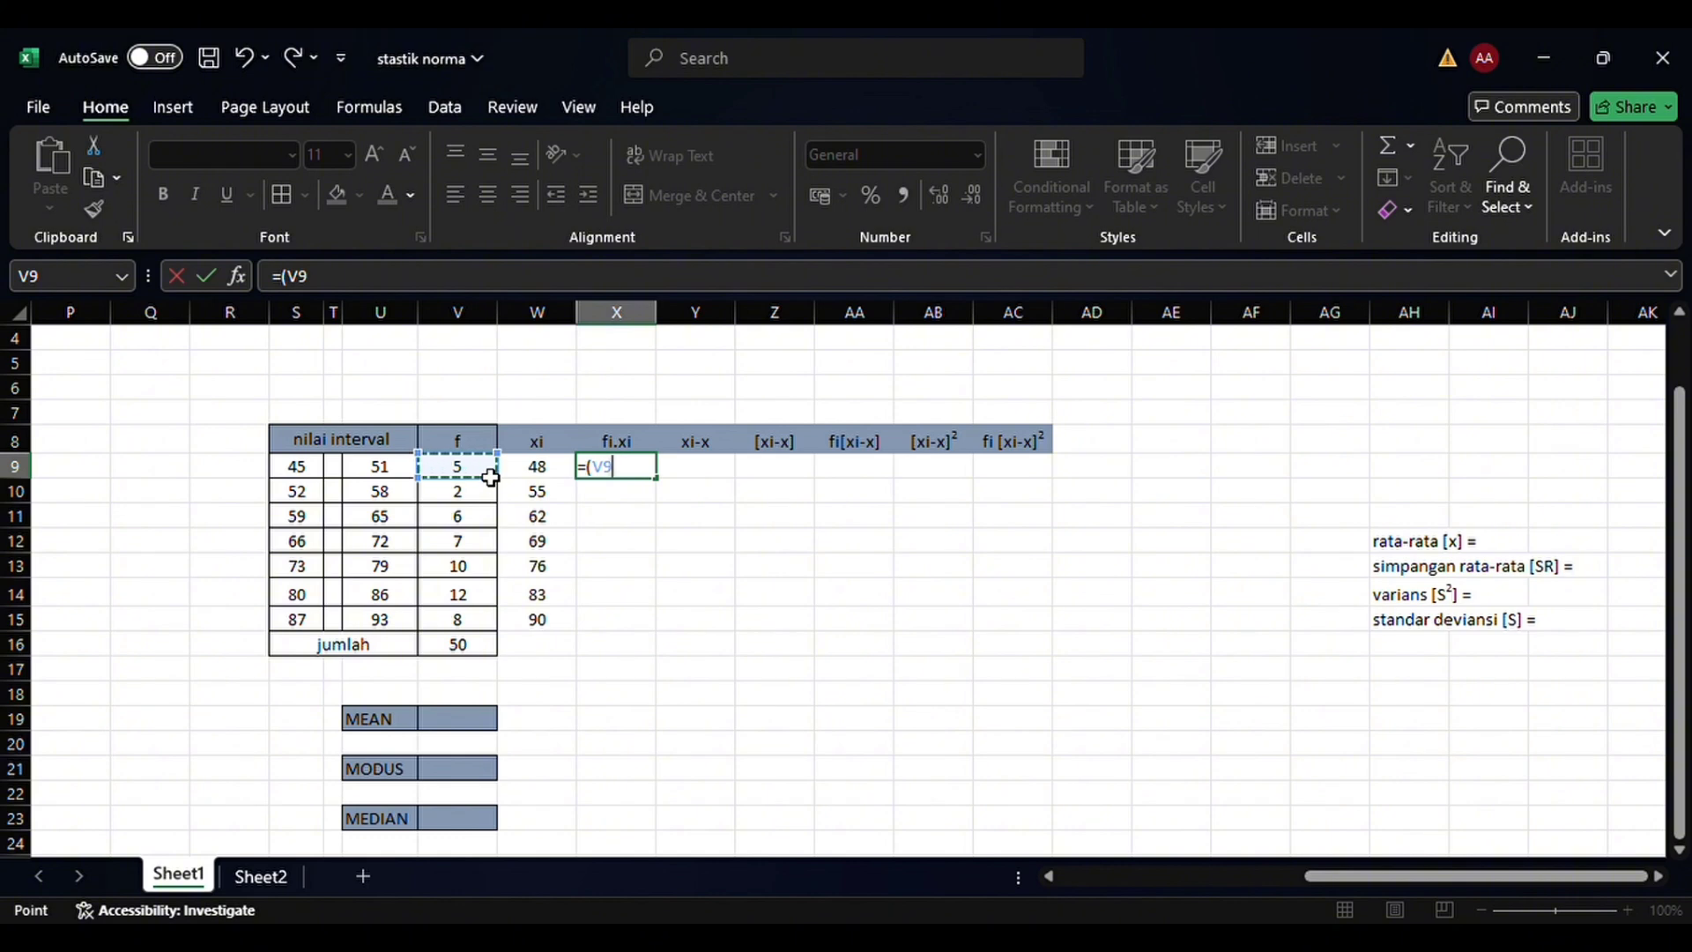
{"action": "type", "text": "*"}
{"action": "left_click", "coordinate": [539, 476]}
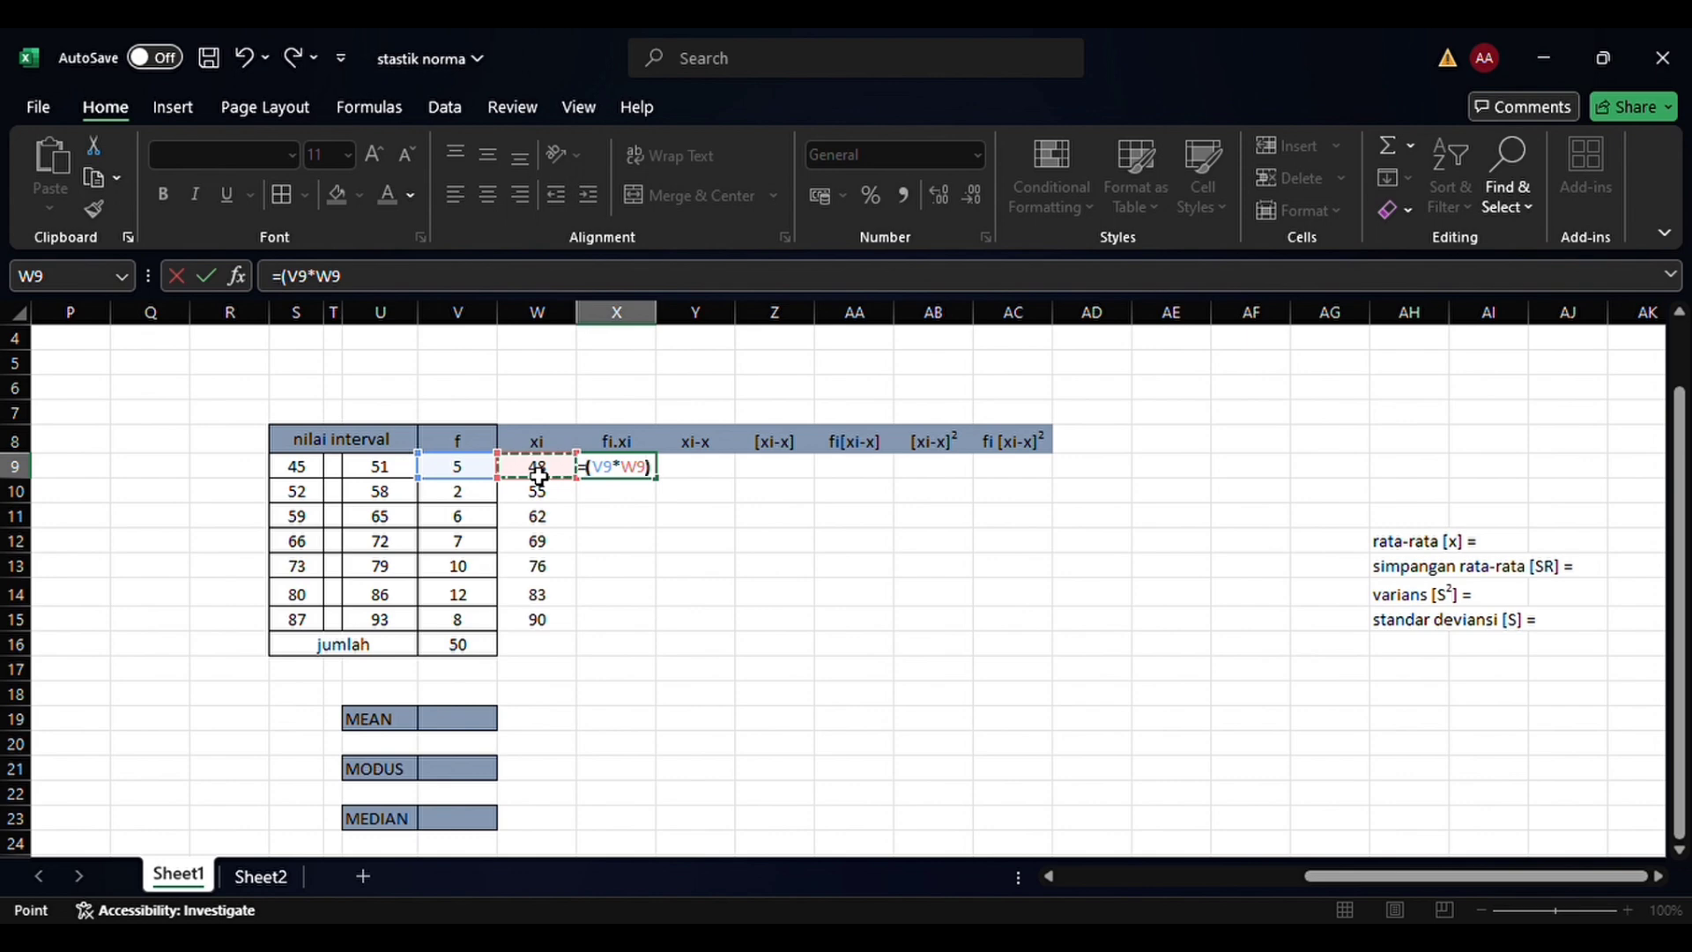
{"action": "type", "text": ")"}
{"action": "key", "text": "Return"}
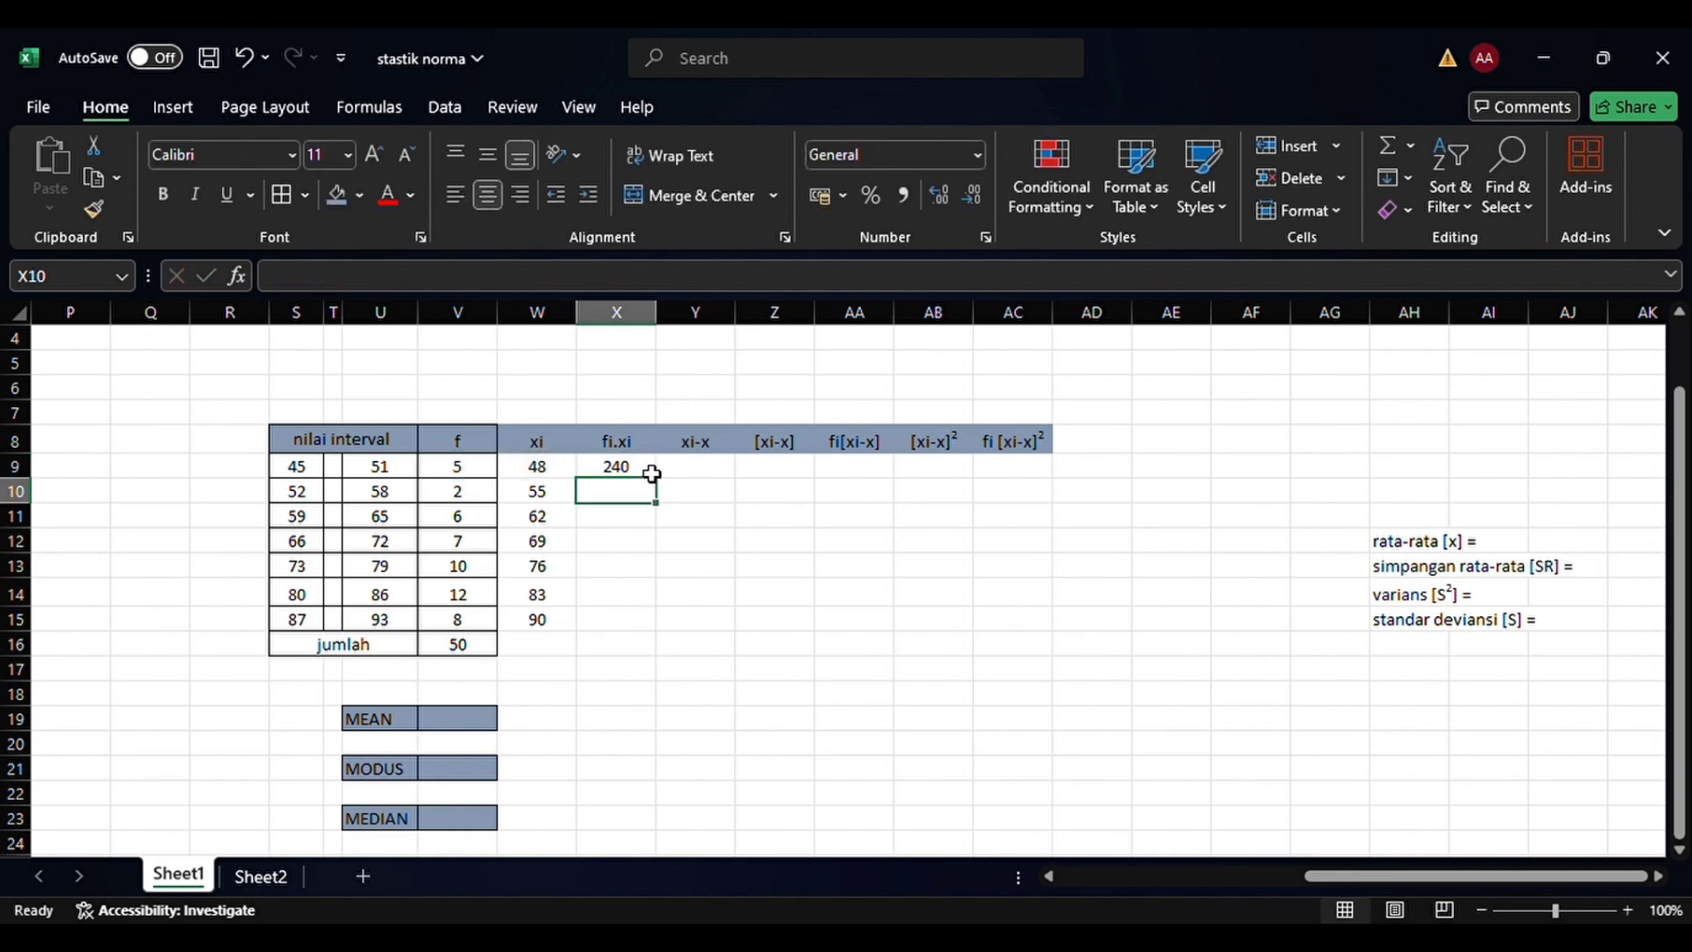
{"action": "left_click", "coordinate": [651, 473]}
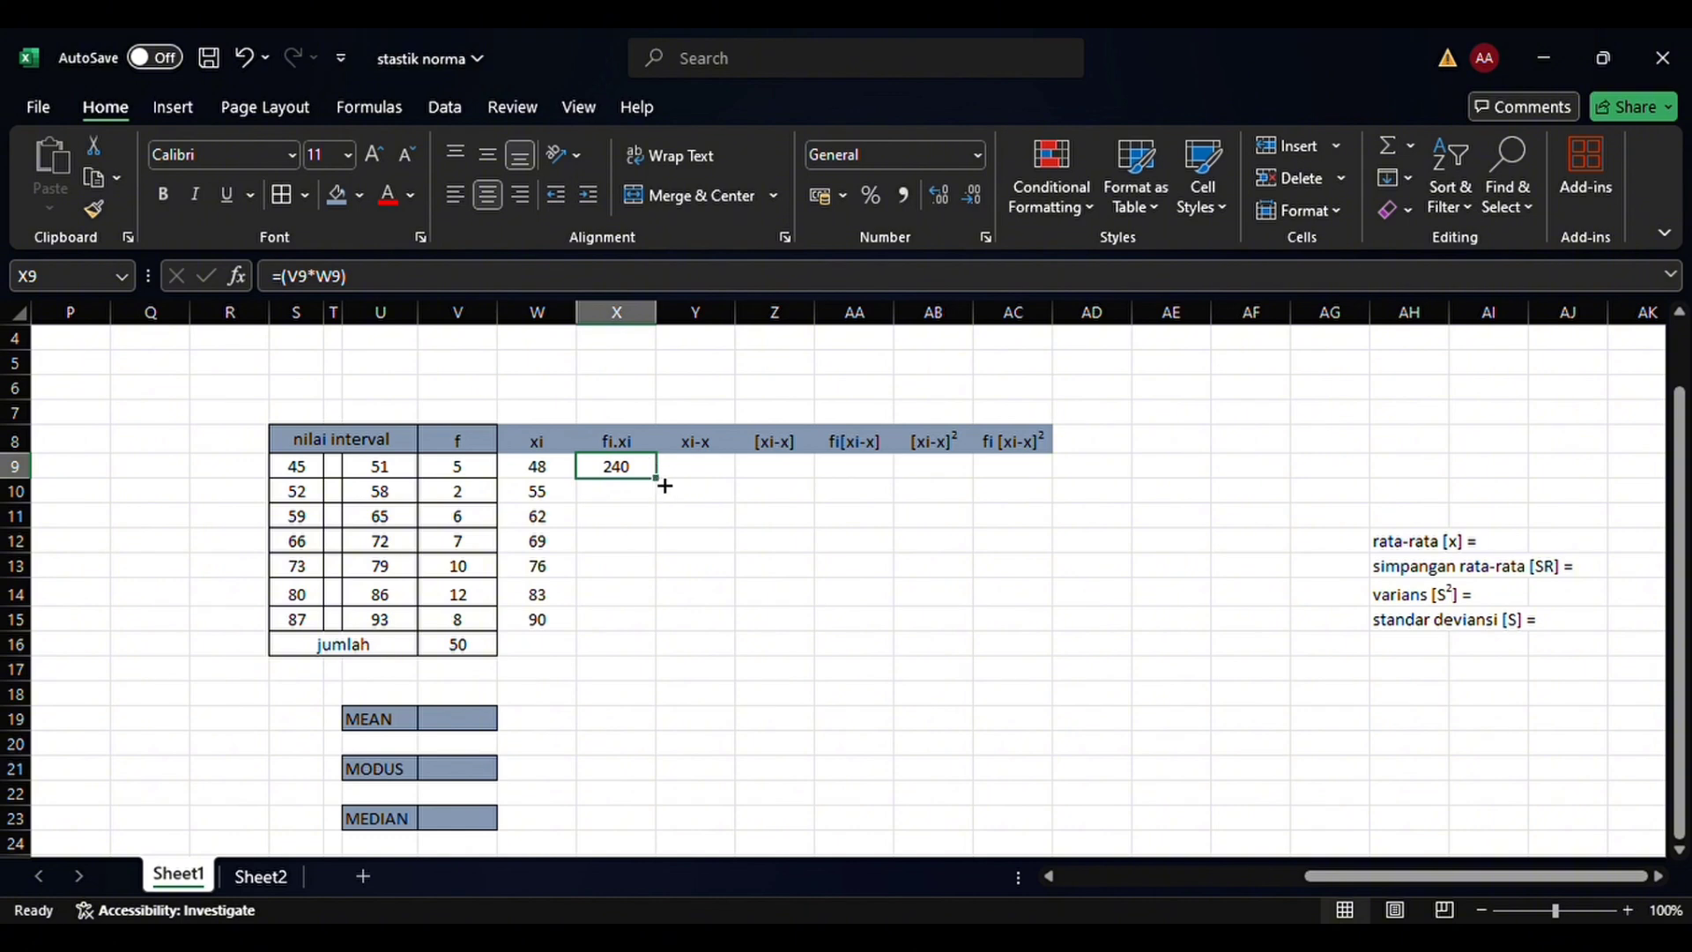
{"action": "left_click_drag", "start_coordinate": [665, 486], "coordinate": [657, 631]}
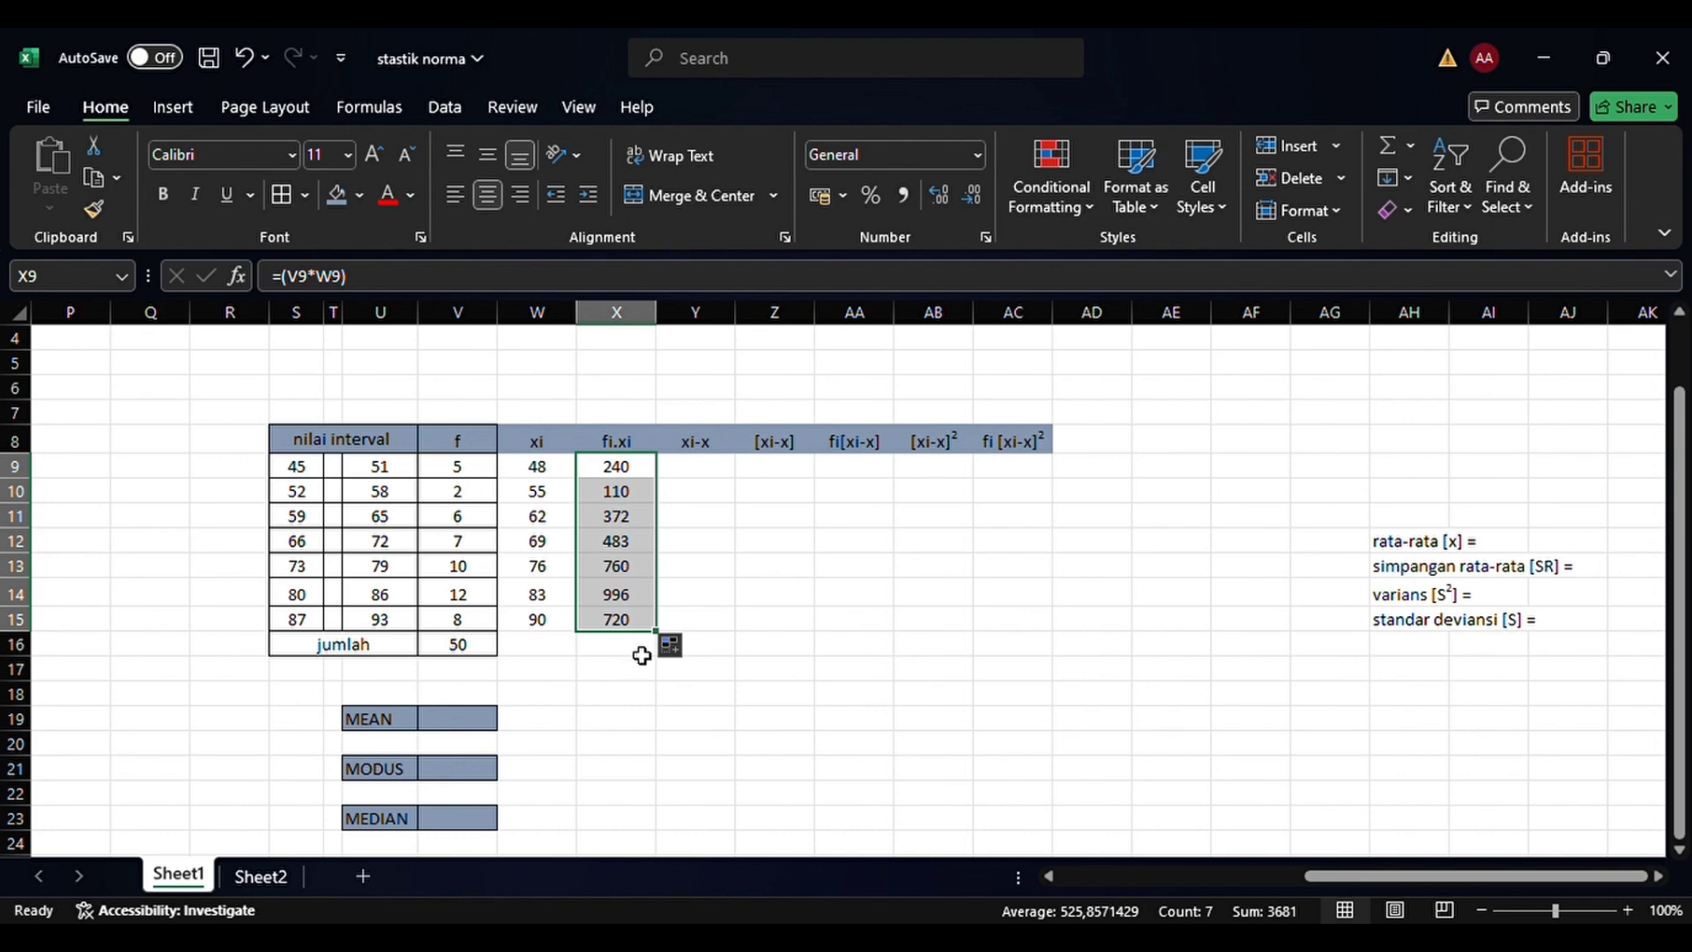
Total the fi.xi column in X16 of the jumlah row with SUM over X9:X15
{"action": "left_click", "coordinate": [642, 656]}
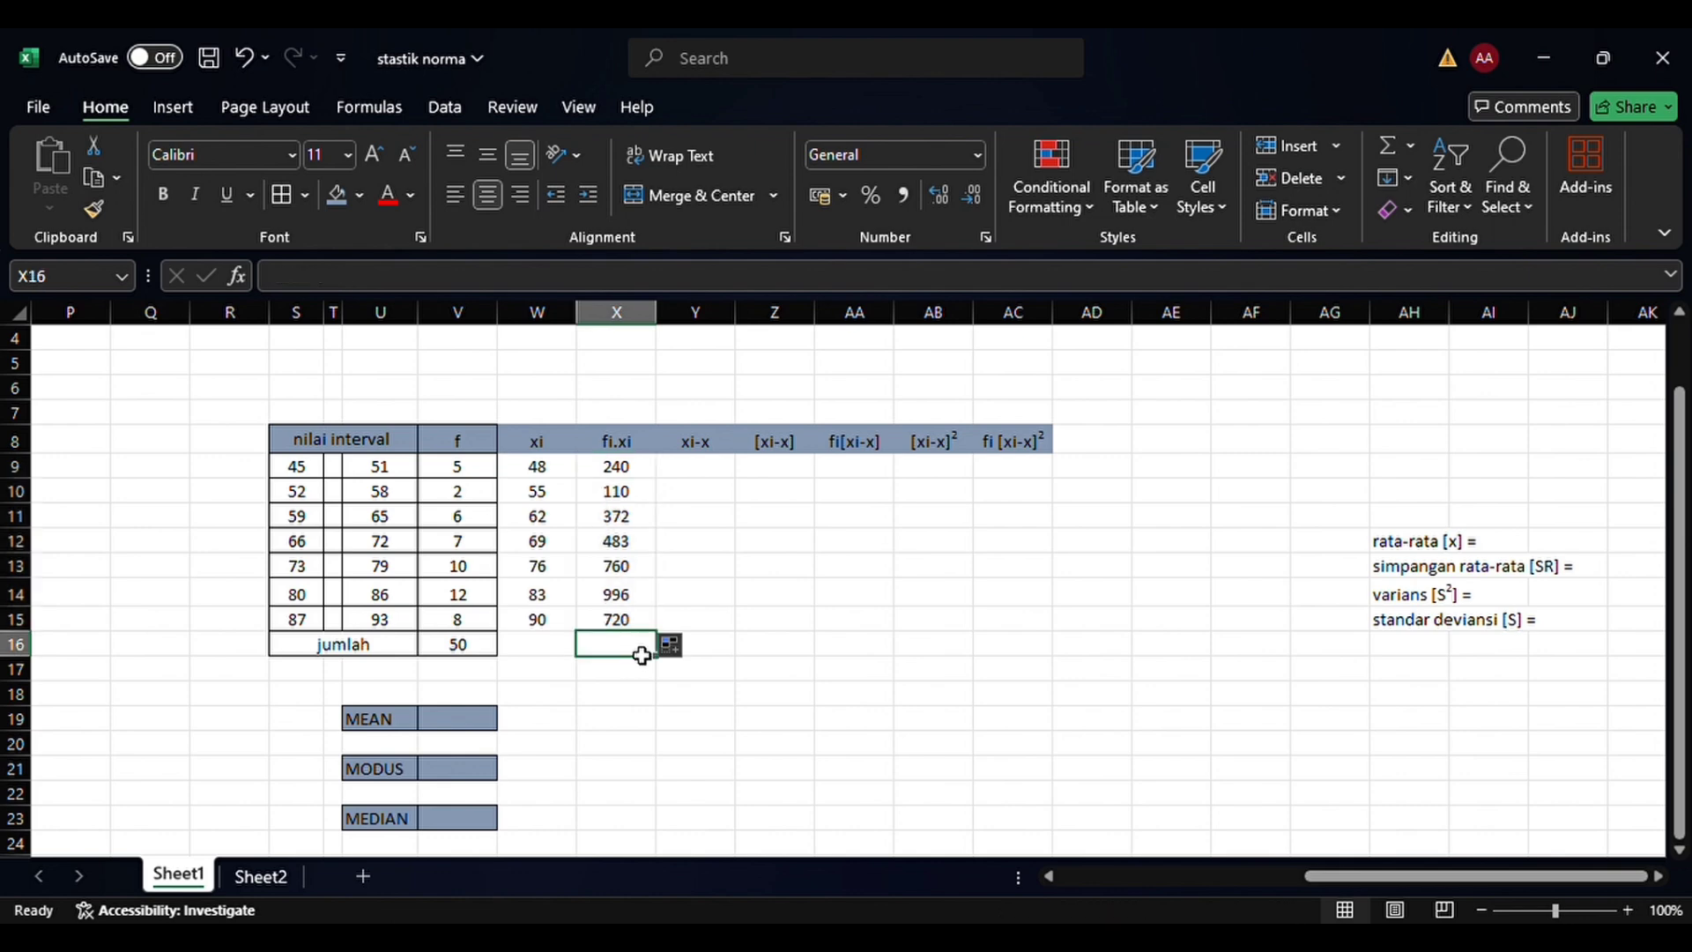
{"action": "type", "text": "="}
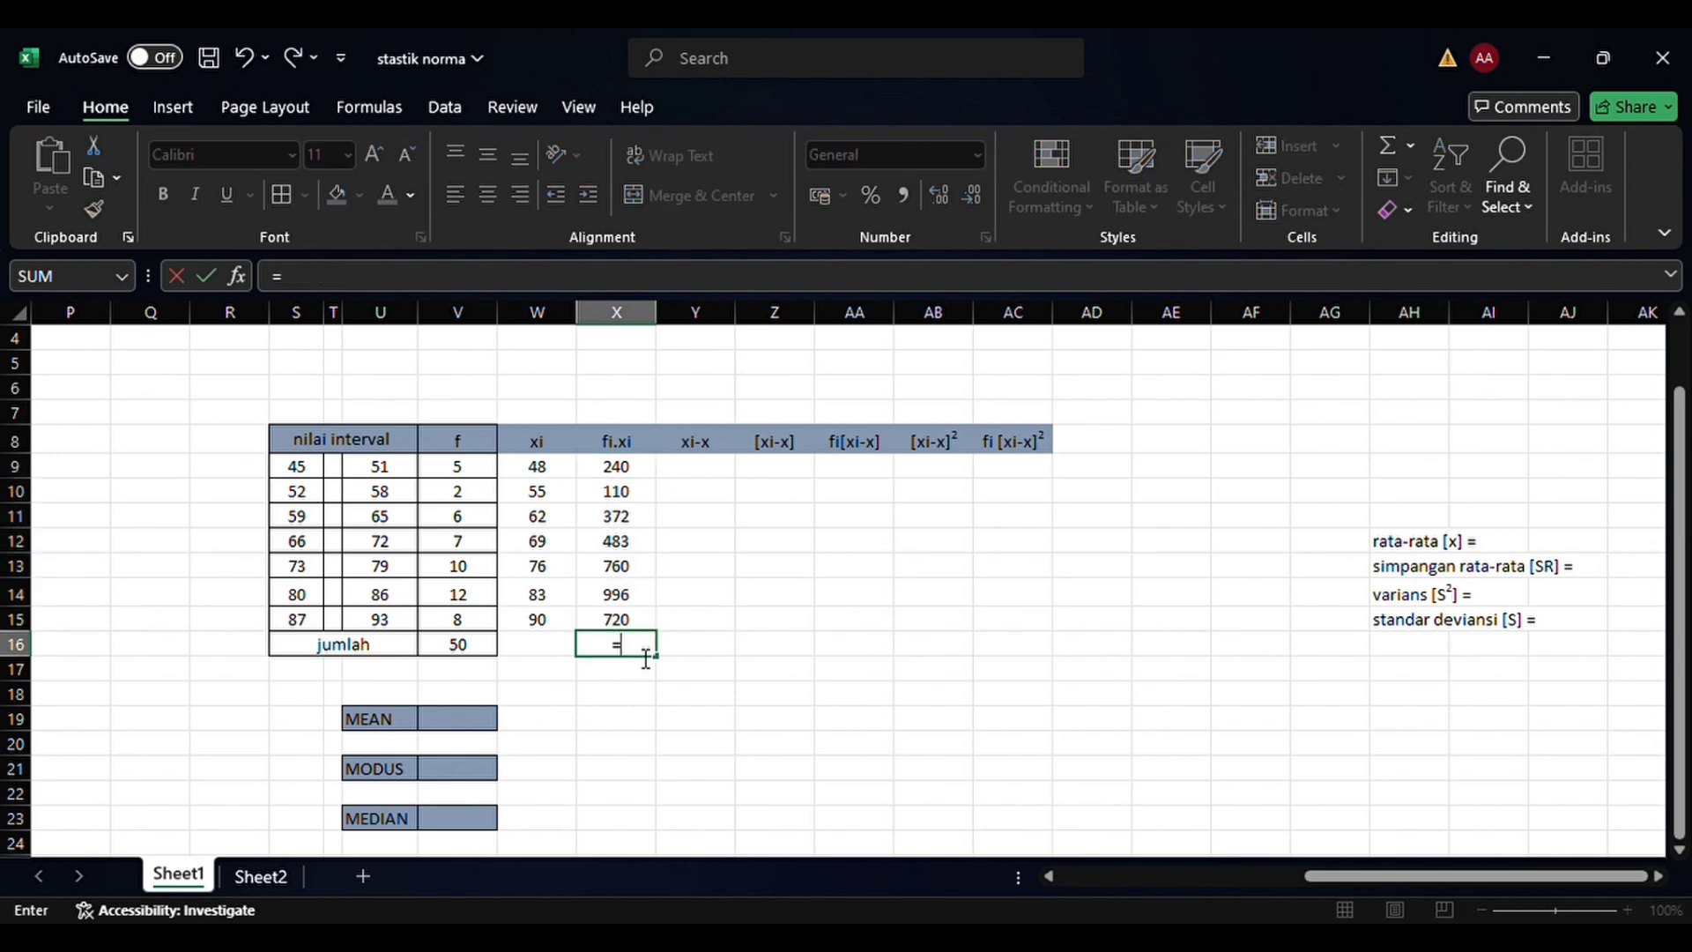
{"action": "type", "text": "sum("}
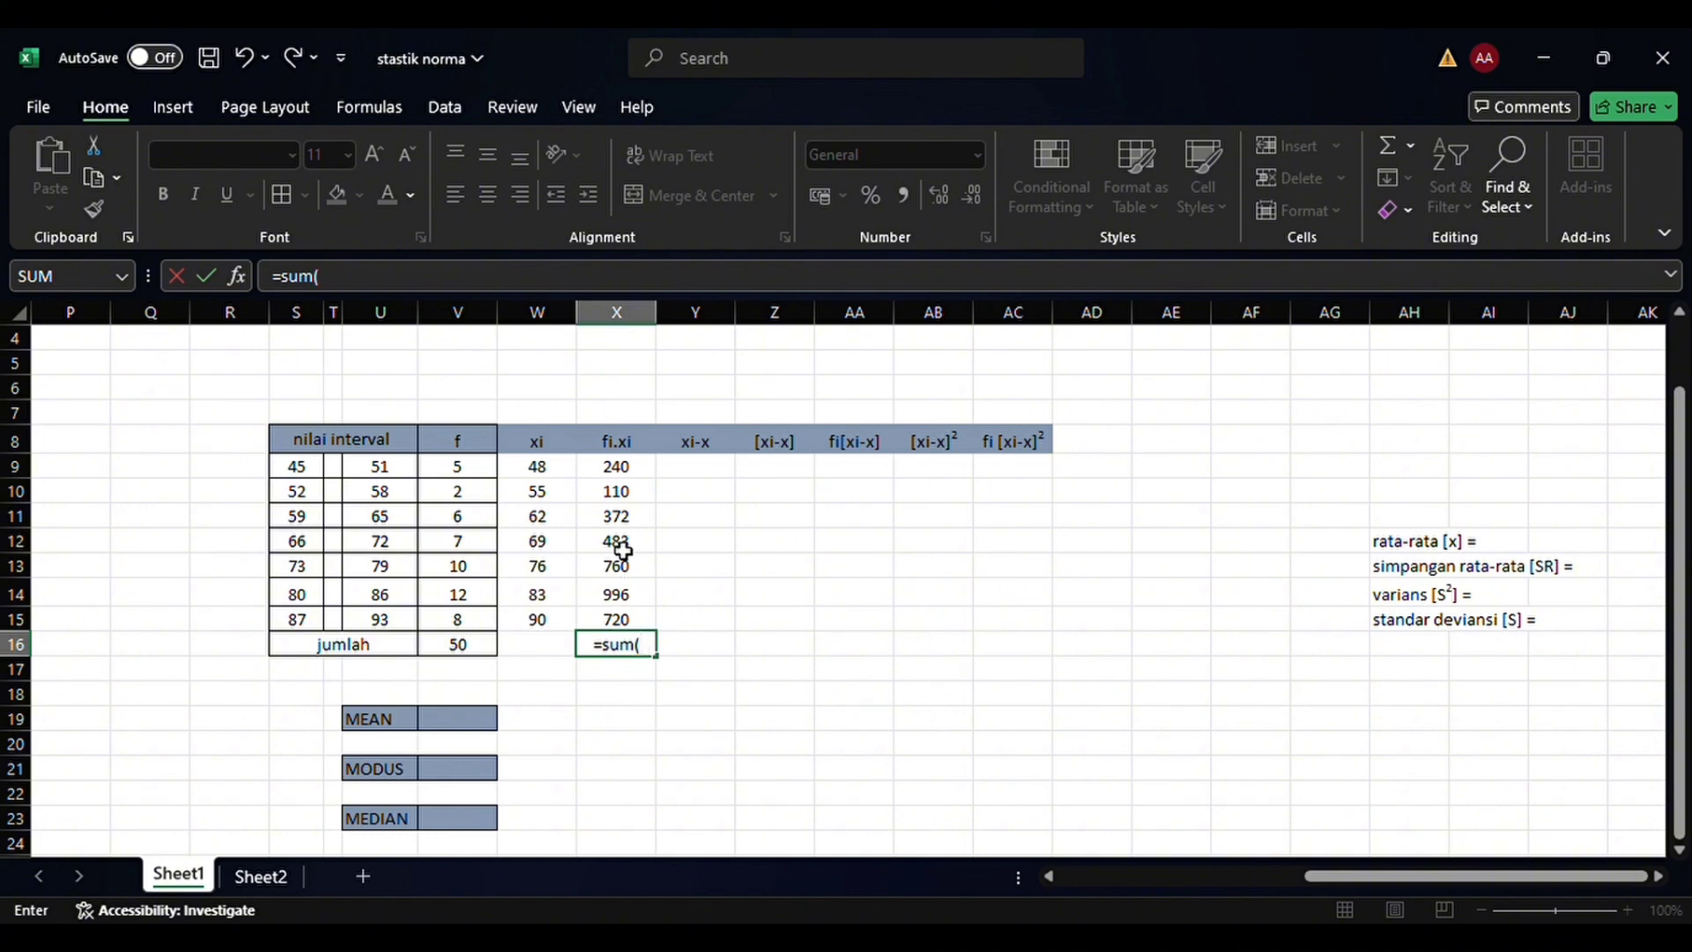
{"action": "left_click", "coordinate": [624, 468]}
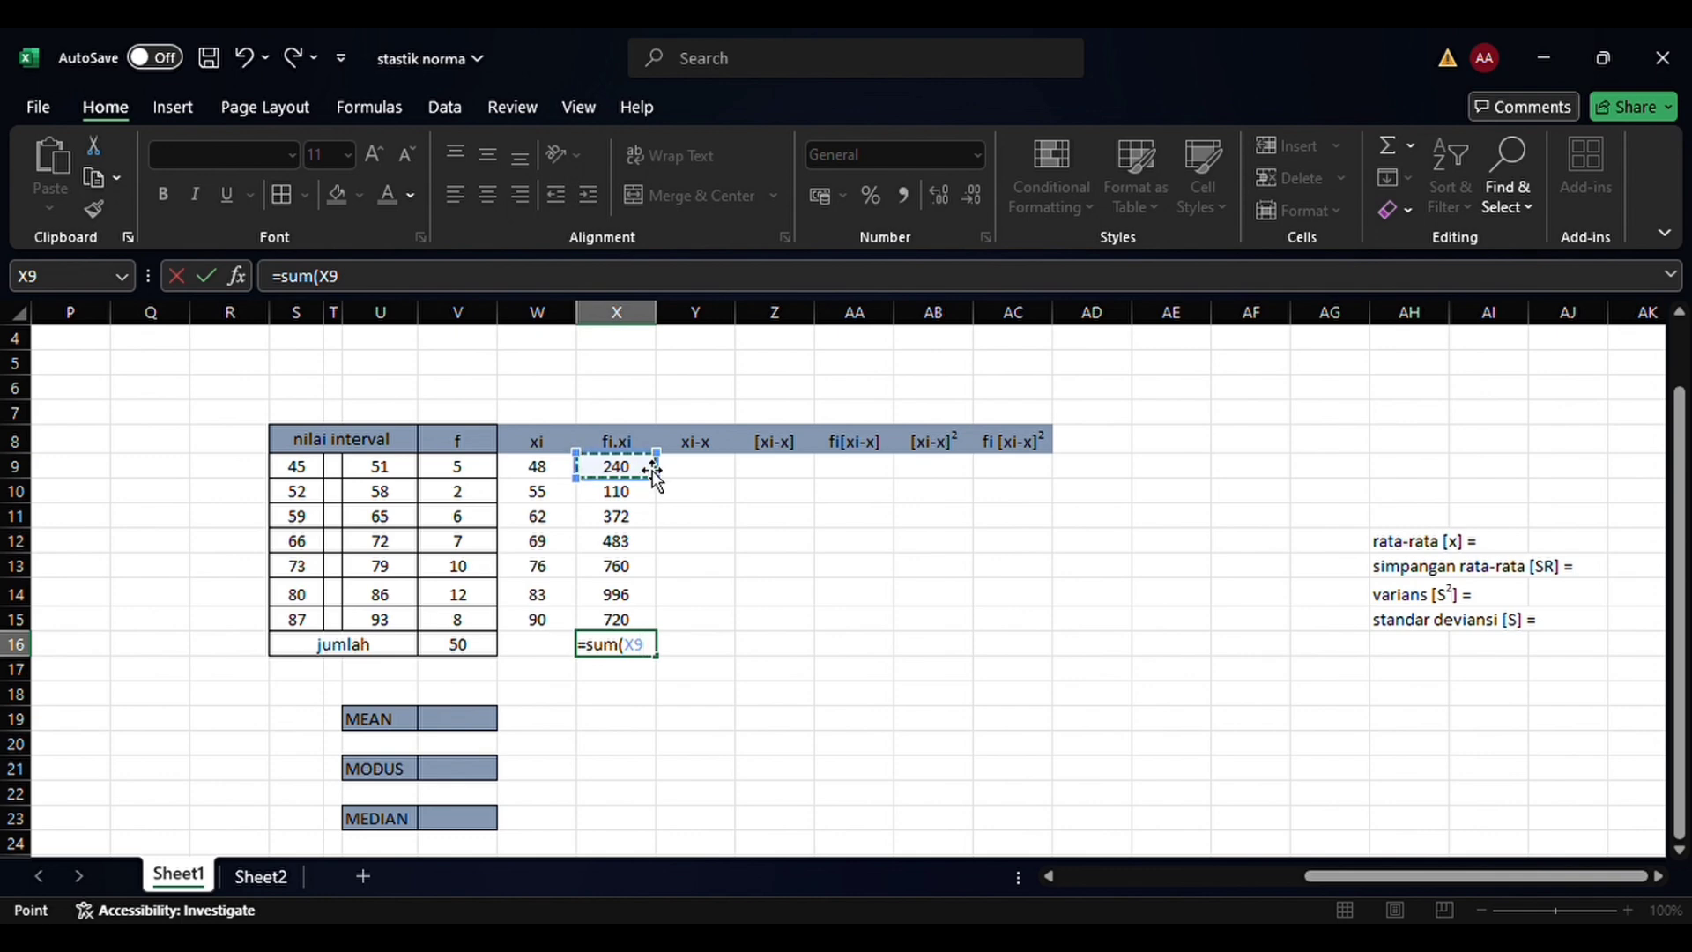
{"action": "left_click_drag", "start_coordinate": [650, 481], "coordinate": [646, 621]}
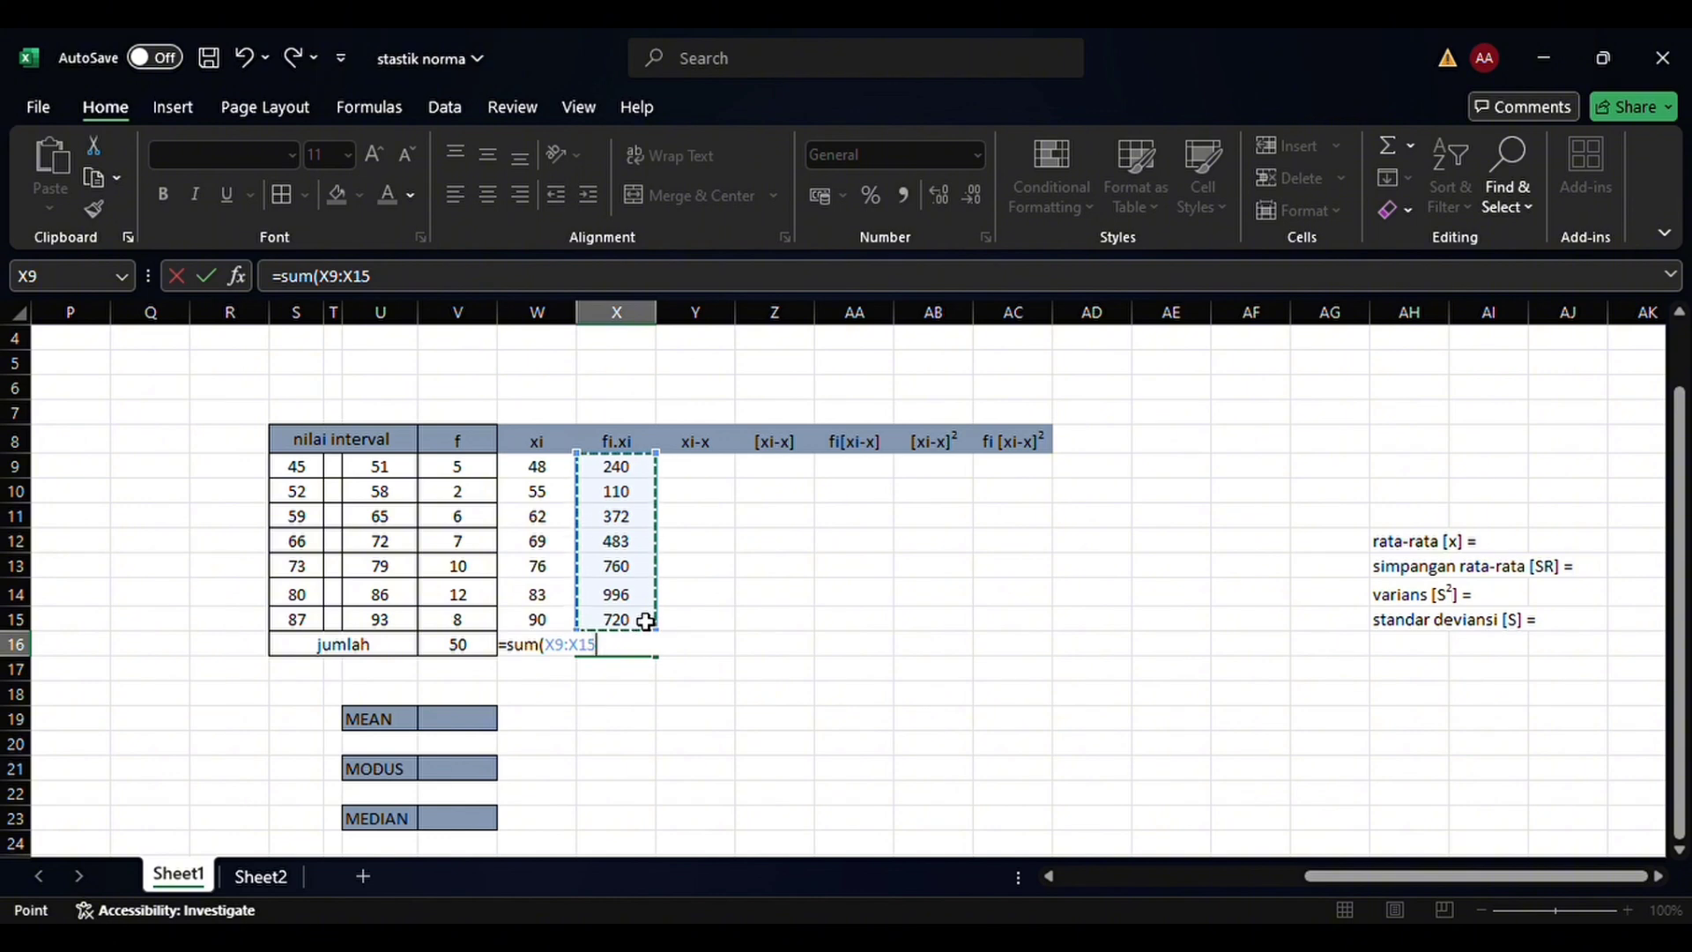
{"action": "type", "text": ")"}
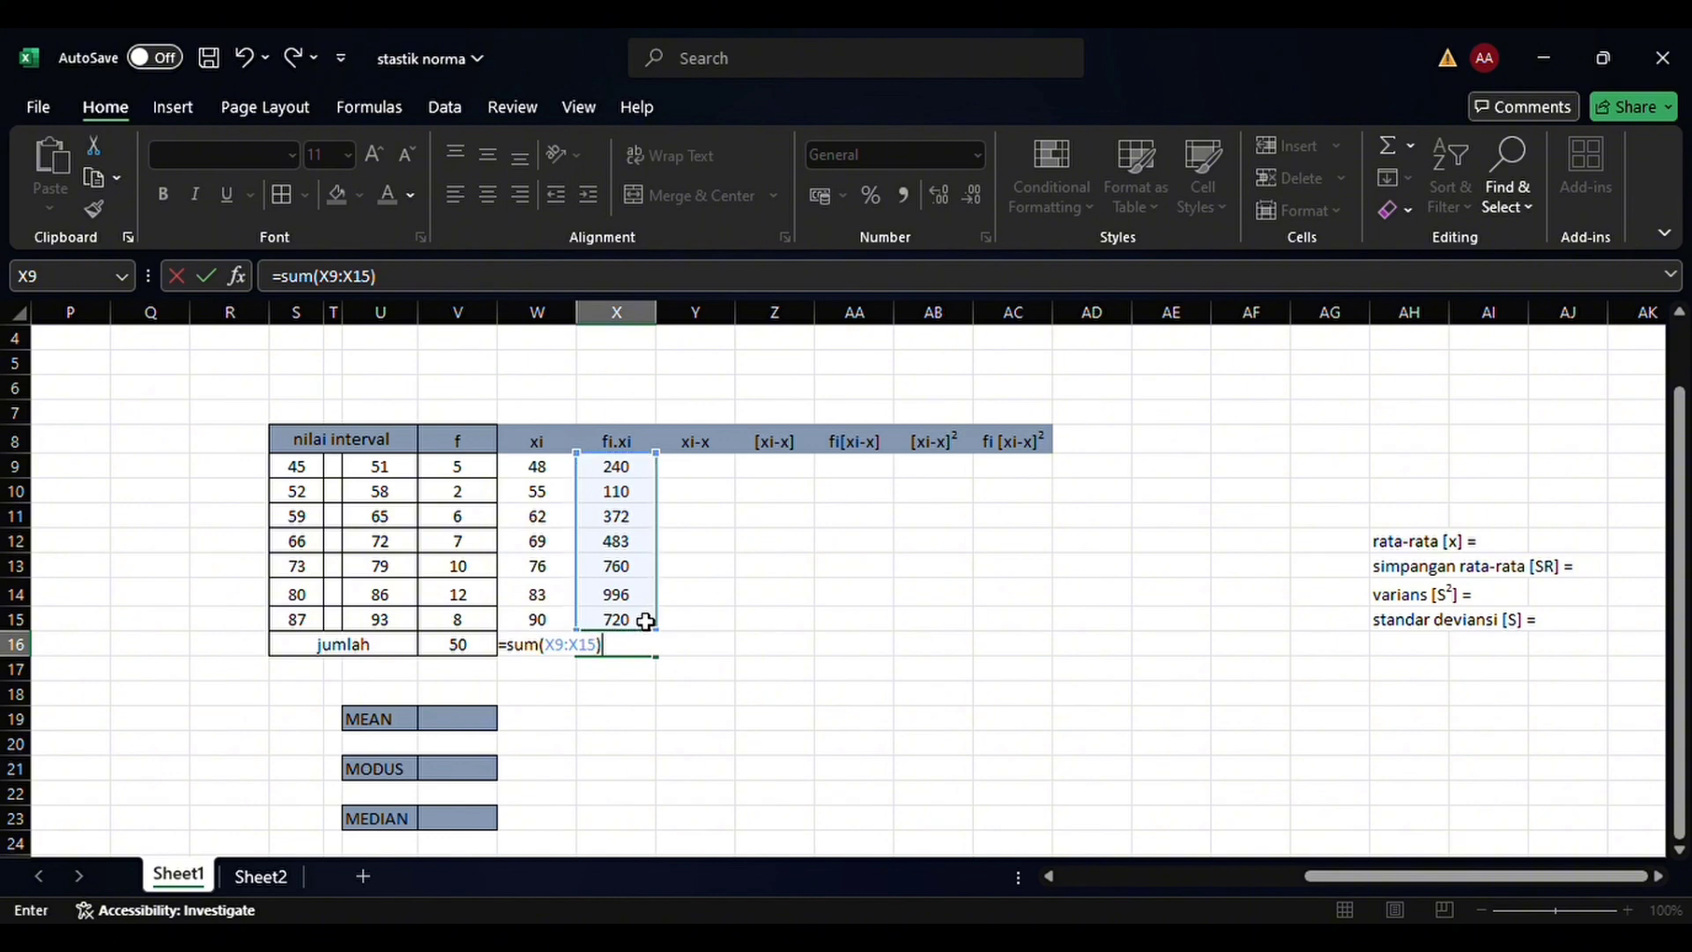
{"action": "key", "text": "Return"}
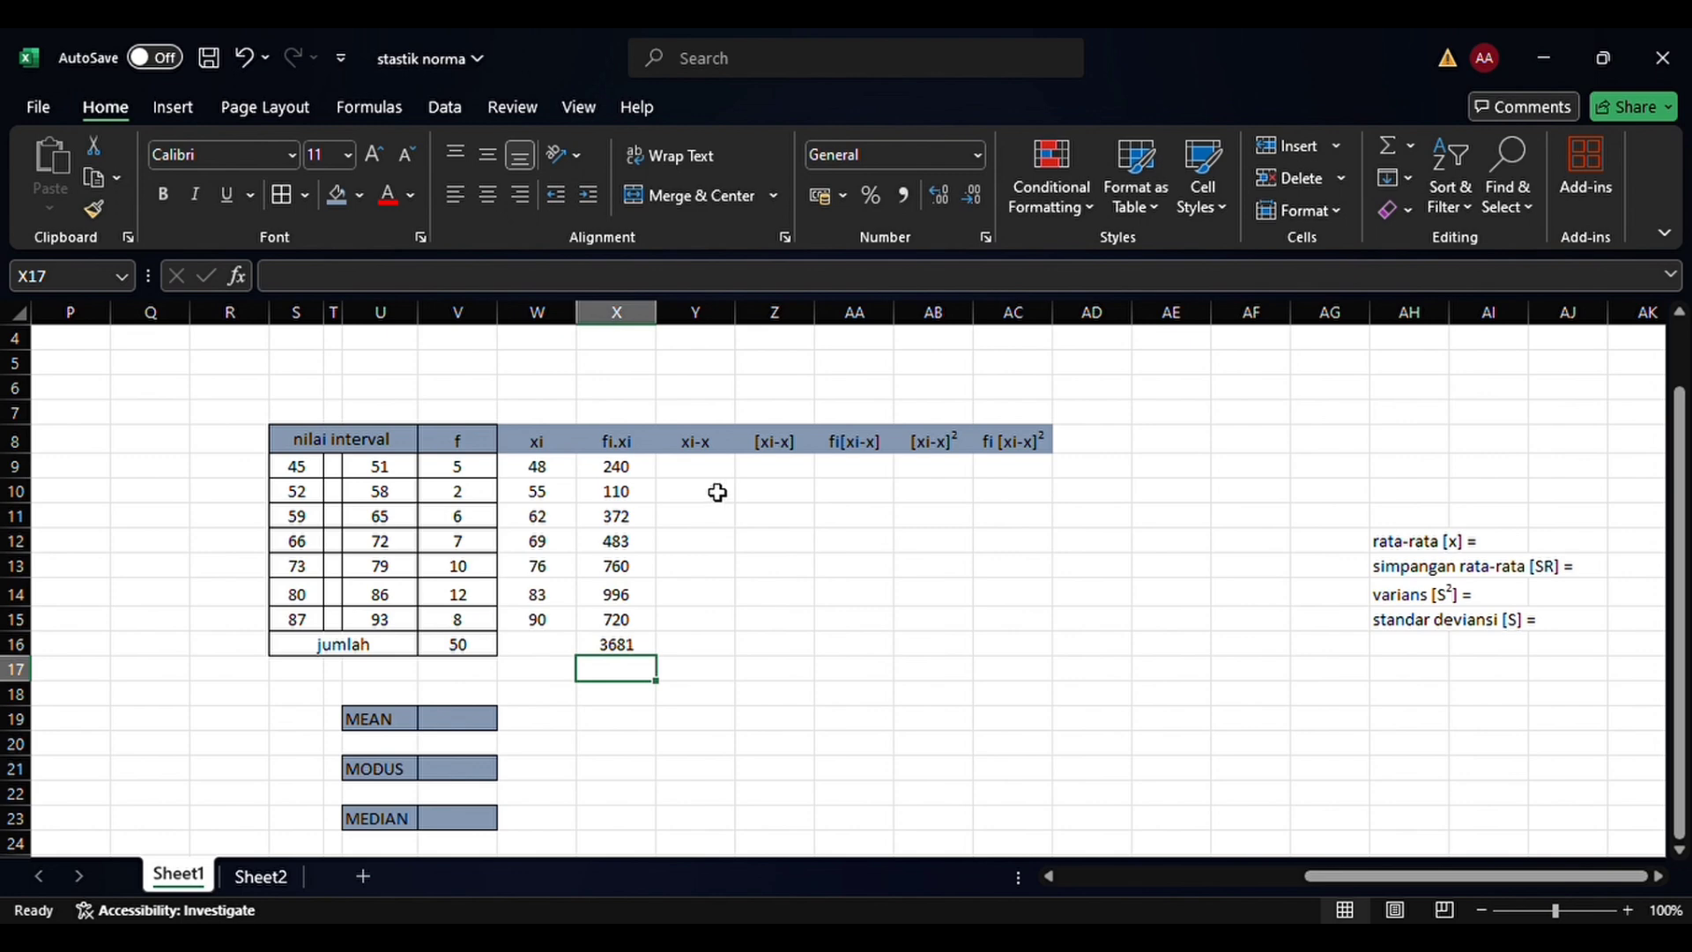
Calculate the mean (rata-rata [x]) in AJ12 with the formula =(X16/V16)
{"action": "left_click", "coordinate": [717, 476]}
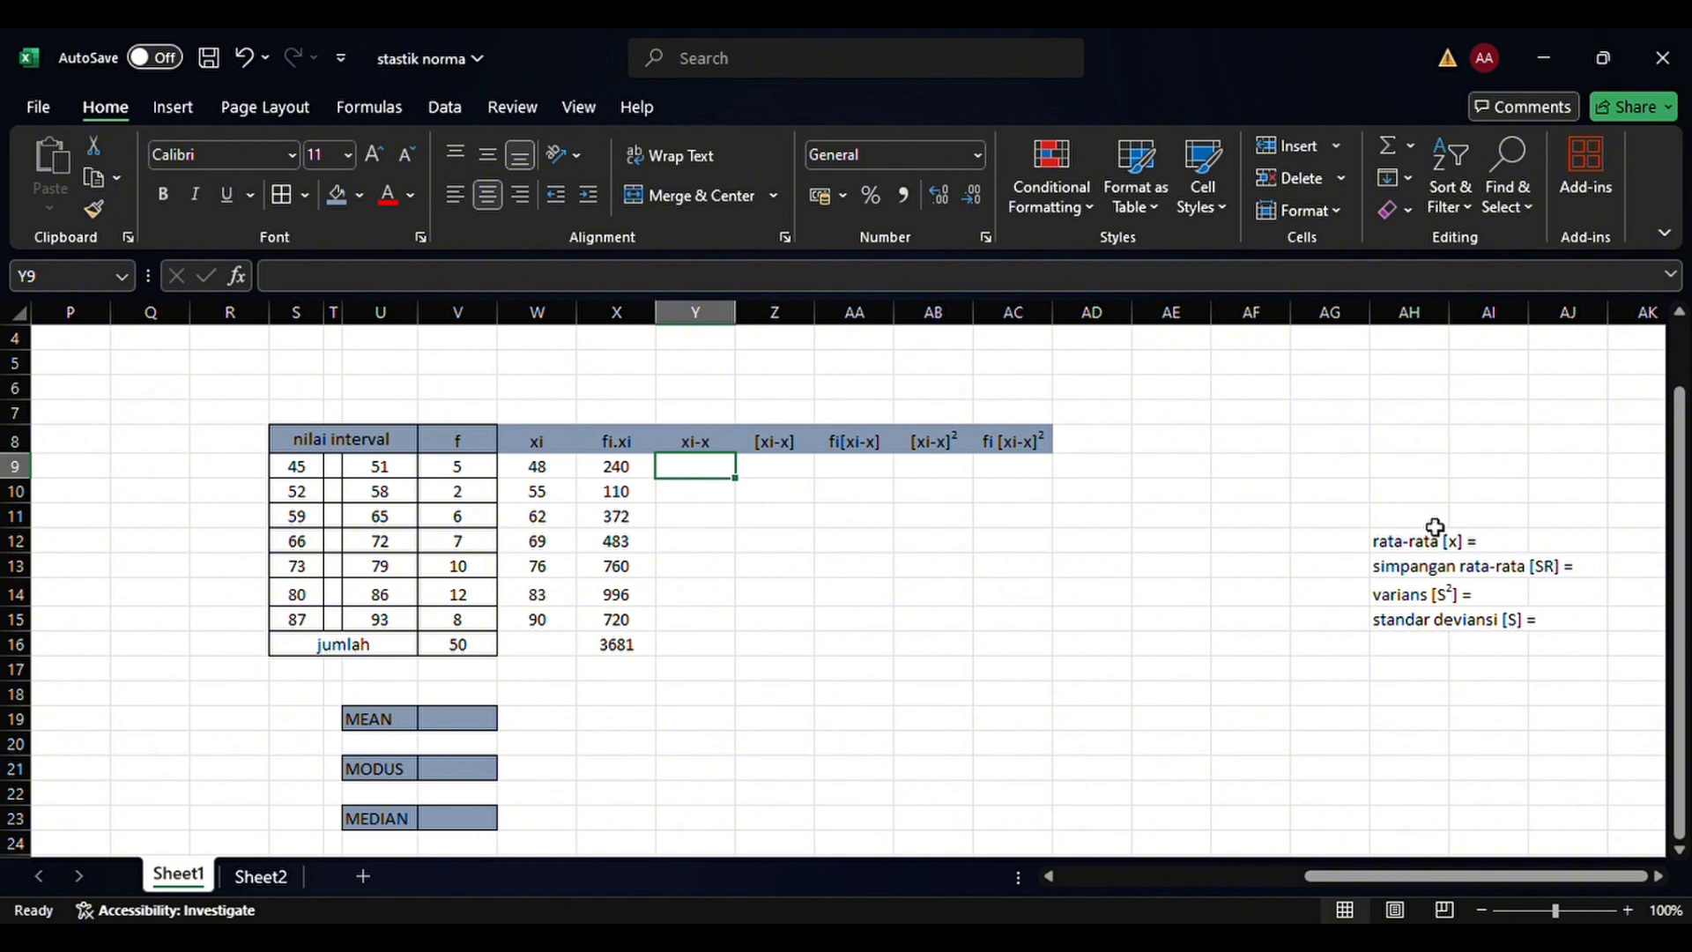
{"action": "left_click", "coordinate": [1525, 541]}
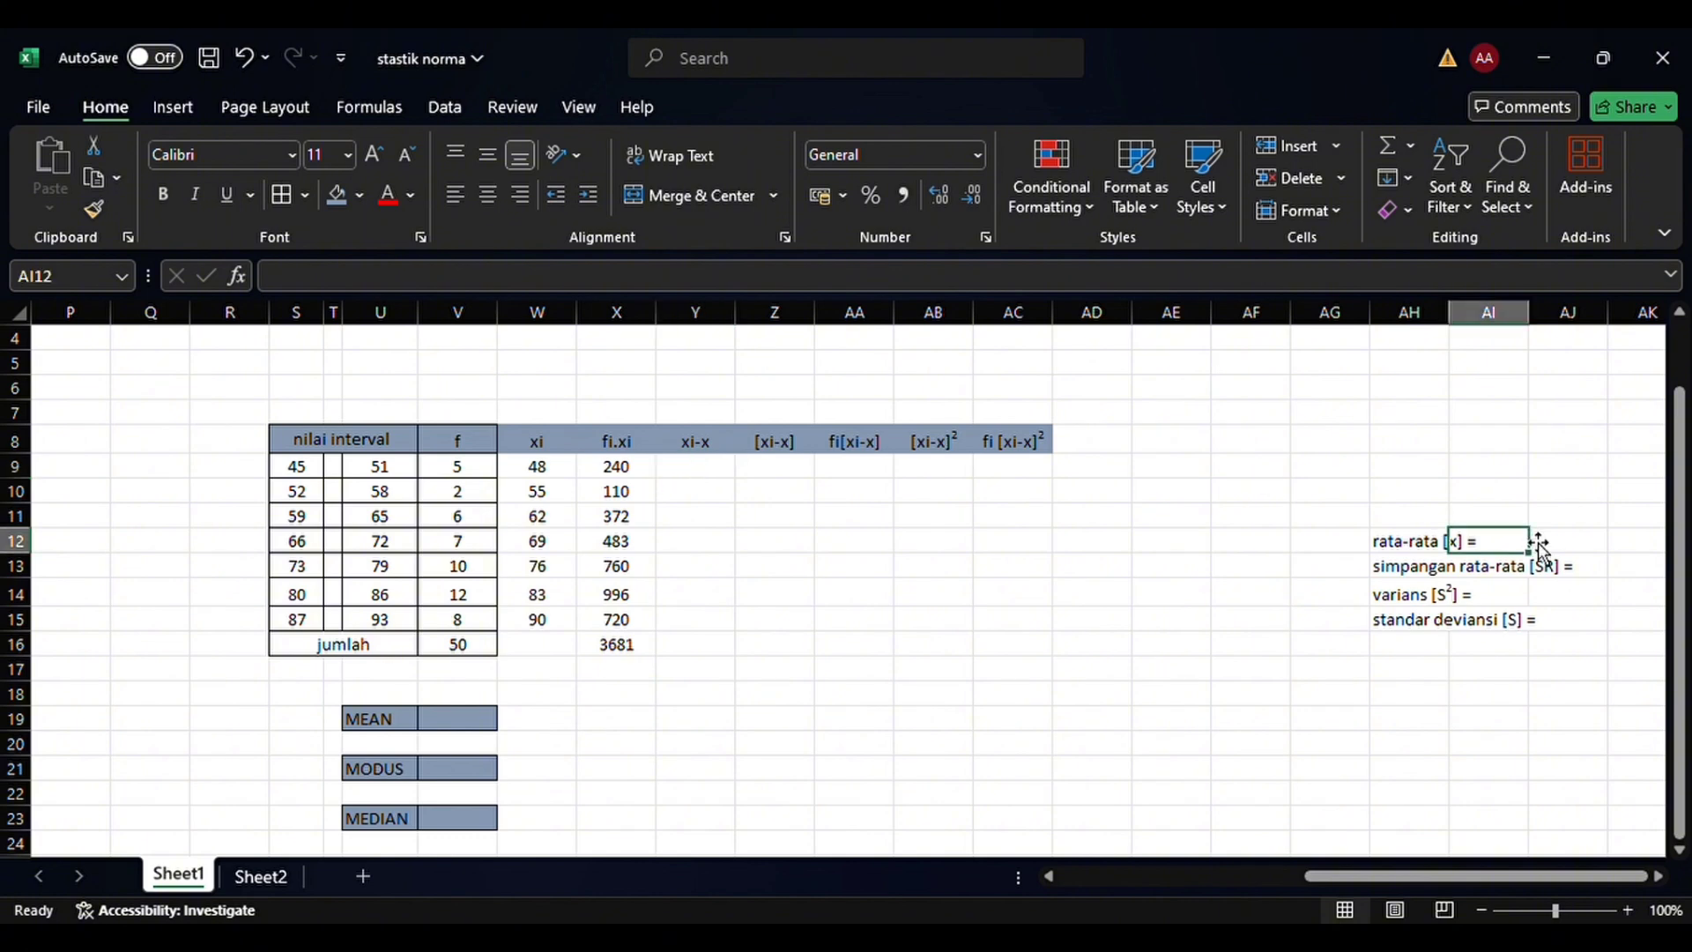
{"action": "left_click", "coordinate": [1543, 547]}
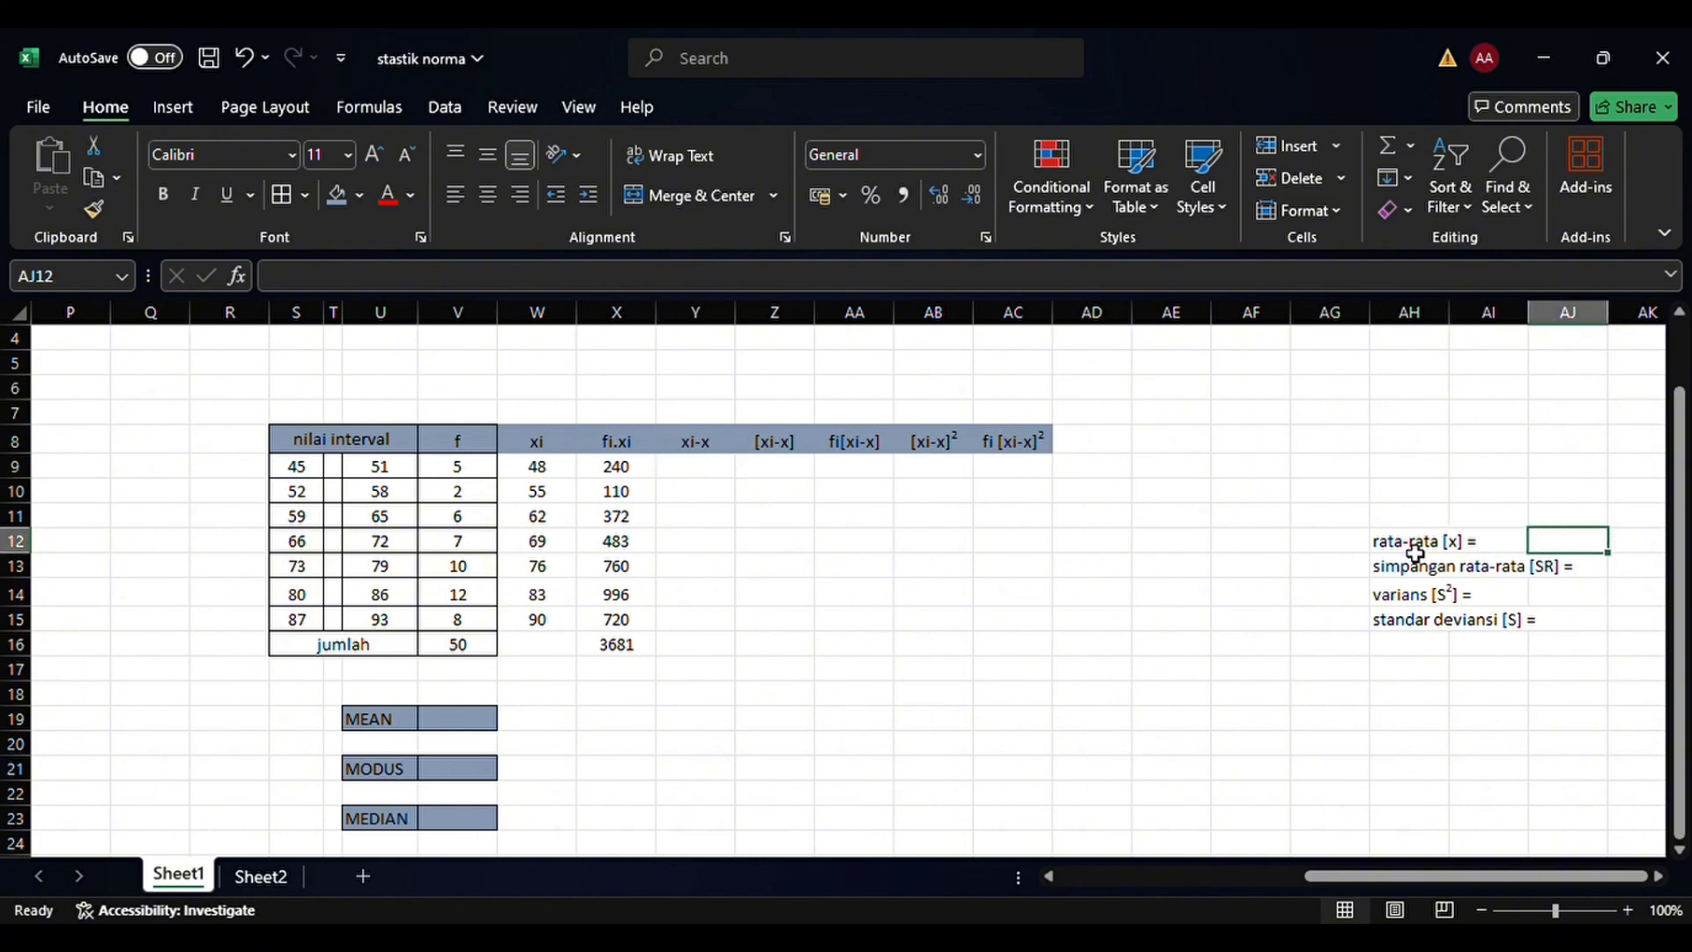
{"action": "left_click", "coordinate": [1516, 543]}
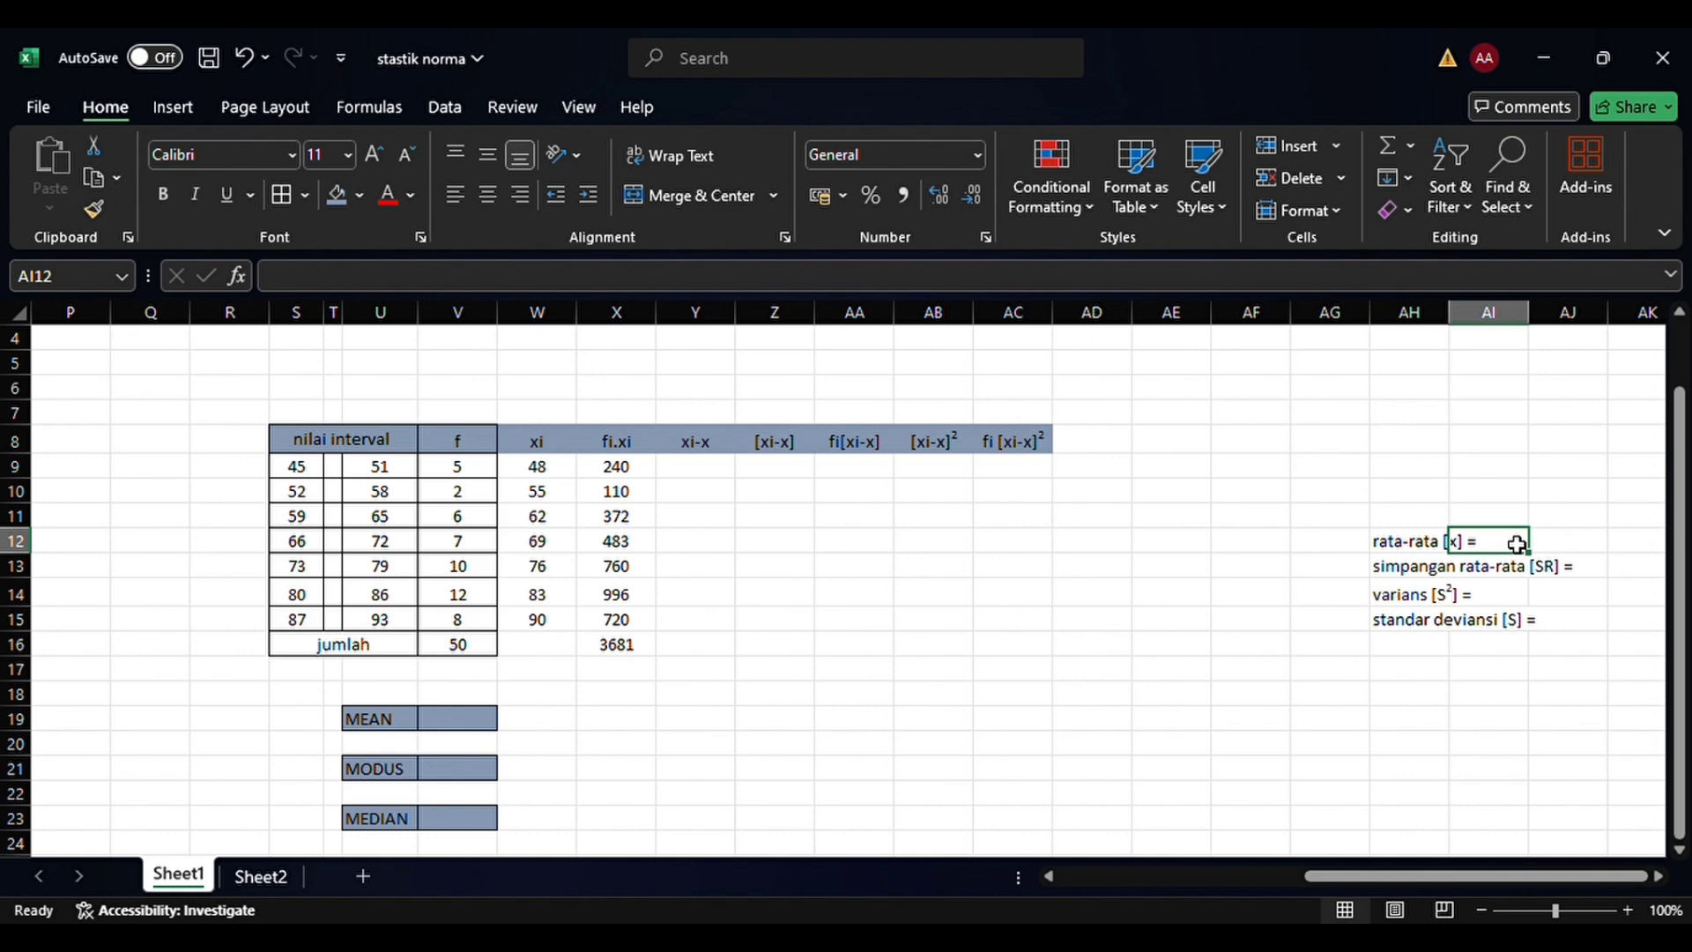
{"action": "left_click", "coordinate": [1557, 551]}
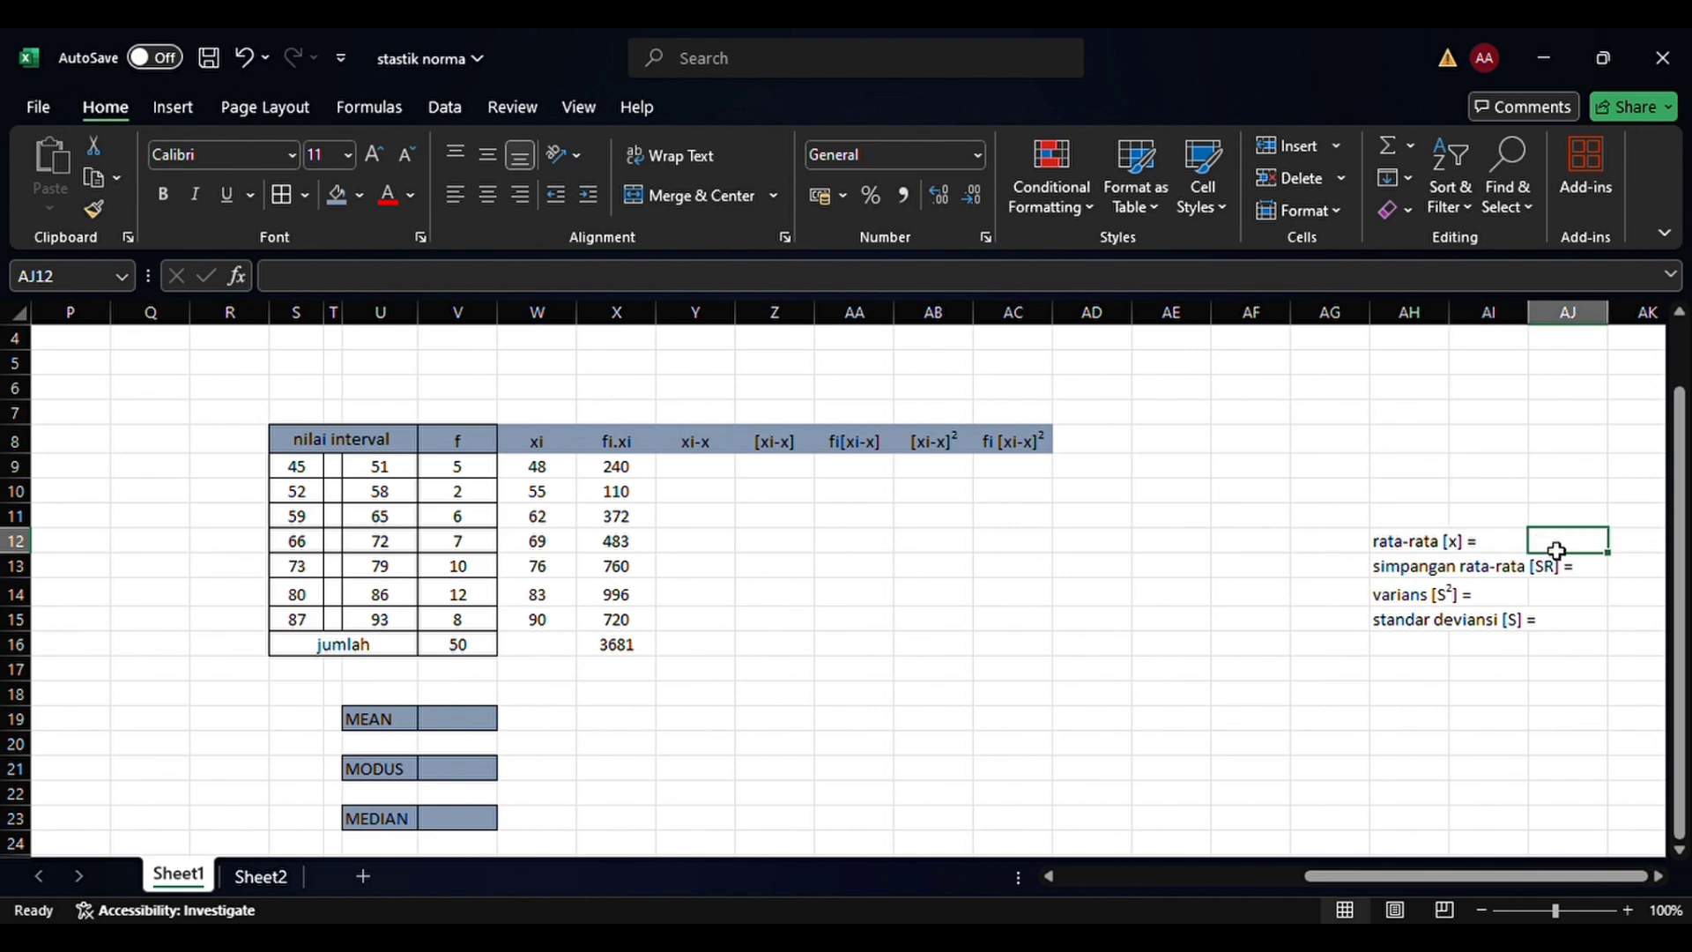
{"action": "type", "text": "="}
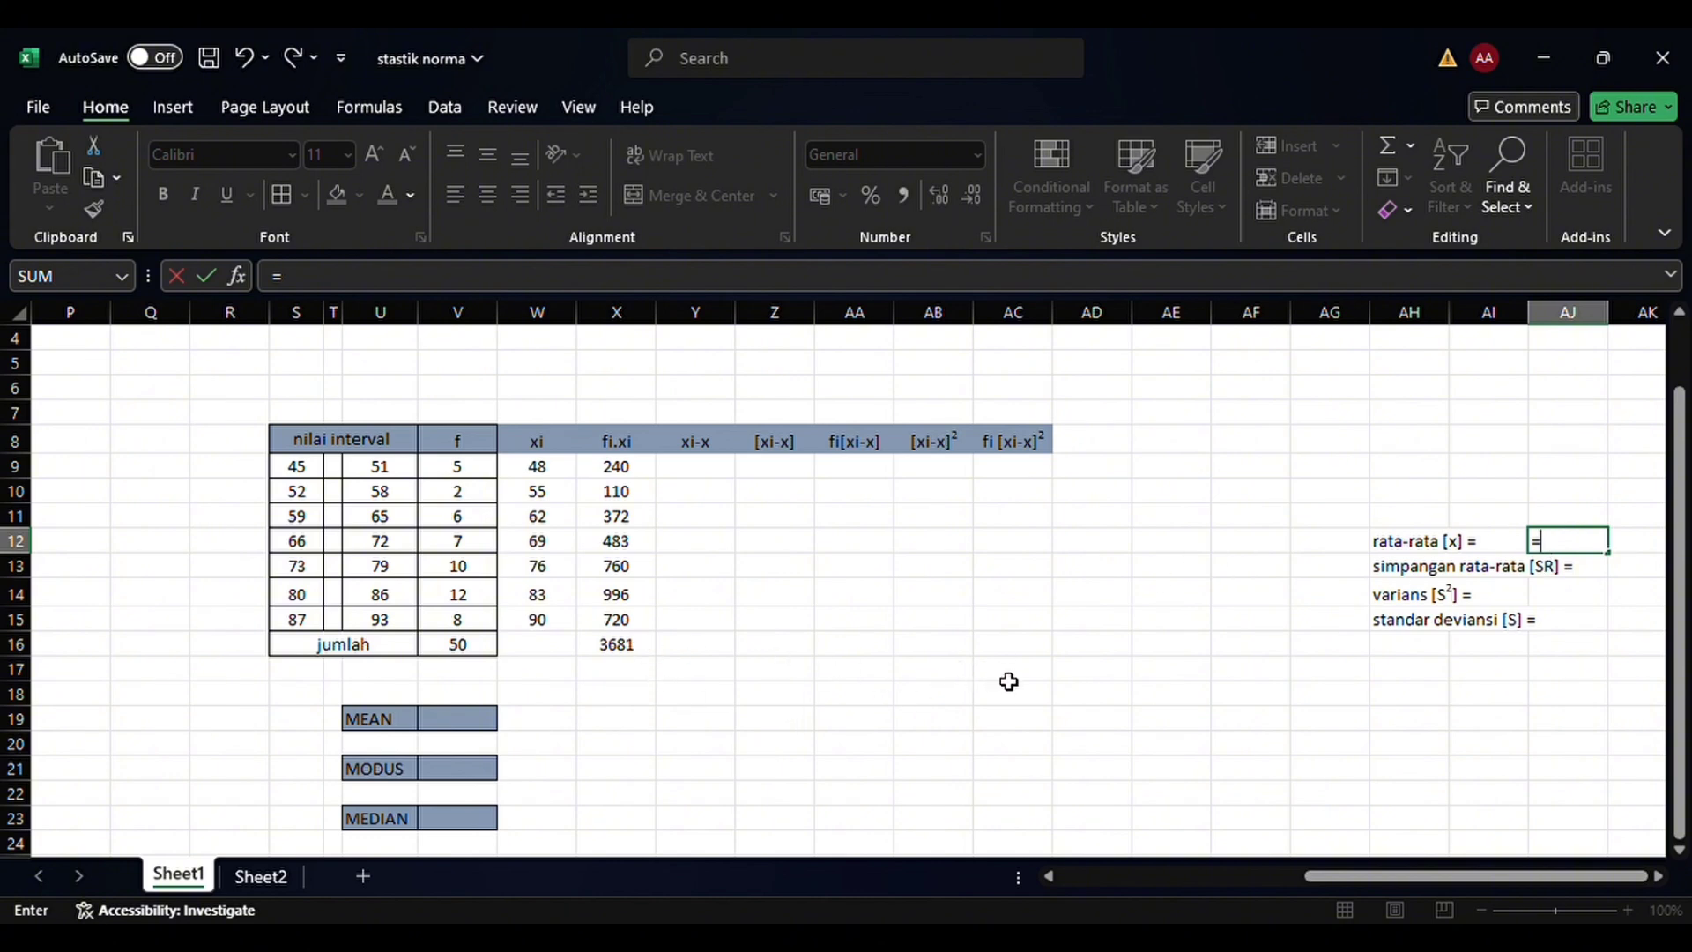
{"action": "type", "text": "("}
{"action": "left_click", "coordinate": [649, 652]}
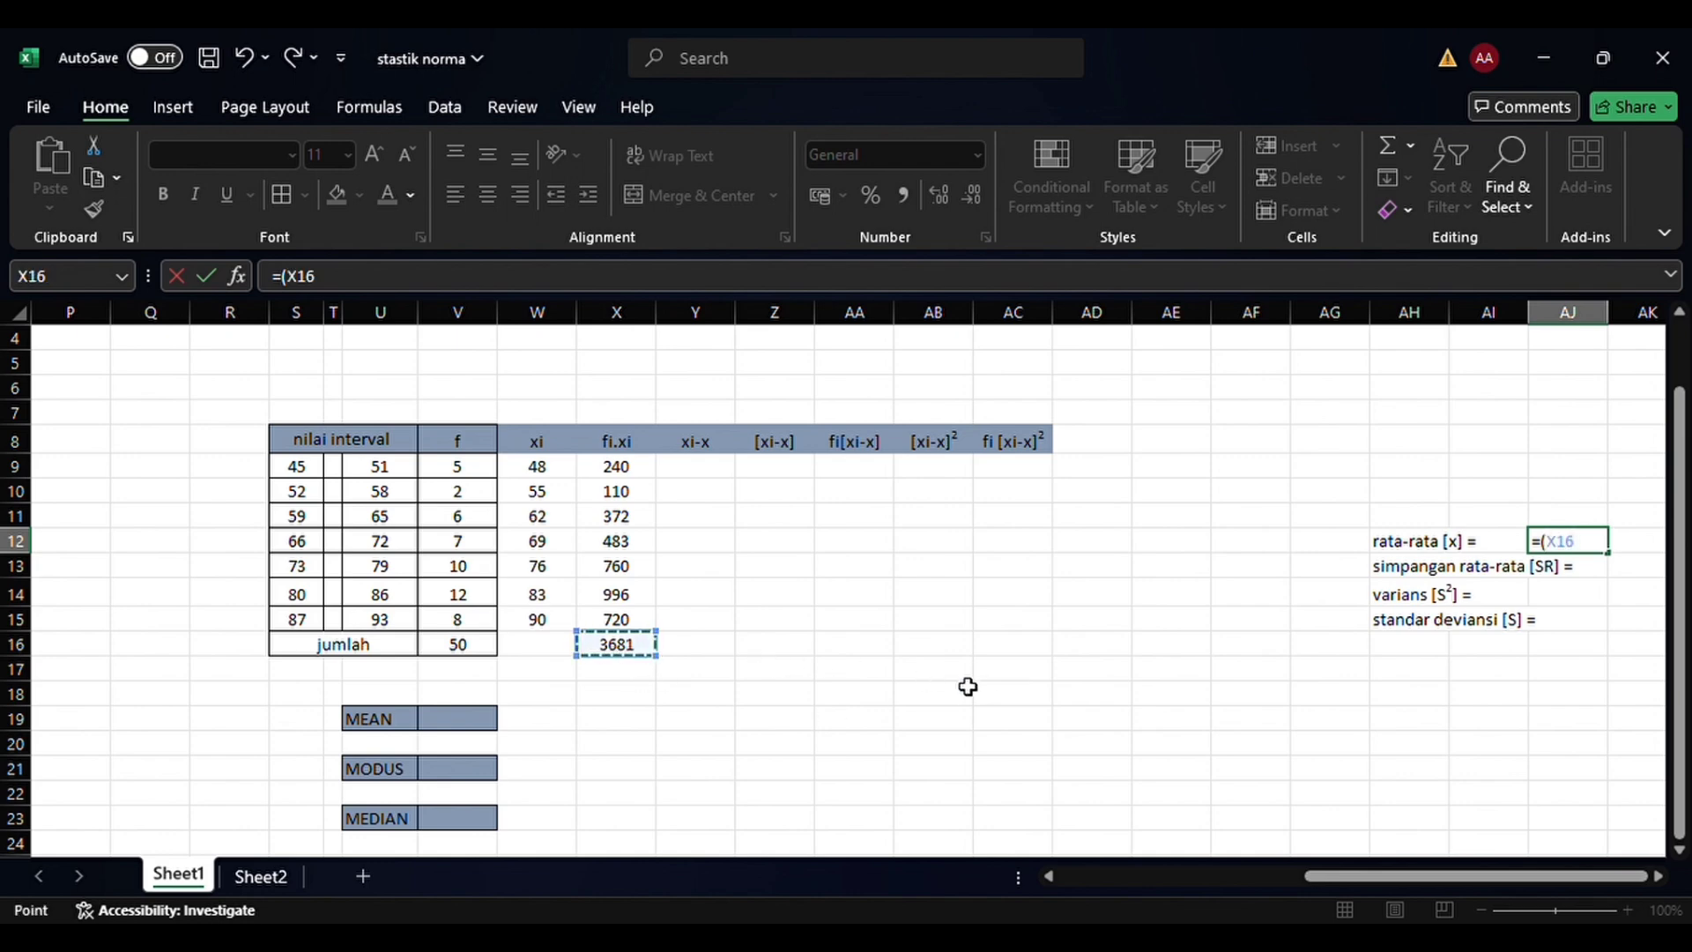
{"action": "type", "text": "/"}
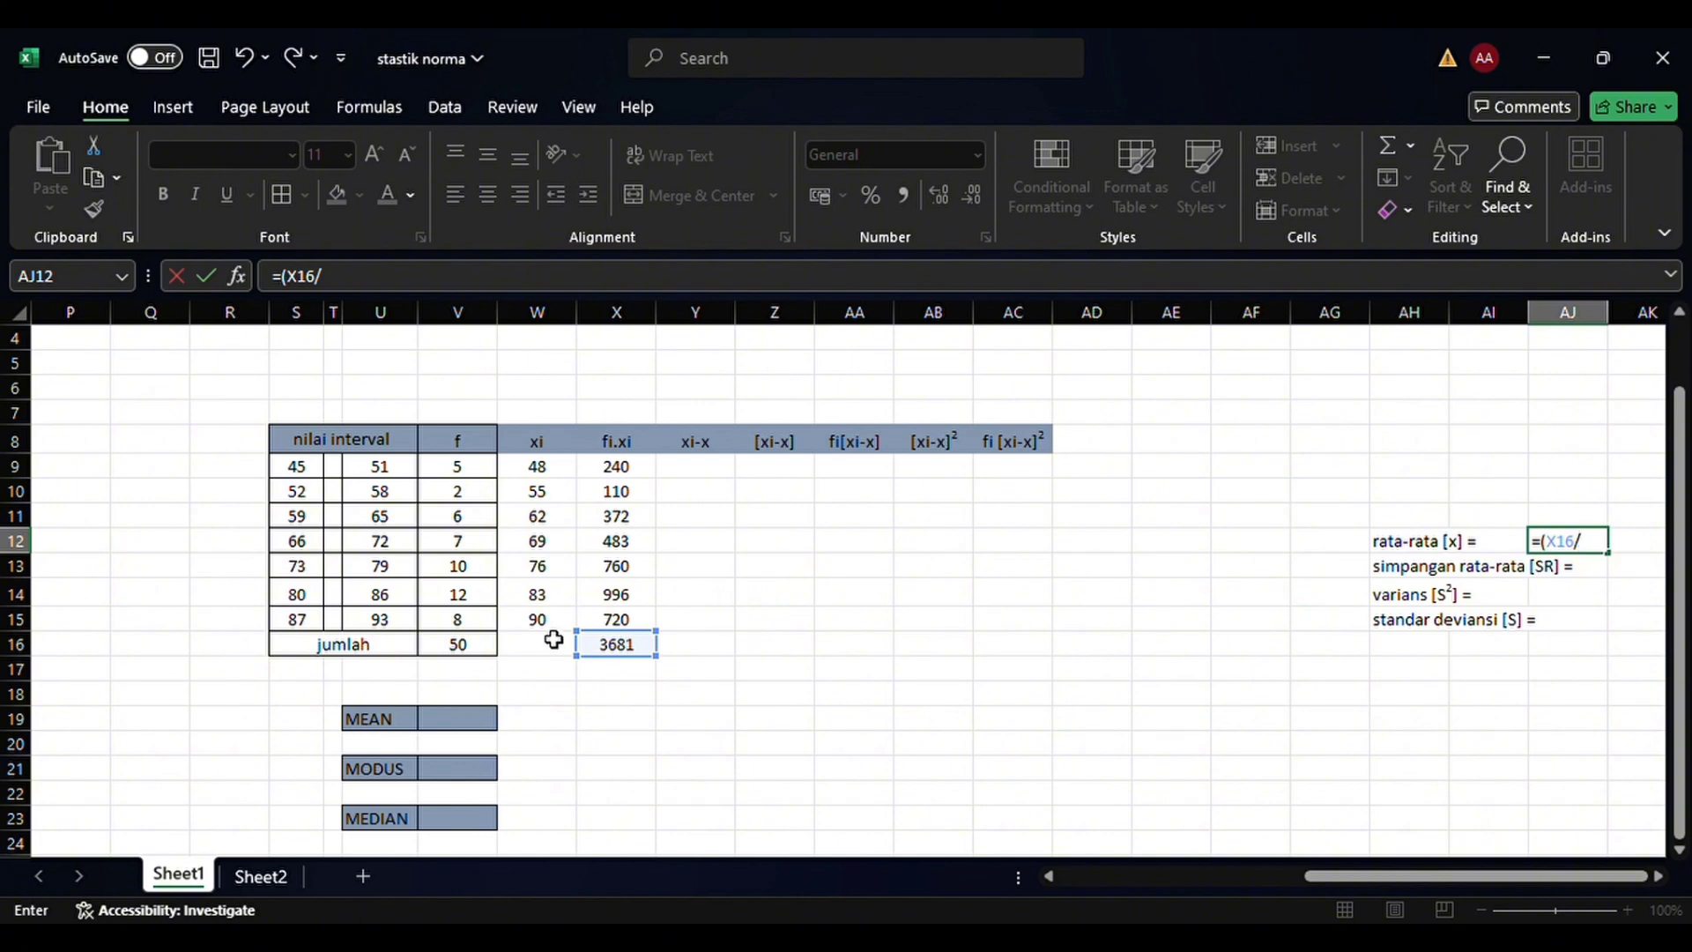
{"action": "left_click", "coordinate": [487, 652]}
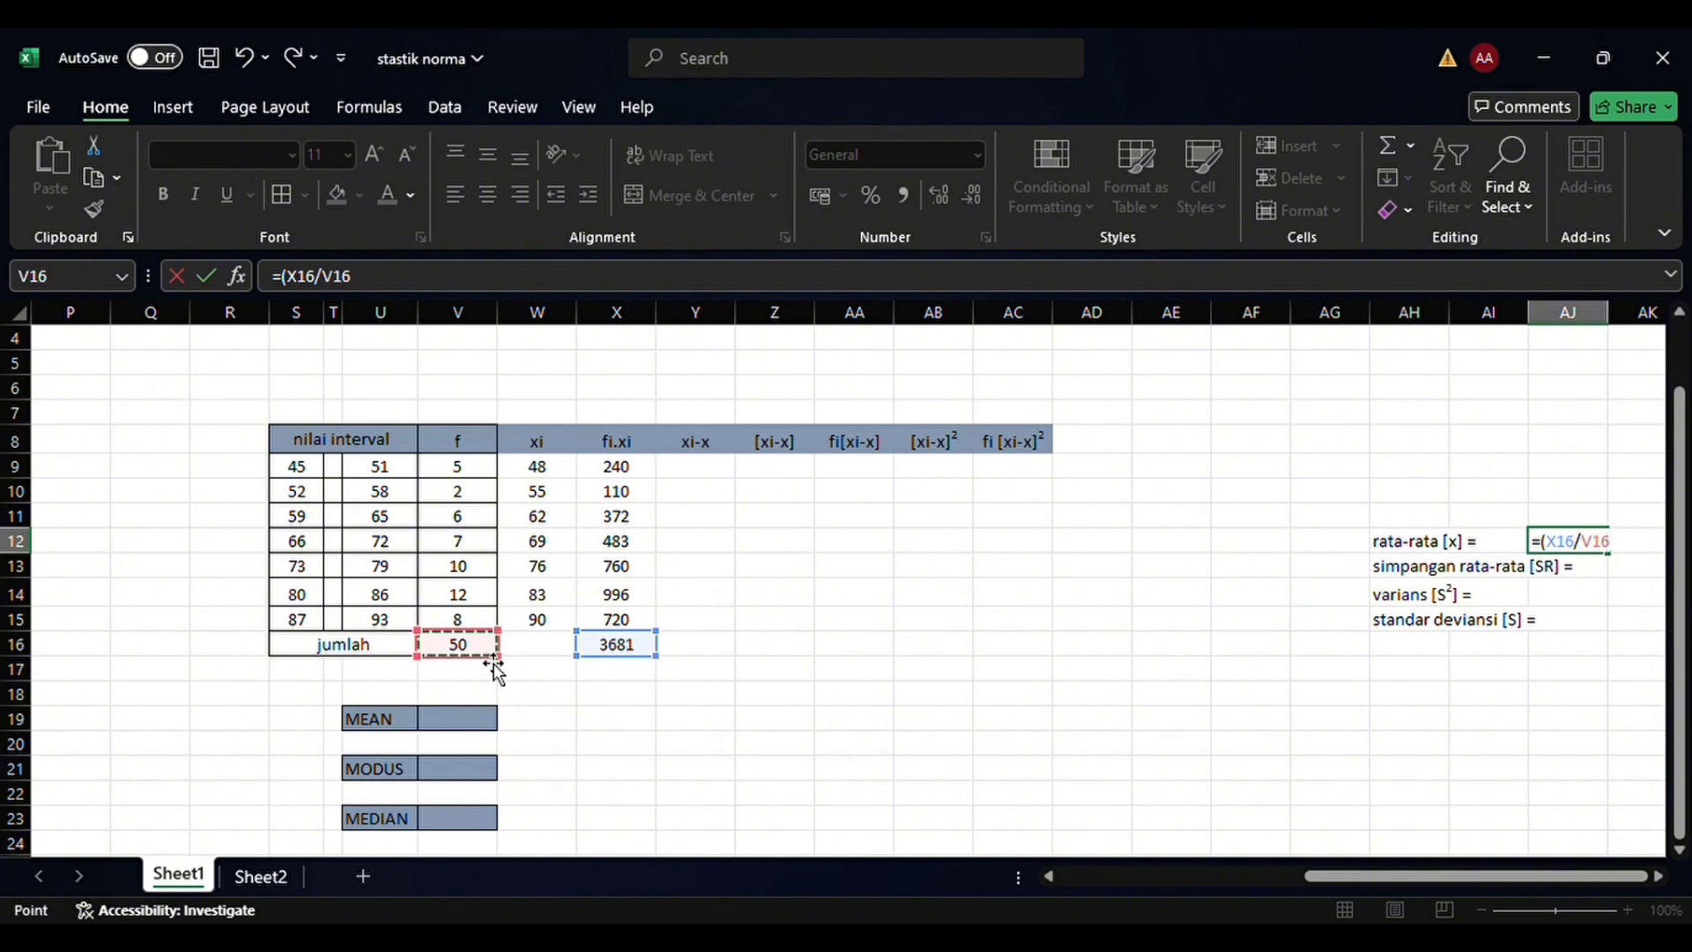
{"action": "type", "text": ")"}
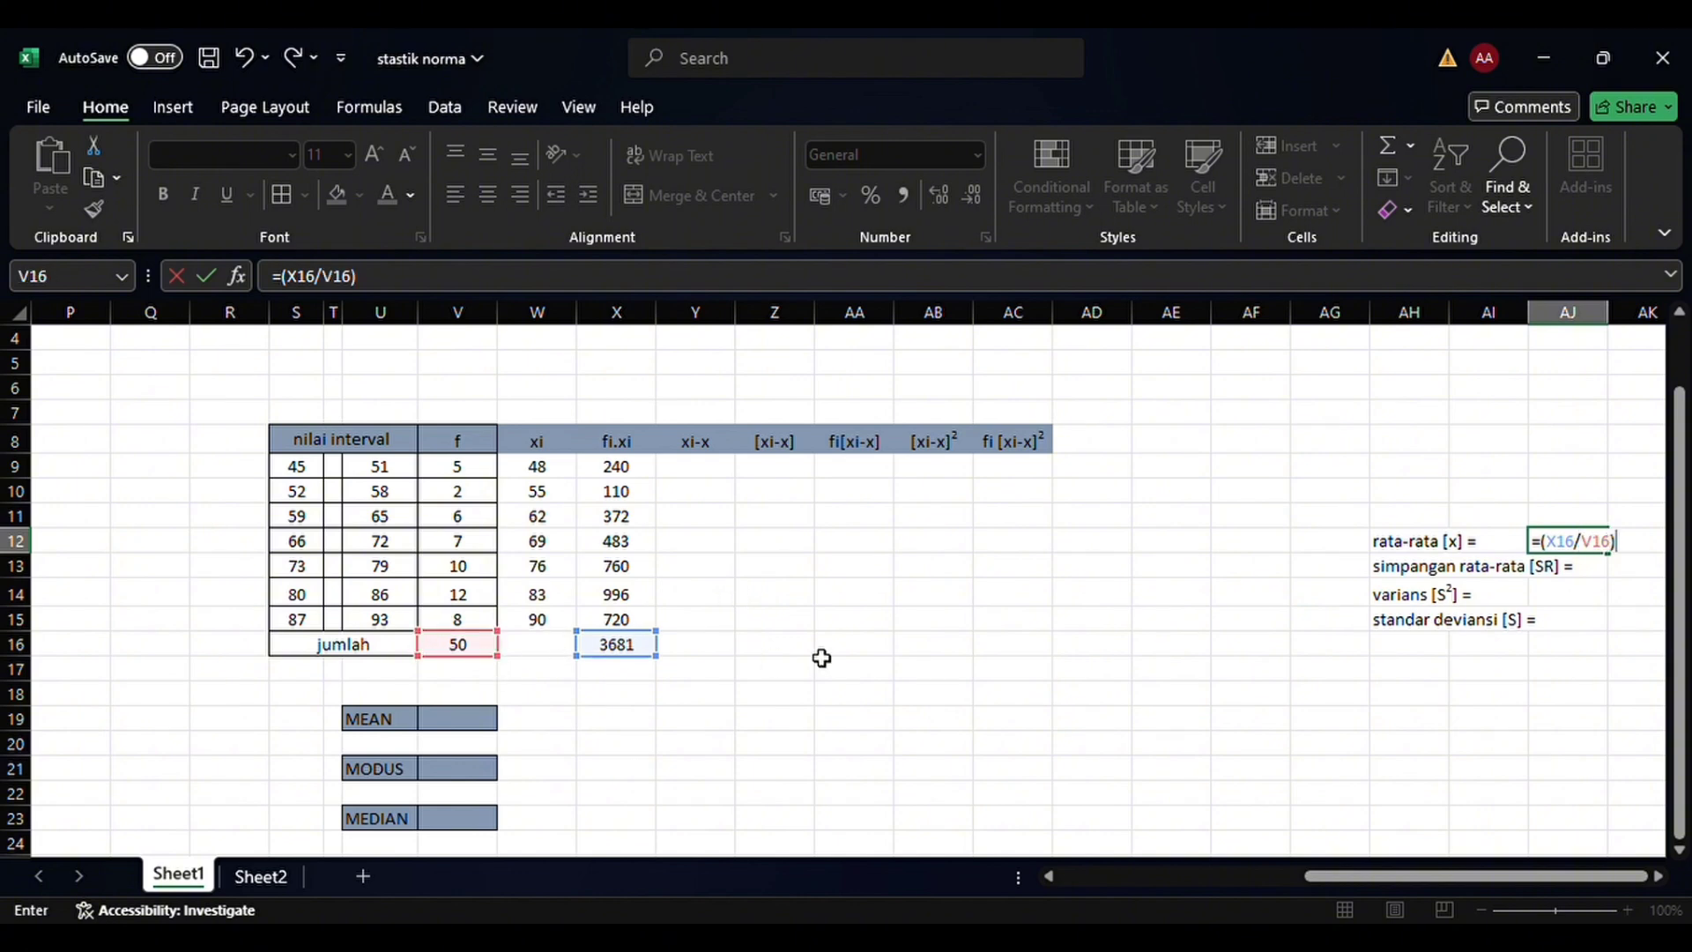
{"action": "key", "text": "Return"}
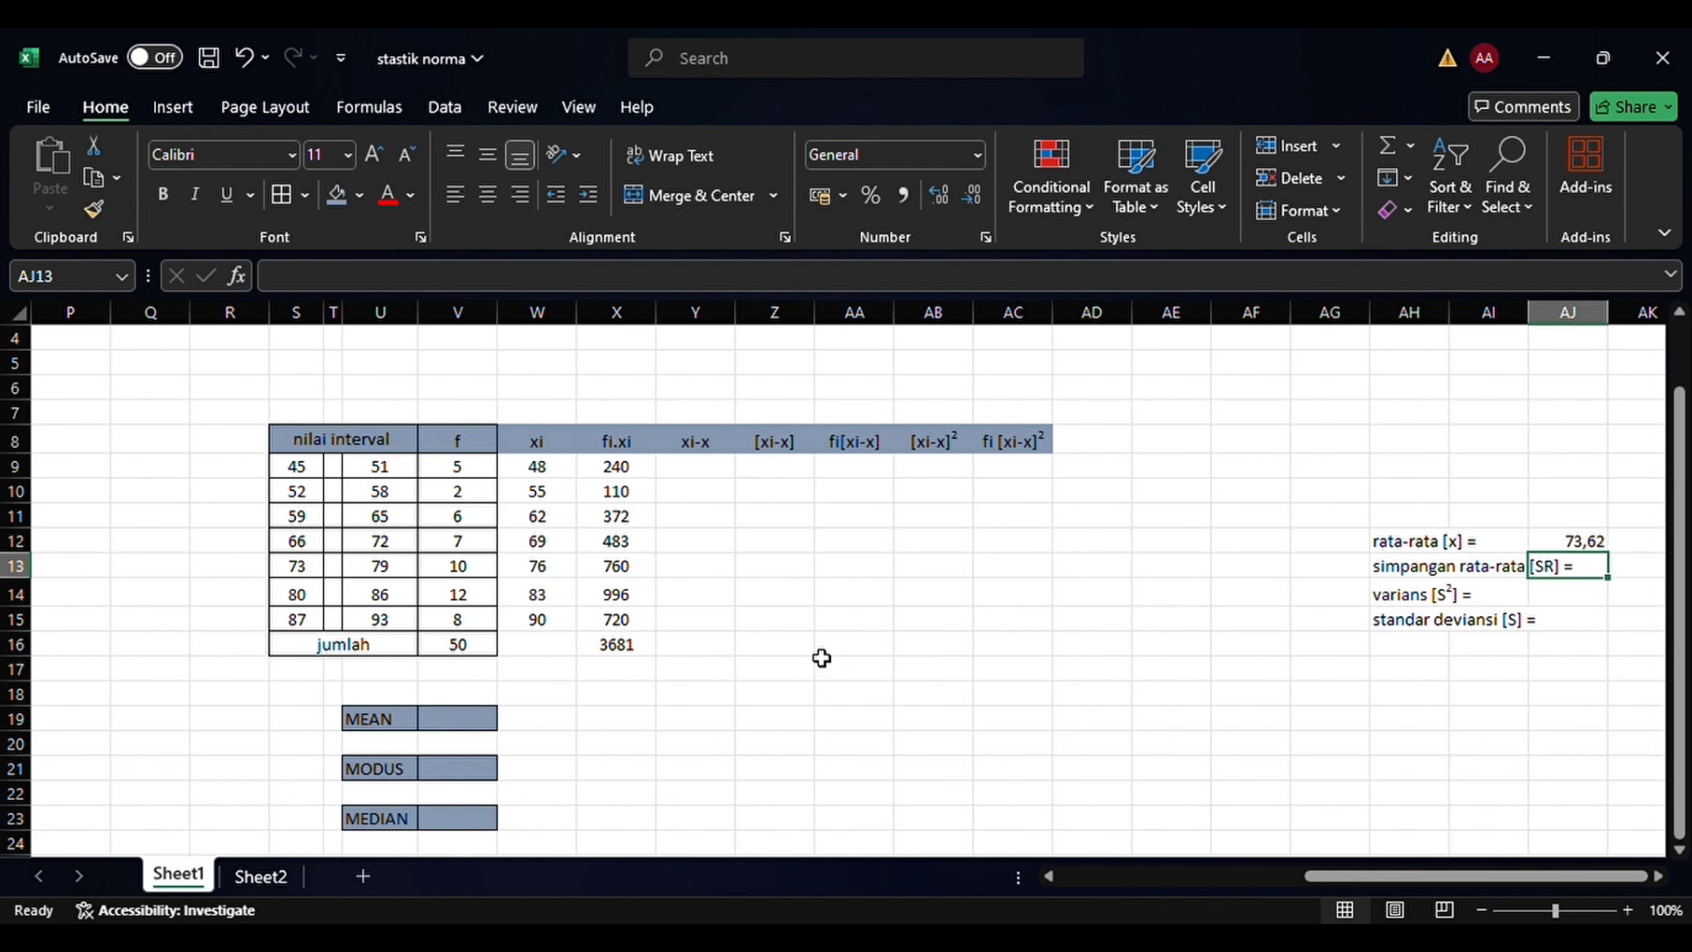
Calculate the first xi-x deviation in Y9 with the formula =(W9-AJ12), subtracting the mean from the class midpoint
{"action": "left_click", "coordinate": [708, 474]}
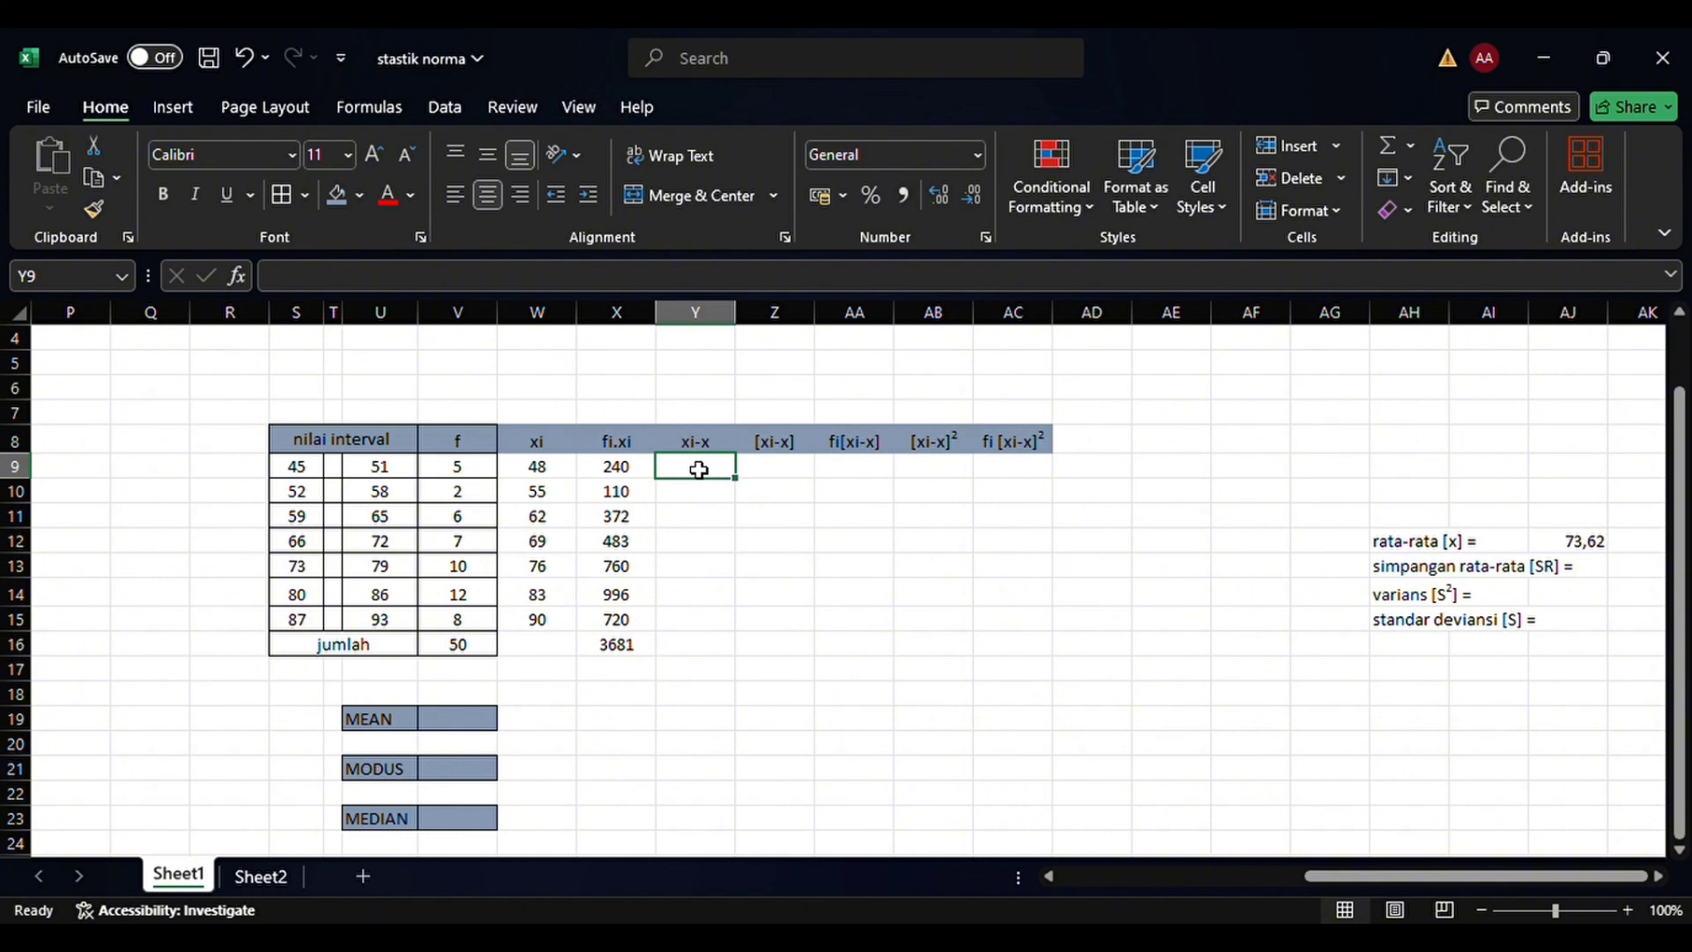
{"action": "type", "text": "="}
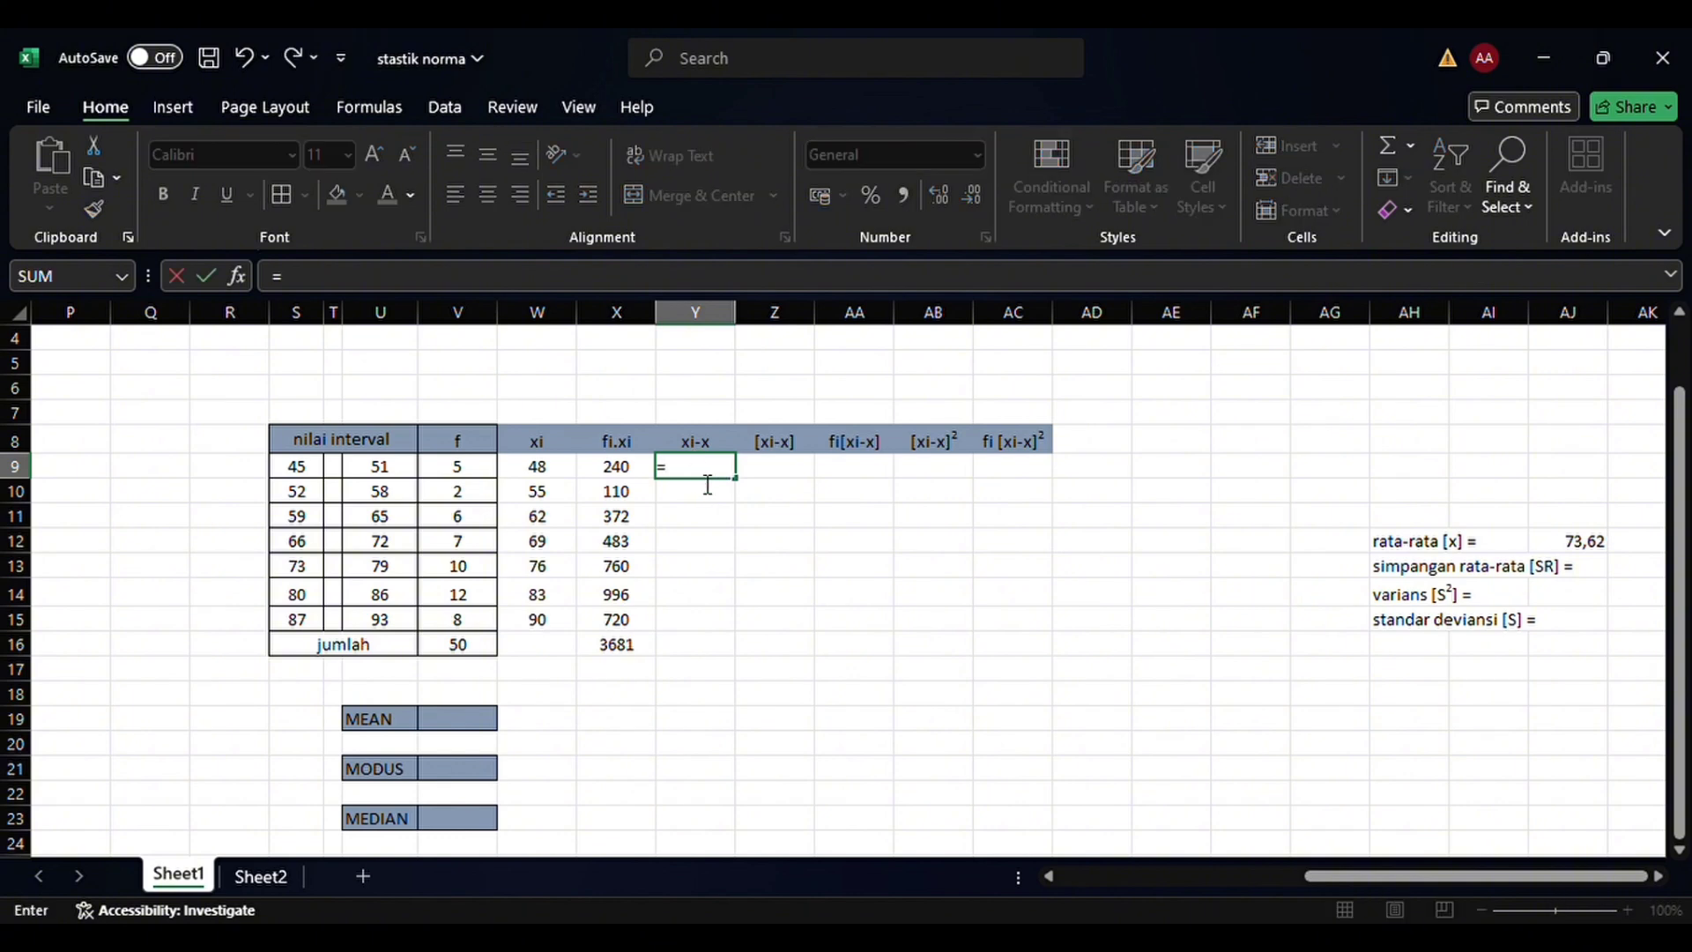
{"action": "type", "text": "("}
{"action": "left_click", "coordinate": [543, 478]}
{"action": "type", "text": "/"}
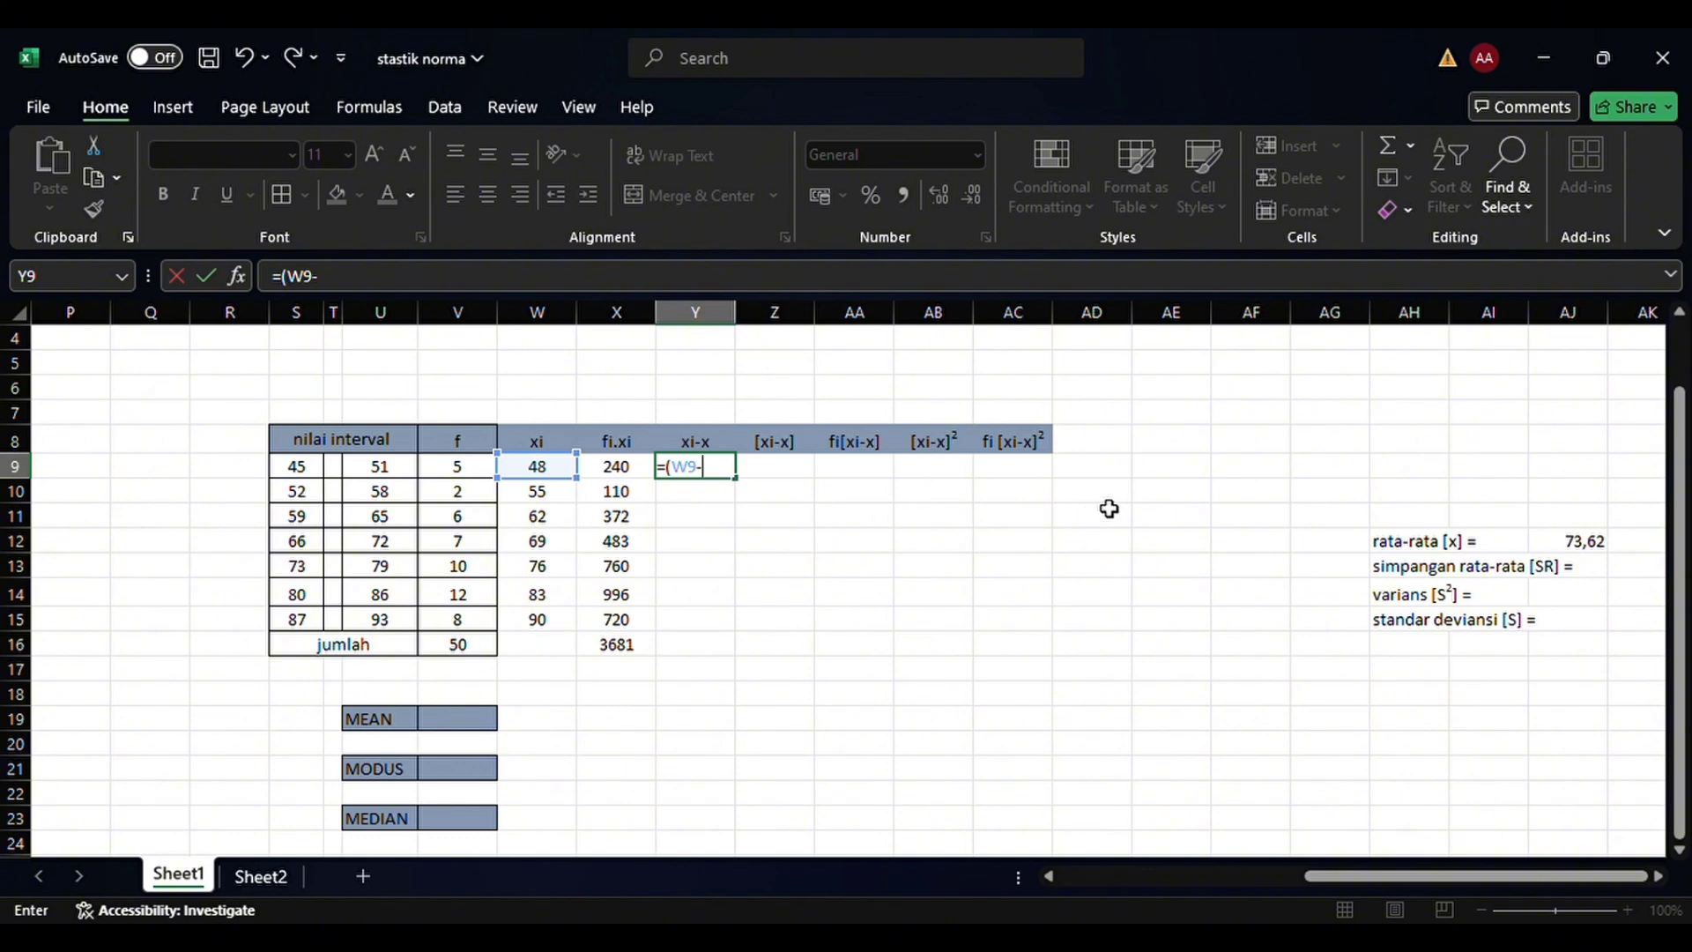
{"action": "left_click", "coordinate": [1578, 534]}
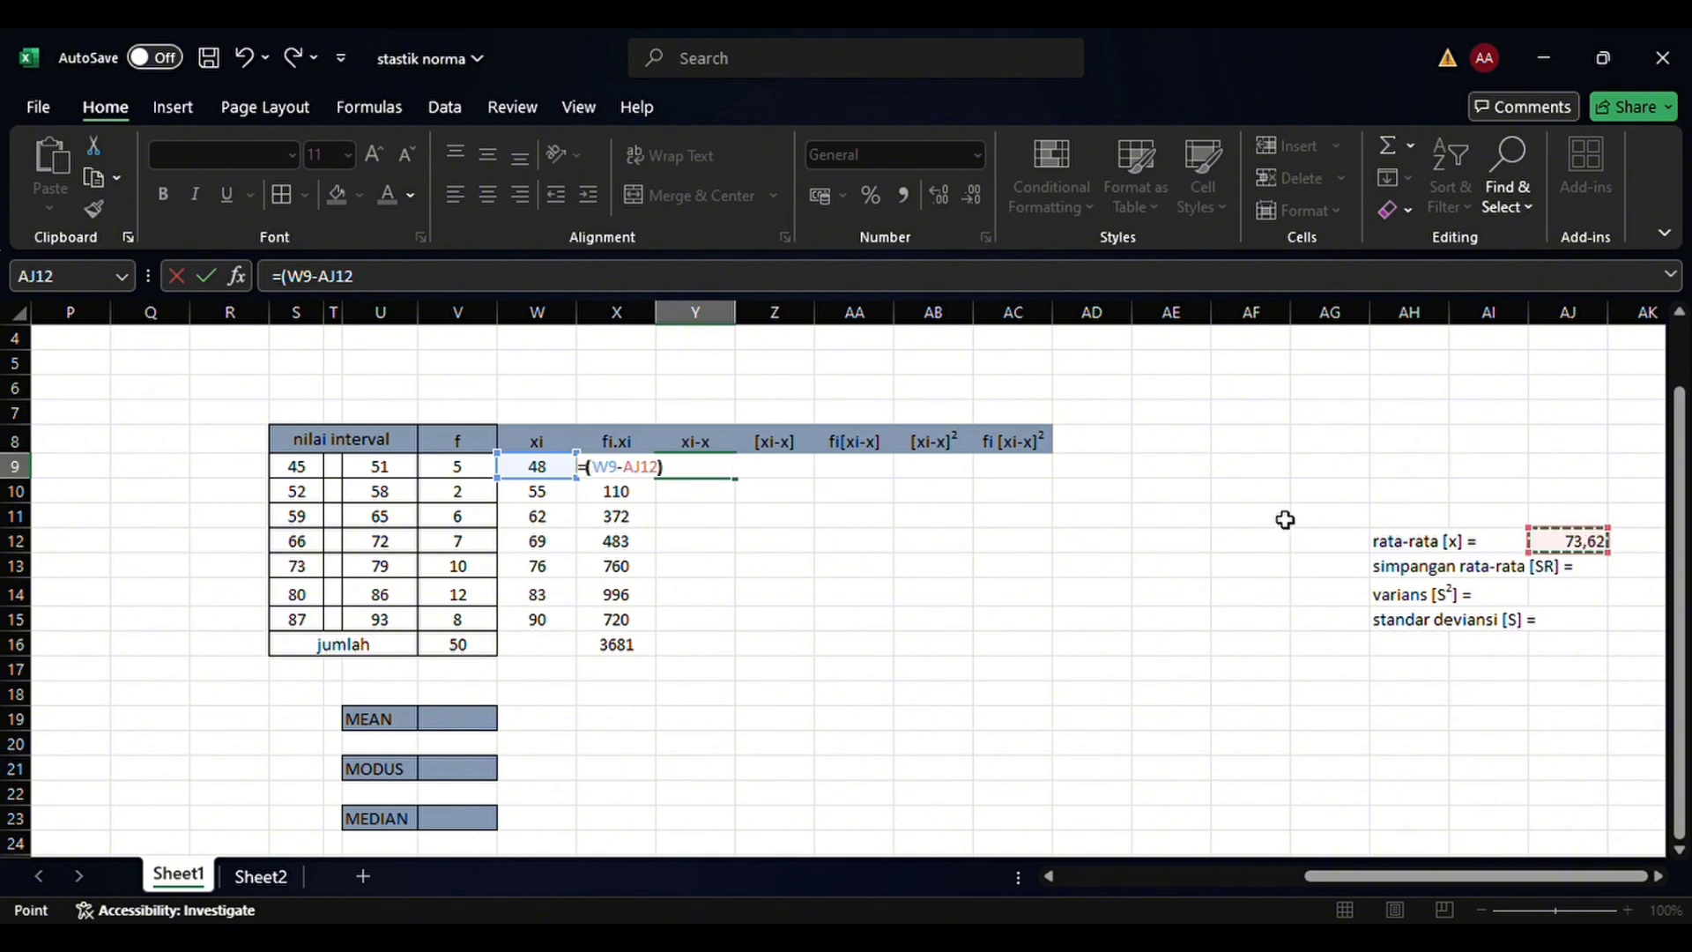
{"action": "type", "text": ")"}
{"action": "key", "text": "Return"}
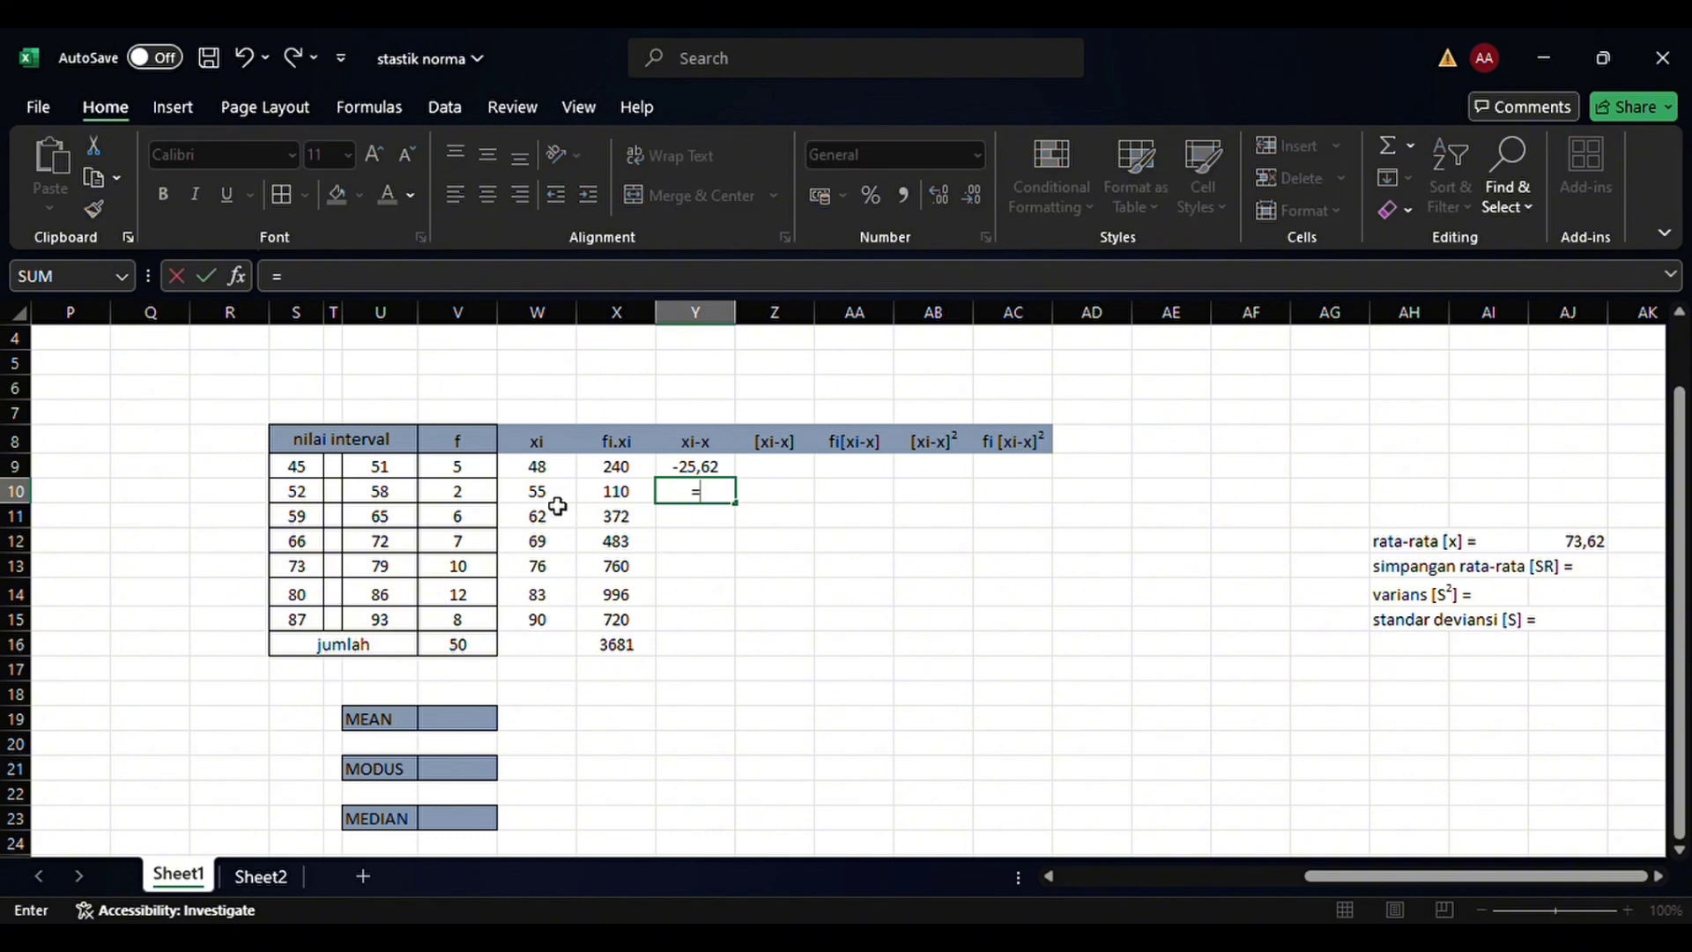
Calculate the xi-x deviation for the 52–58 class in Y10 with the formula =(W10-AJ12)
{"action": "type", "text": "("}
{"action": "left_click", "coordinate": [543, 500]}
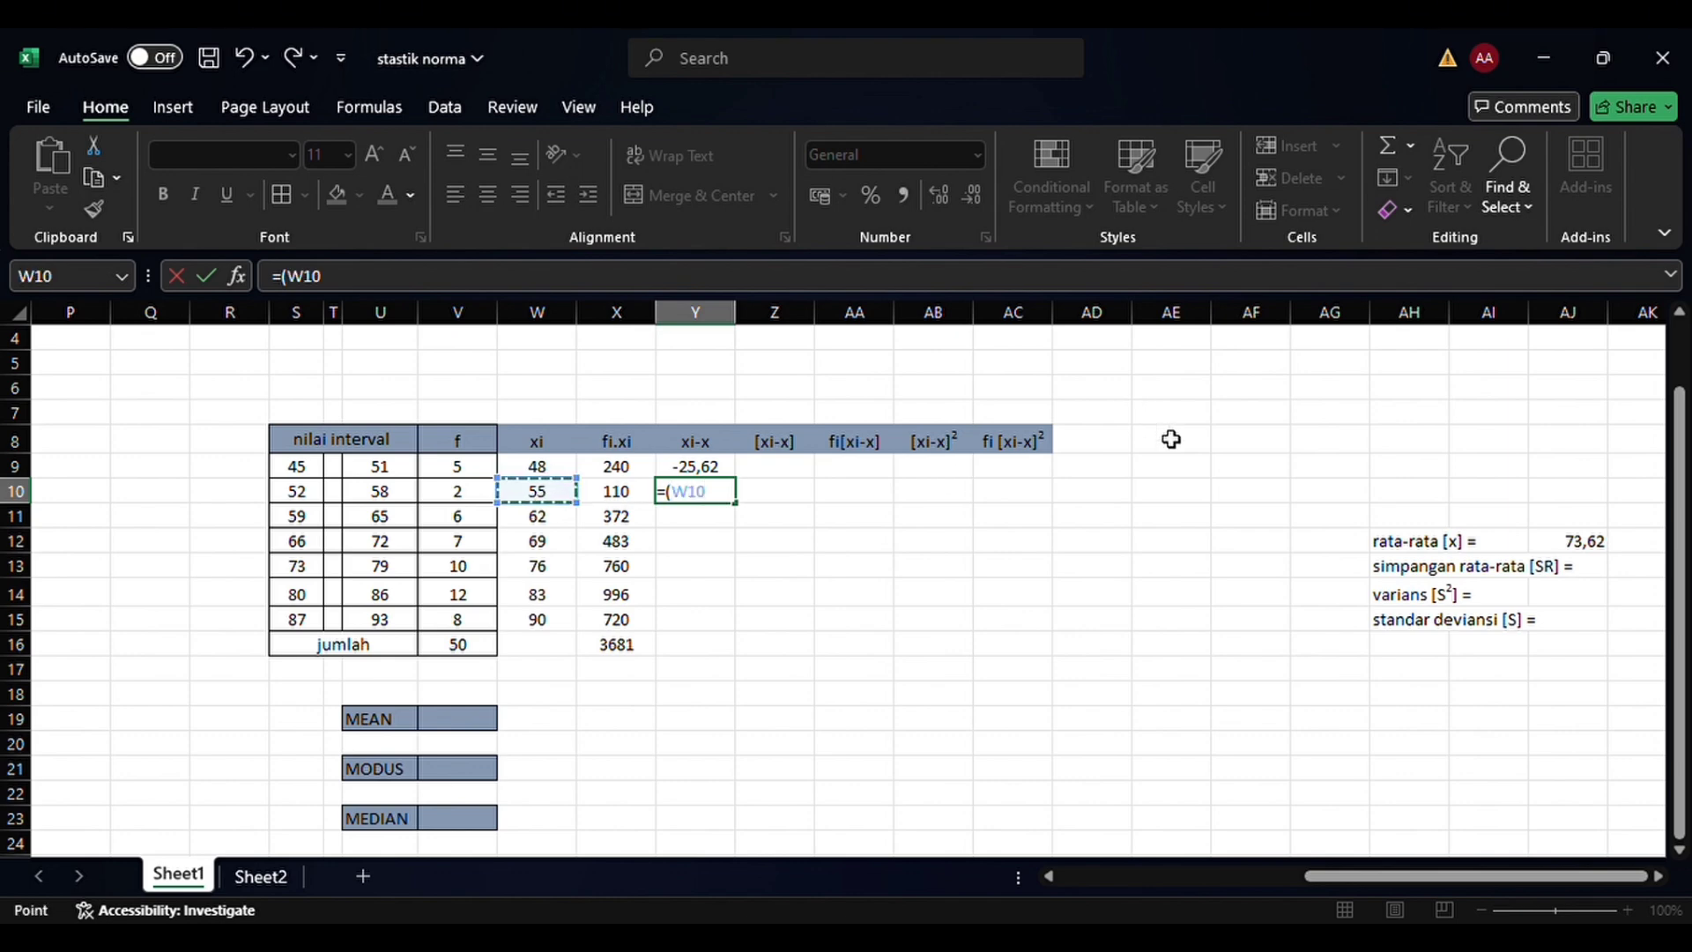
{"action": "type", "text": "-"}
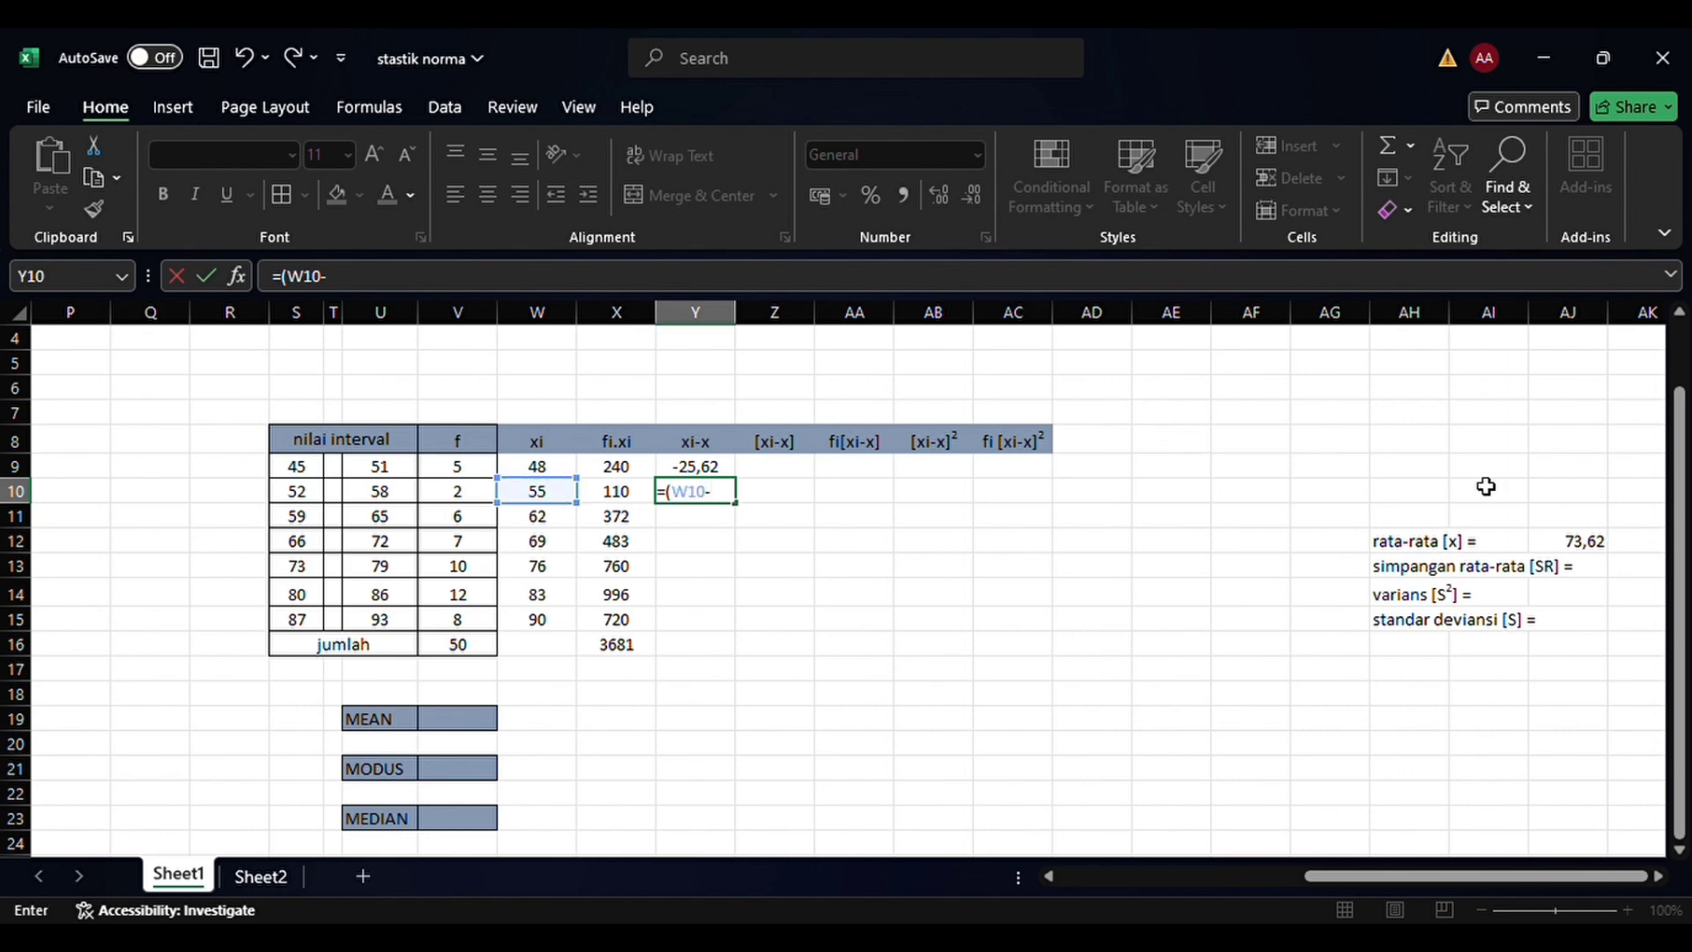
{"action": "left_click", "coordinate": [1573, 543]}
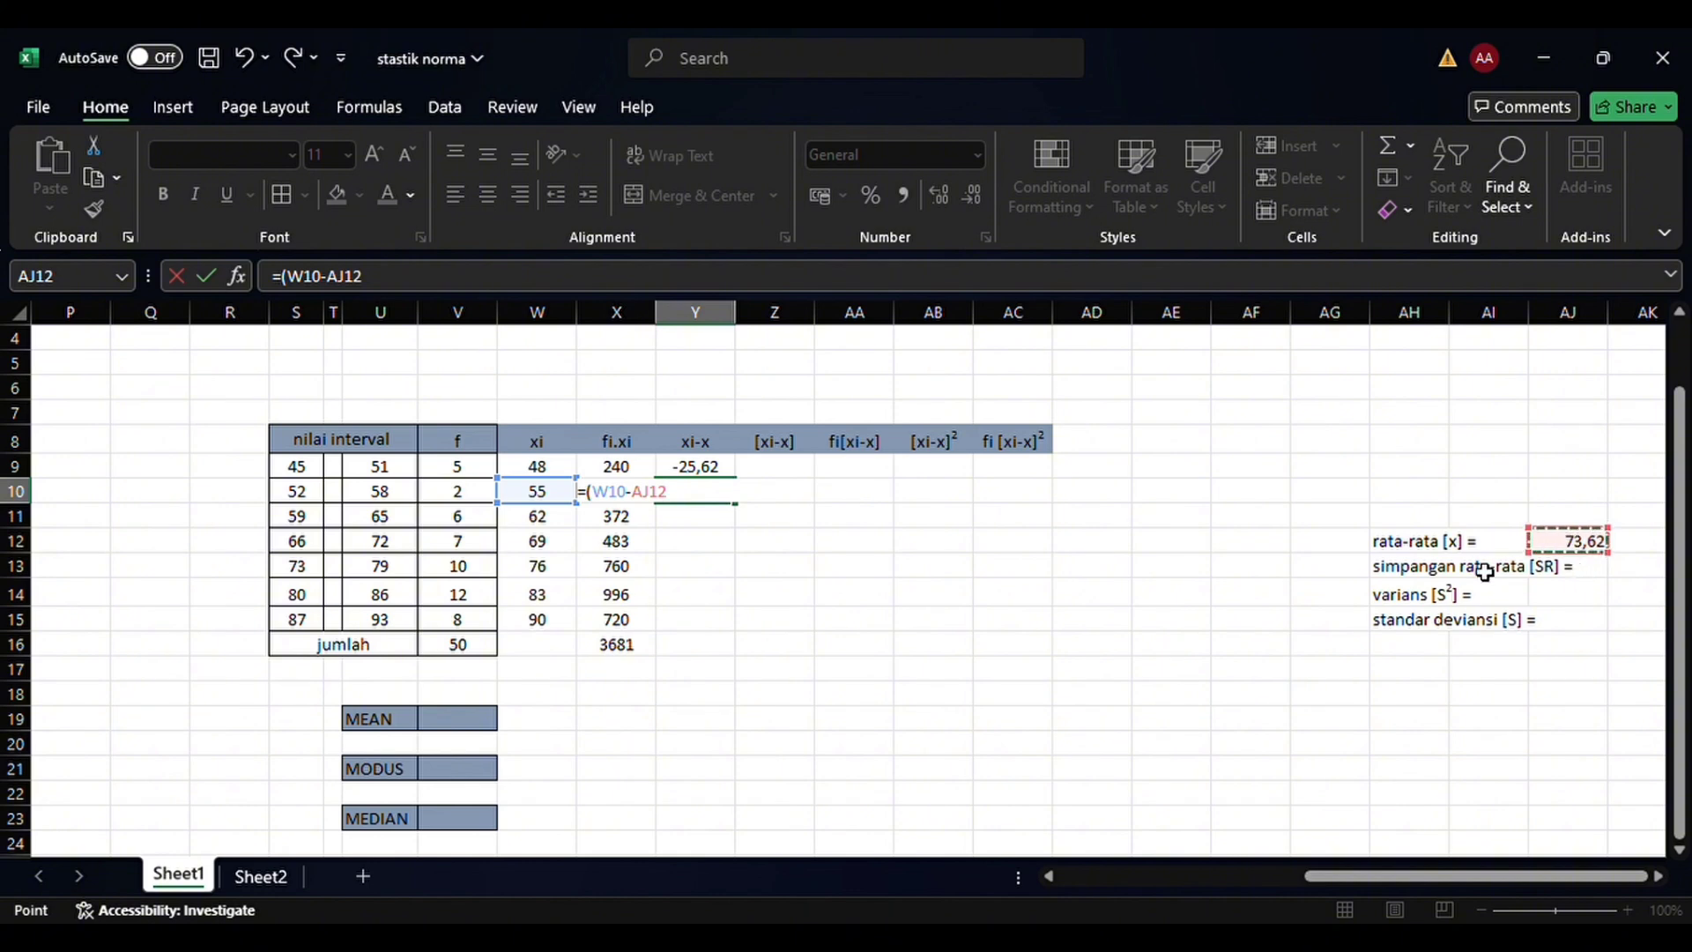
{"action": "type", "text": ")"}
{"action": "key", "text": "Return"}
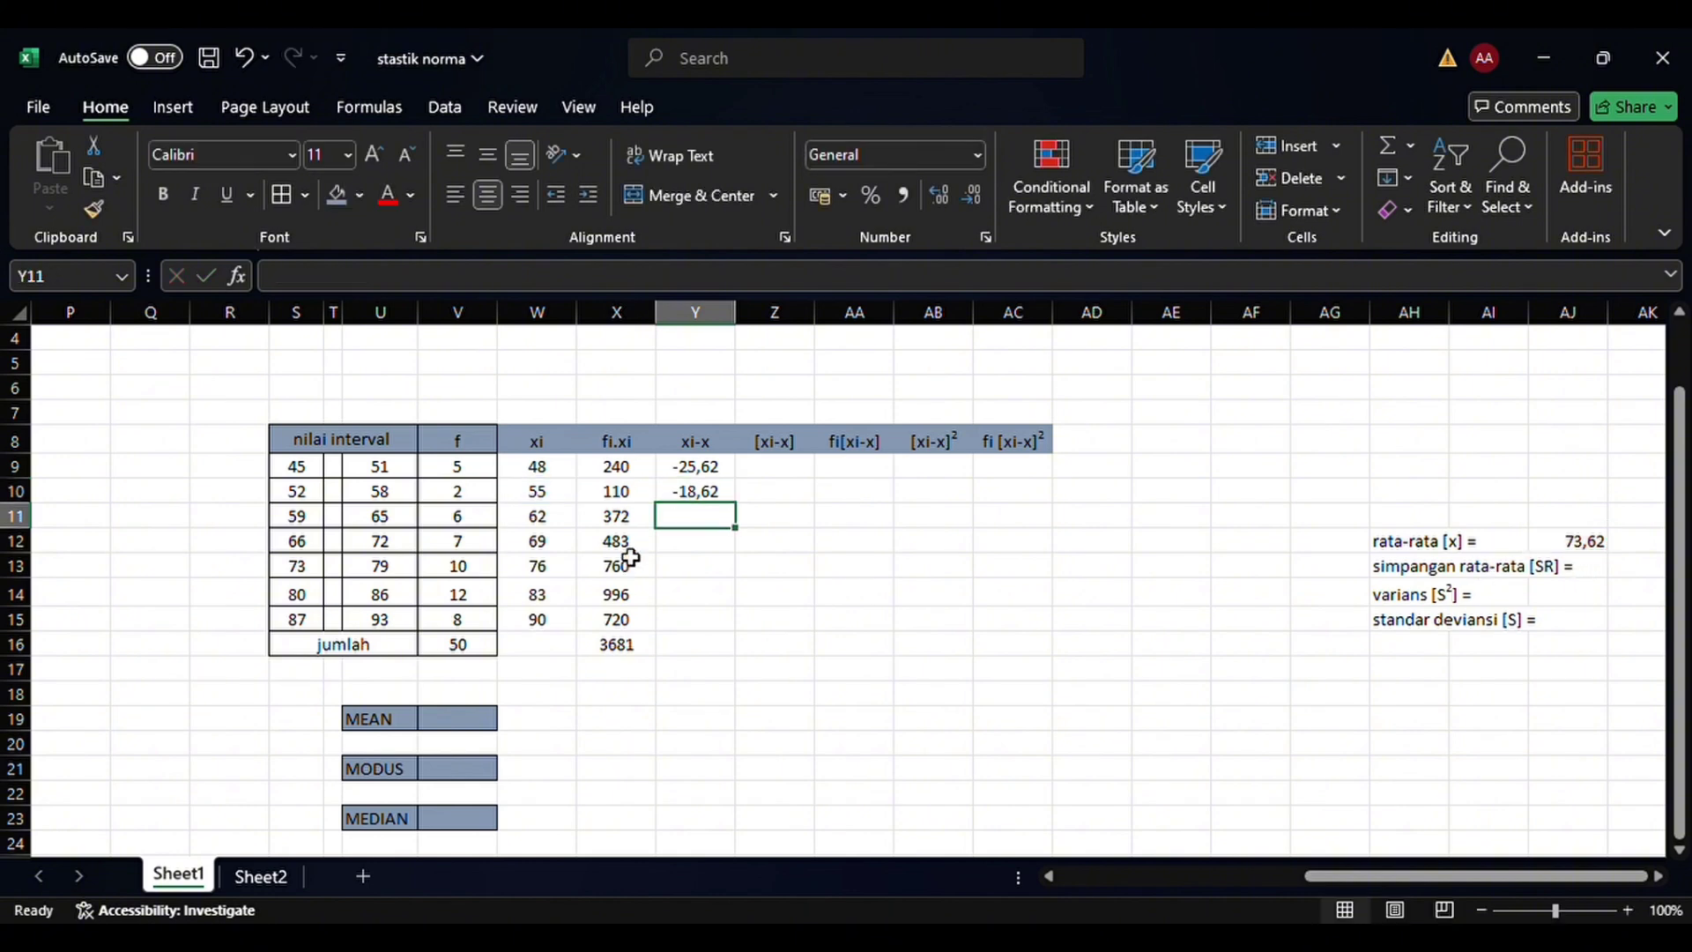
Calculate the xi-x deviation for the 59–65 class in Y11 with the formula =(W11-AJ12)
{"action": "type", "text": "=("}
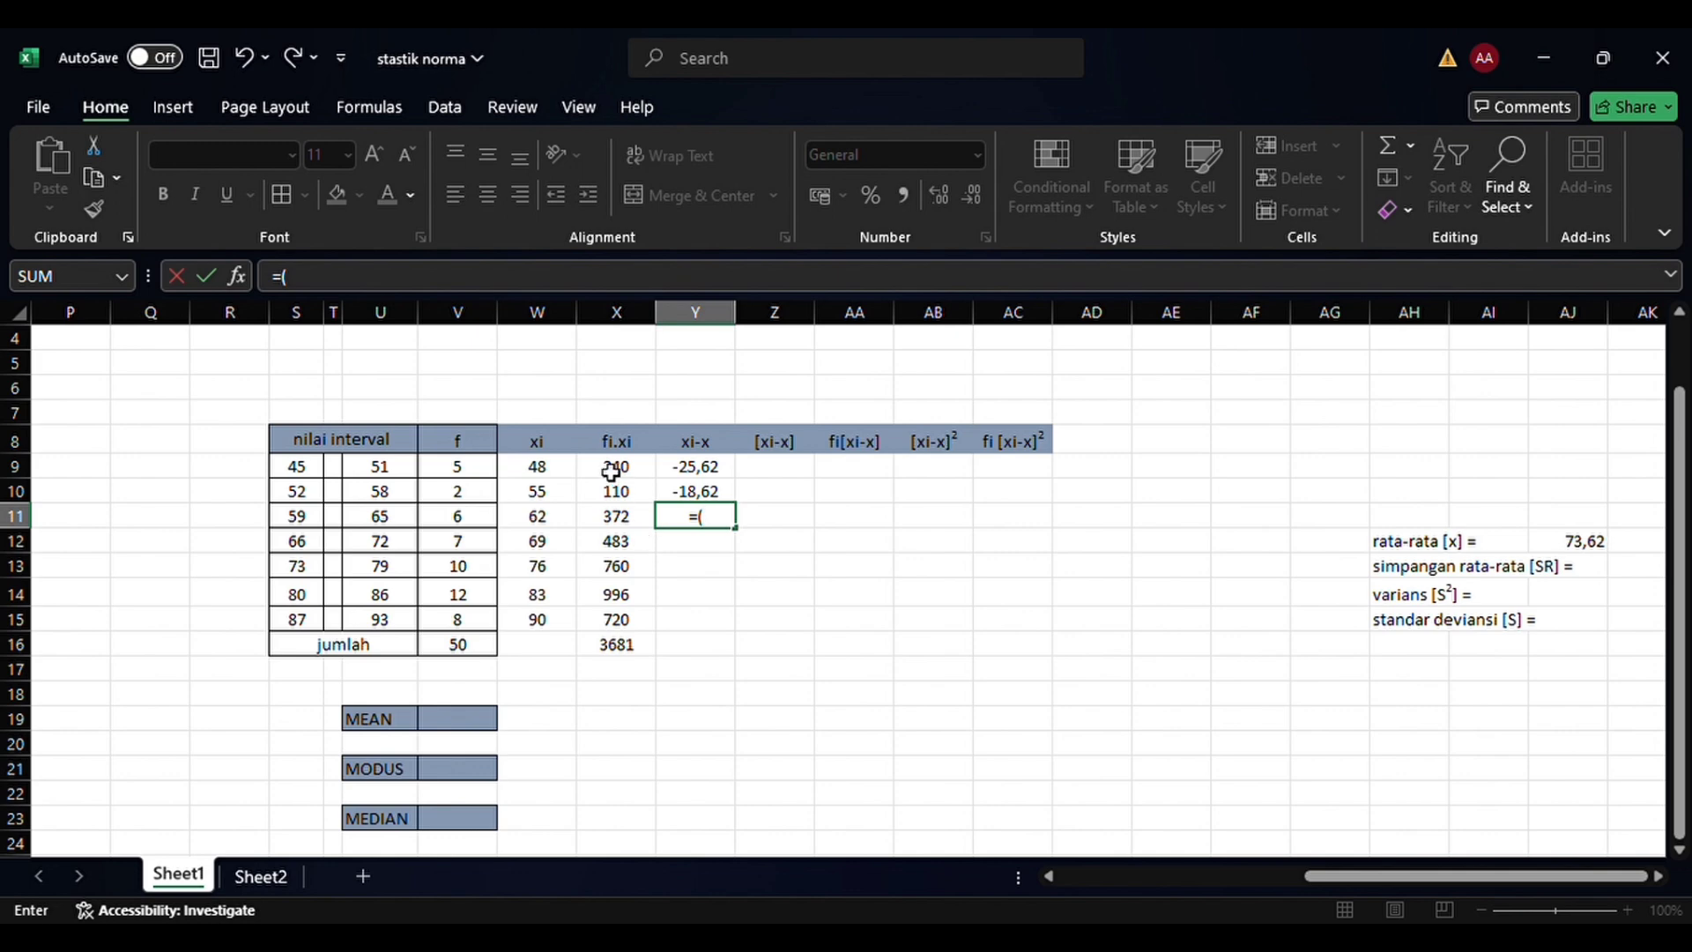
{"action": "left_click", "coordinate": [570, 524]}
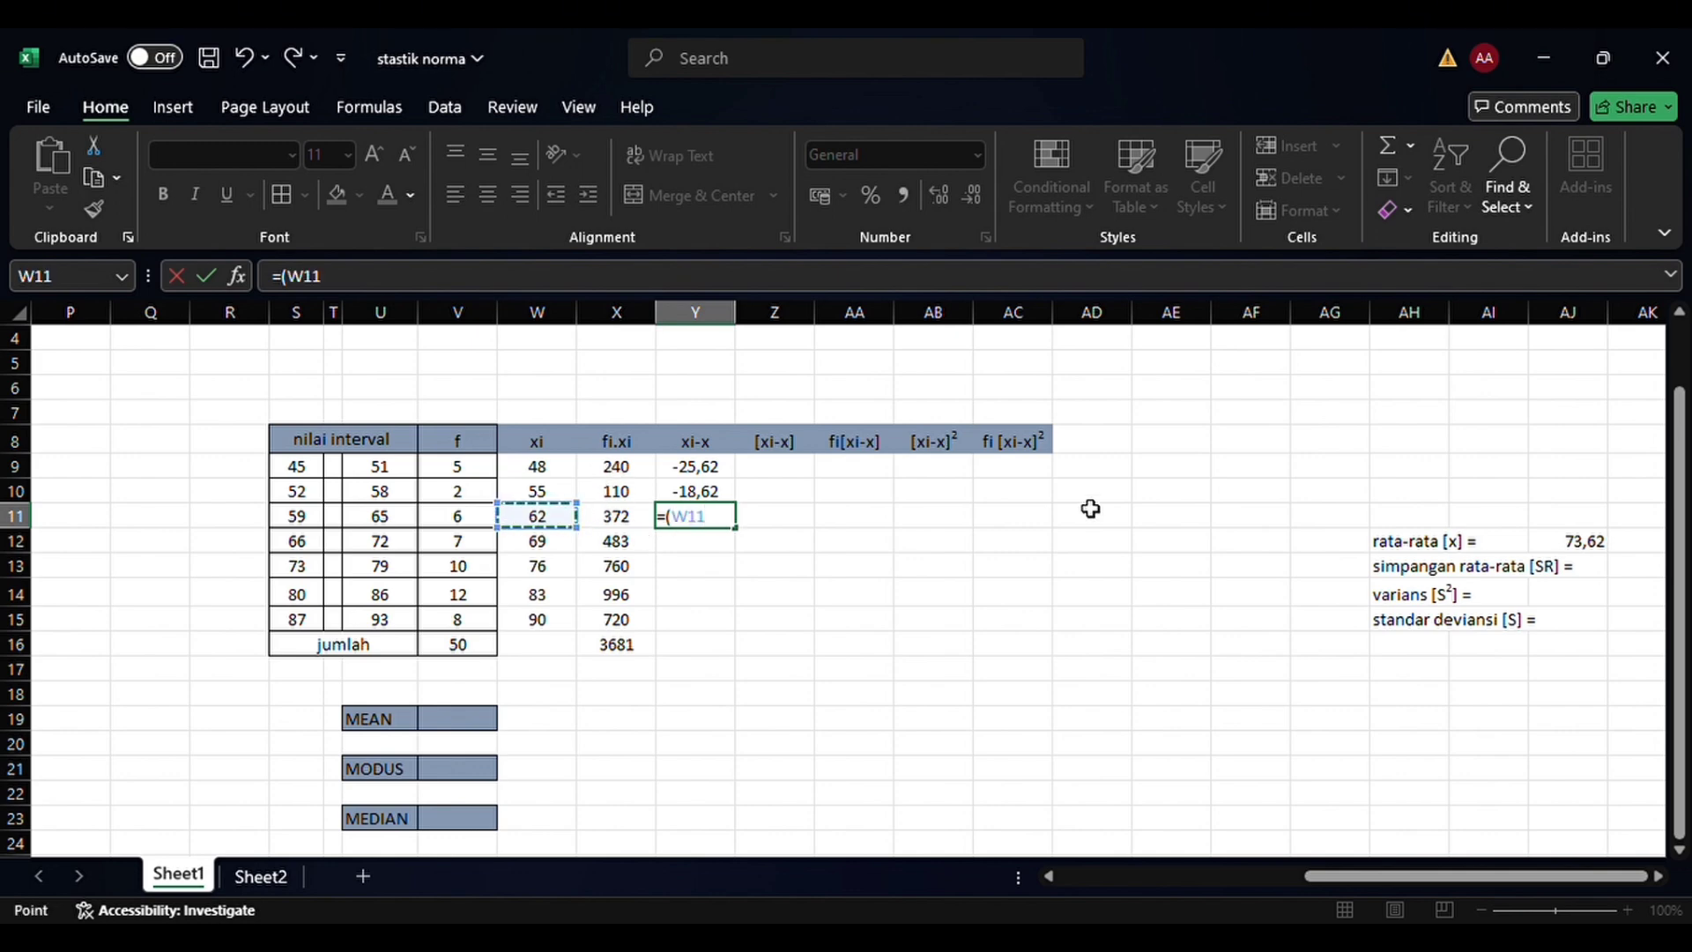
{"action": "type", "text": "-"}
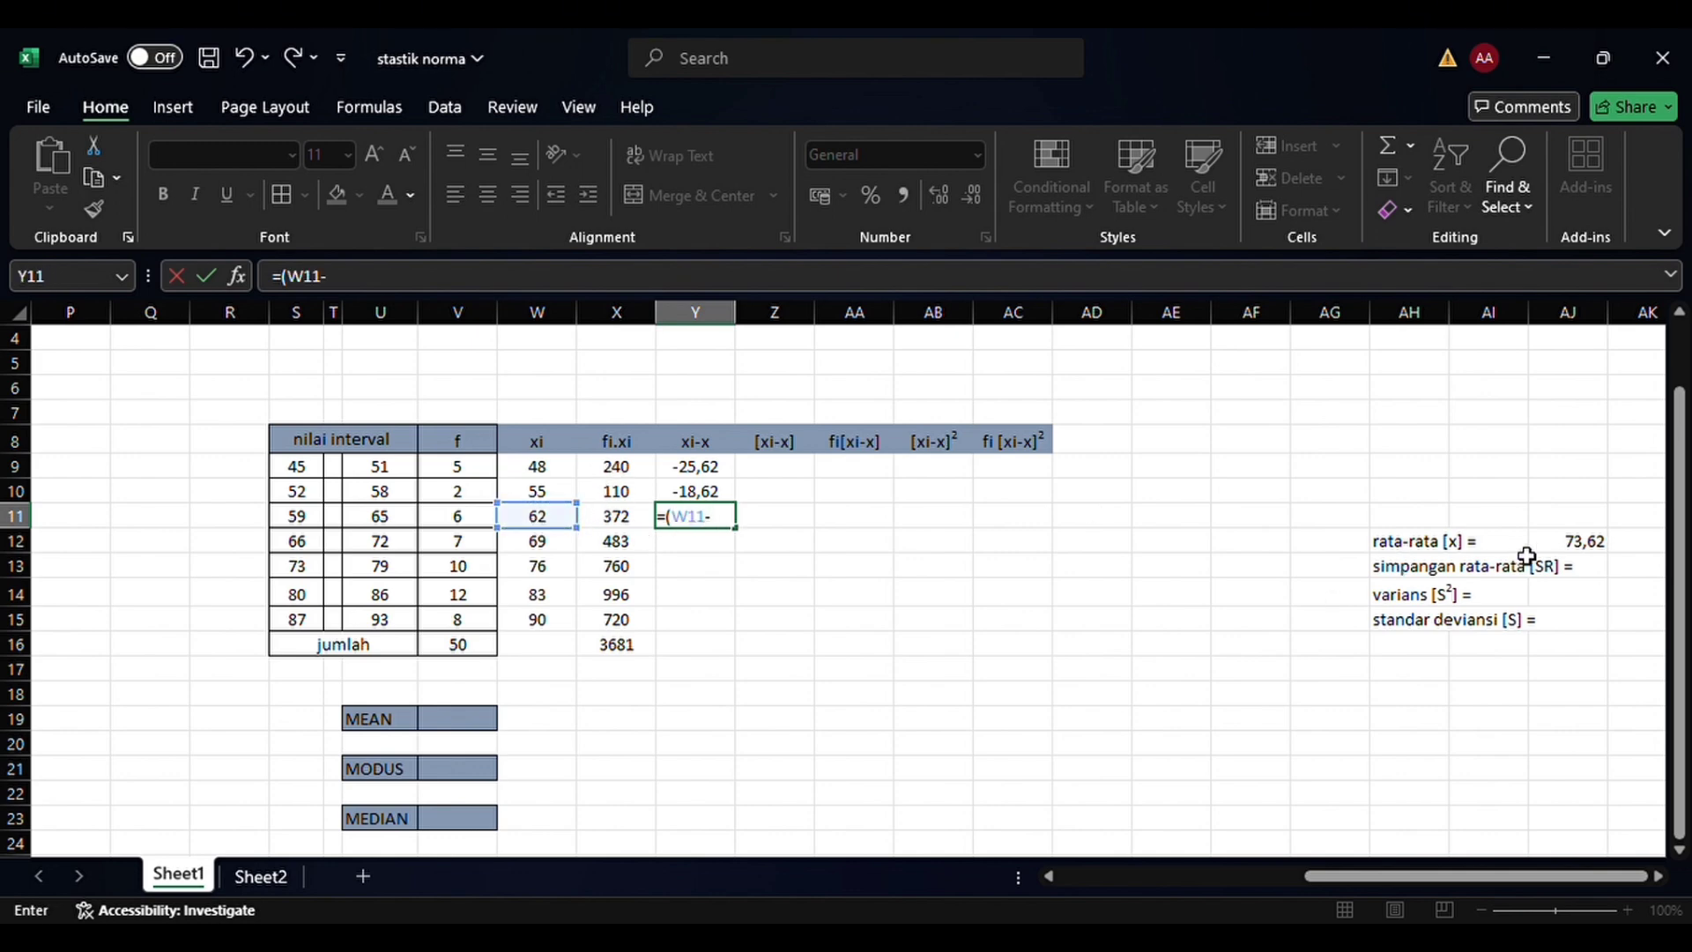
{"action": "left_click", "coordinate": [1595, 543]}
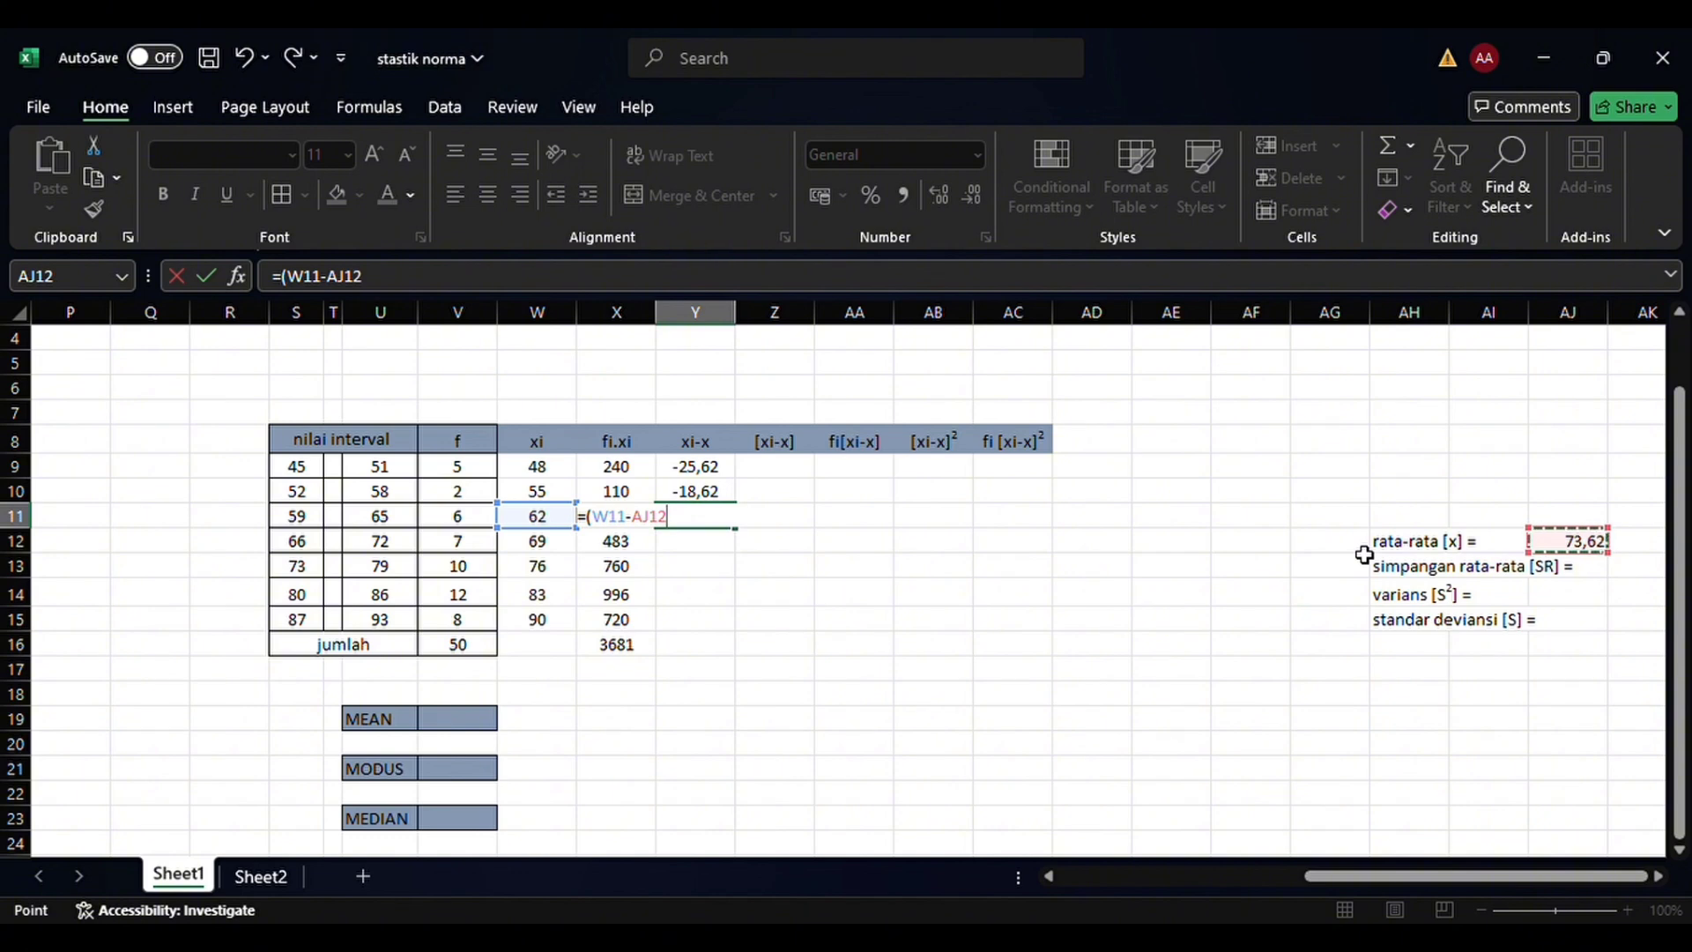
{"action": "type", "text": ")"}
{"action": "key", "text": "Return"}
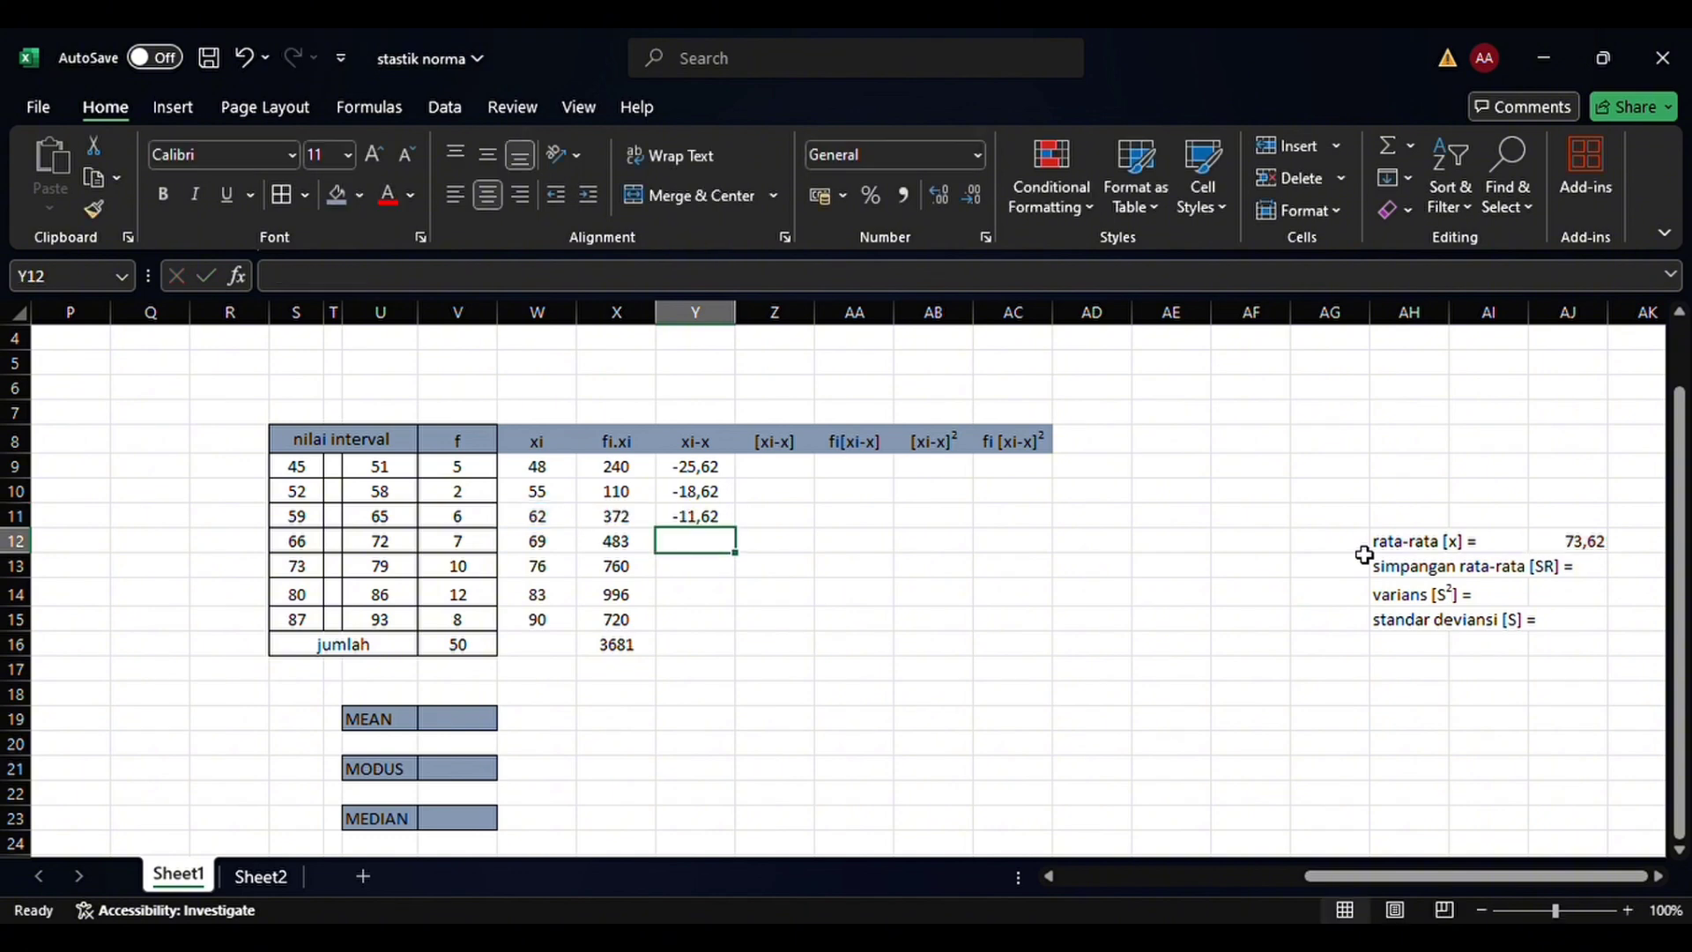
Calculate the xi-x deviation for the 66–72 class in Y12 by subtracting the mean in AJ12 from W12
{"action": "type", "text": "="}
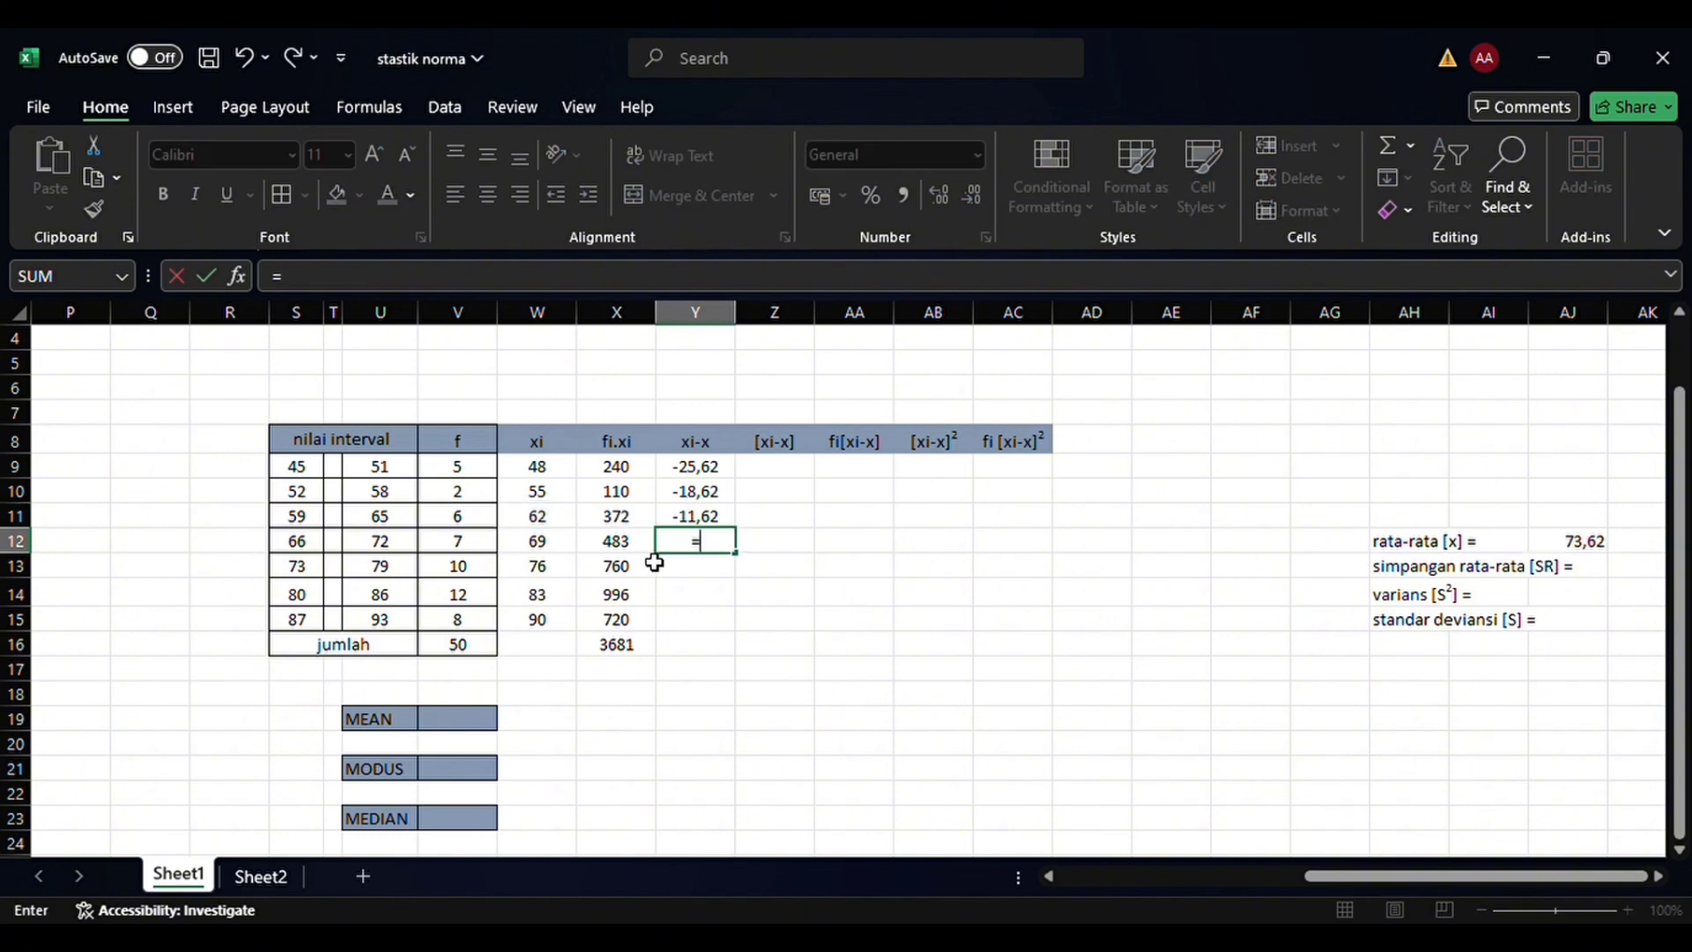
{"action": "left_click", "coordinate": [562, 549]}
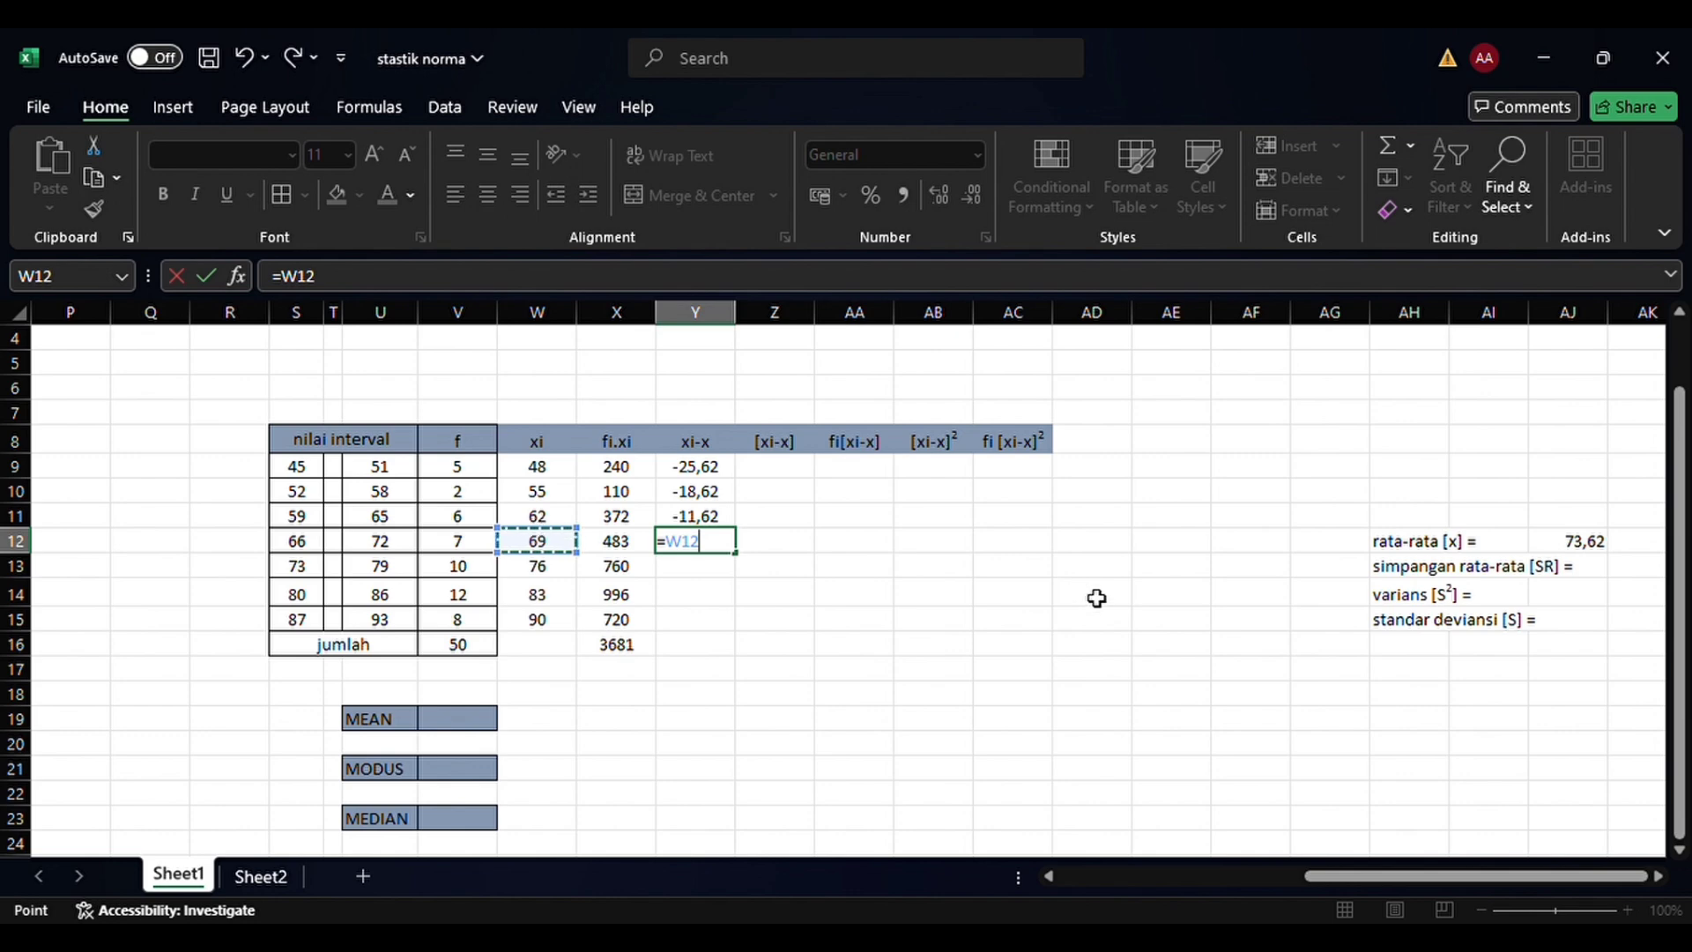
{"action": "type", "text": "-"}
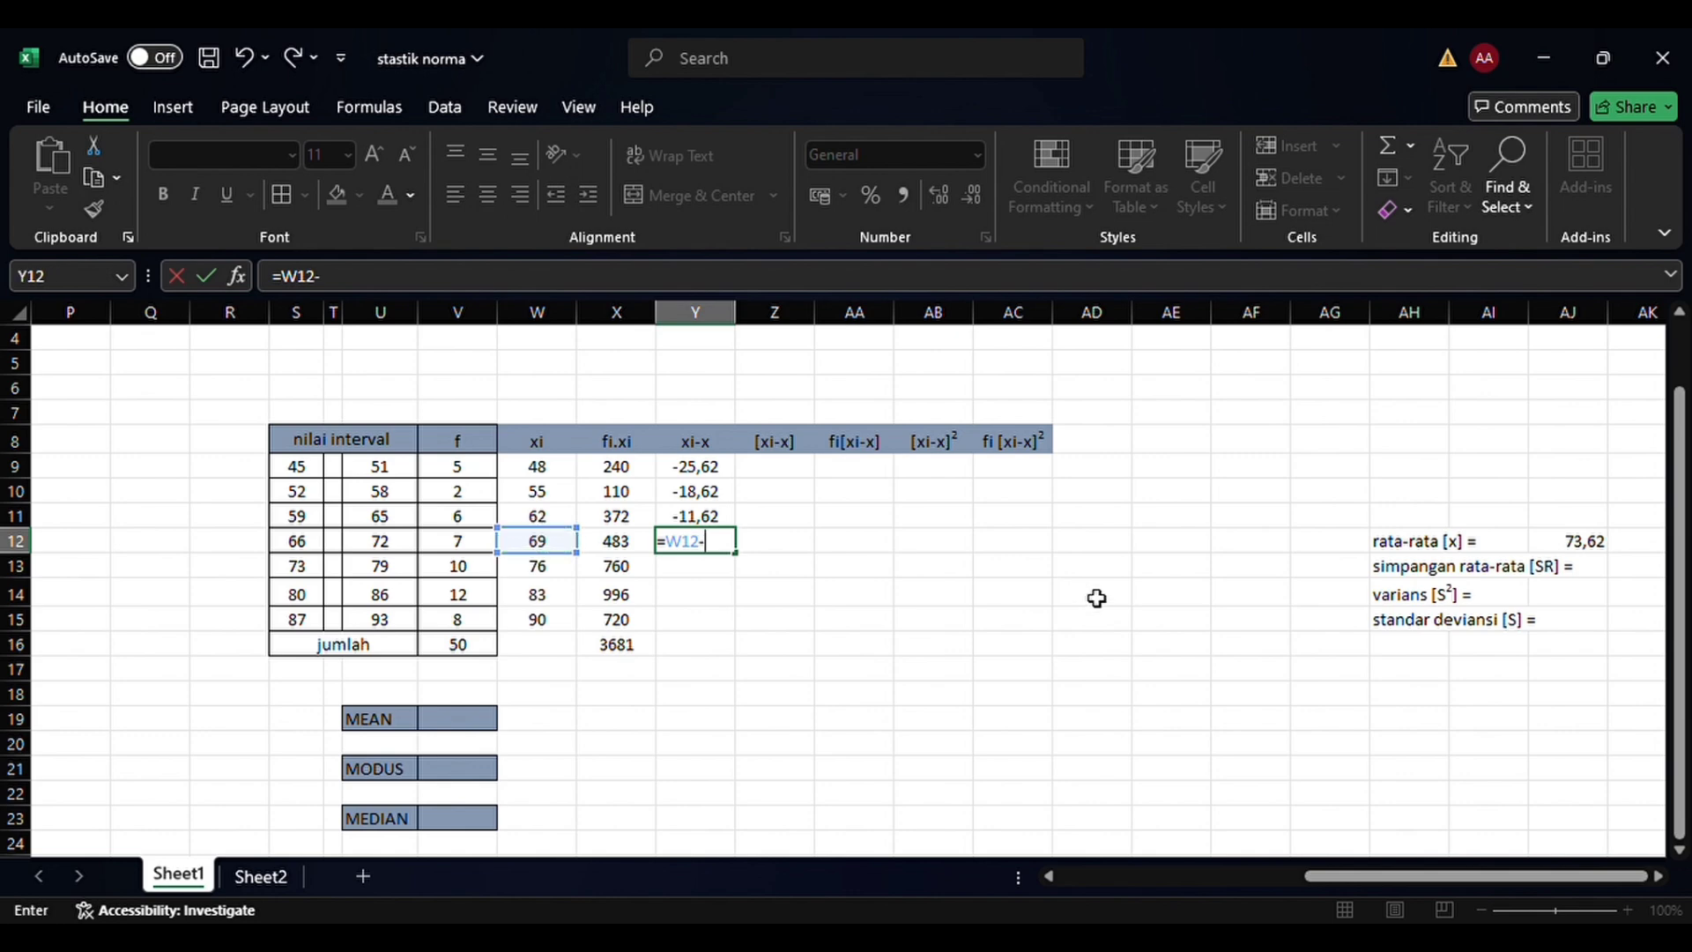
{"action": "left_click", "coordinate": [1583, 541]}
{"action": "type", "text": ")"}
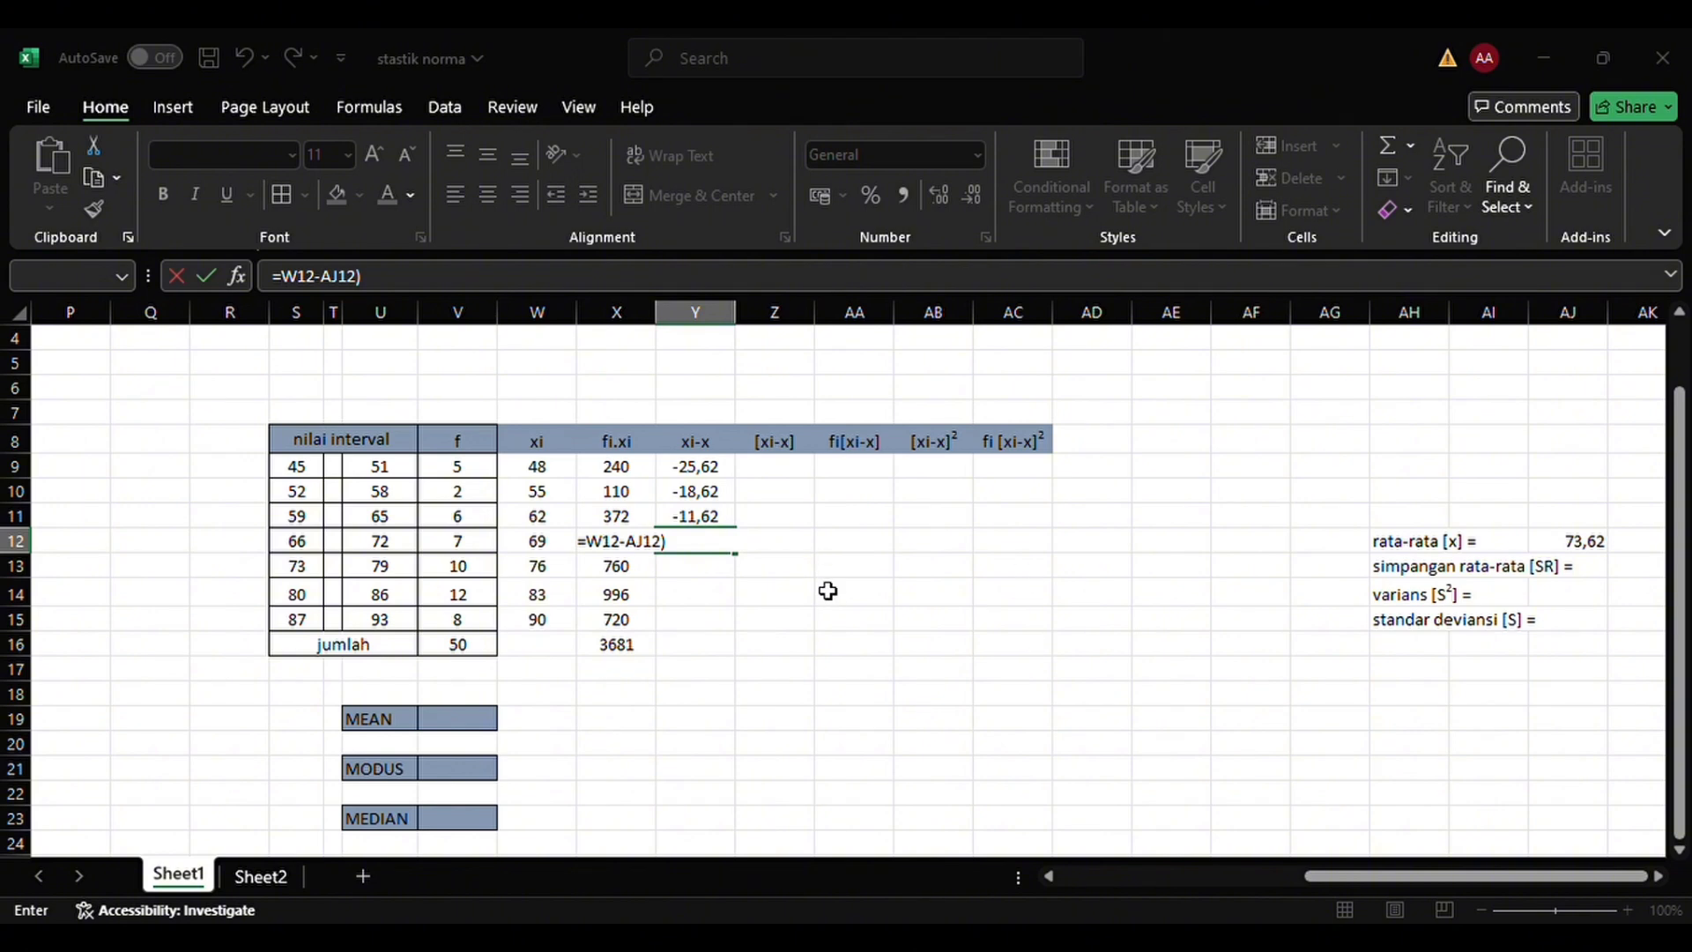
{"action": "key", "text": "Return"}
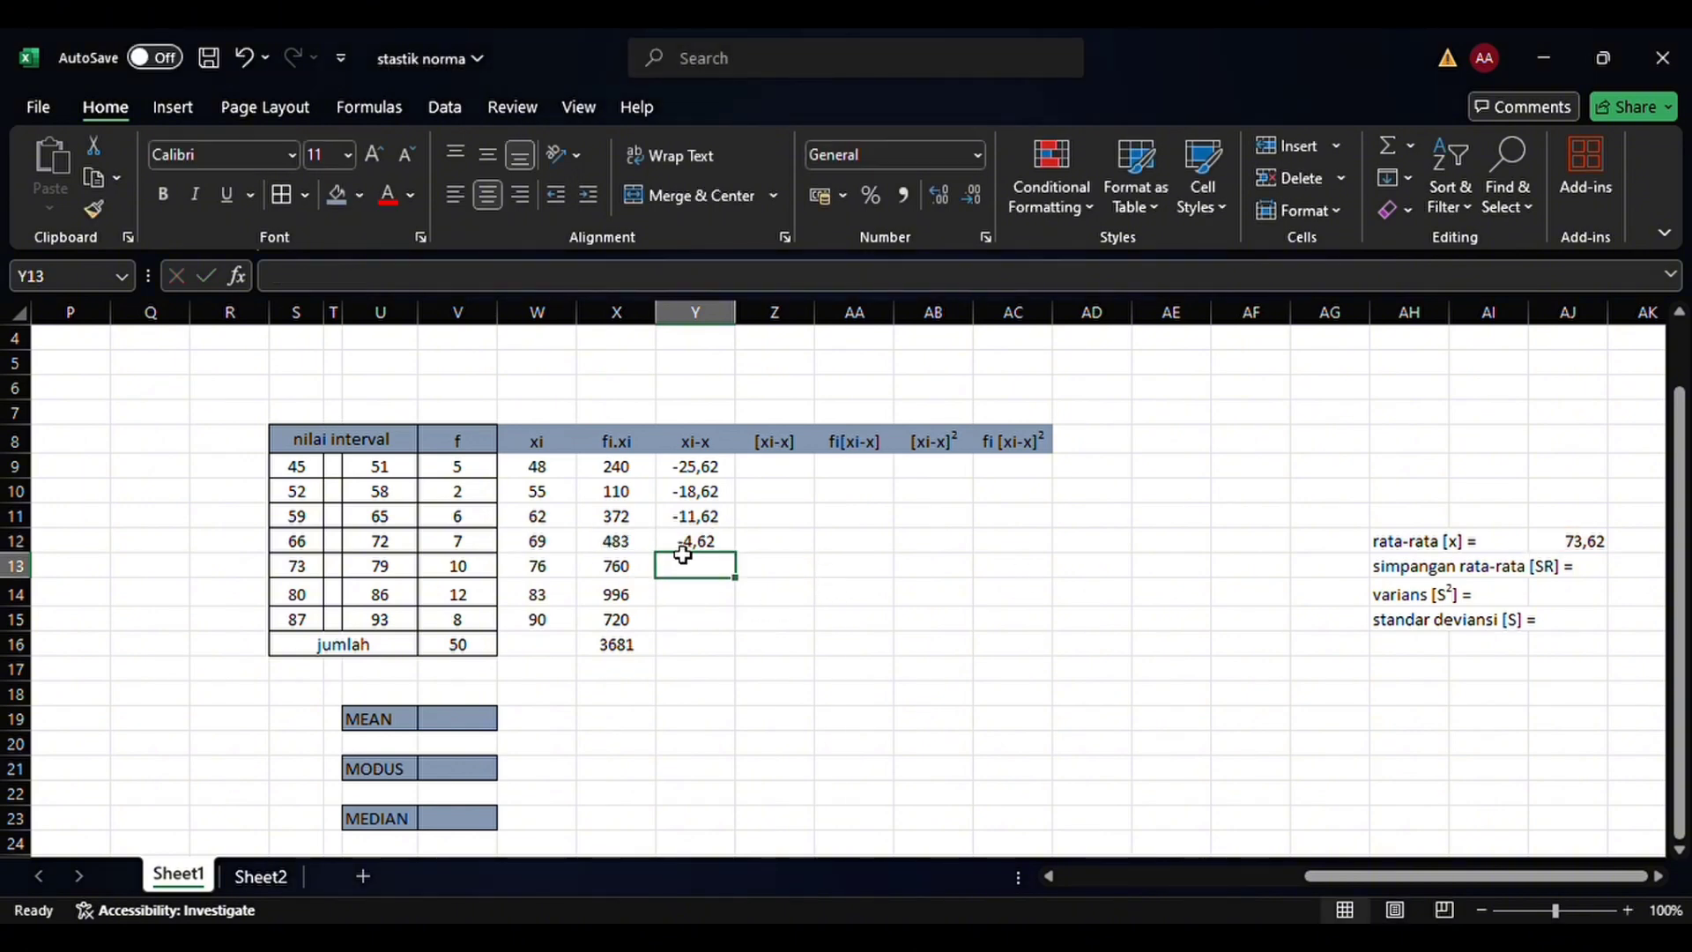
Calculate the xi-x deviation for the 73–79 class in Y13 by subtracting the mean in AJ12 from W13
{"action": "type", "text": "="}
{"action": "left_click", "coordinate": [571, 574]}
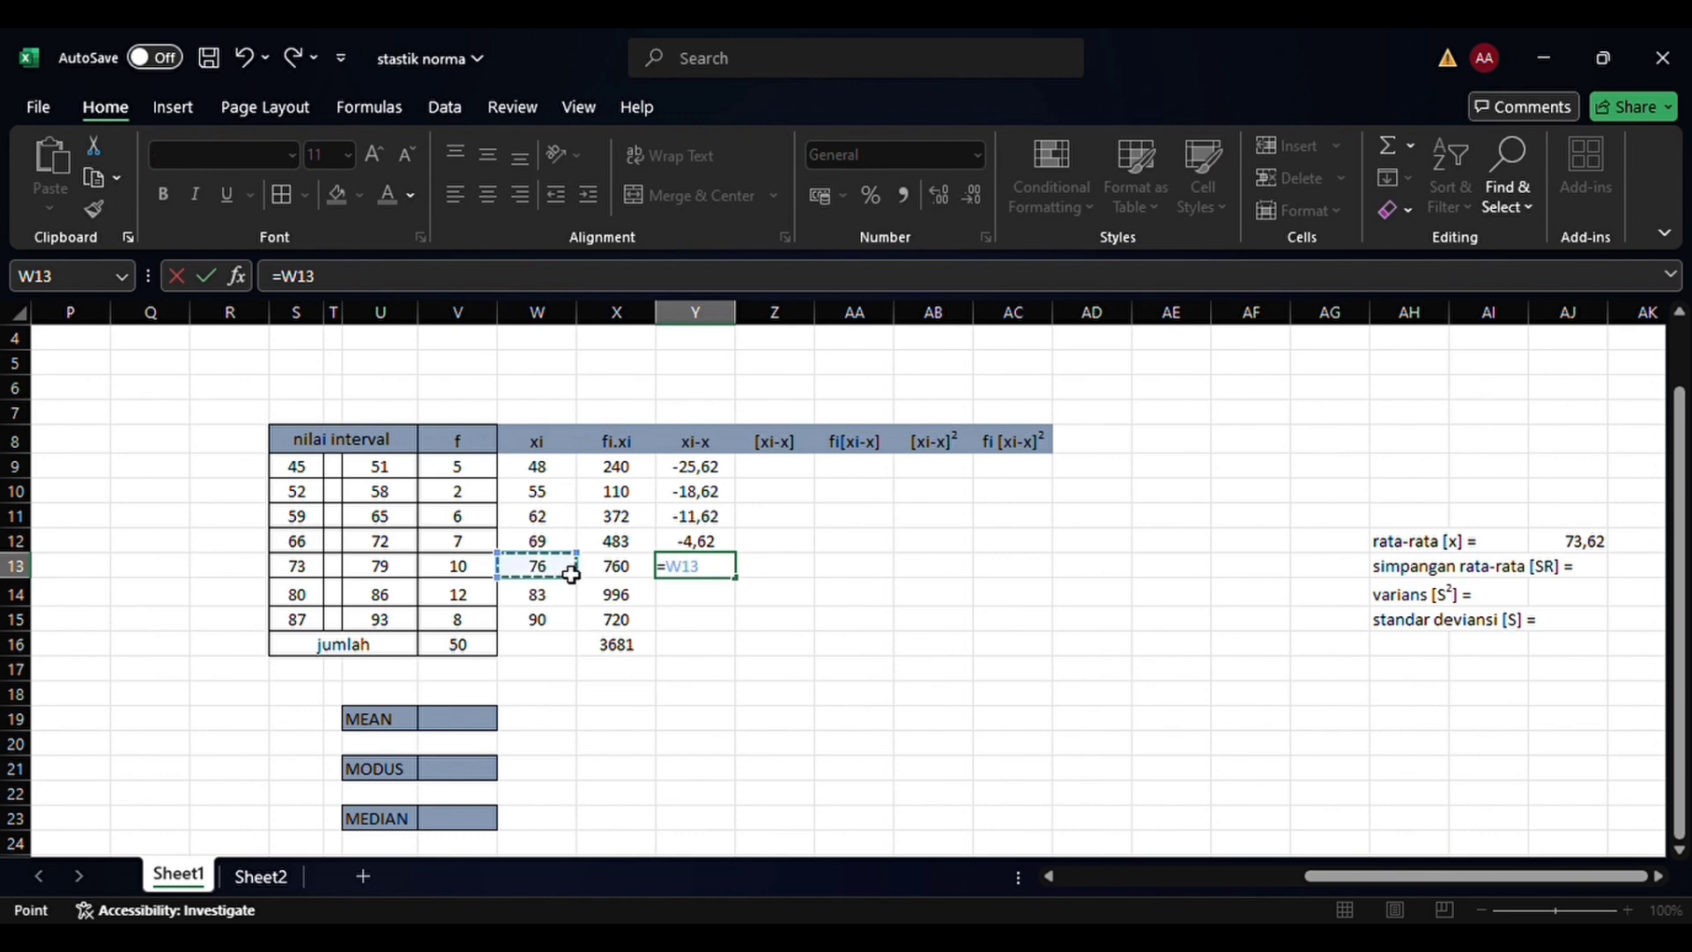
{"action": "type", "text": "-"}
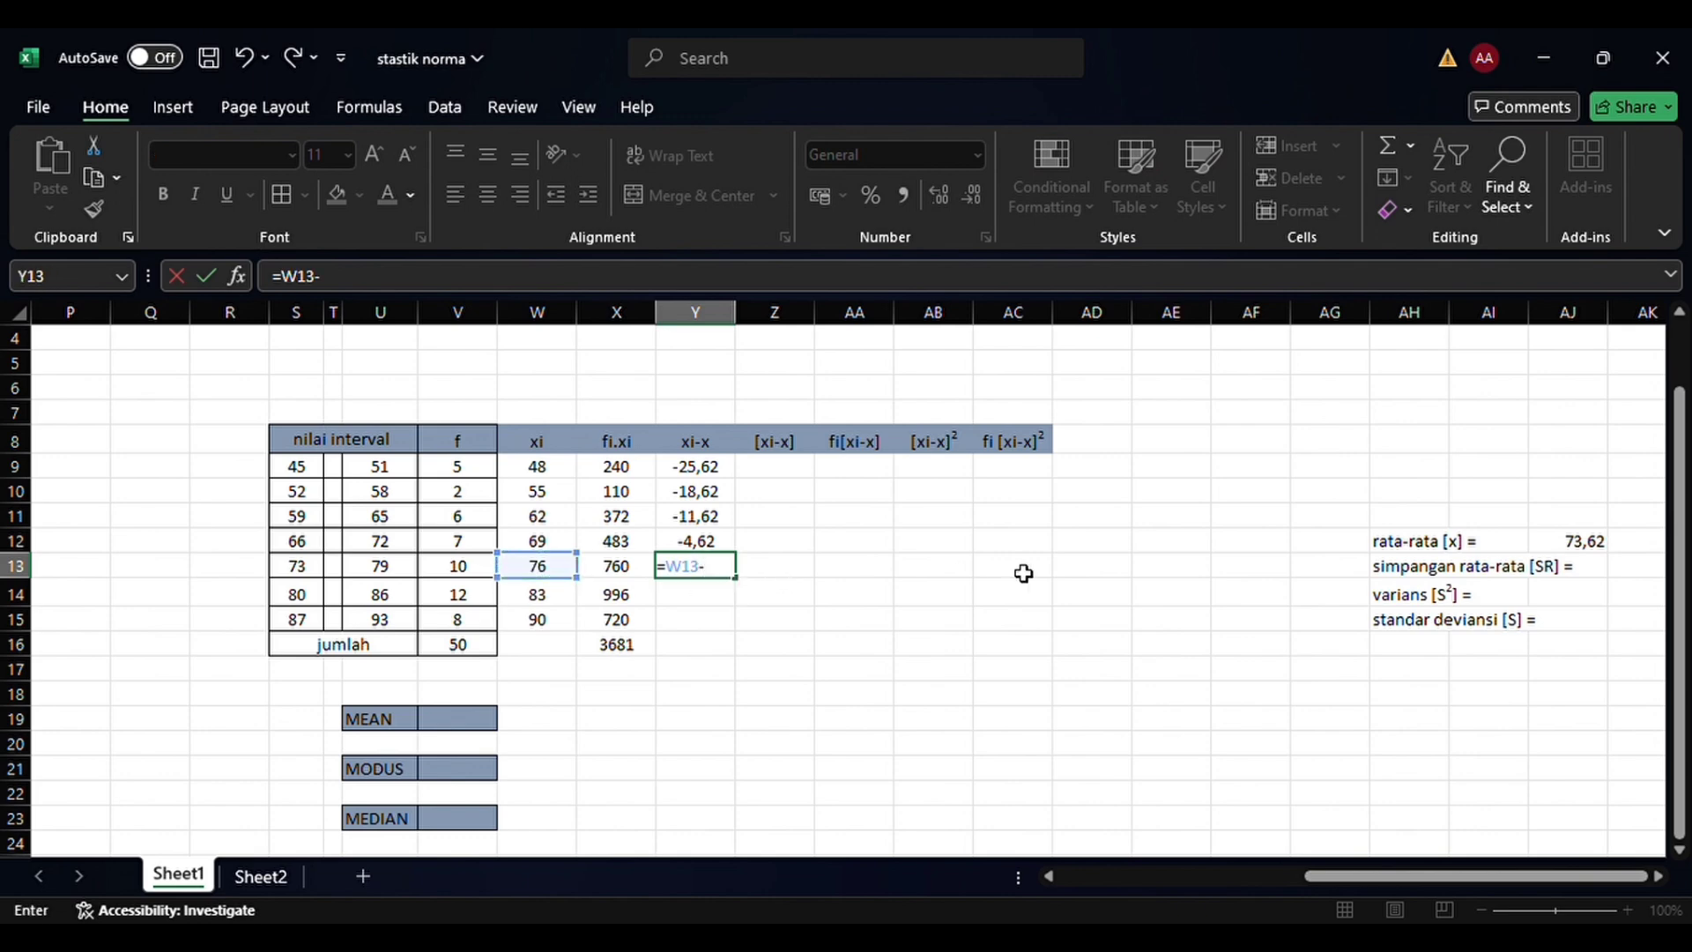
{"action": "left_click", "coordinate": [1604, 553]}
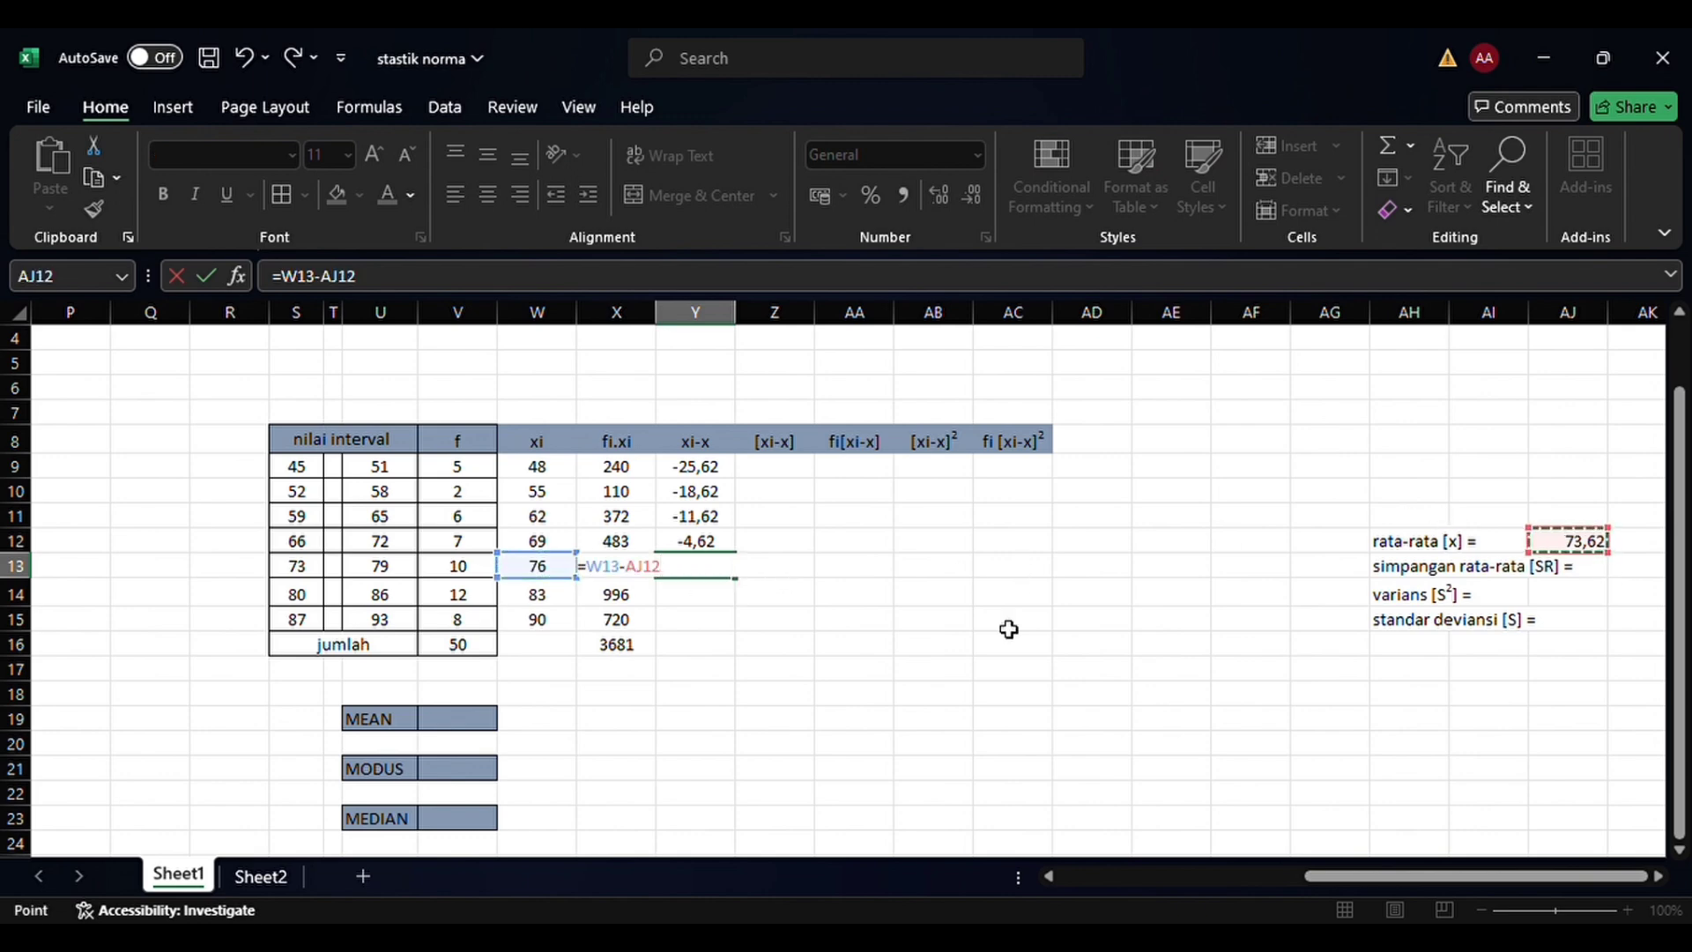
{"action": "type", "text": ")"}
{"action": "key", "text": "Return"}
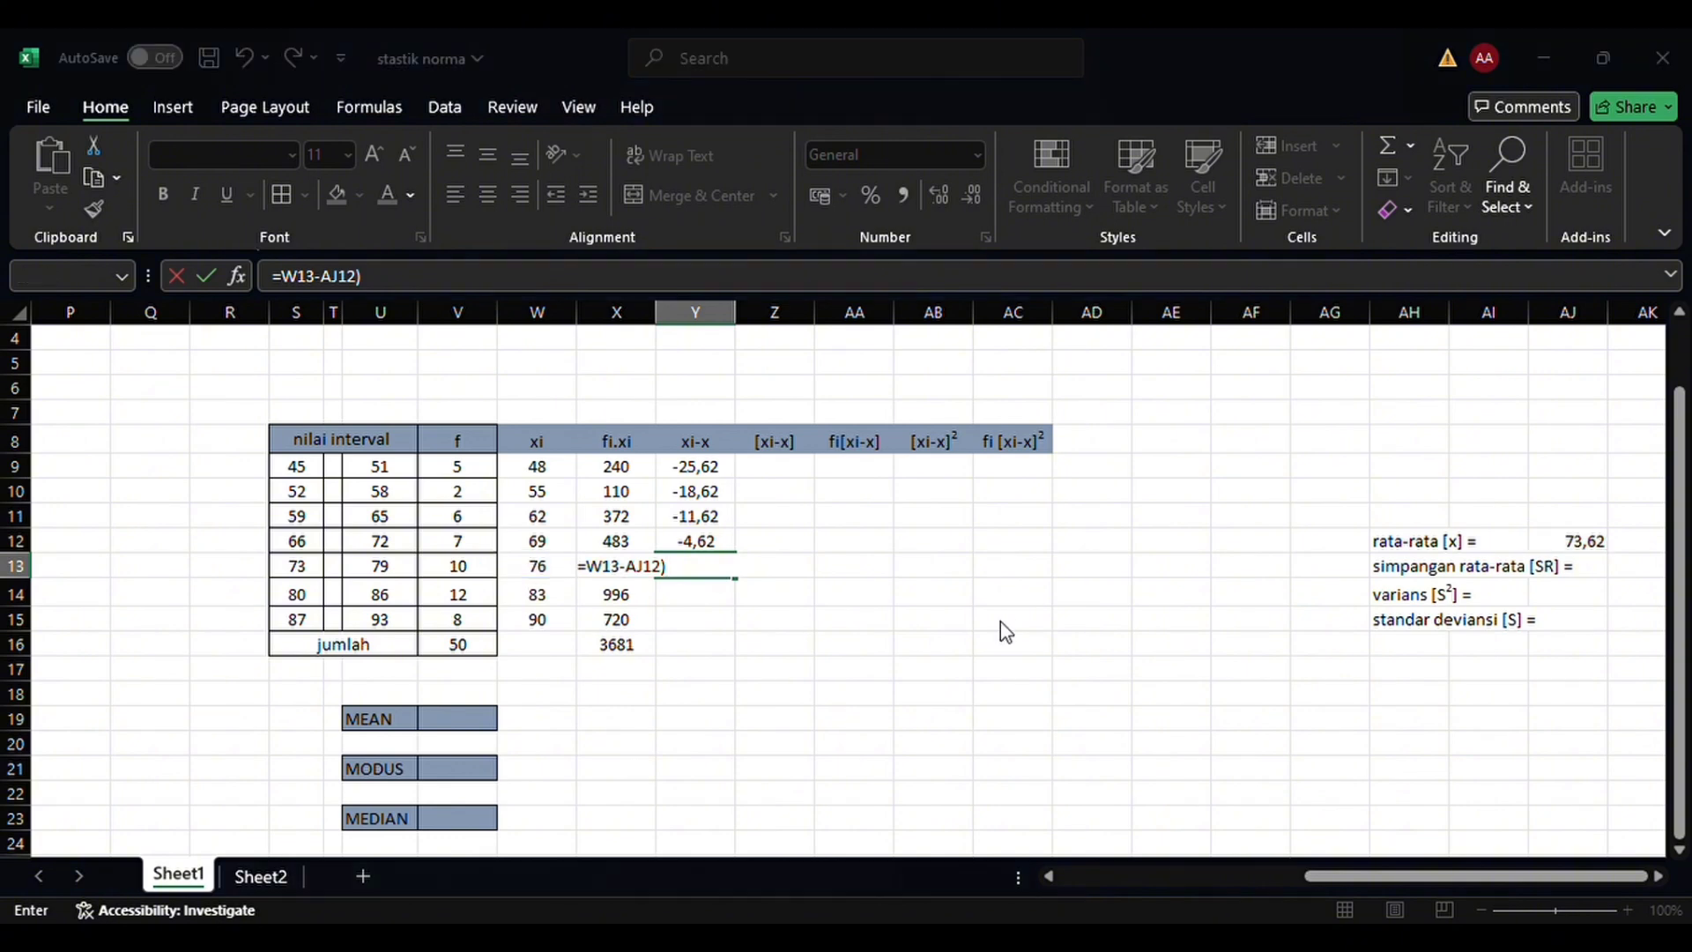
{"action": "key", "text": "Return"}
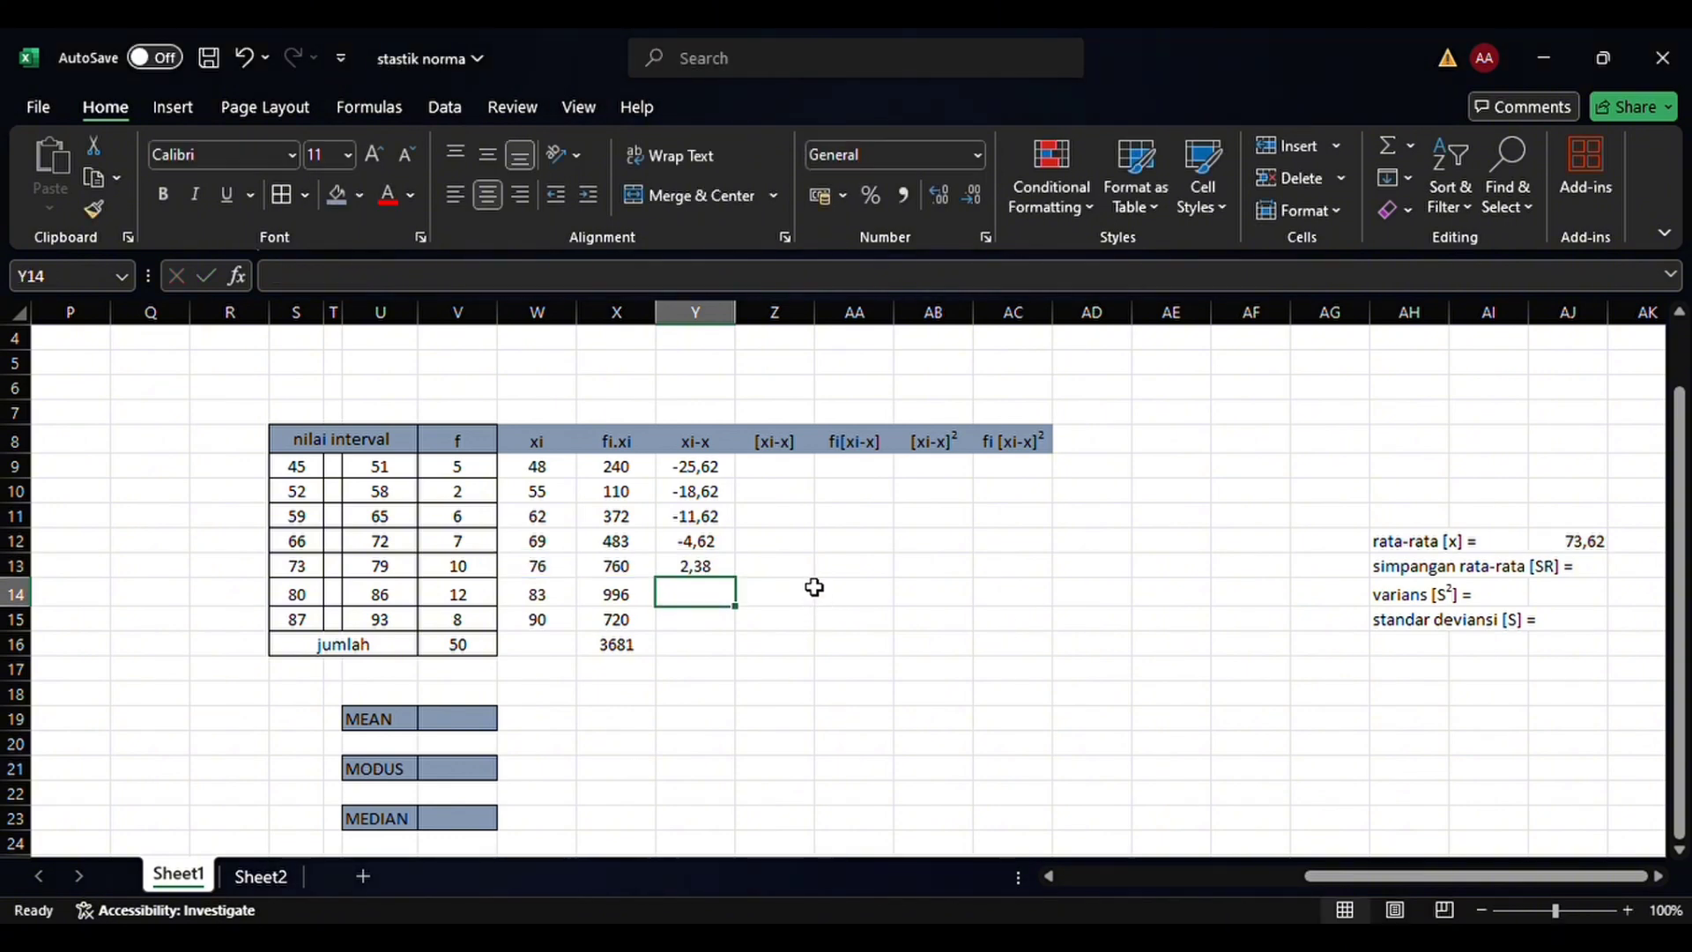
Calculate the xi-x deviation for the 80–86 class in Y14 with the formula =(W14-AJ12)
{"action": "left_click", "coordinate": [564, 600]}
{"action": "left_click", "coordinate": [698, 596]}
{"action": "type", "text": "=("}
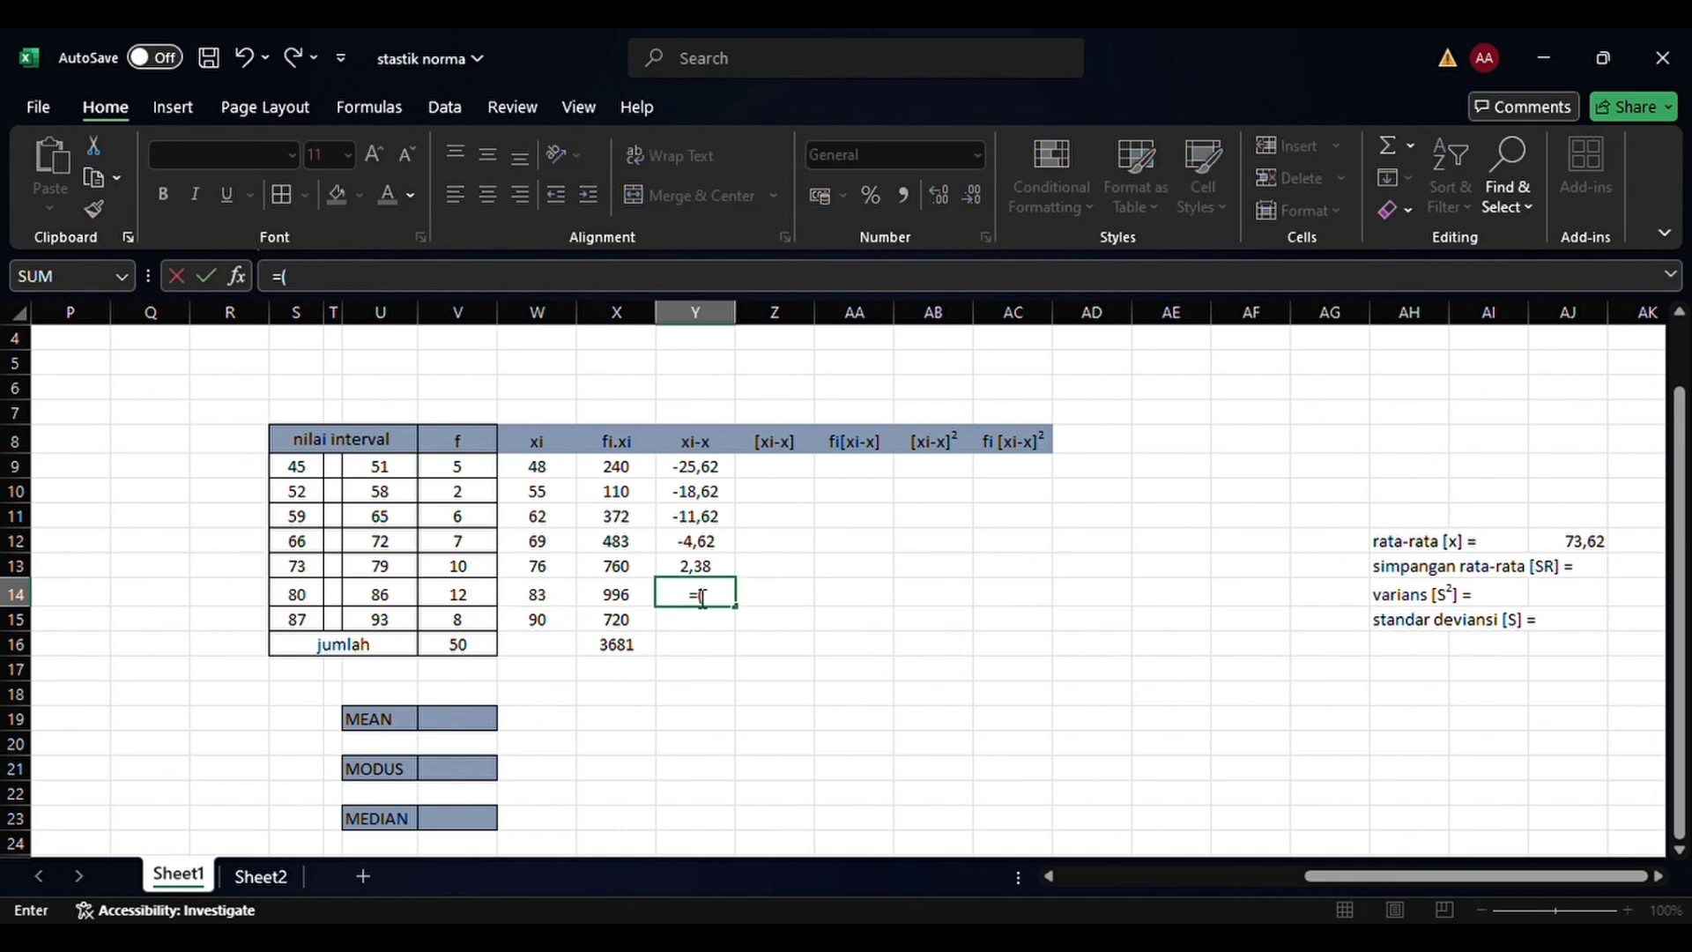
{"action": "left_click", "coordinate": [568, 600]}
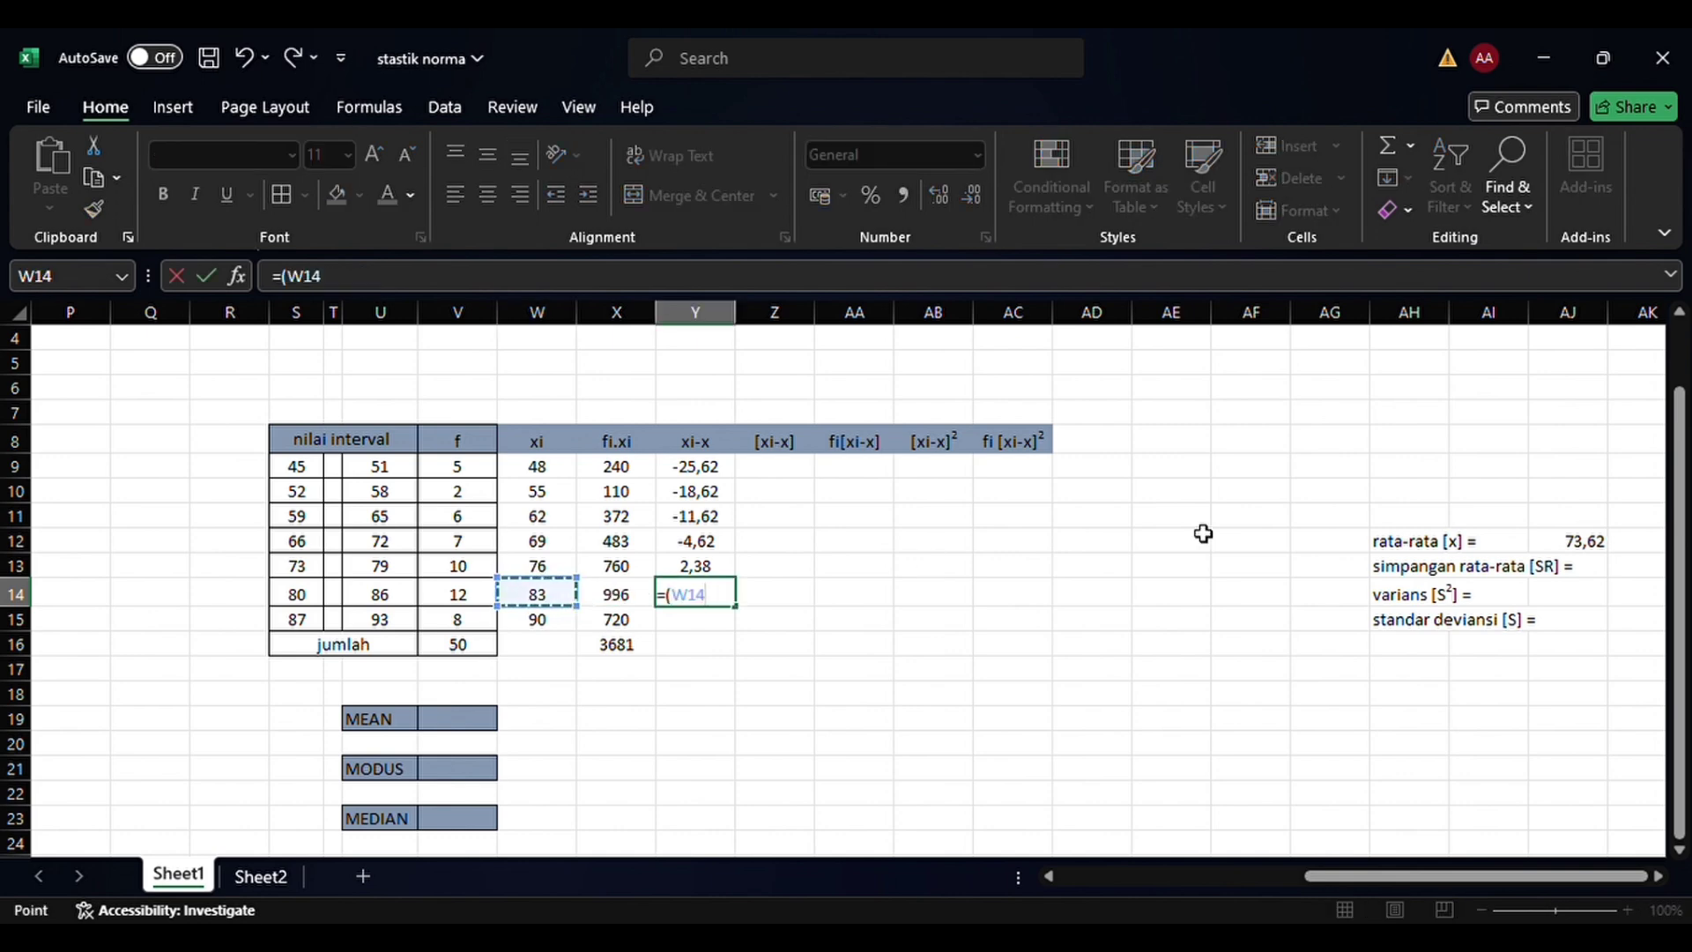
{"action": "type", "text": "-"}
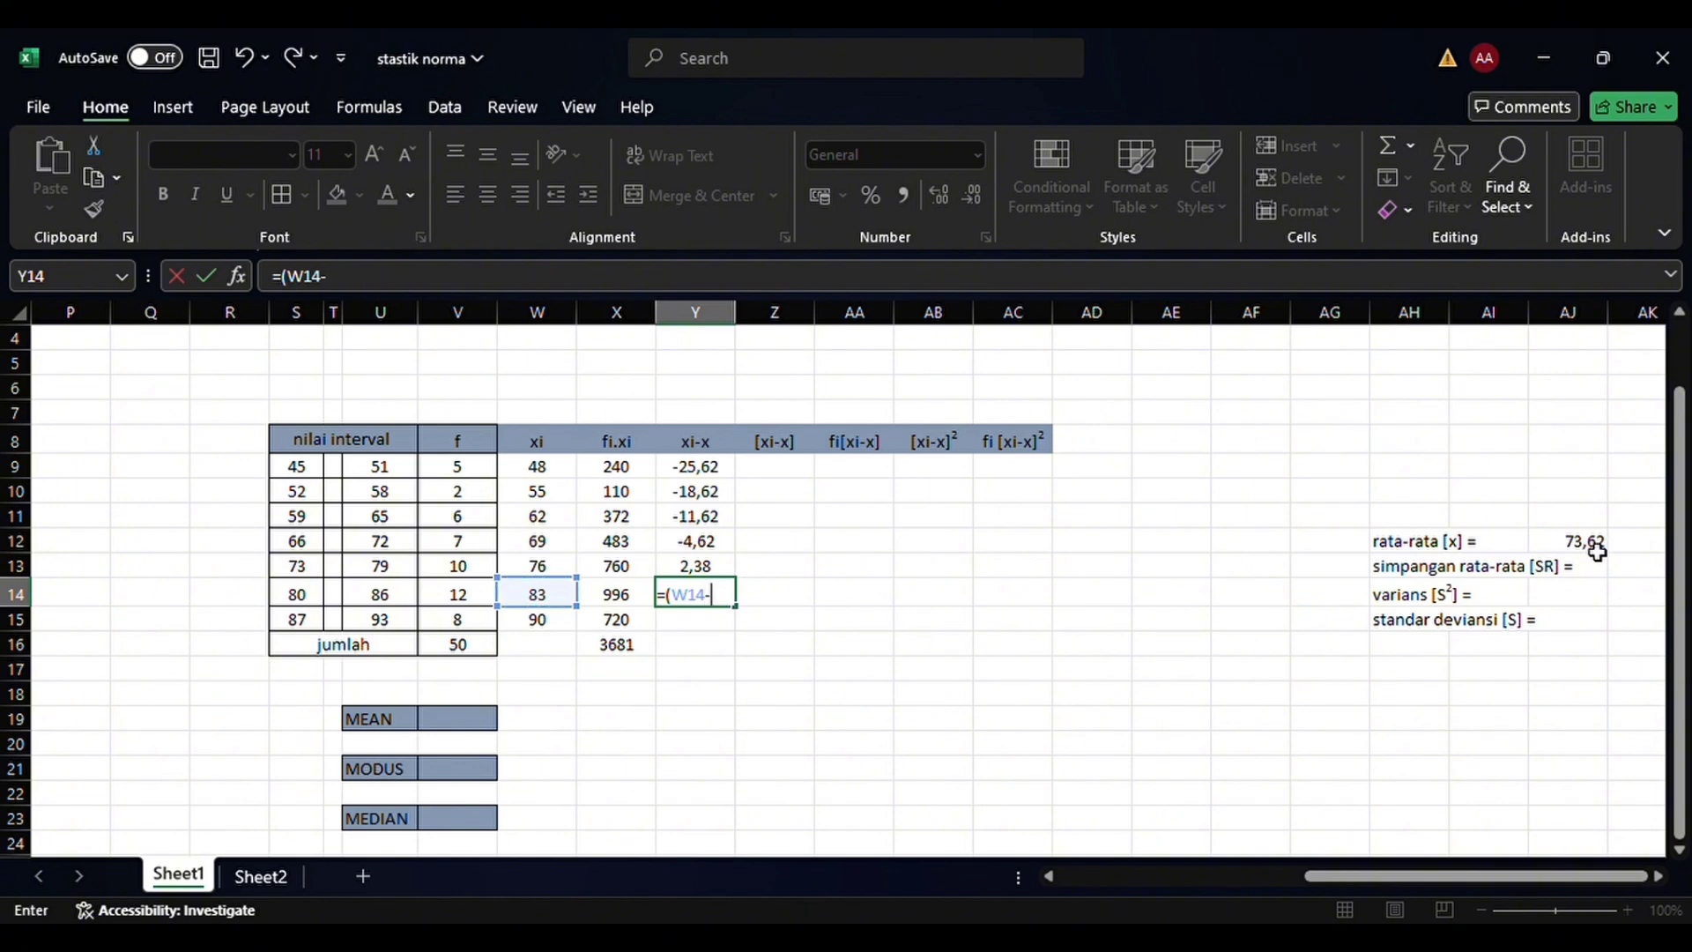
{"action": "left_click", "coordinate": [1597, 551]}
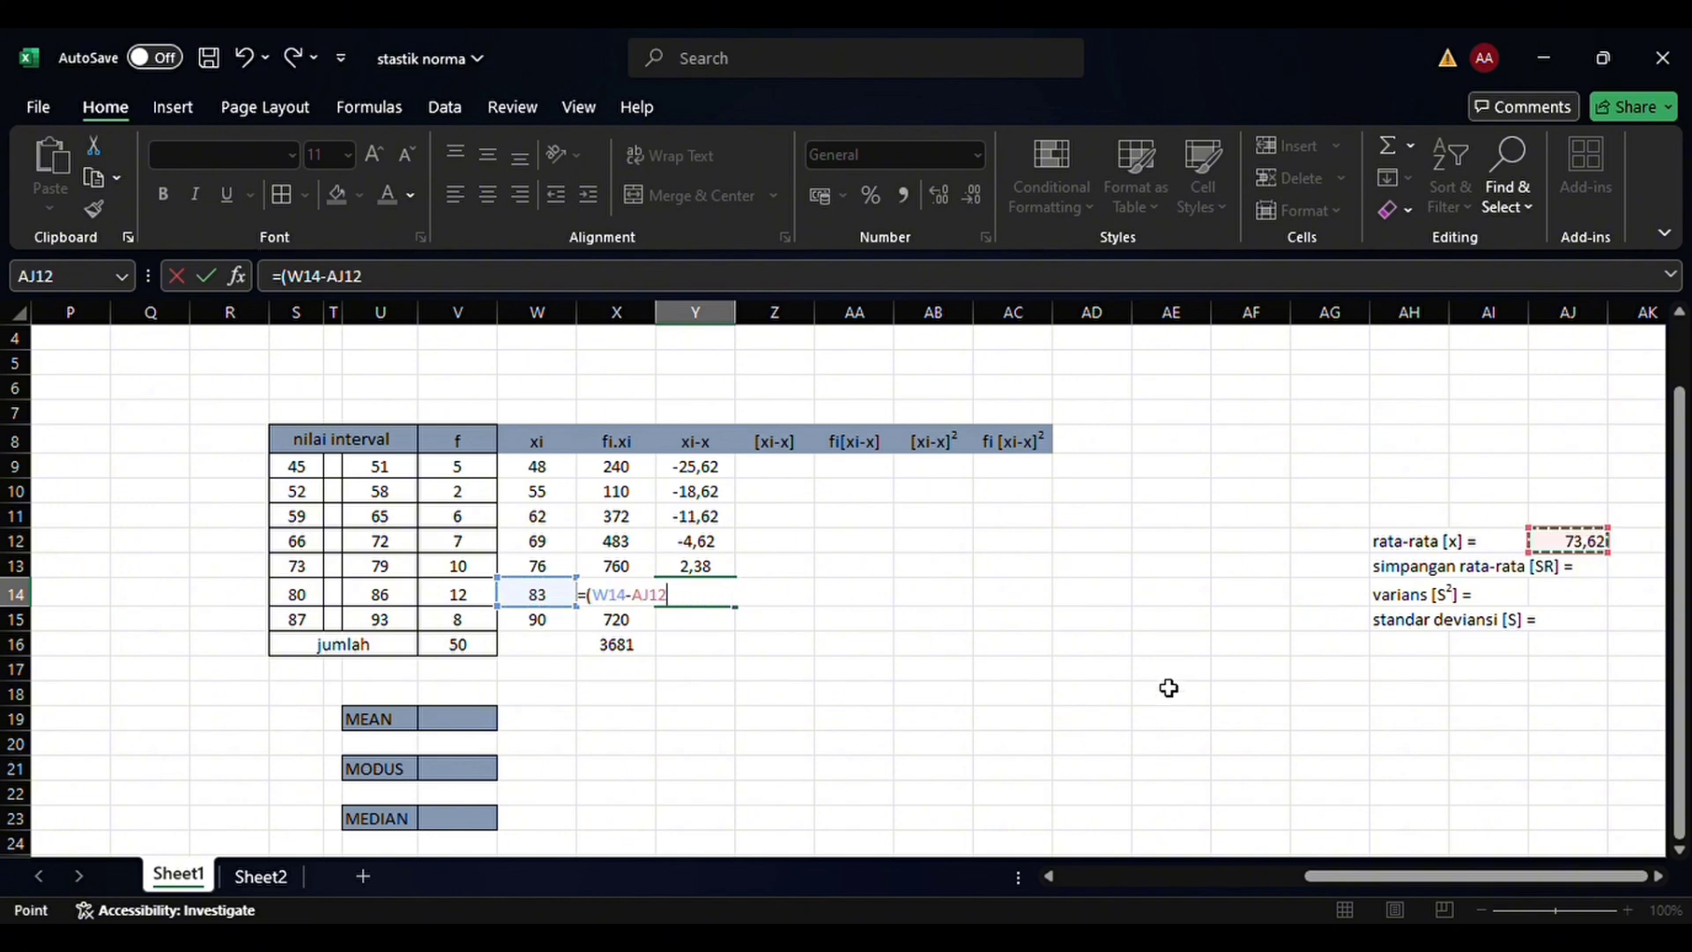
{"action": "type", "text": ")"}
{"action": "key", "text": "Return"}
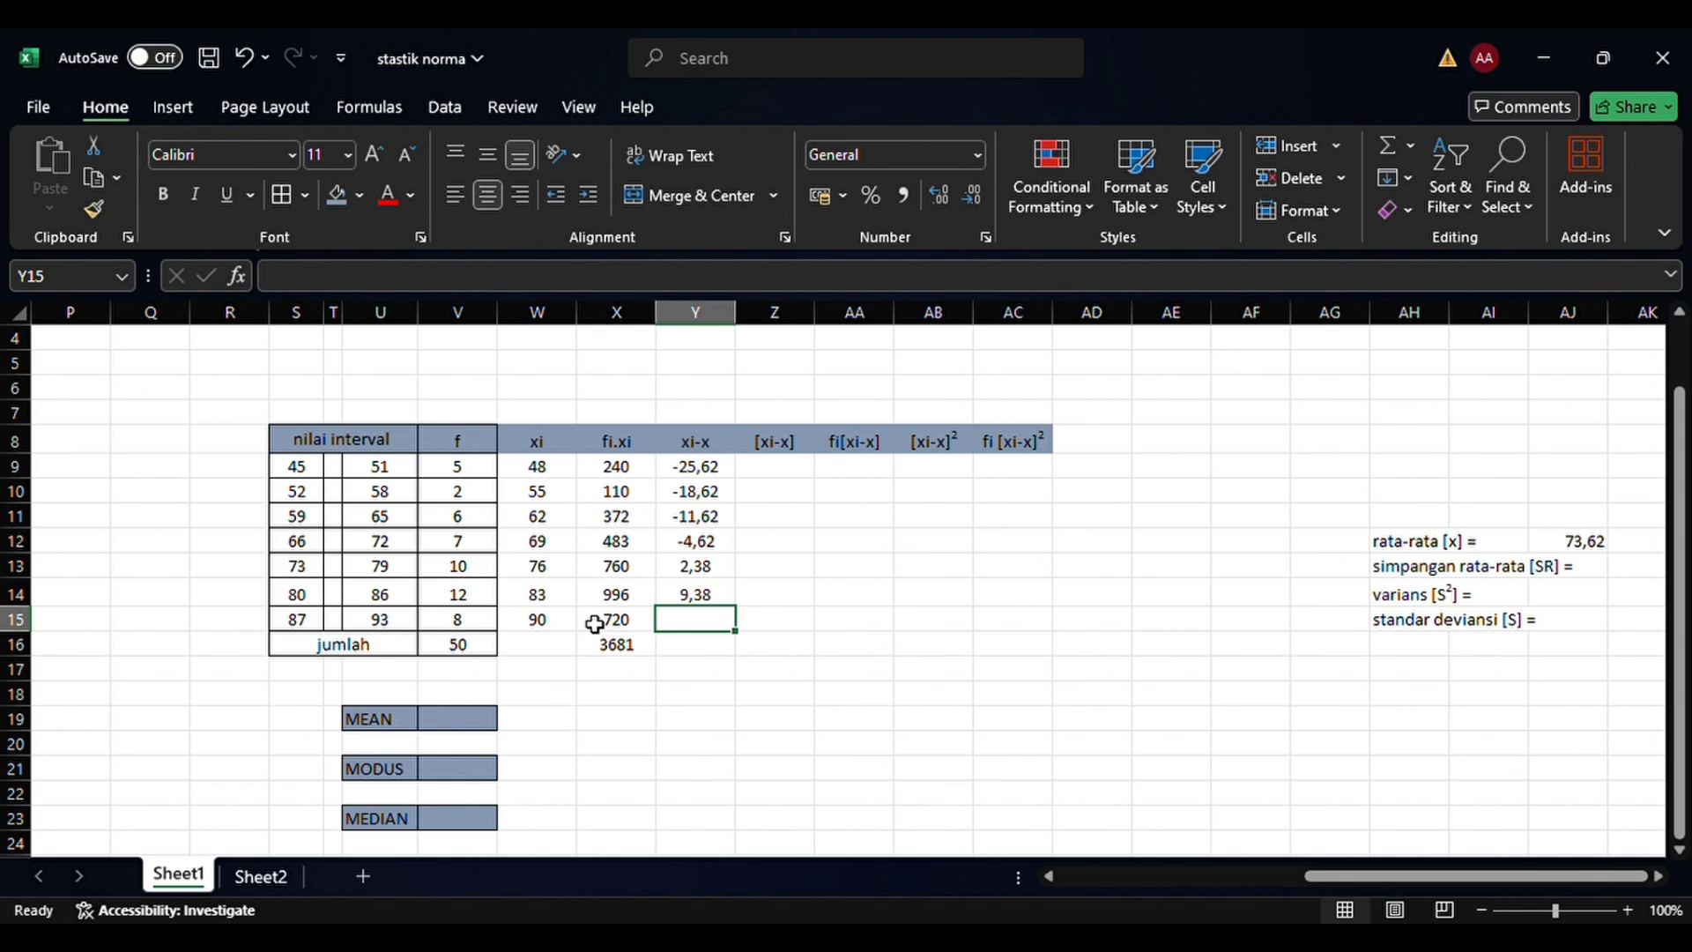
Calculate the xi-x deviation for the 87–93 class in Y15 by subtracting the mean in AJ12 from W15
{"action": "type", "text": "="}
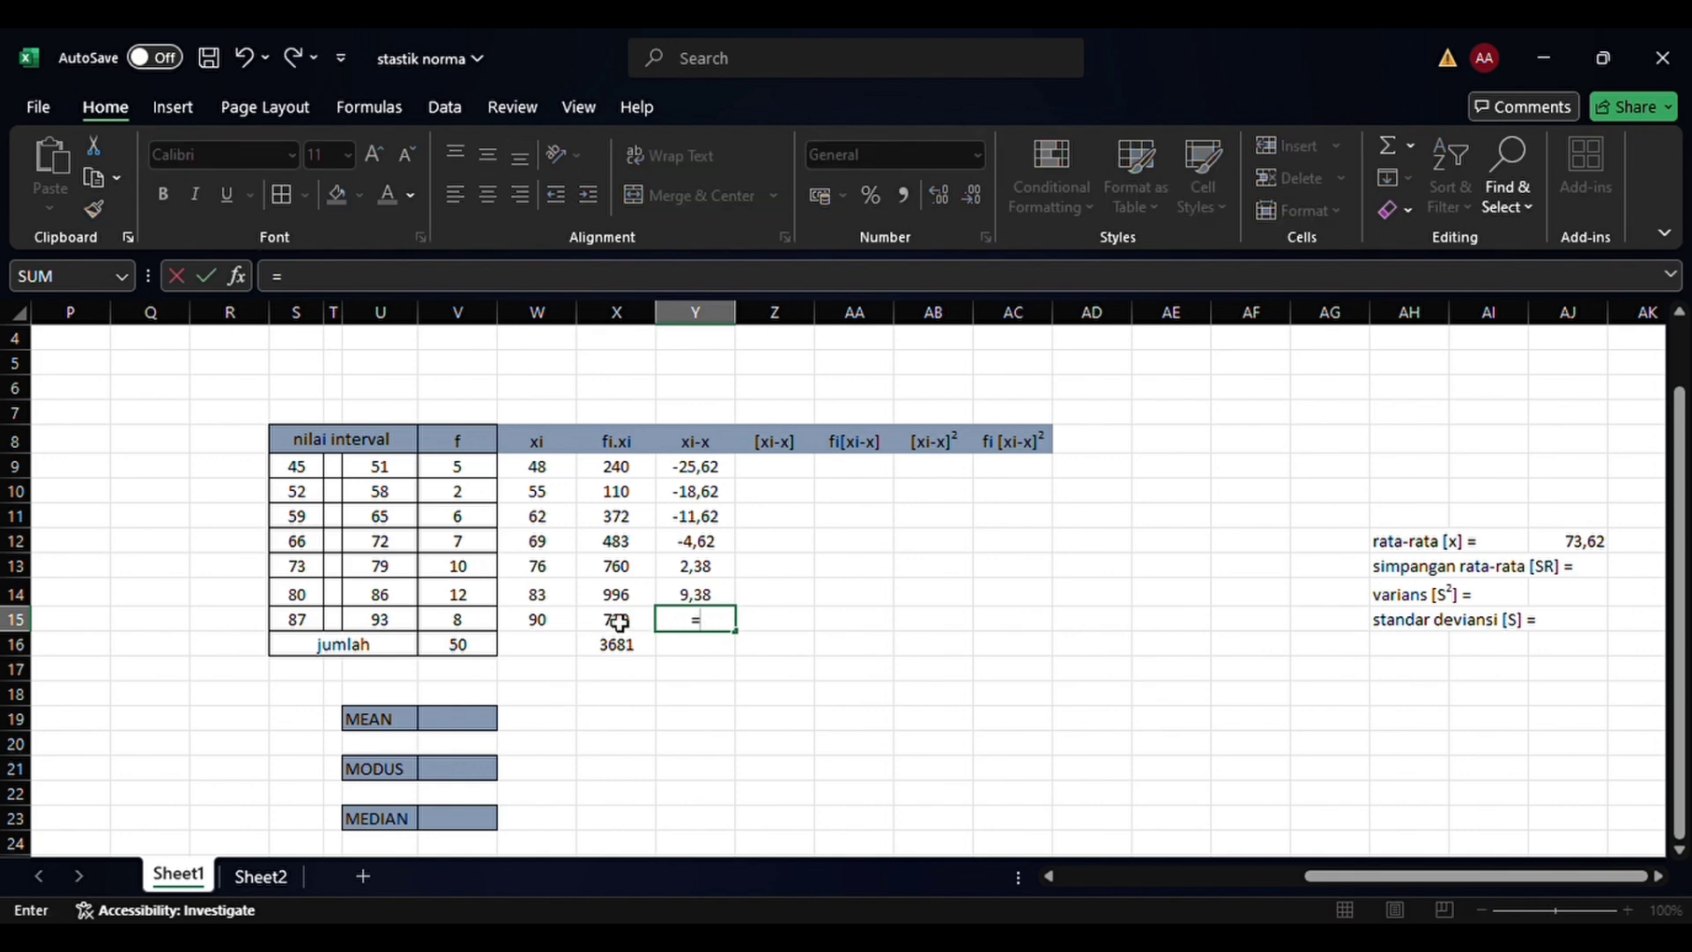
{"action": "left_click", "coordinate": [565, 618]}
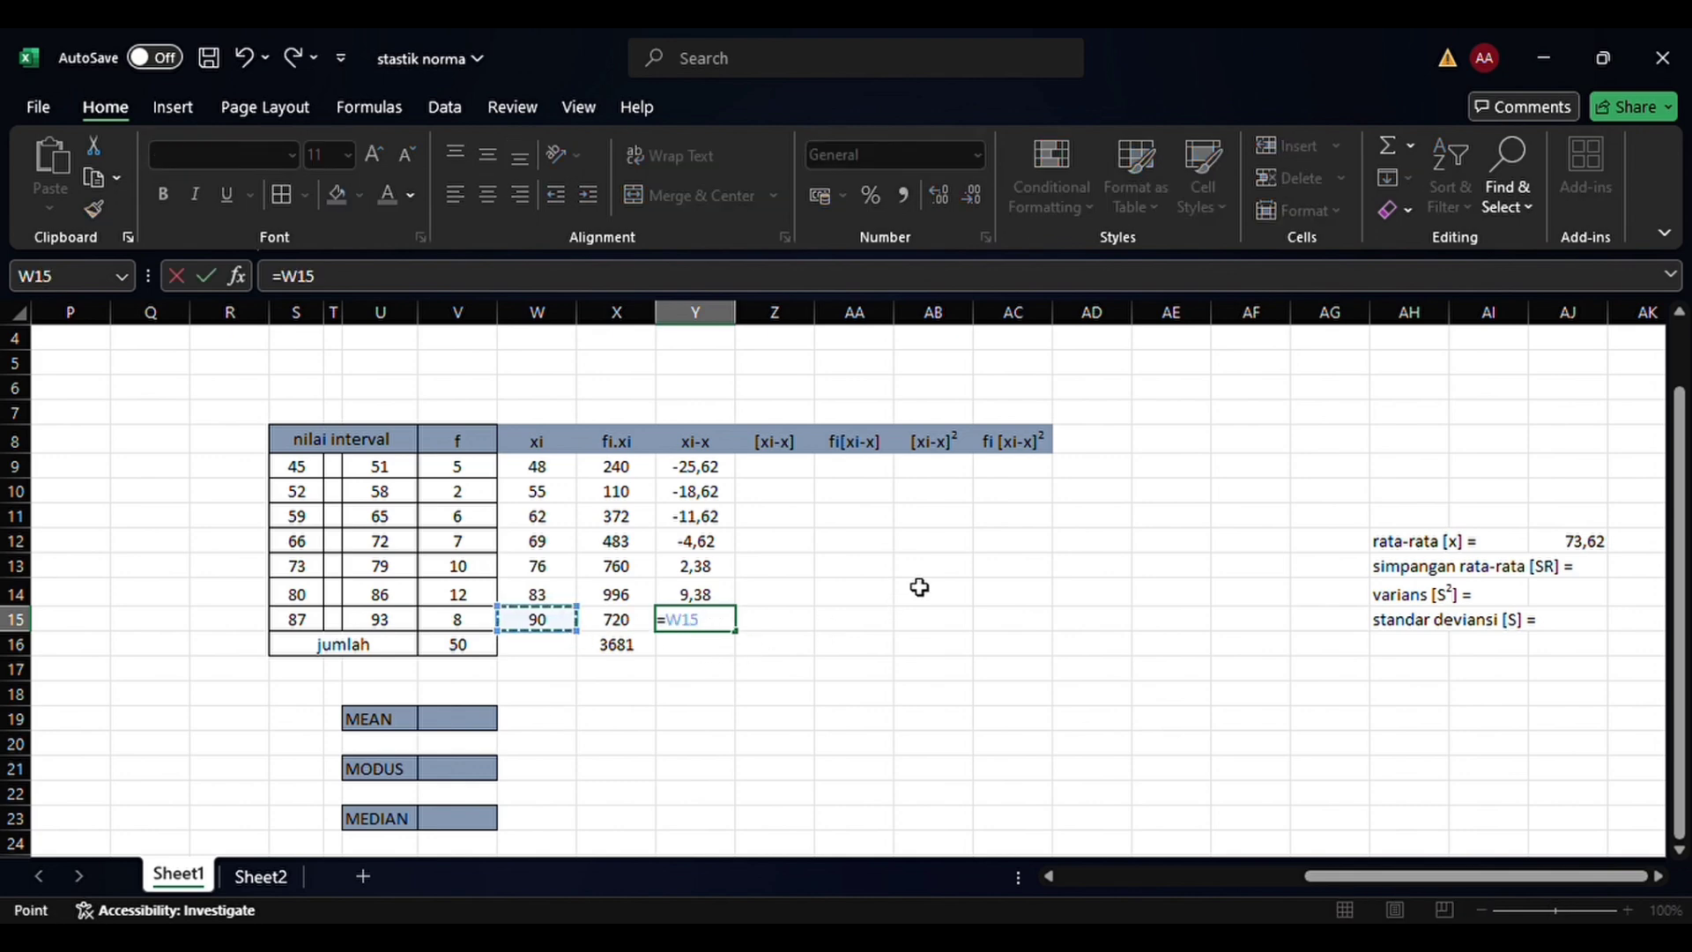
{"action": "type", "text": "-"}
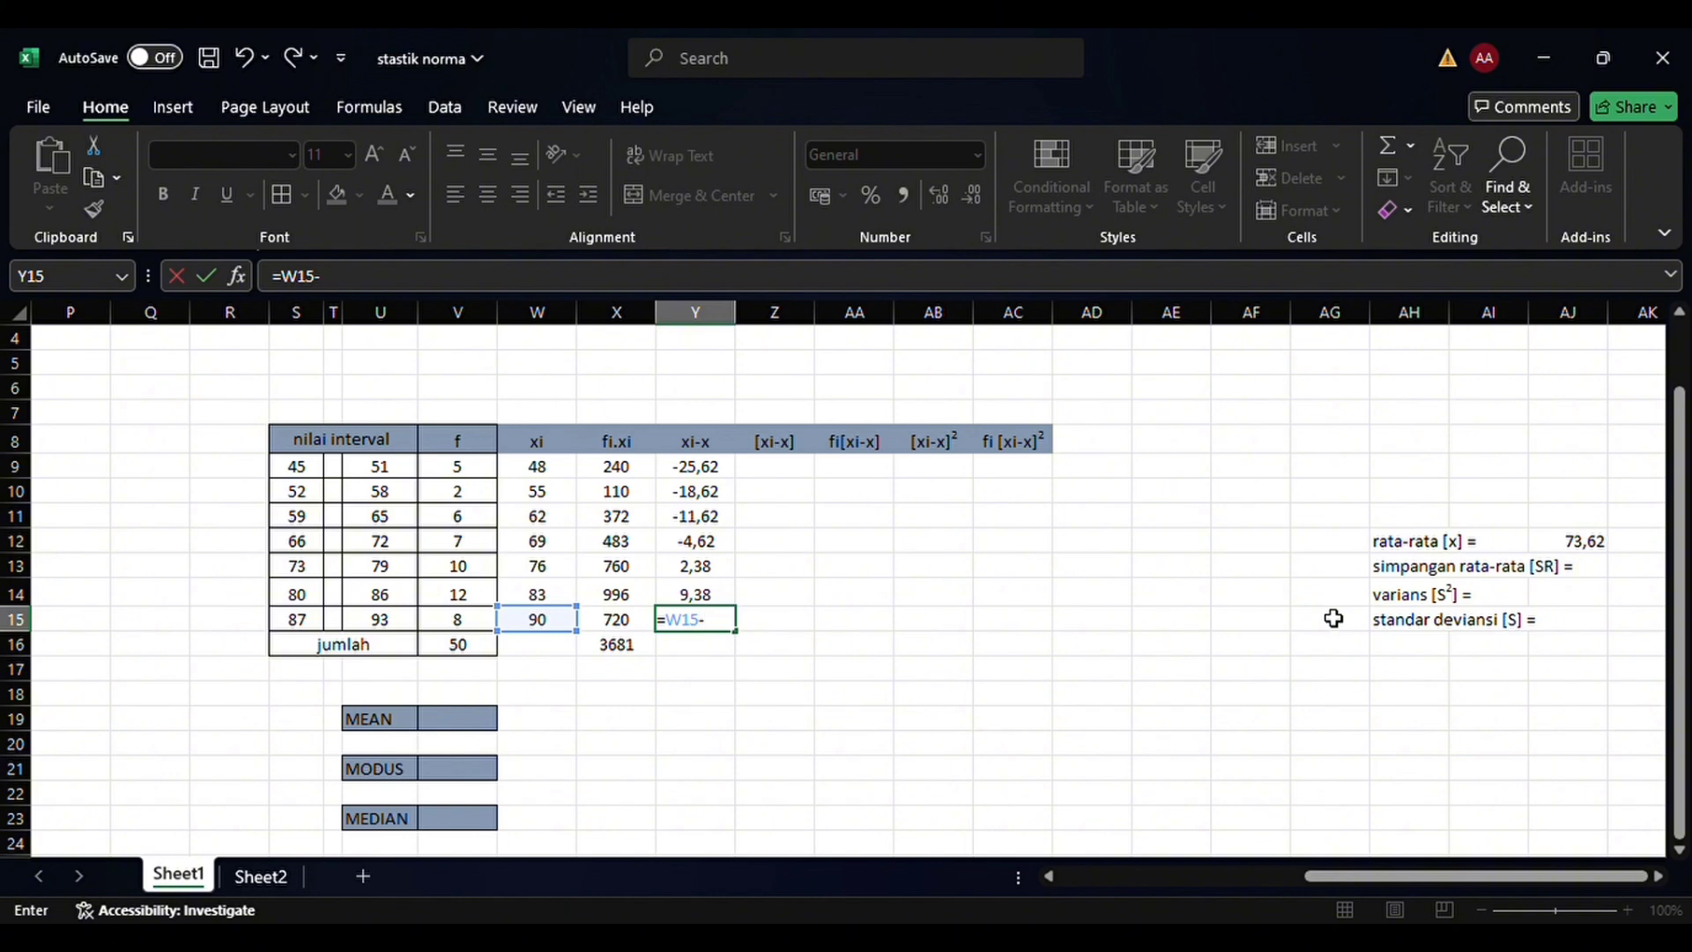
{"action": "left_click", "coordinate": [1577, 541]}
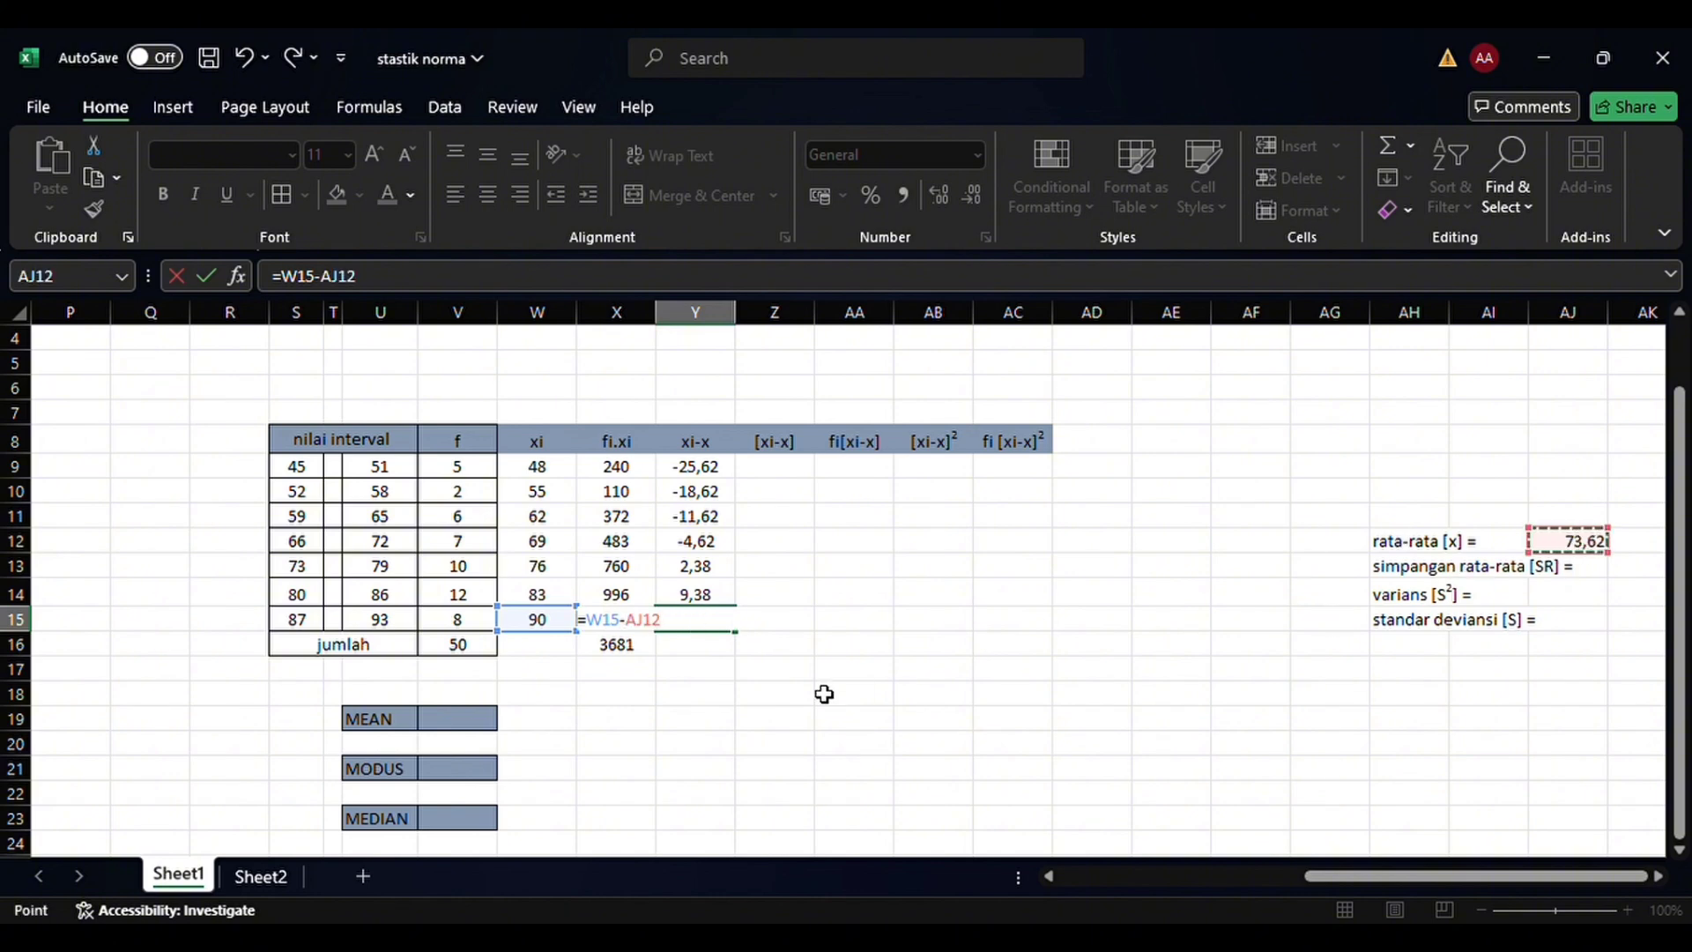
{"action": "type", "text": ")"}
{"action": "key", "text": "Return"}
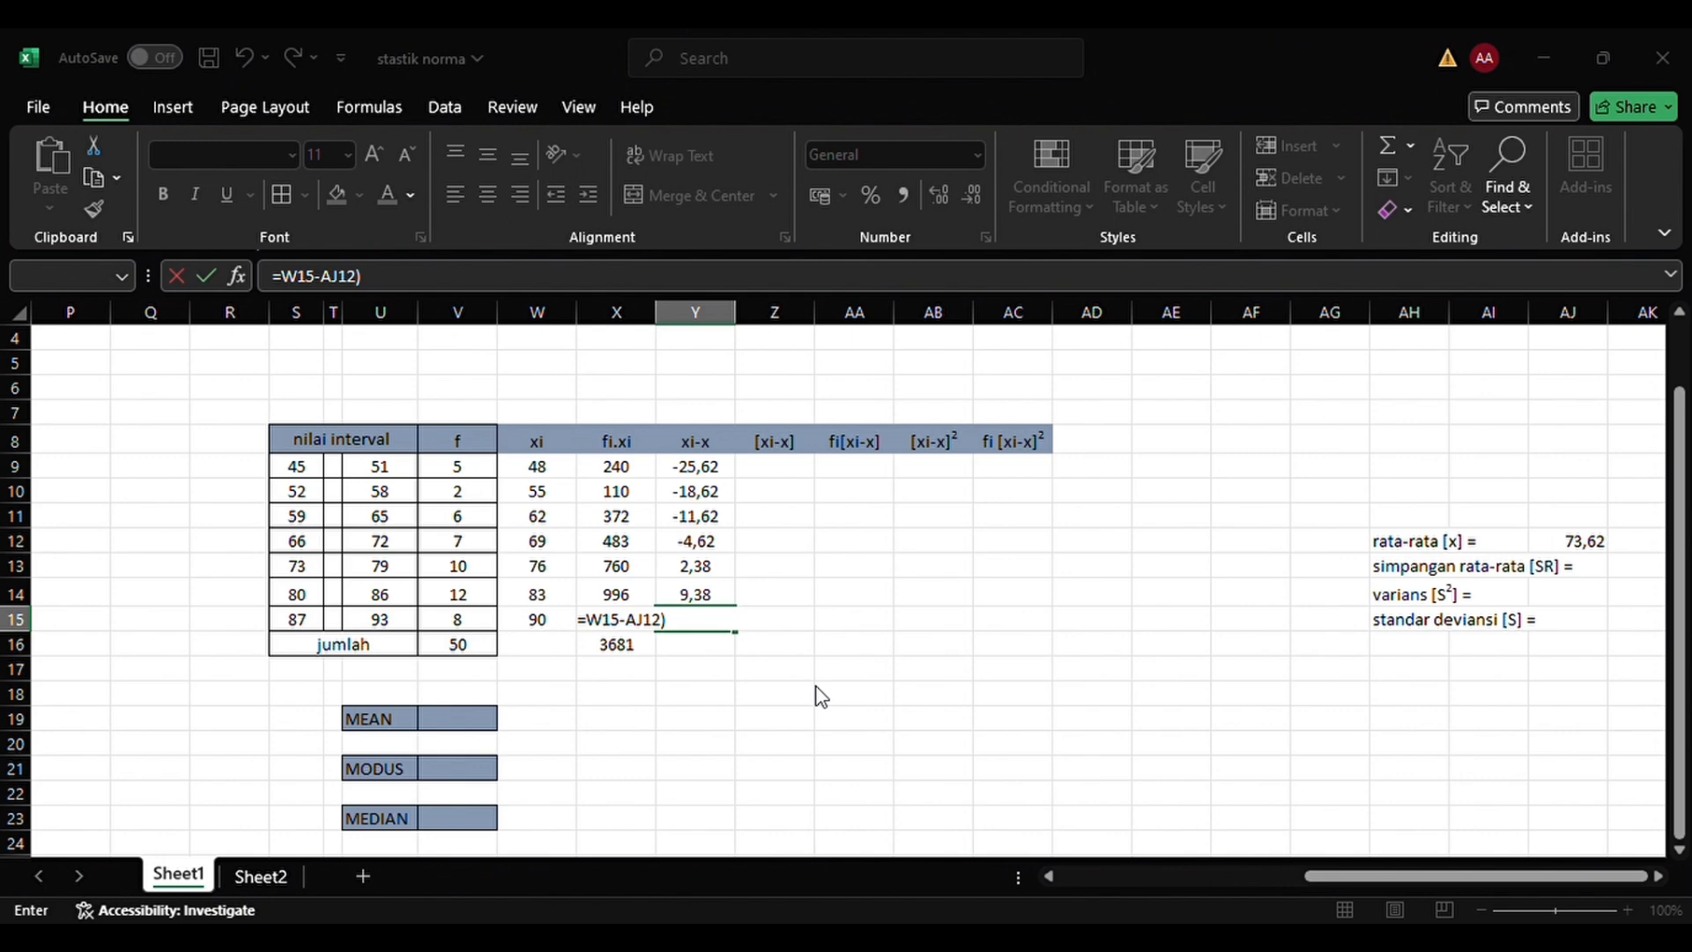
{"action": "key", "text": "Return"}
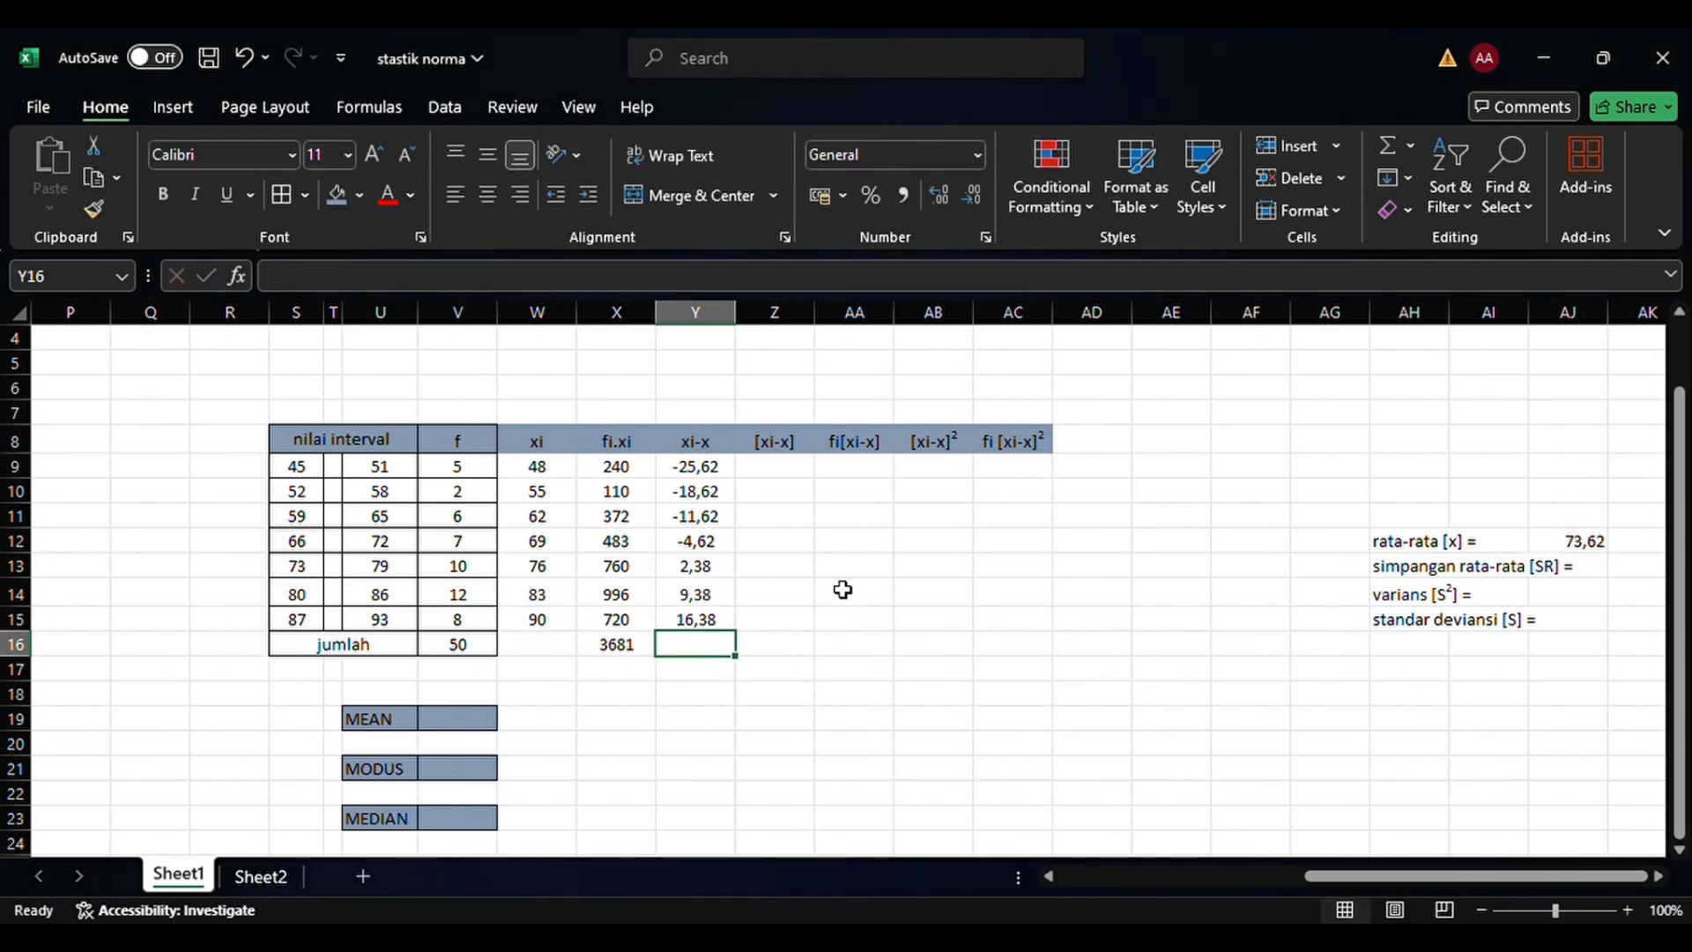
Calculate the absolute deviation [xi-x] for the 45–51 class in Z9 with the formula =-Y9
{"action": "left_click", "coordinate": [798, 470]}
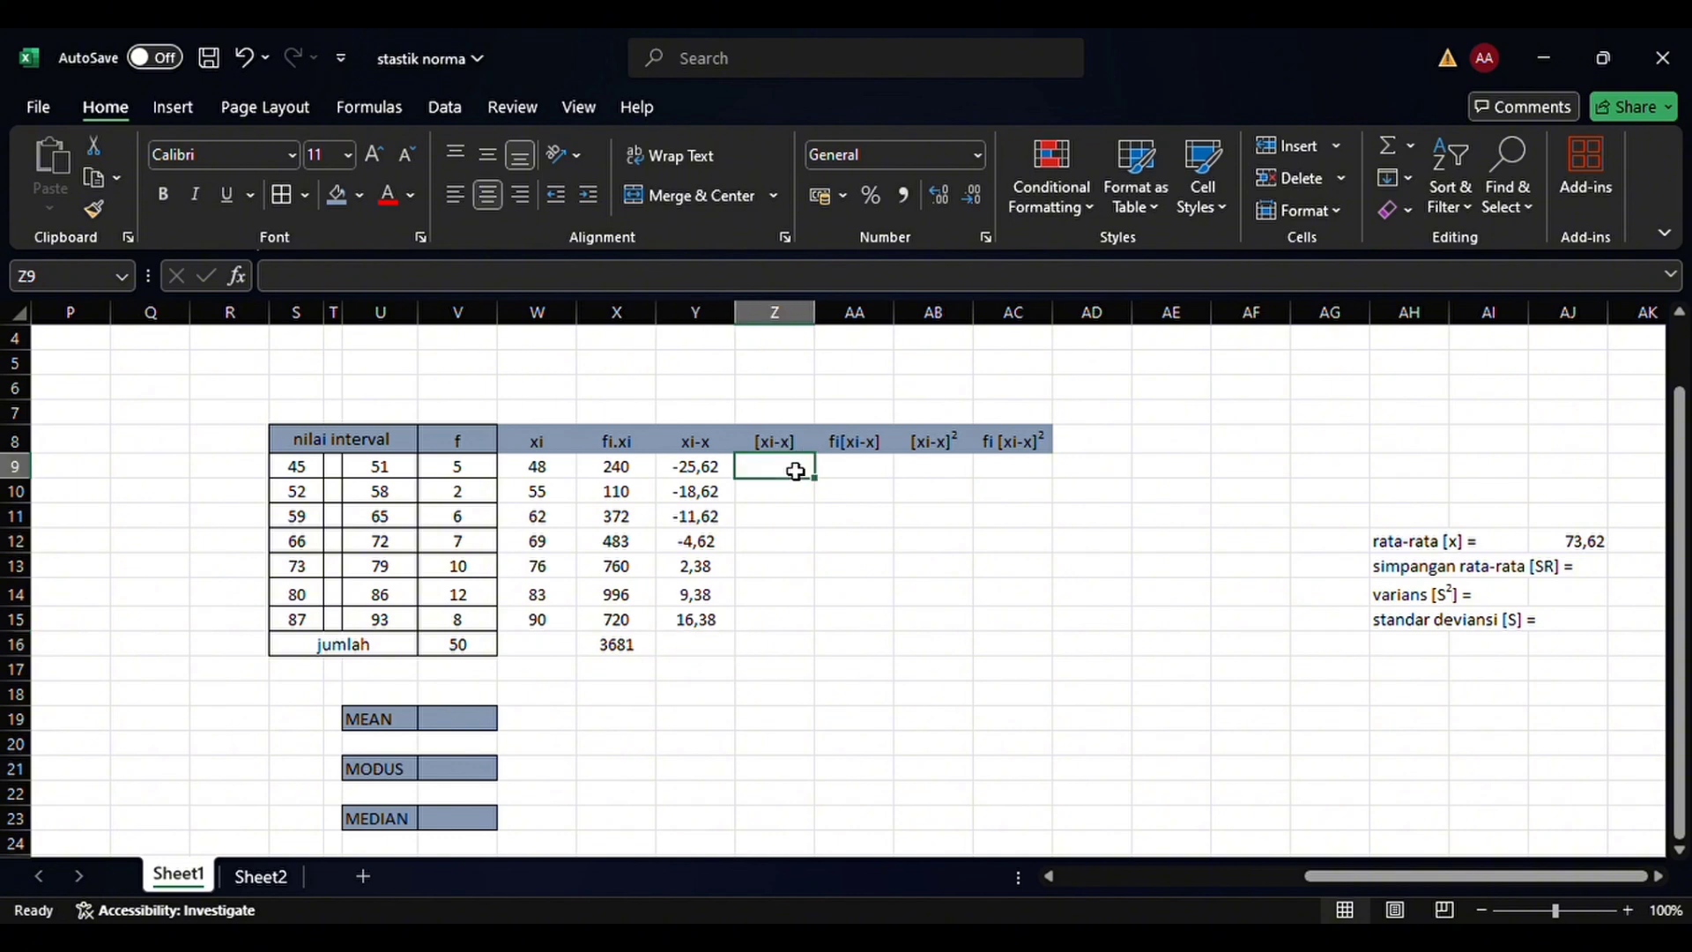
{"action": "type", "text": "="}
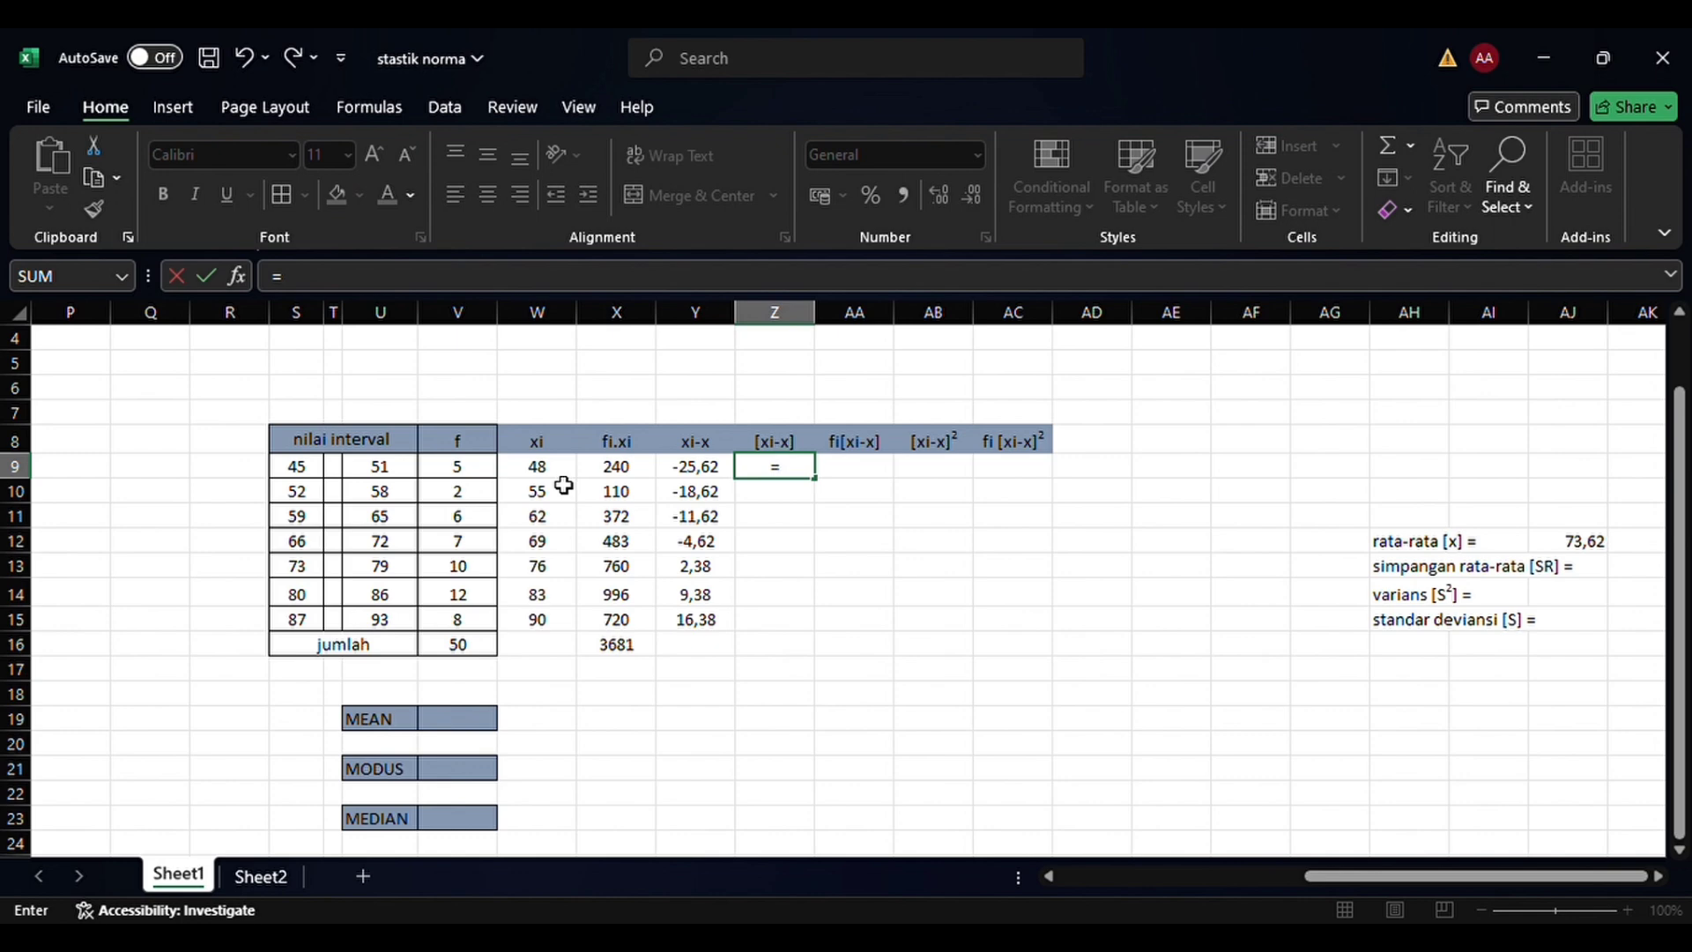
{"action": "type", "text": "mi"}
{"action": "key", "text": "BackSpace"}
{"action": "left_click", "coordinate": [735, 472]}
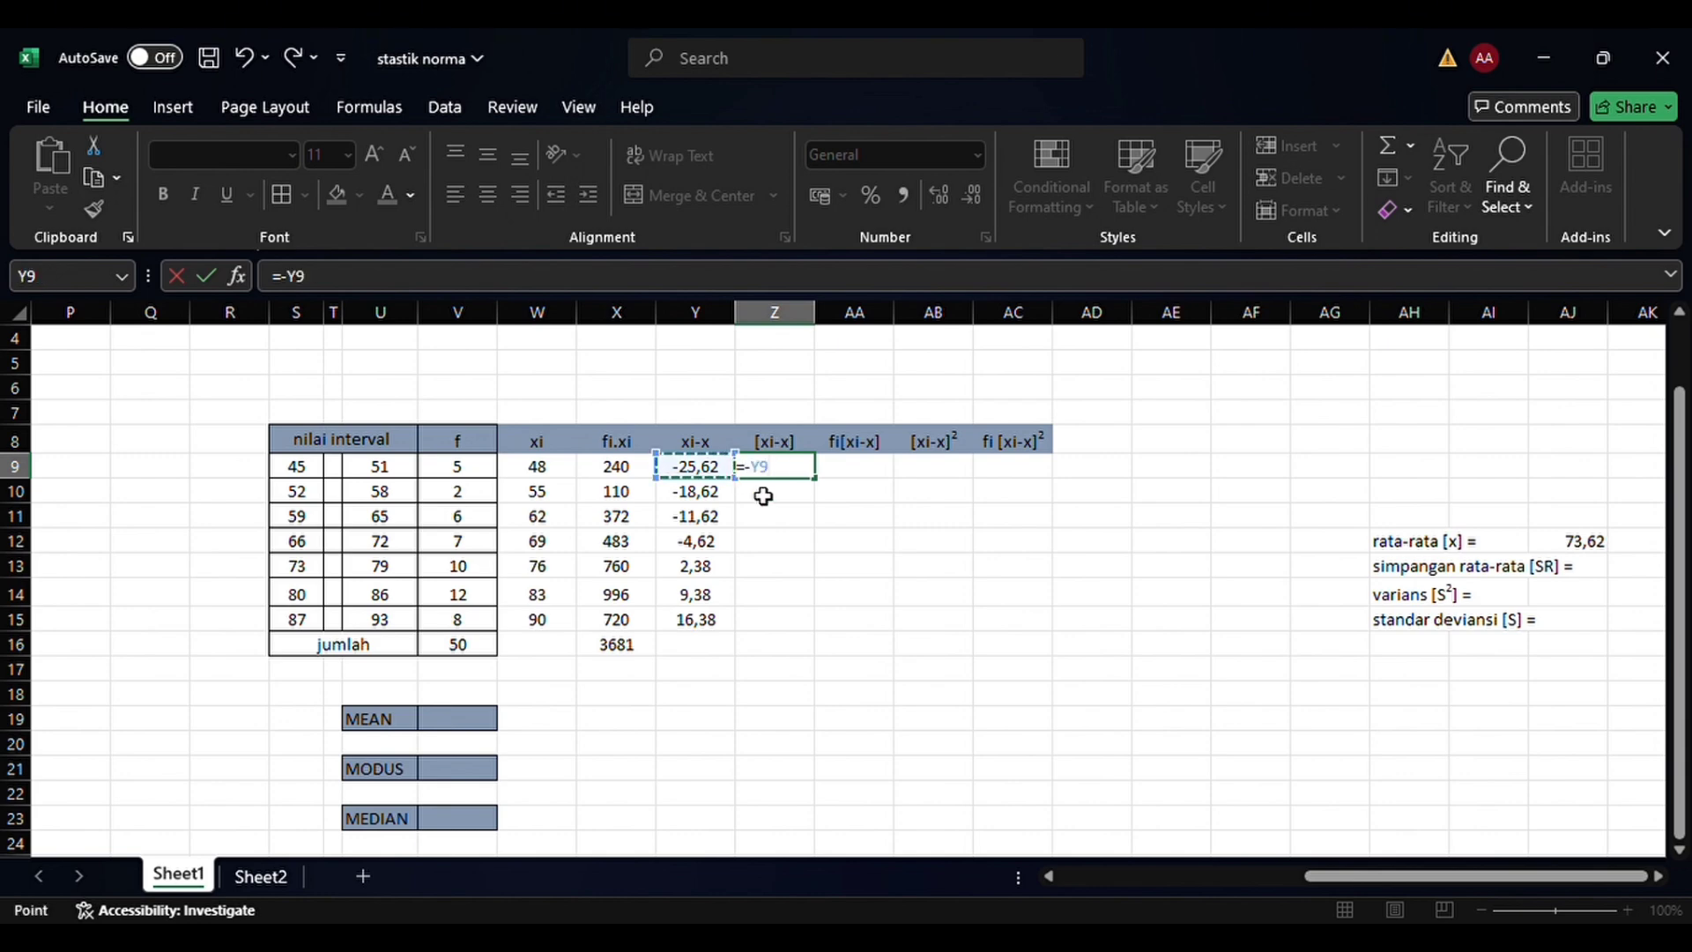
{"action": "key", "text": "Return"}
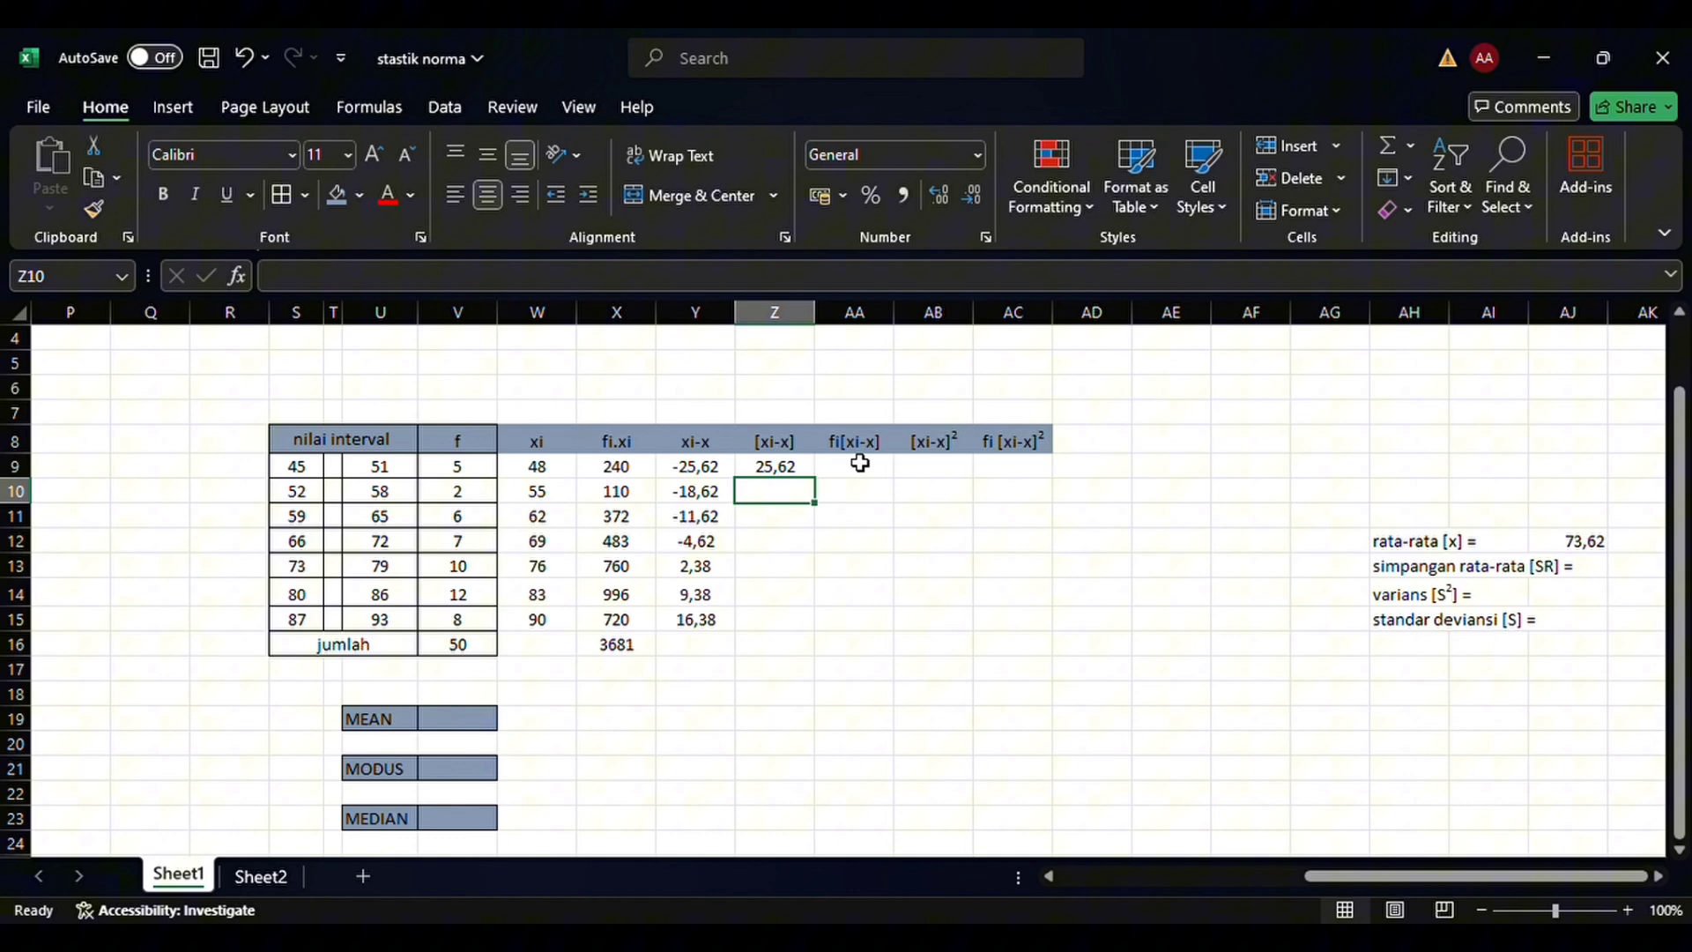
Fill the sign-reversing formula in Z9 down through Z12 for the classes with negative deviations
{"action": "left_click", "coordinate": [811, 474]}
{"action": "left_click_drag", "start_coordinate": [814, 478], "coordinate": [796, 551]}
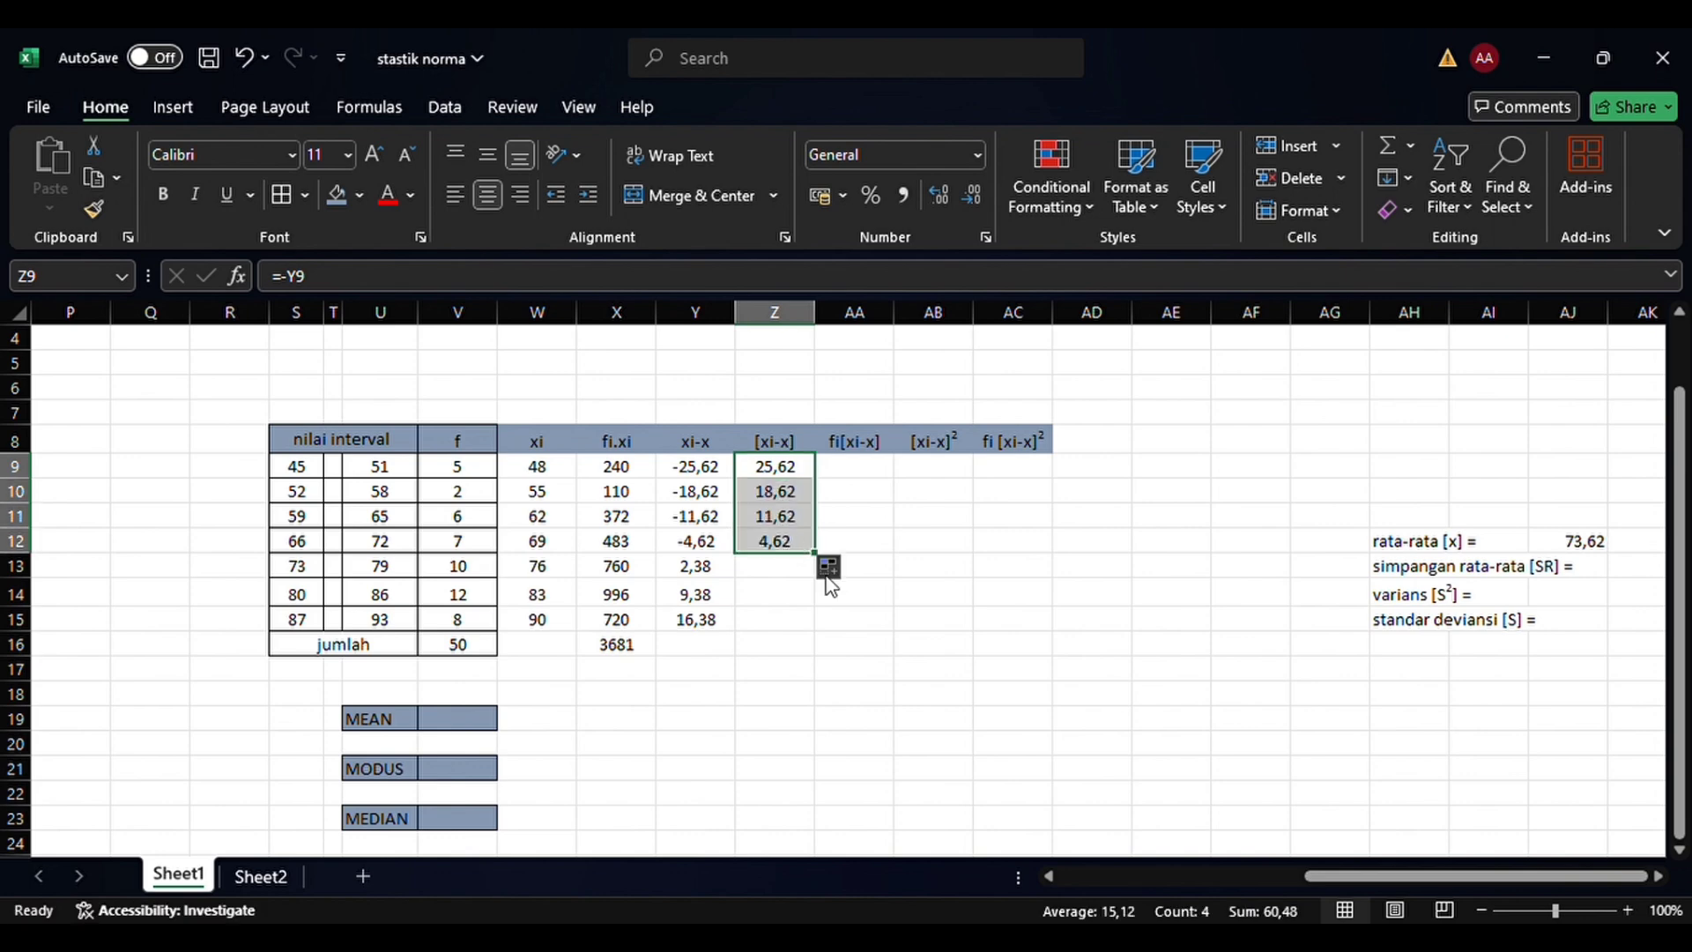
{"action": "left_click", "coordinate": [846, 626]}
Complete the [xi-x] column for the last three classes by setting Z13, Z14 and Z15 to =Y13, =Y14 and =Y15
{"action": "left_click", "coordinate": [781, 573]}
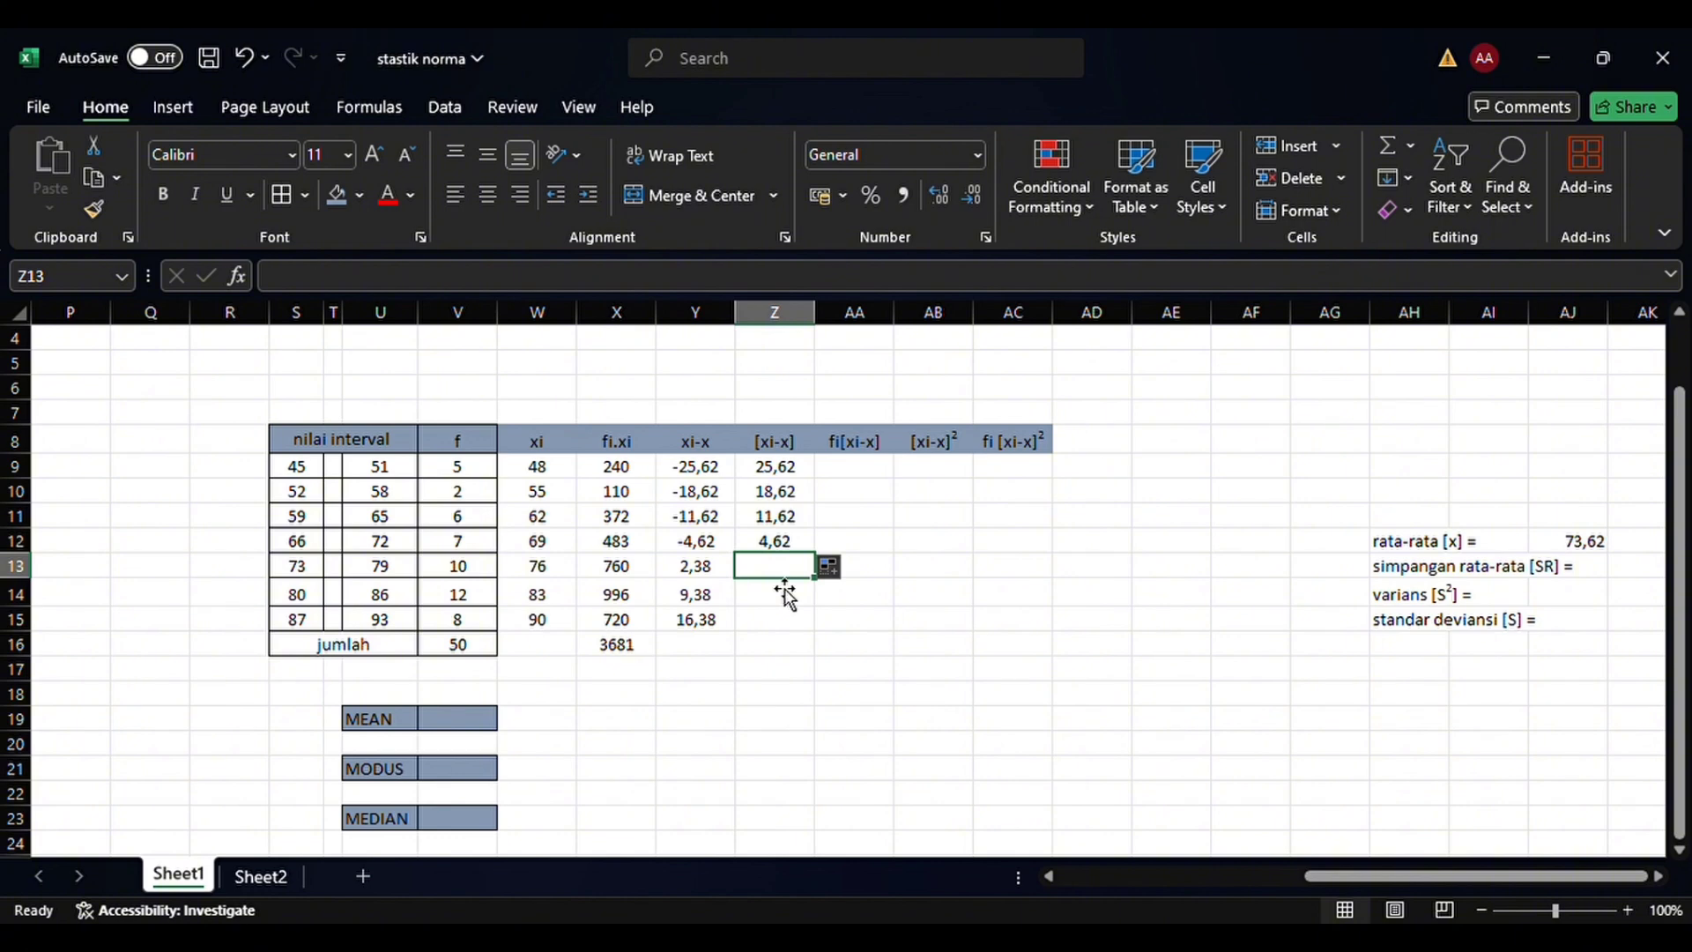
{"action": "type", "text": "="}
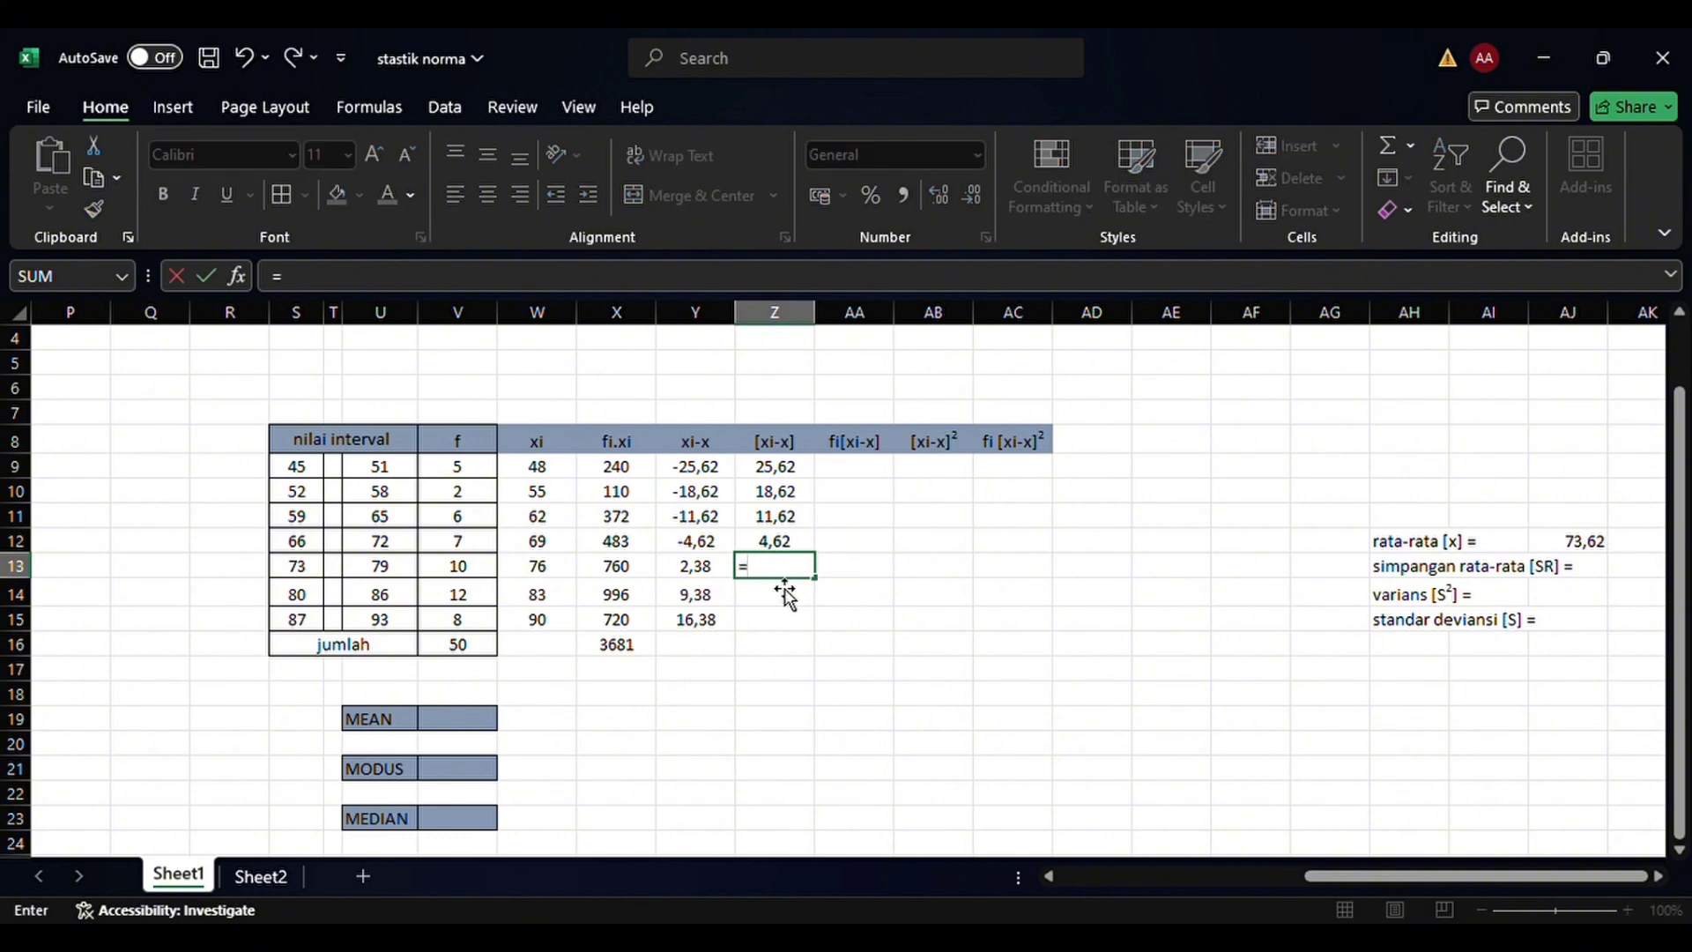
{"action": "left_click", "coordinate": [709, 571]}
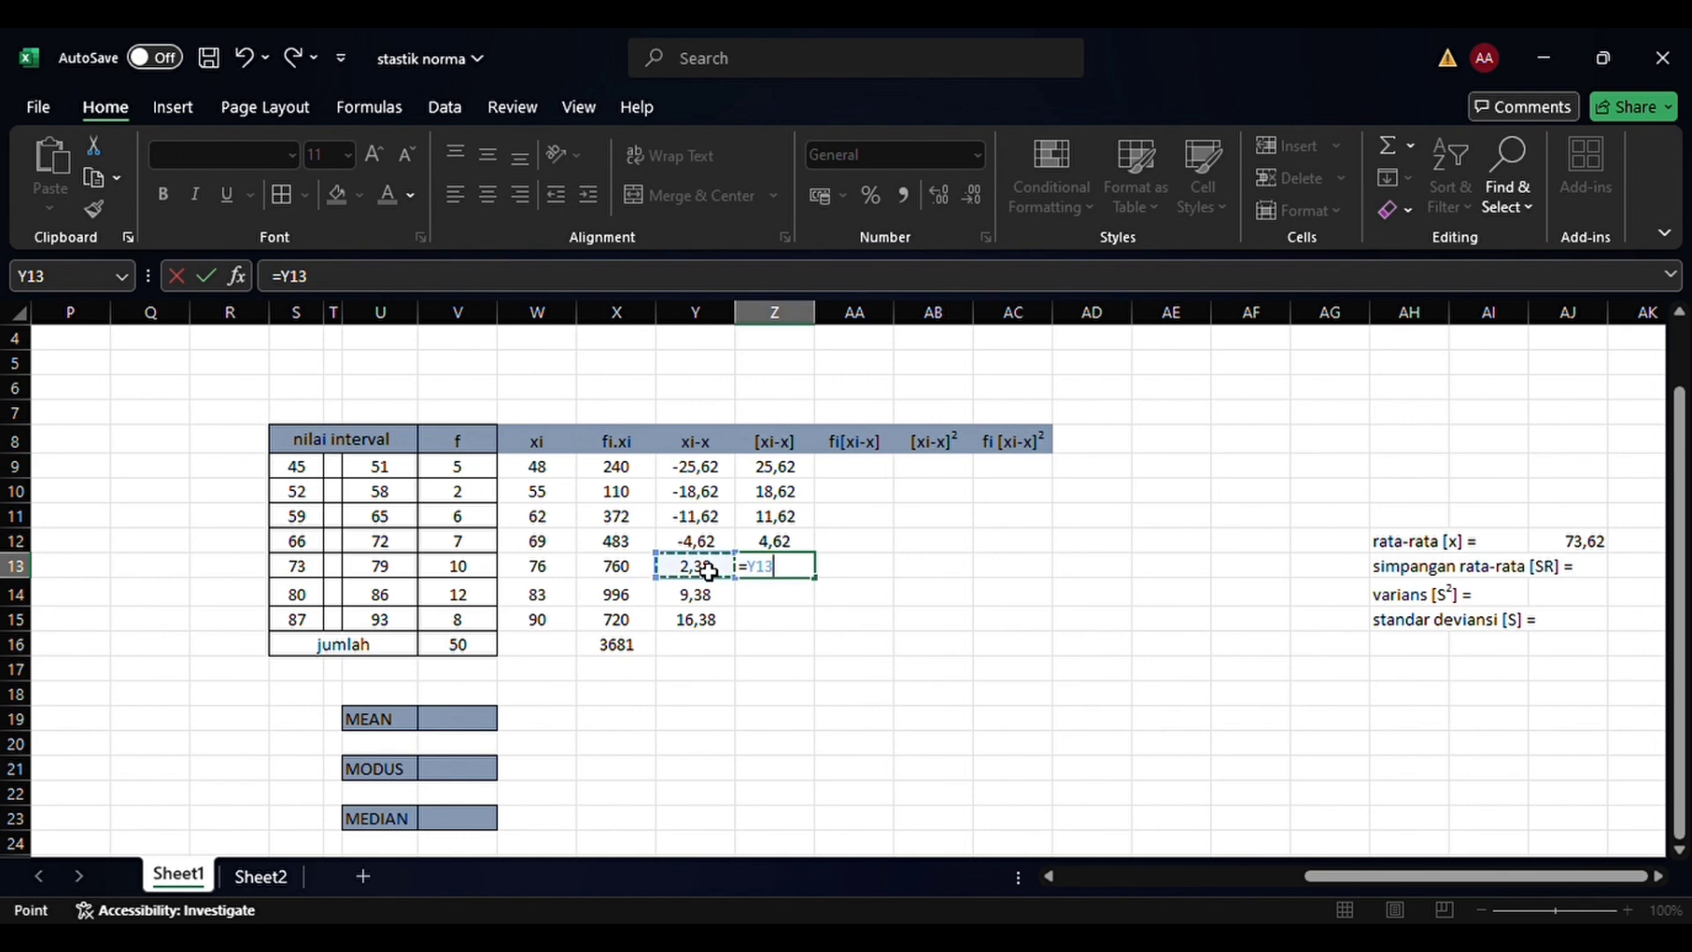
{"action": "key", "text": "Return"}
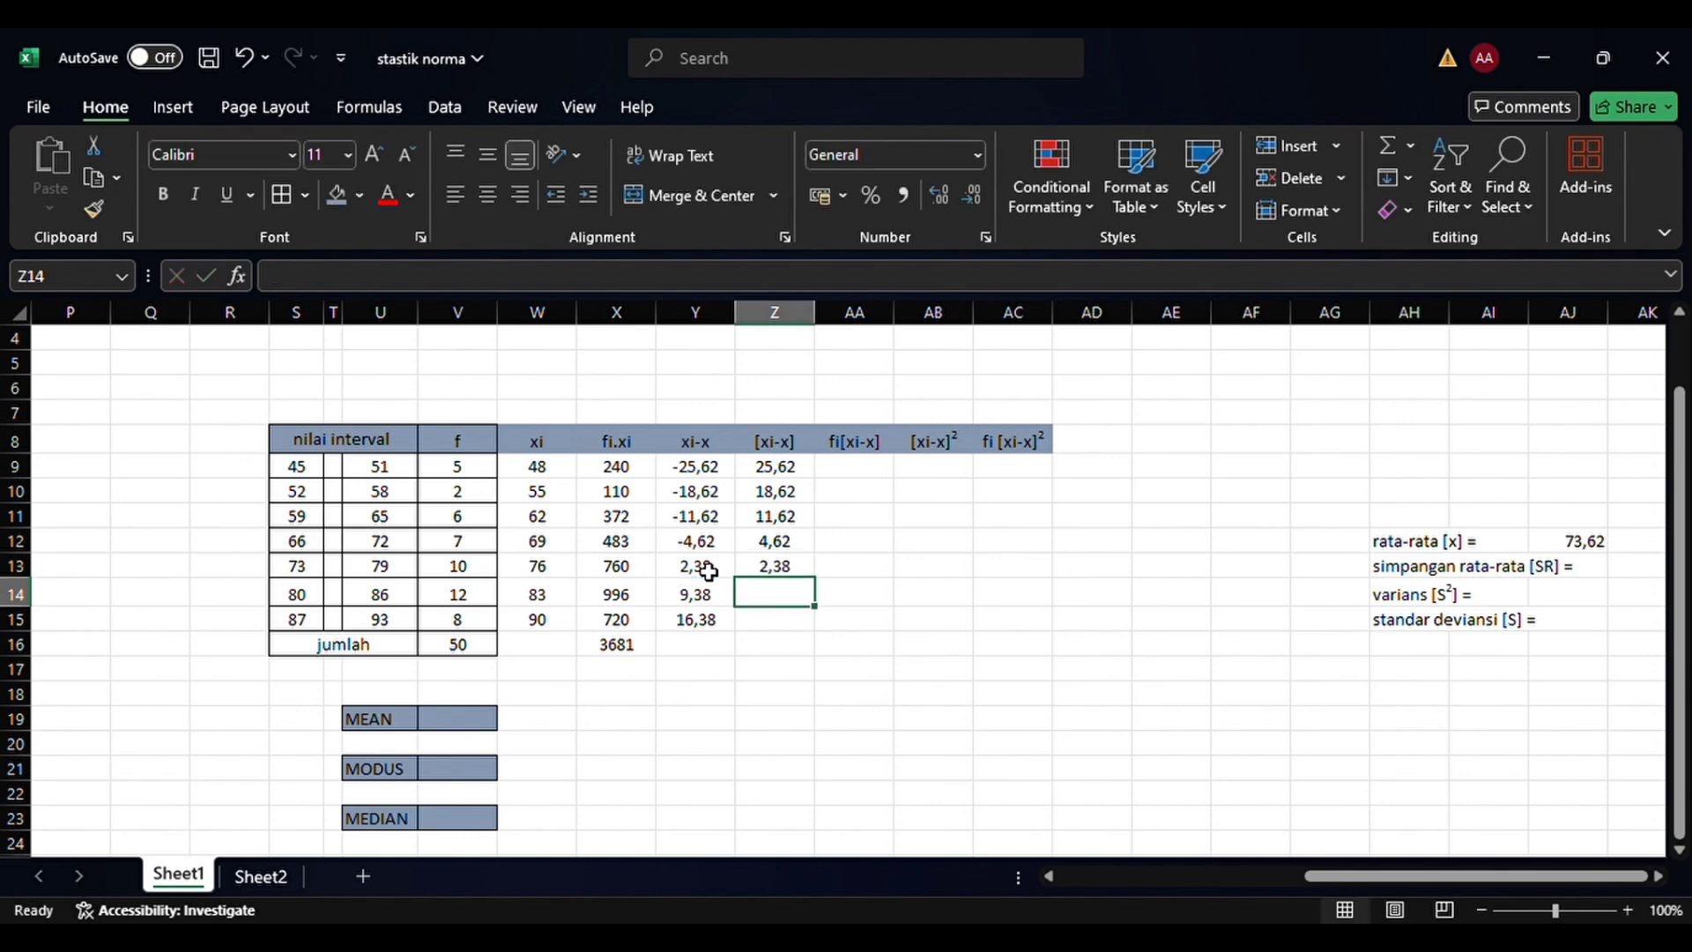
{"action": "type", "text": "="}
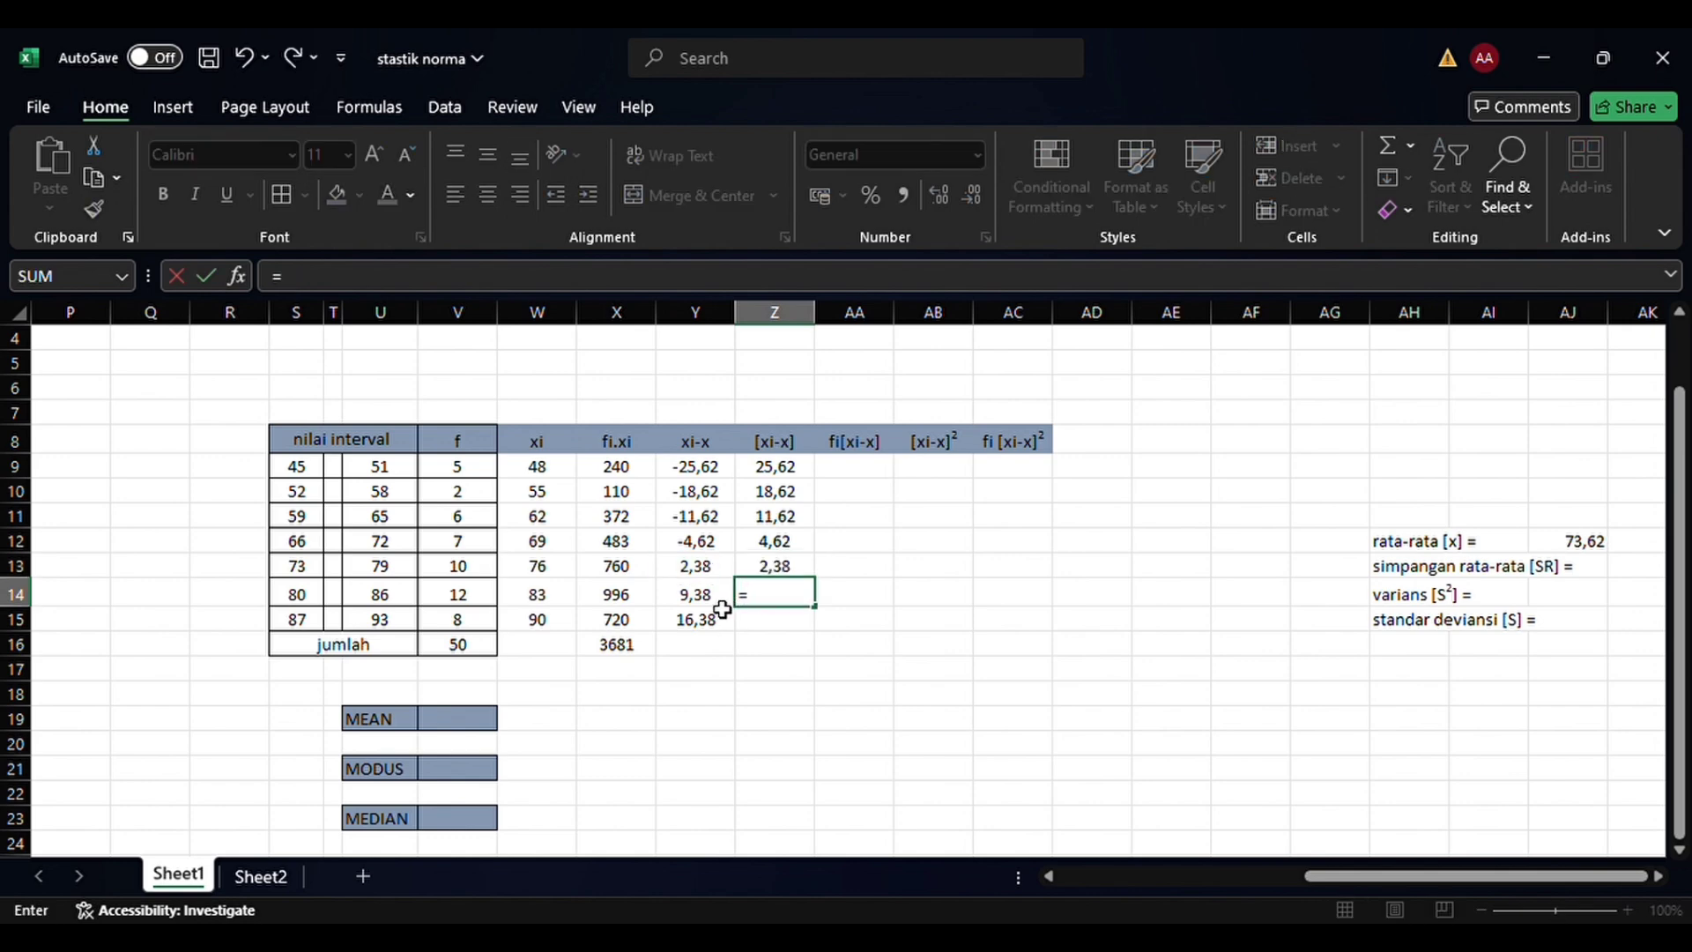
{"action": "left_click", "coordinate": [718, 601]}
{"action": "key", "text": "Return"}
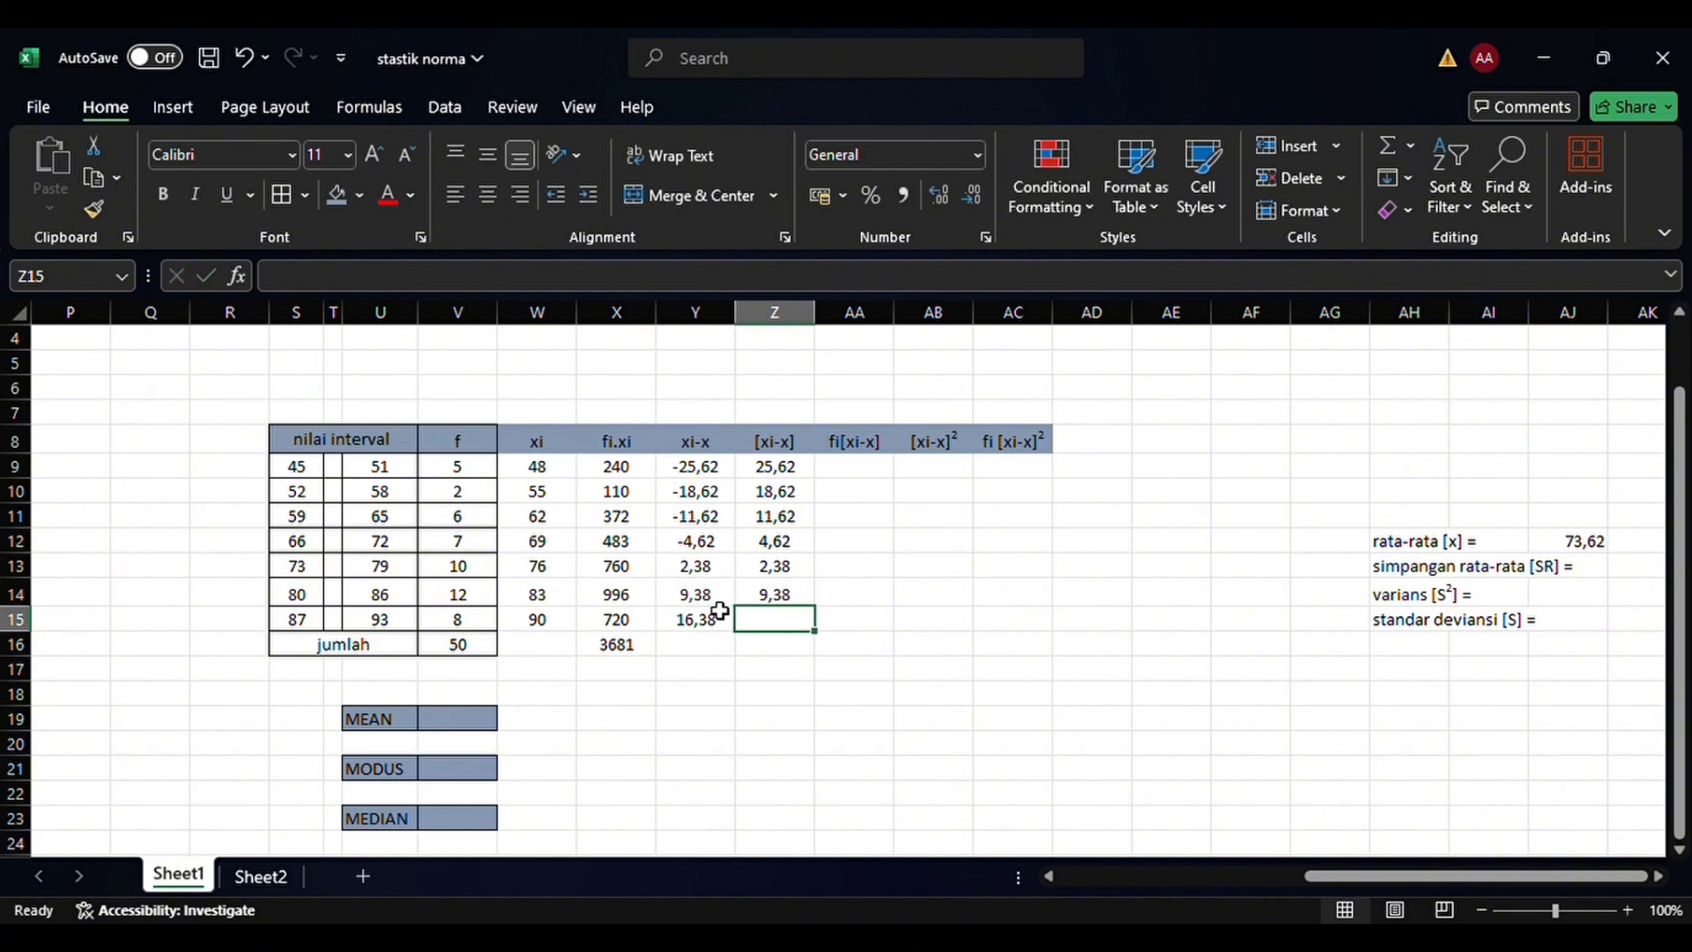
{"action": "type", "text": "="}
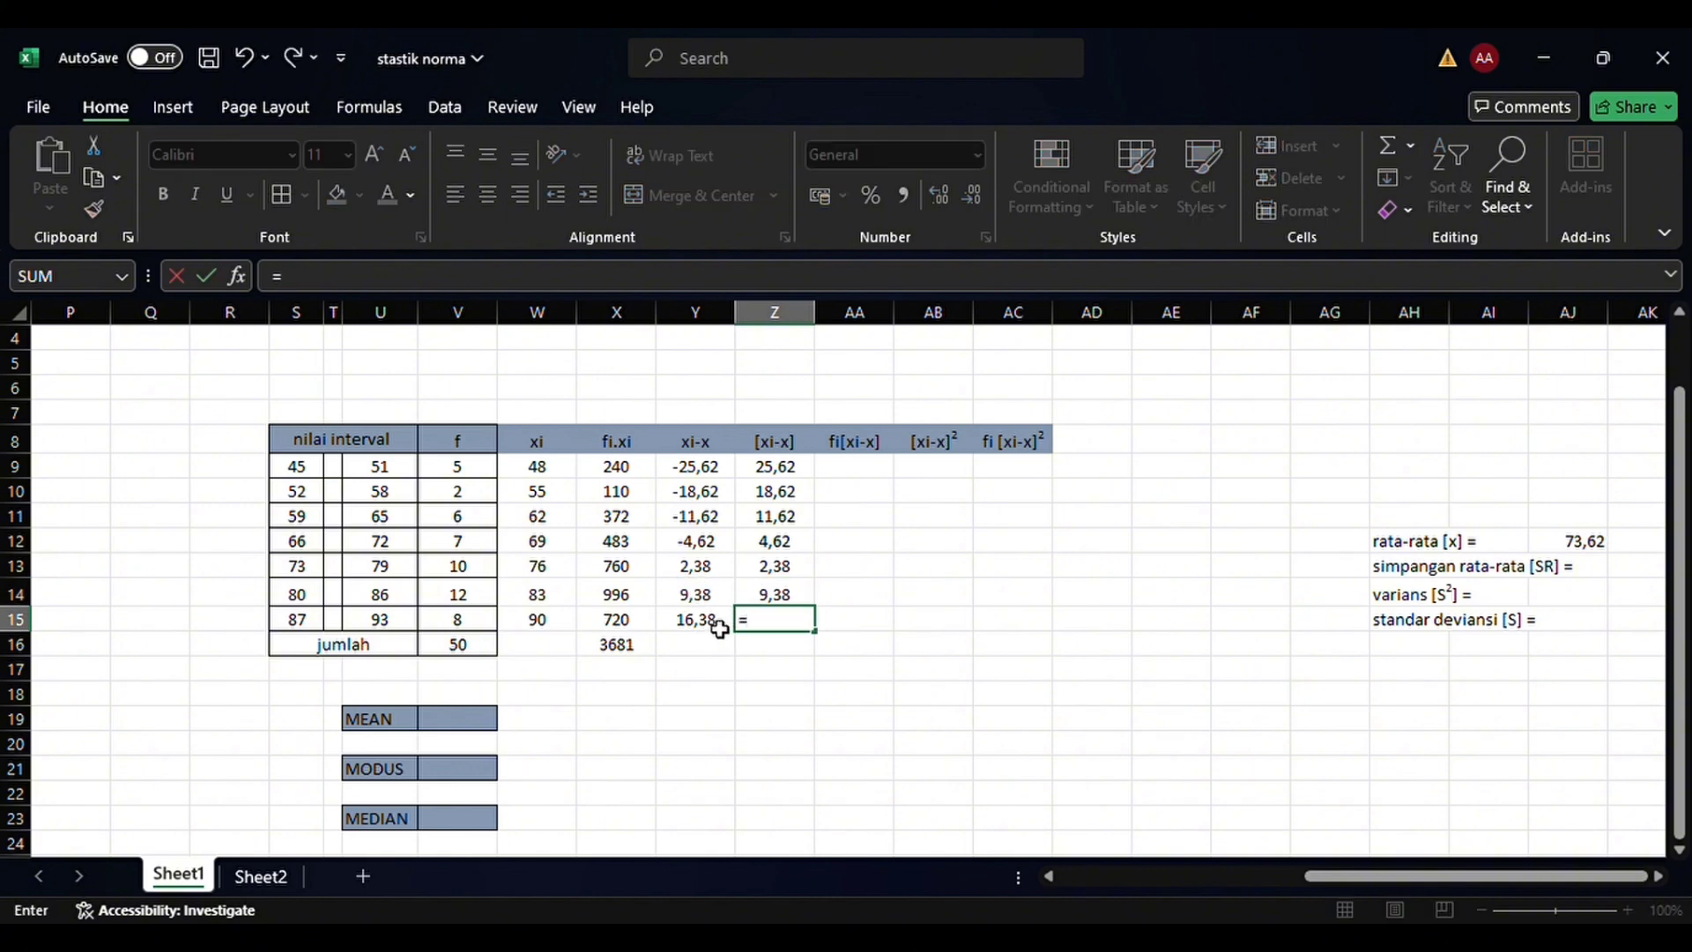
{"action": "left_click", "coordinate": [718, 627]}
{"action": "key", "text": "Return"}
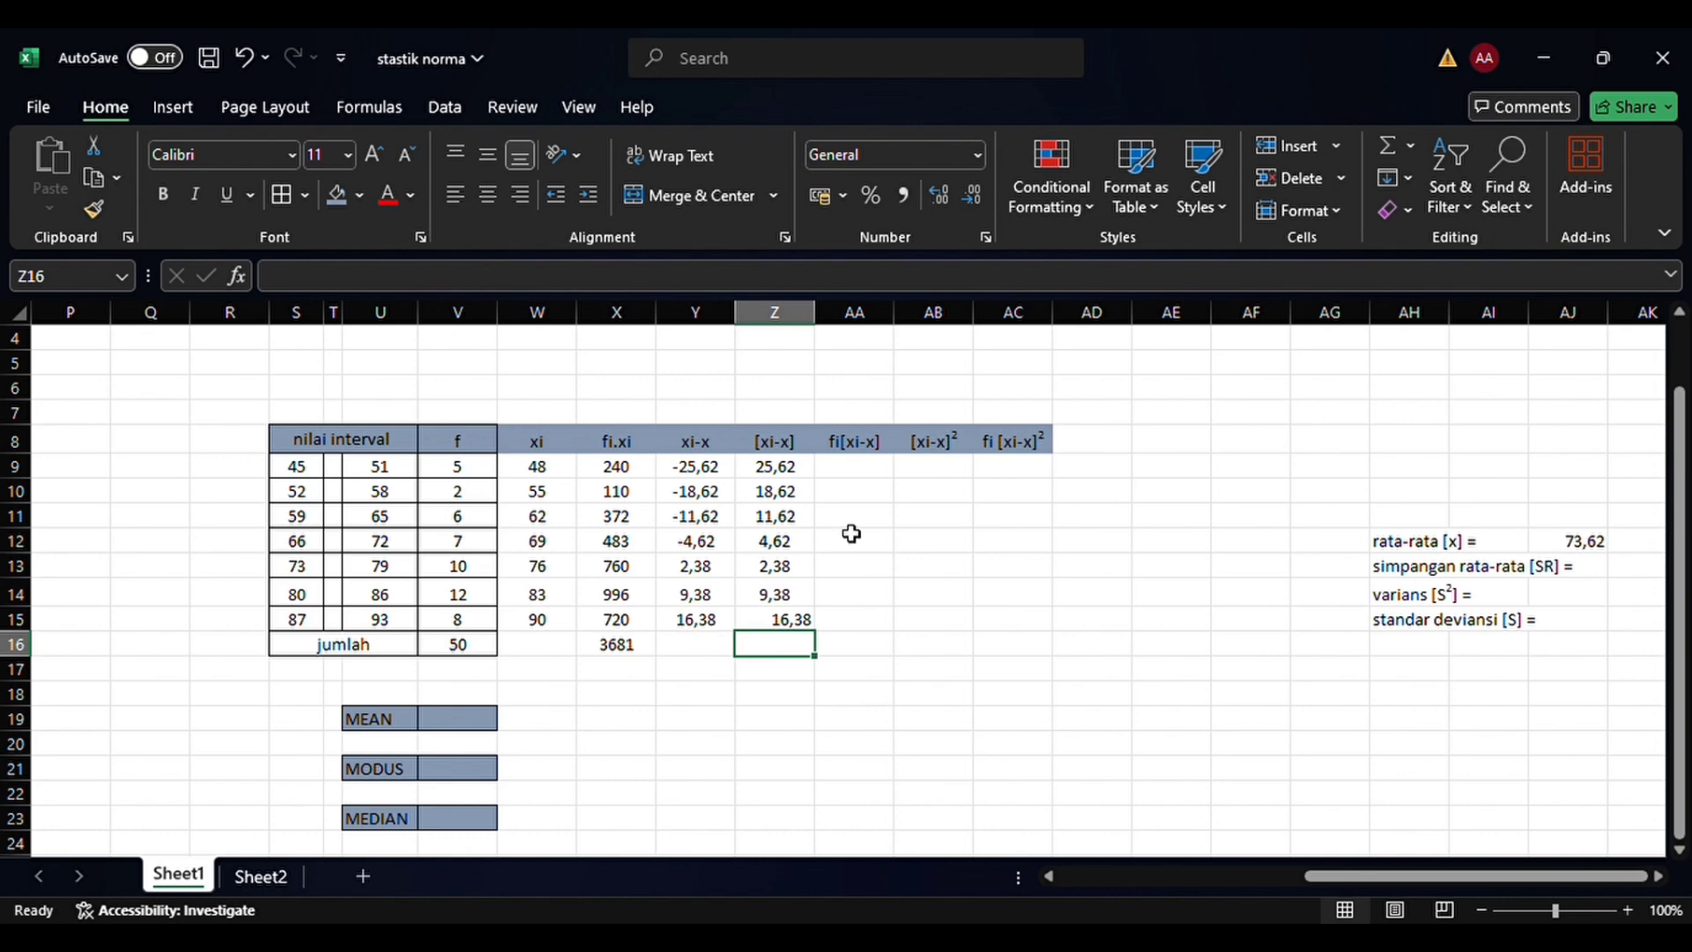
Center the [xi-x] value of the 87–93 class in Z15 horizontally
{"action": "left_click", "coordinate": [849, 632]}
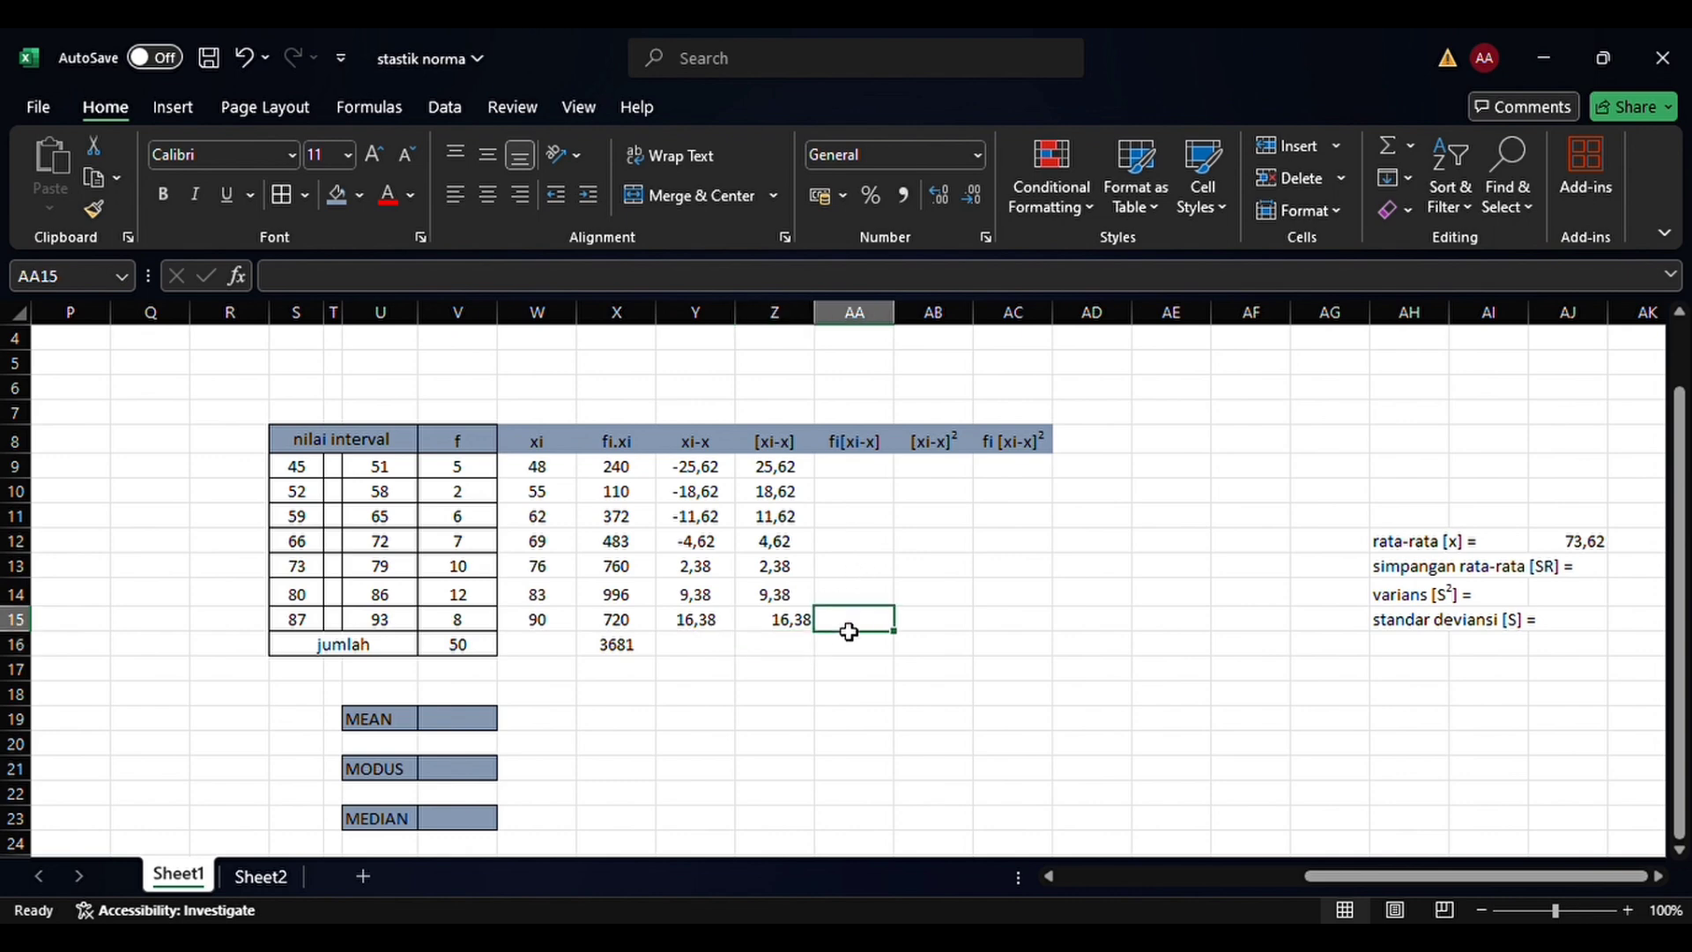
{"action": "left_click", "coordinate": [795, 626]}
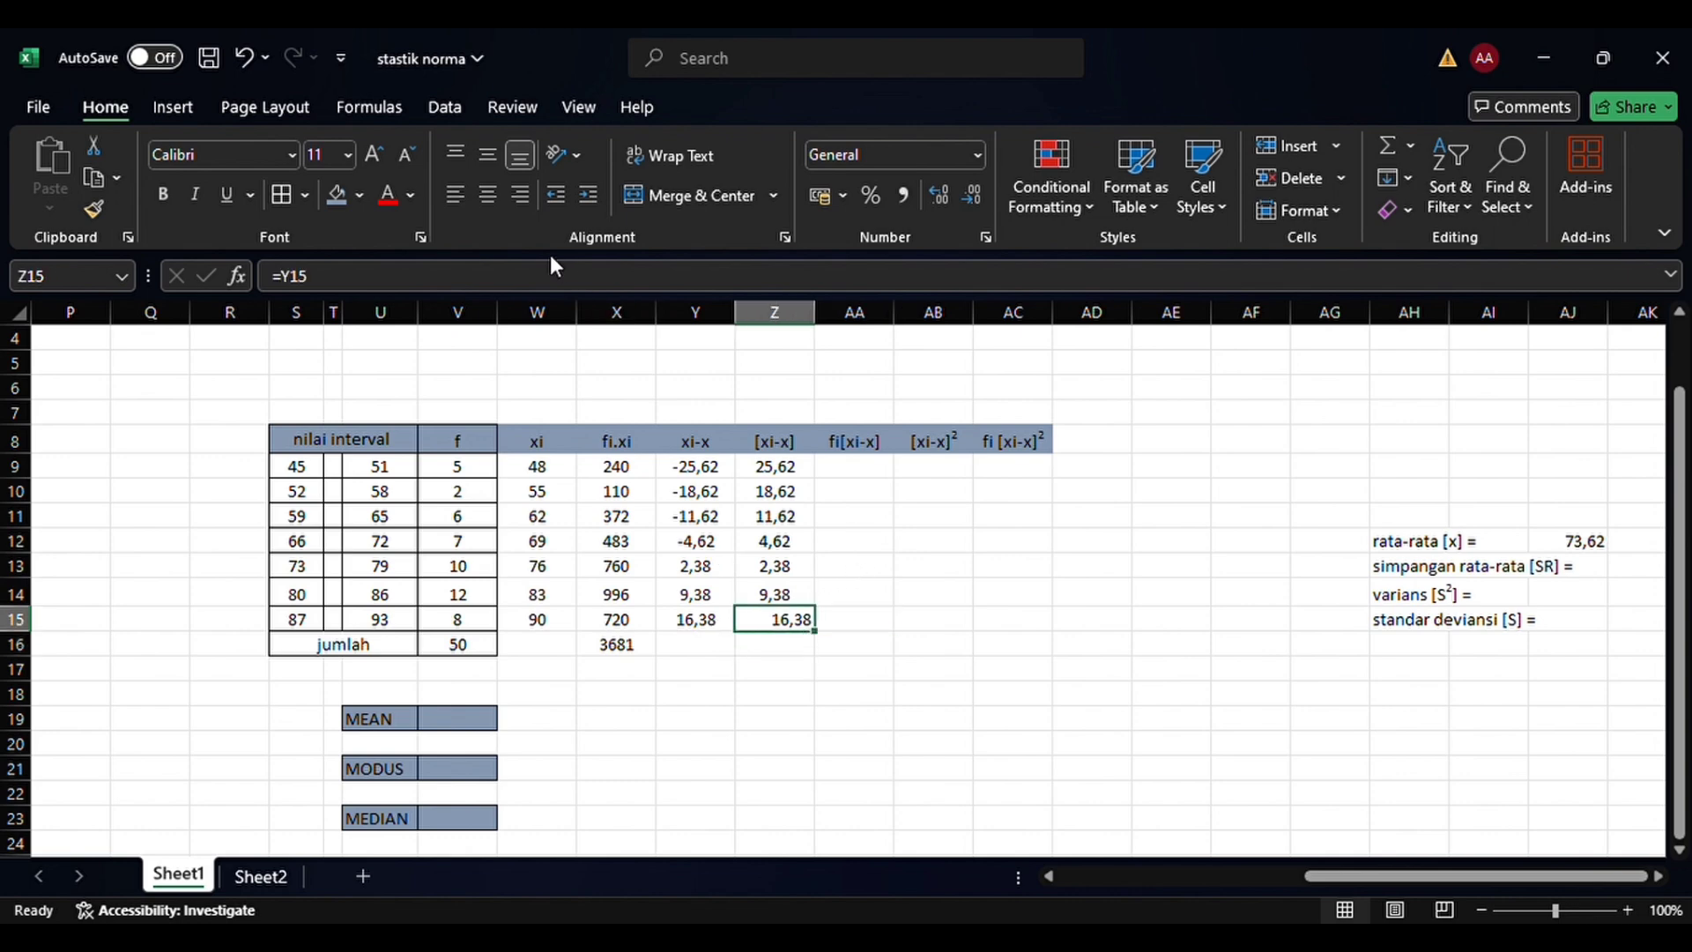
{"action": "left_click", "coordinate": [497, 208]}
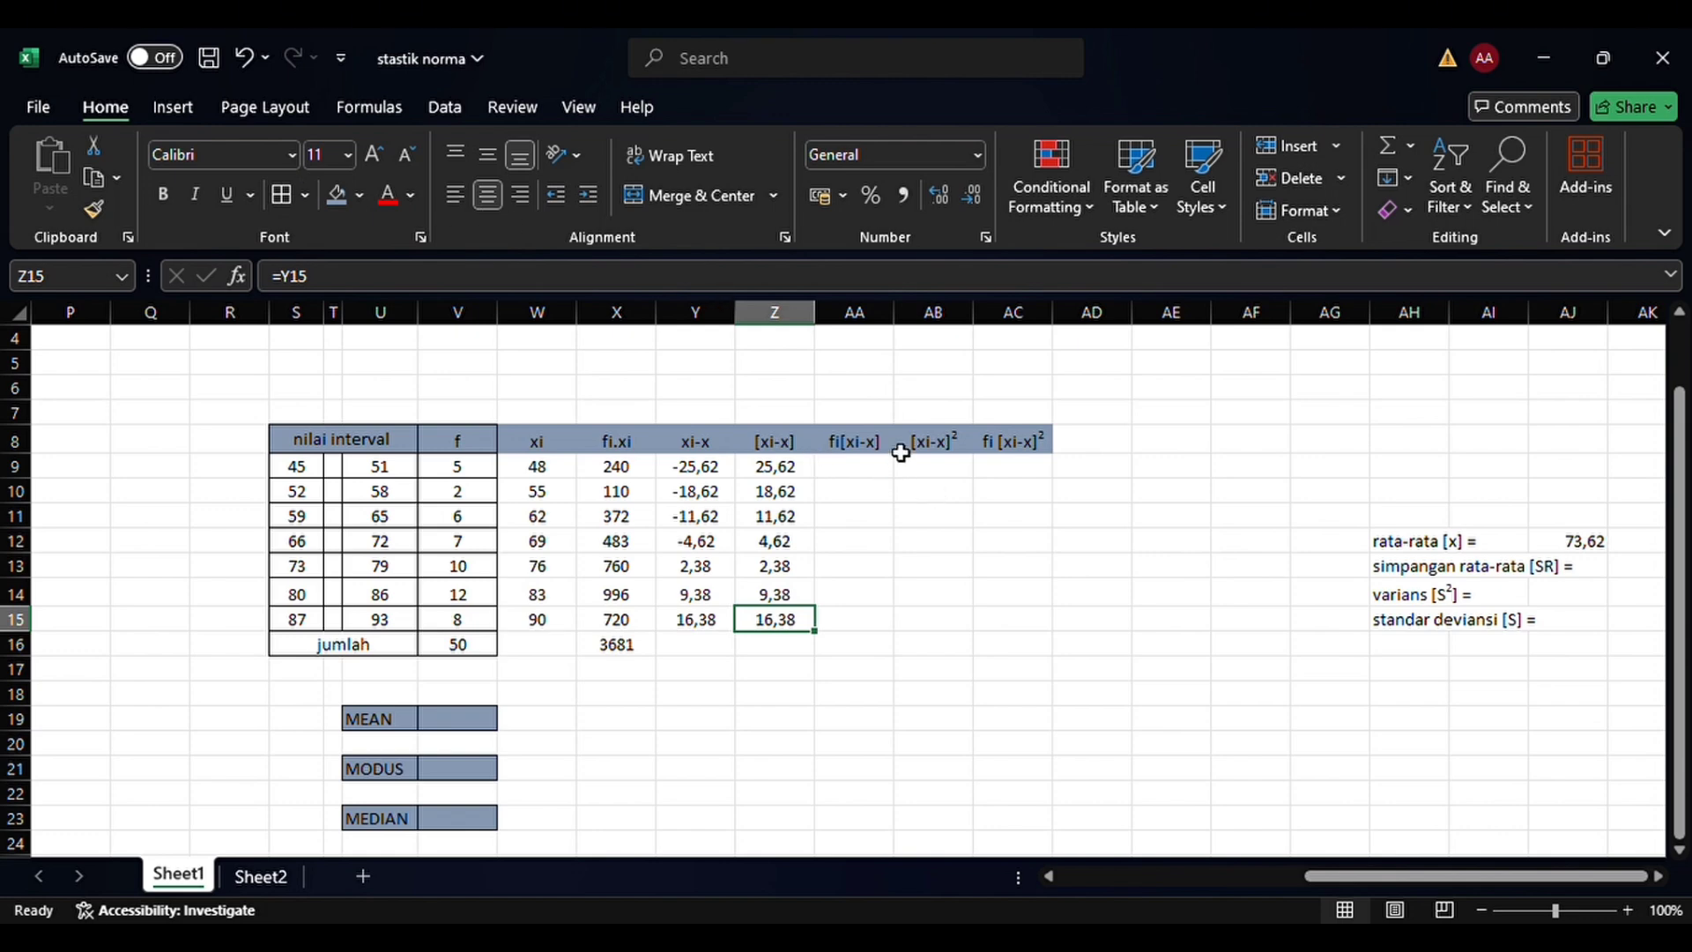
Calculate fi[xi-x] for the 45–51 class in AA9 with the formula =(V9*Z9)
{"action": "left_click", "coordinate": [855, 474]}
{"action": "type", "text": "="}
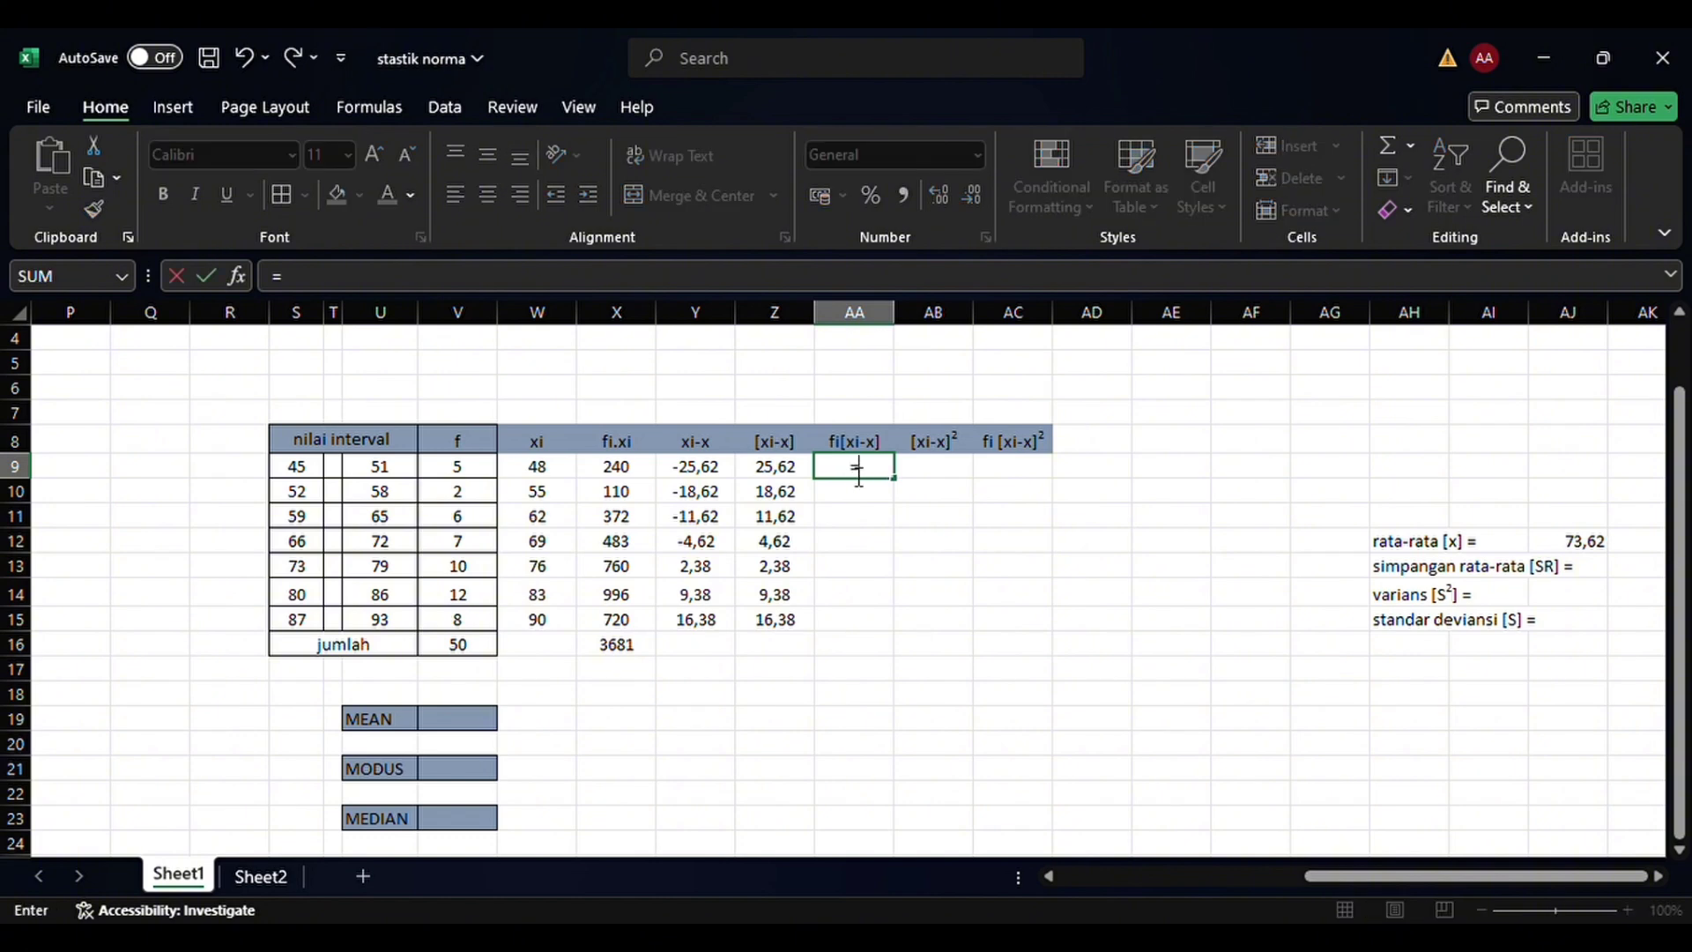
{"action": "type", "text": "("}
{"action": "left_click", "coordinate": [484, 475]}
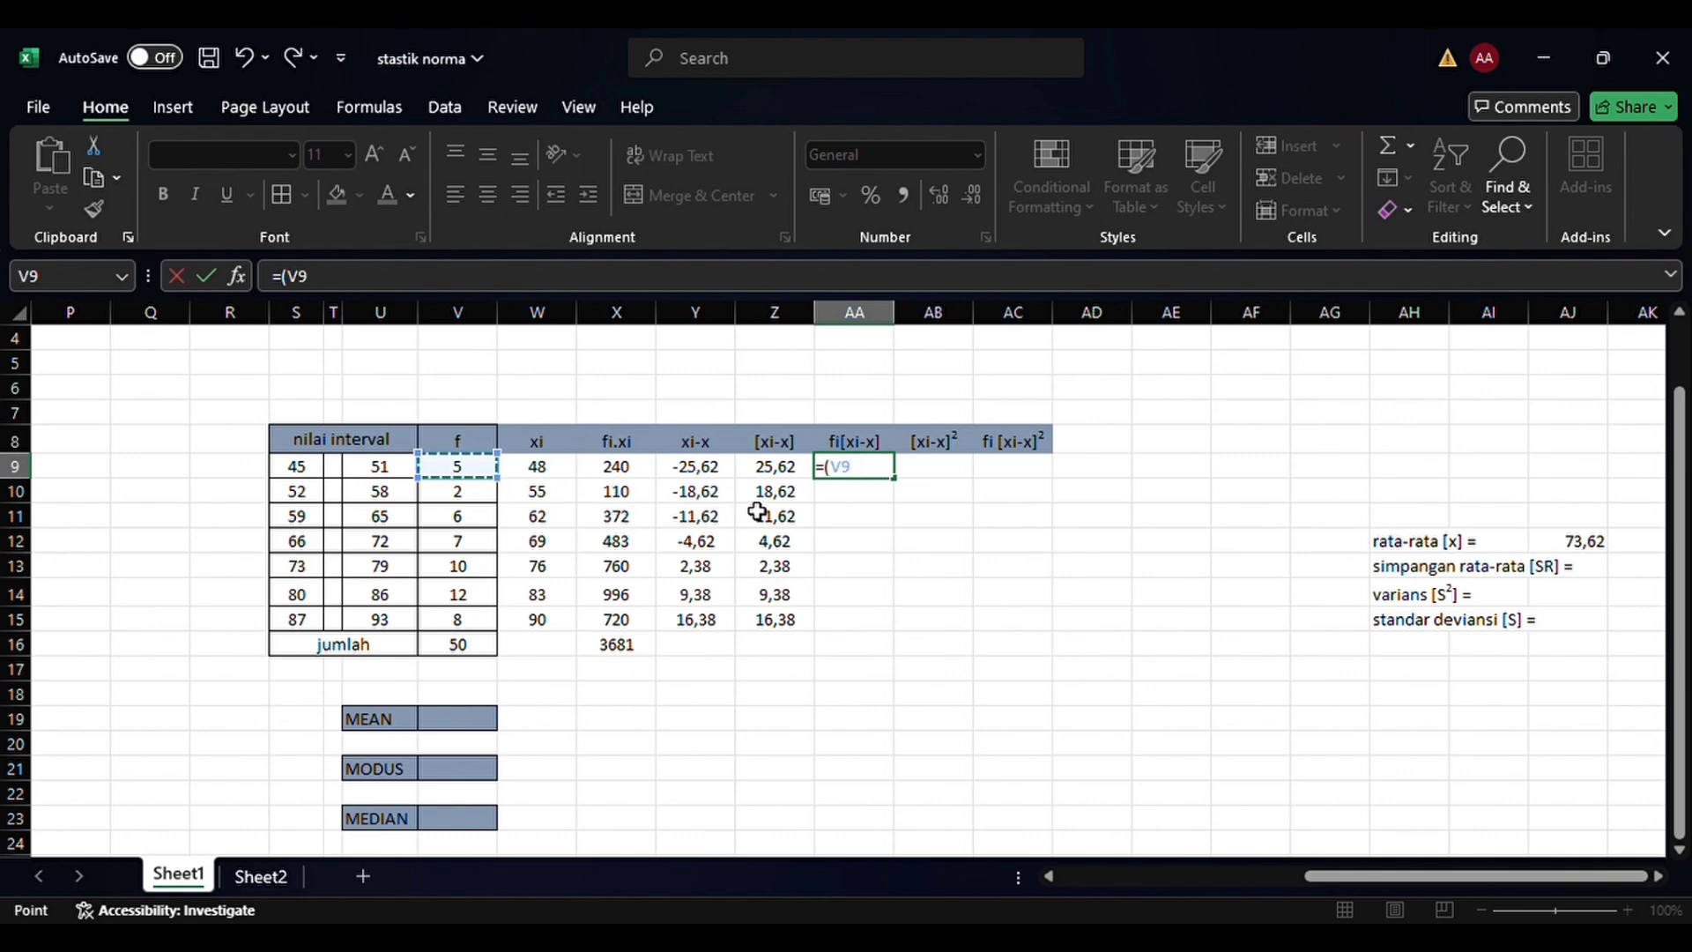
{"action": "type", "text": "*"}
{"action": "left_click", "coordinate": [789, 469]}
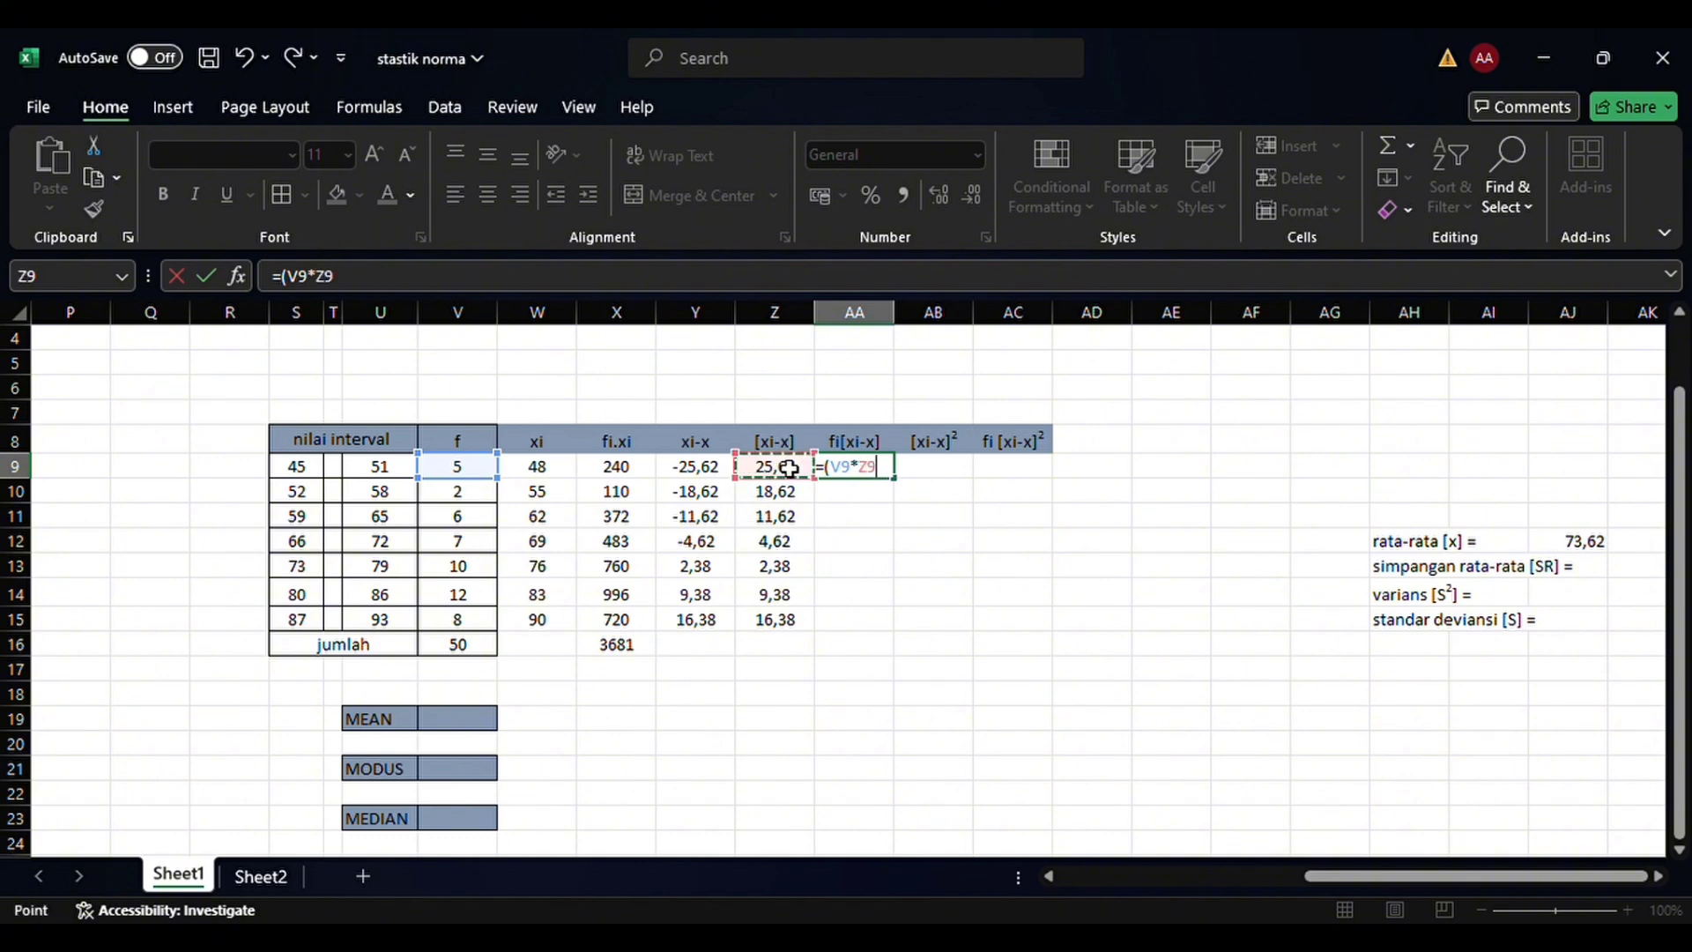
{"action": "type", "text": ")"}
{"action": "key", "text": "Return"}
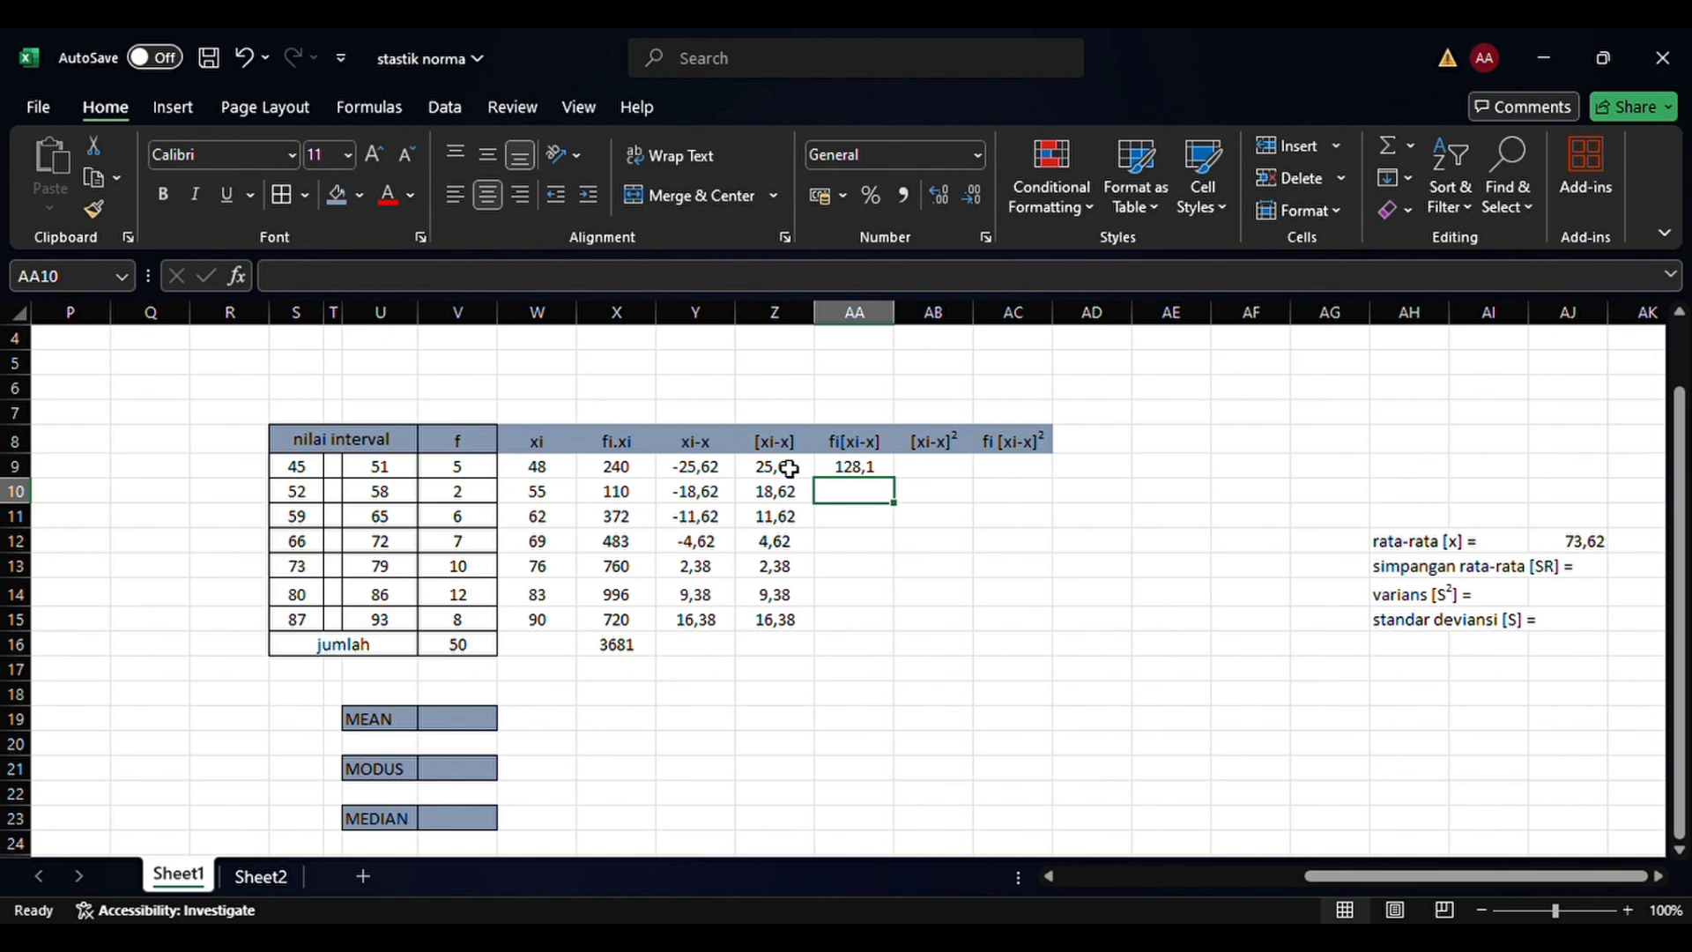
Fill the fi[xi-x] formula in AA9 down through AA15 for the remaining classes
{"action": "left_click", "coordinate": [877, 469]}
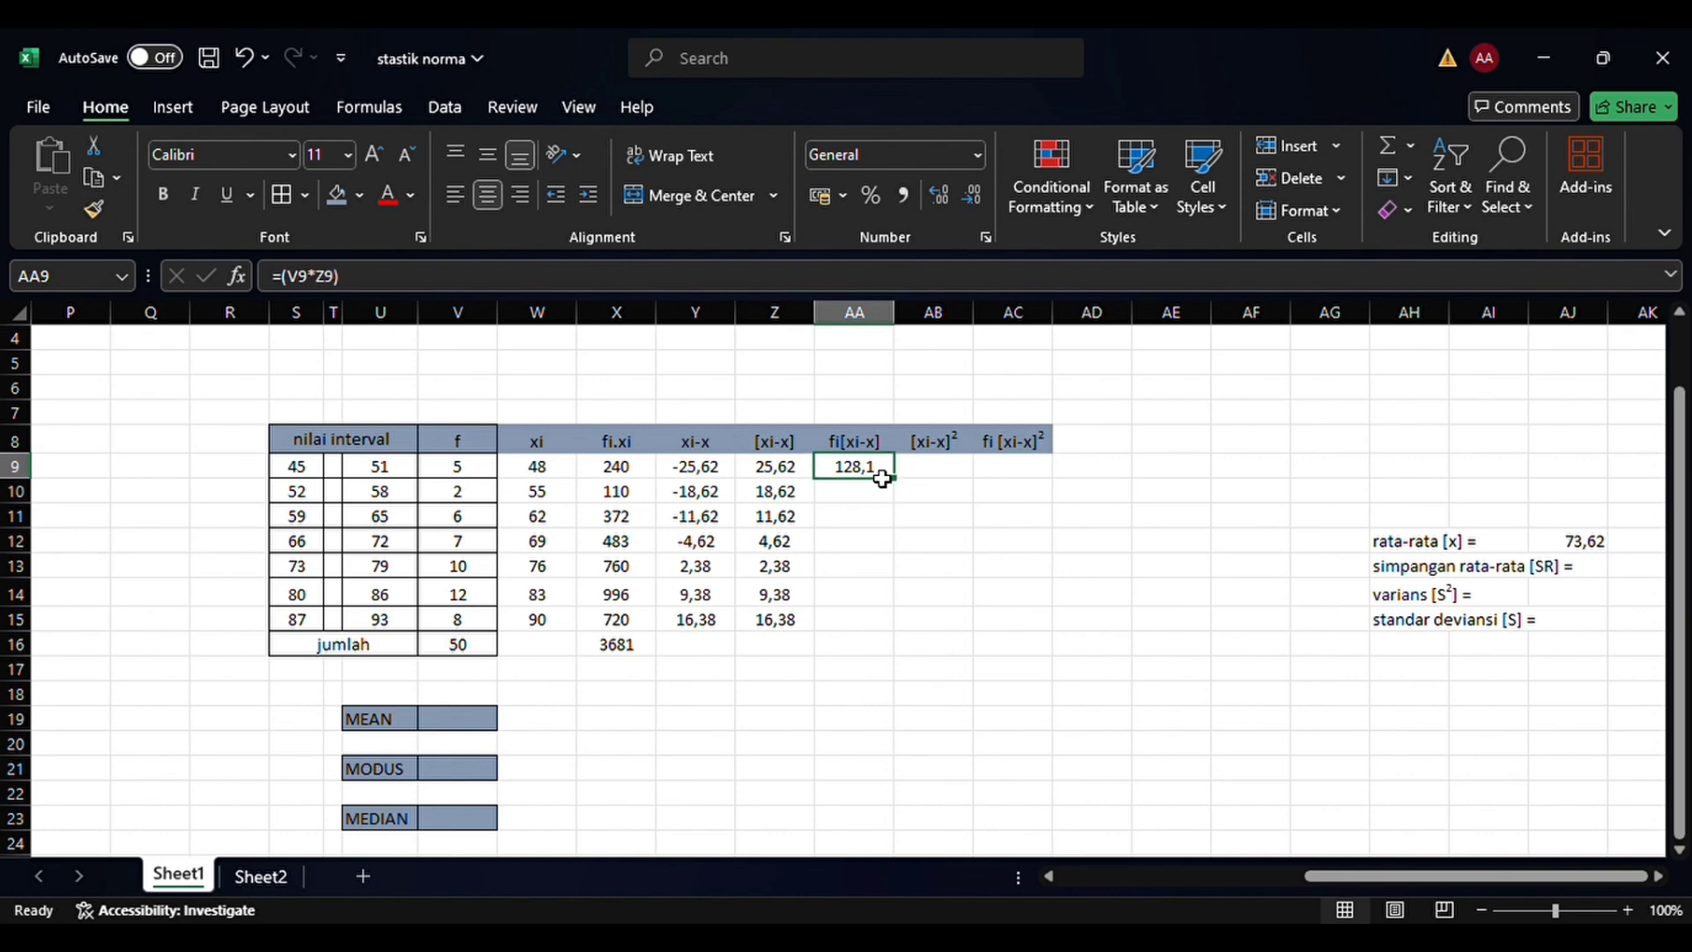
{"action": "left_click_drag", "start_coordinate": [891, 483], "coordinate": [898, 484]}
{"action": "left_click_drag", "start_coordinate": [901, 489], "coordinate": [887, 634]}
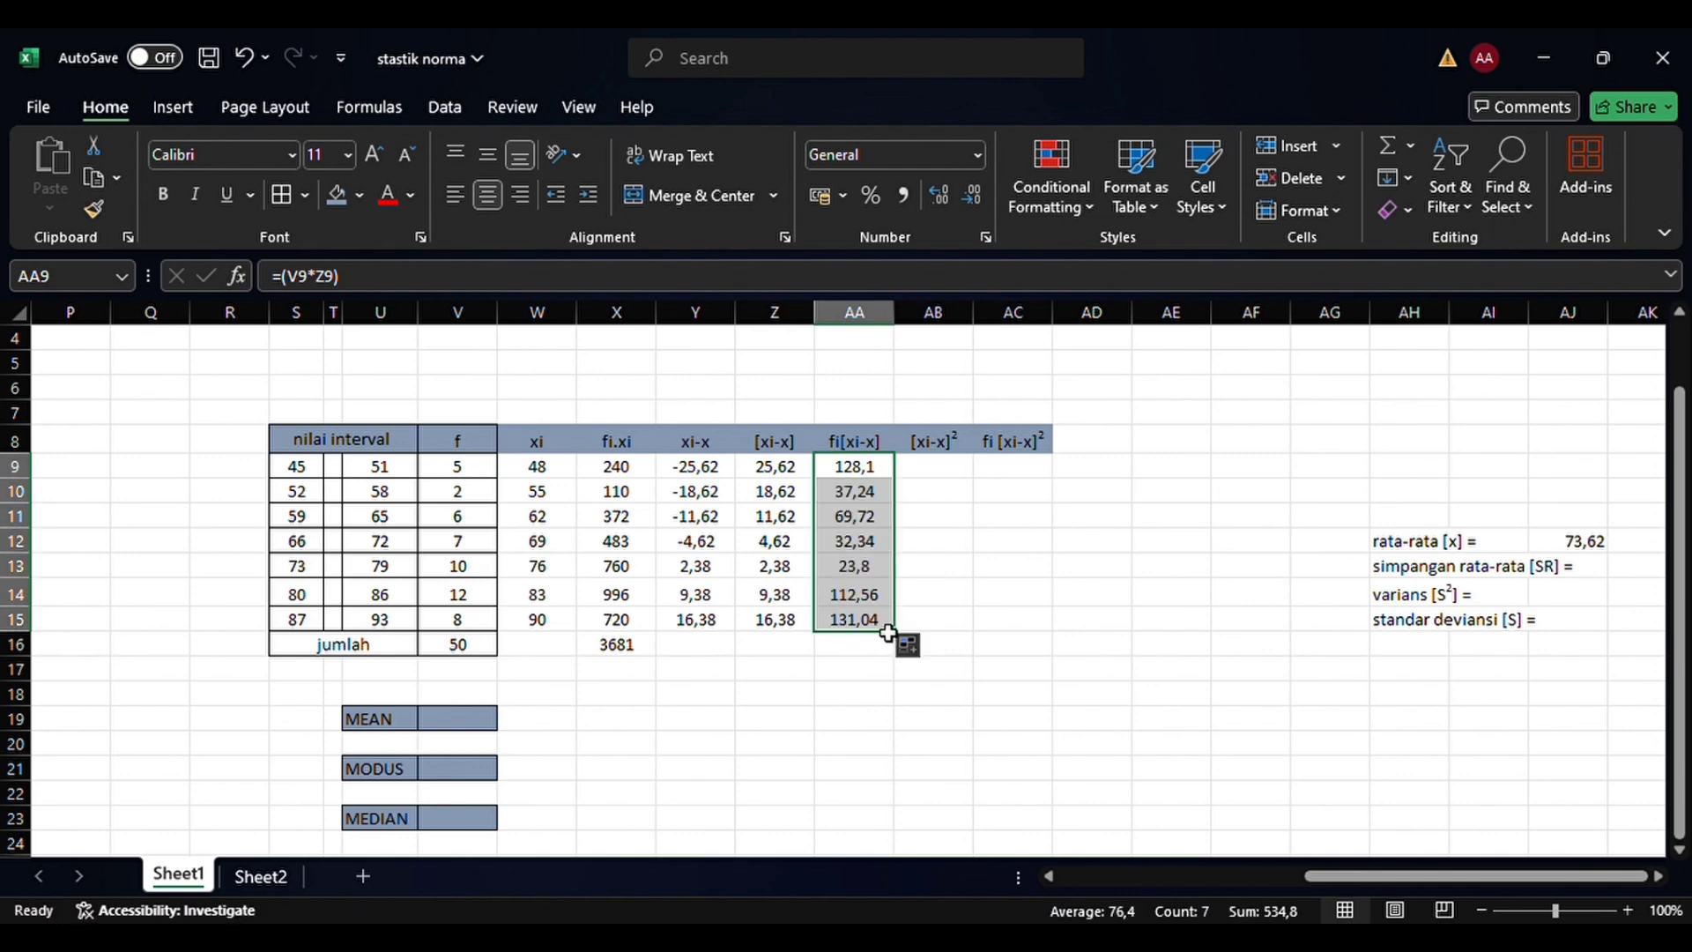
Total the fi[xi-x] column in the jumlah row at AA16 with =SUM(AA9:AA15)
{"action": "left_click", "coordinate": [886, 645]}
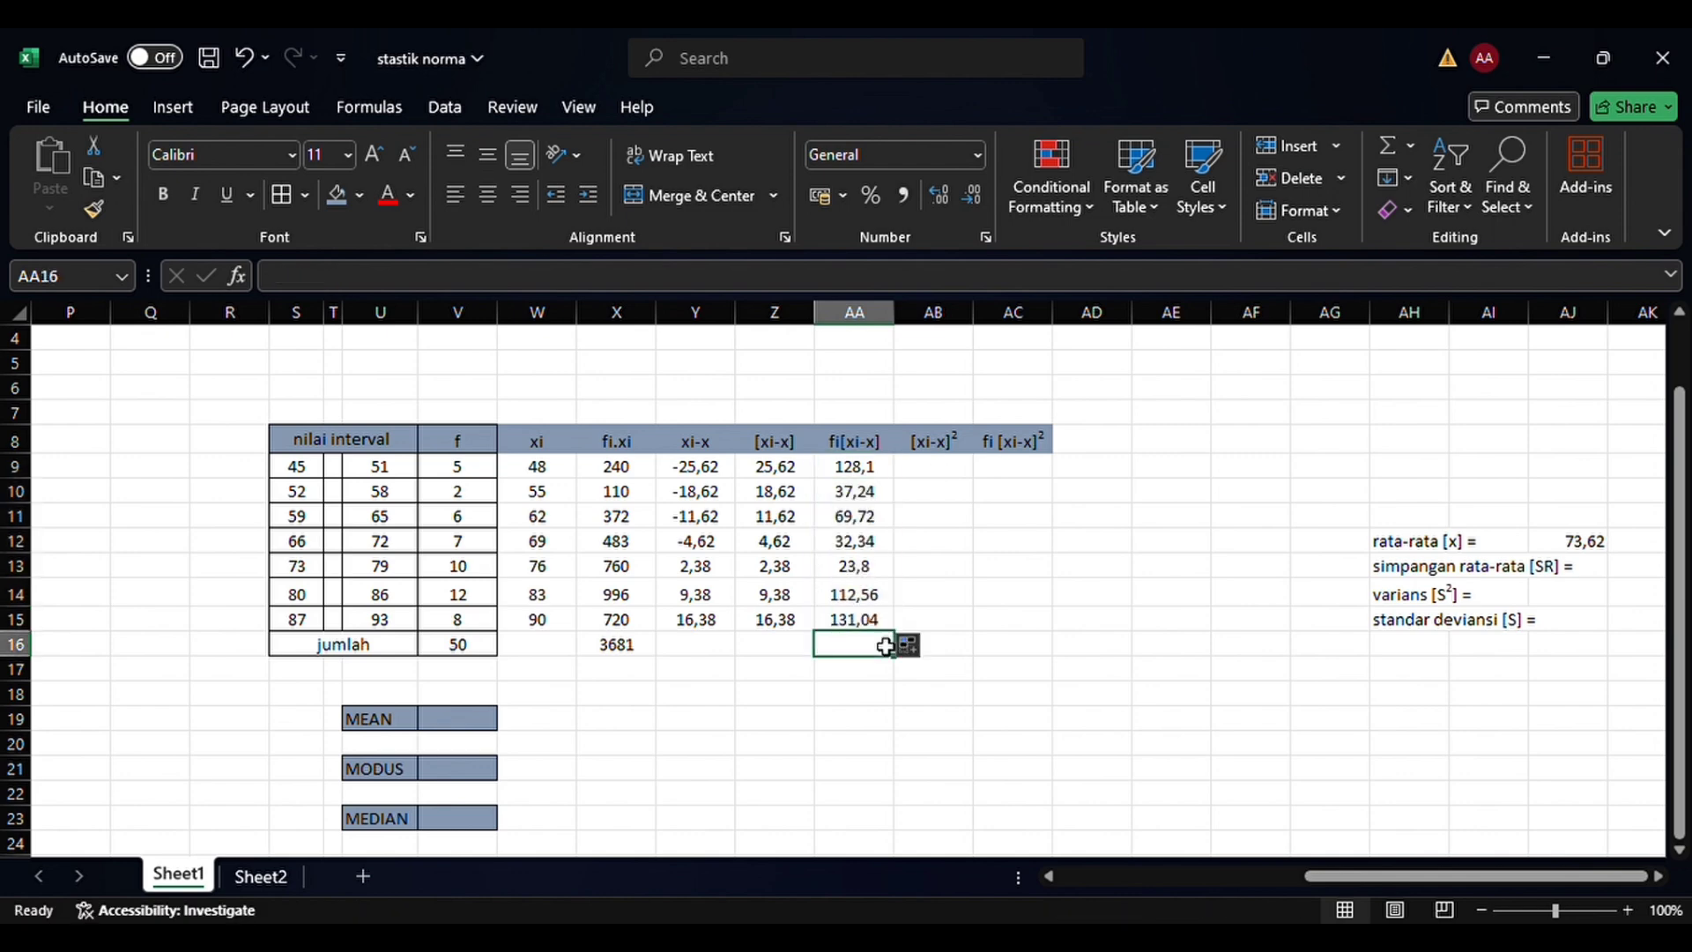
{"action": "type", "text": "=sum"}
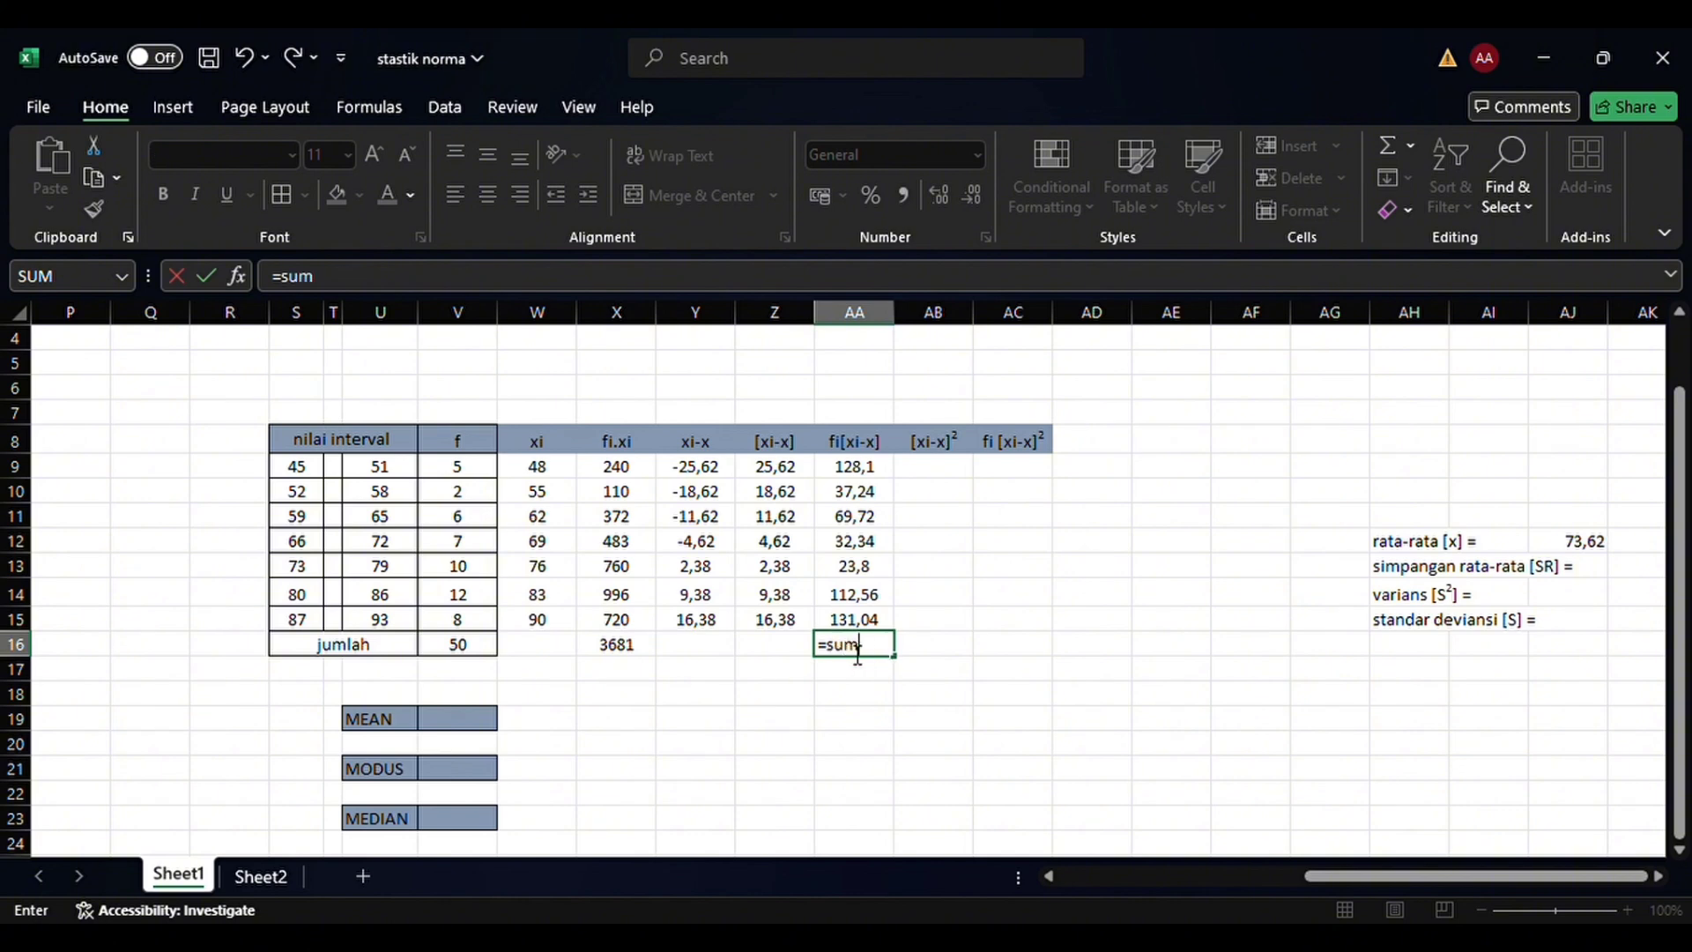
{"action": "type", "text": "("}
{"action": "left_click", "coordinate": [874, 467]}
{"action": "left_click_drag", "start_coordinate": [877, 494], "coordinate": [903, 627]}
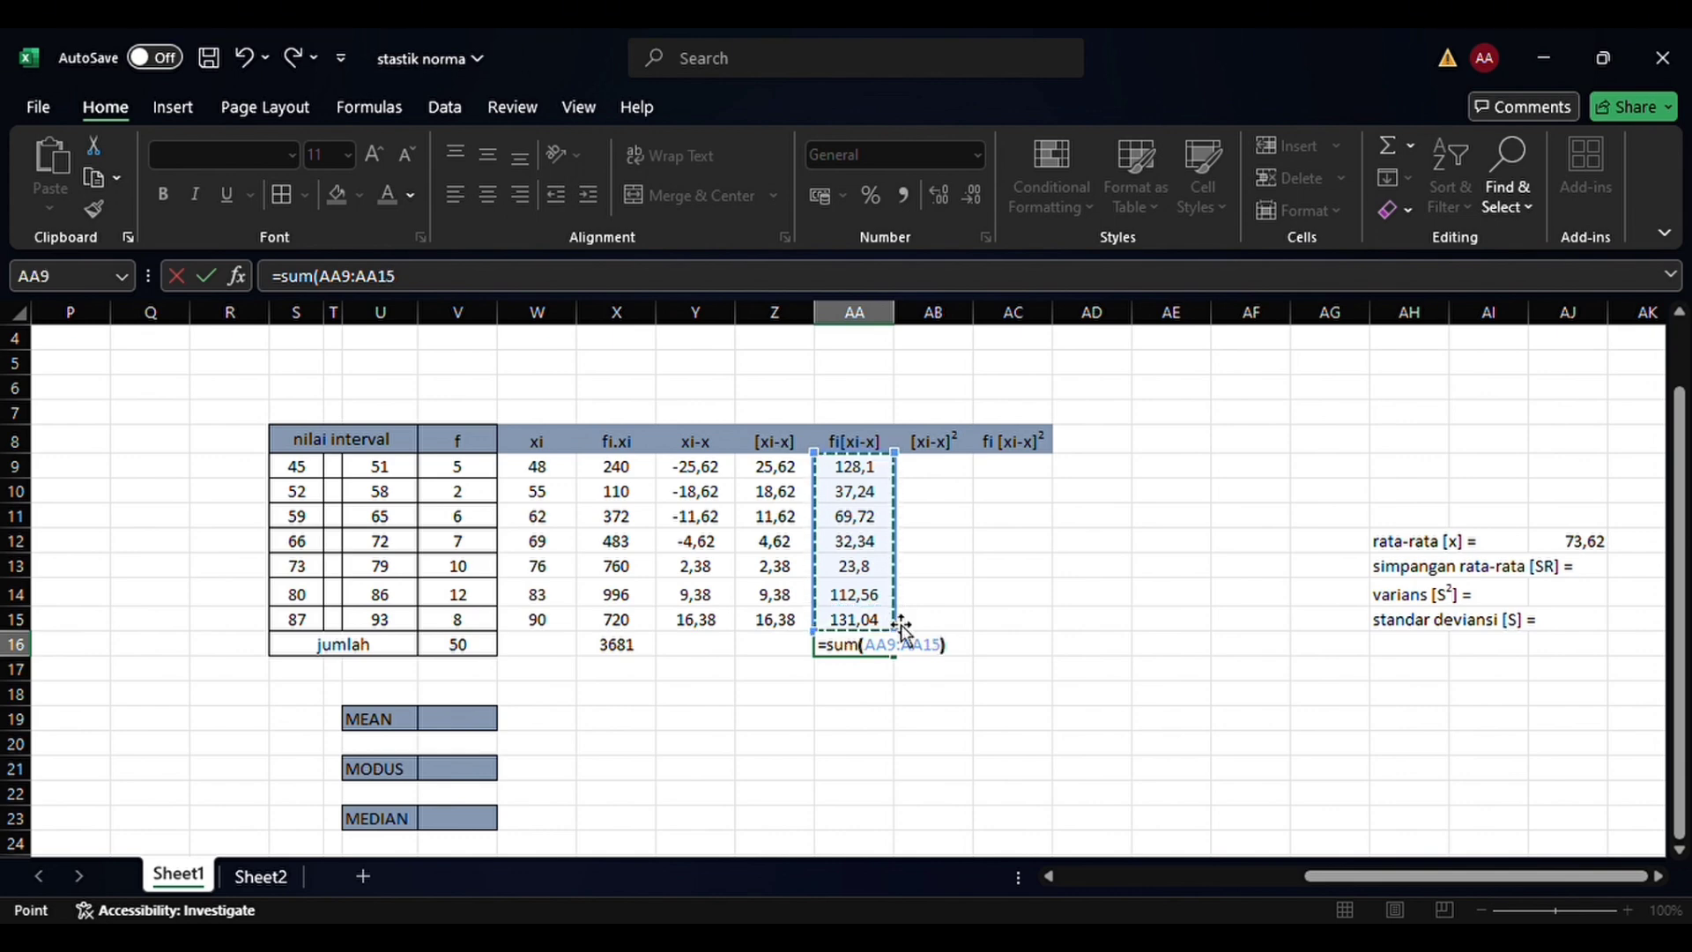
{"action": "type", "text": ")"}
{"action": "key", "text": "Return"}
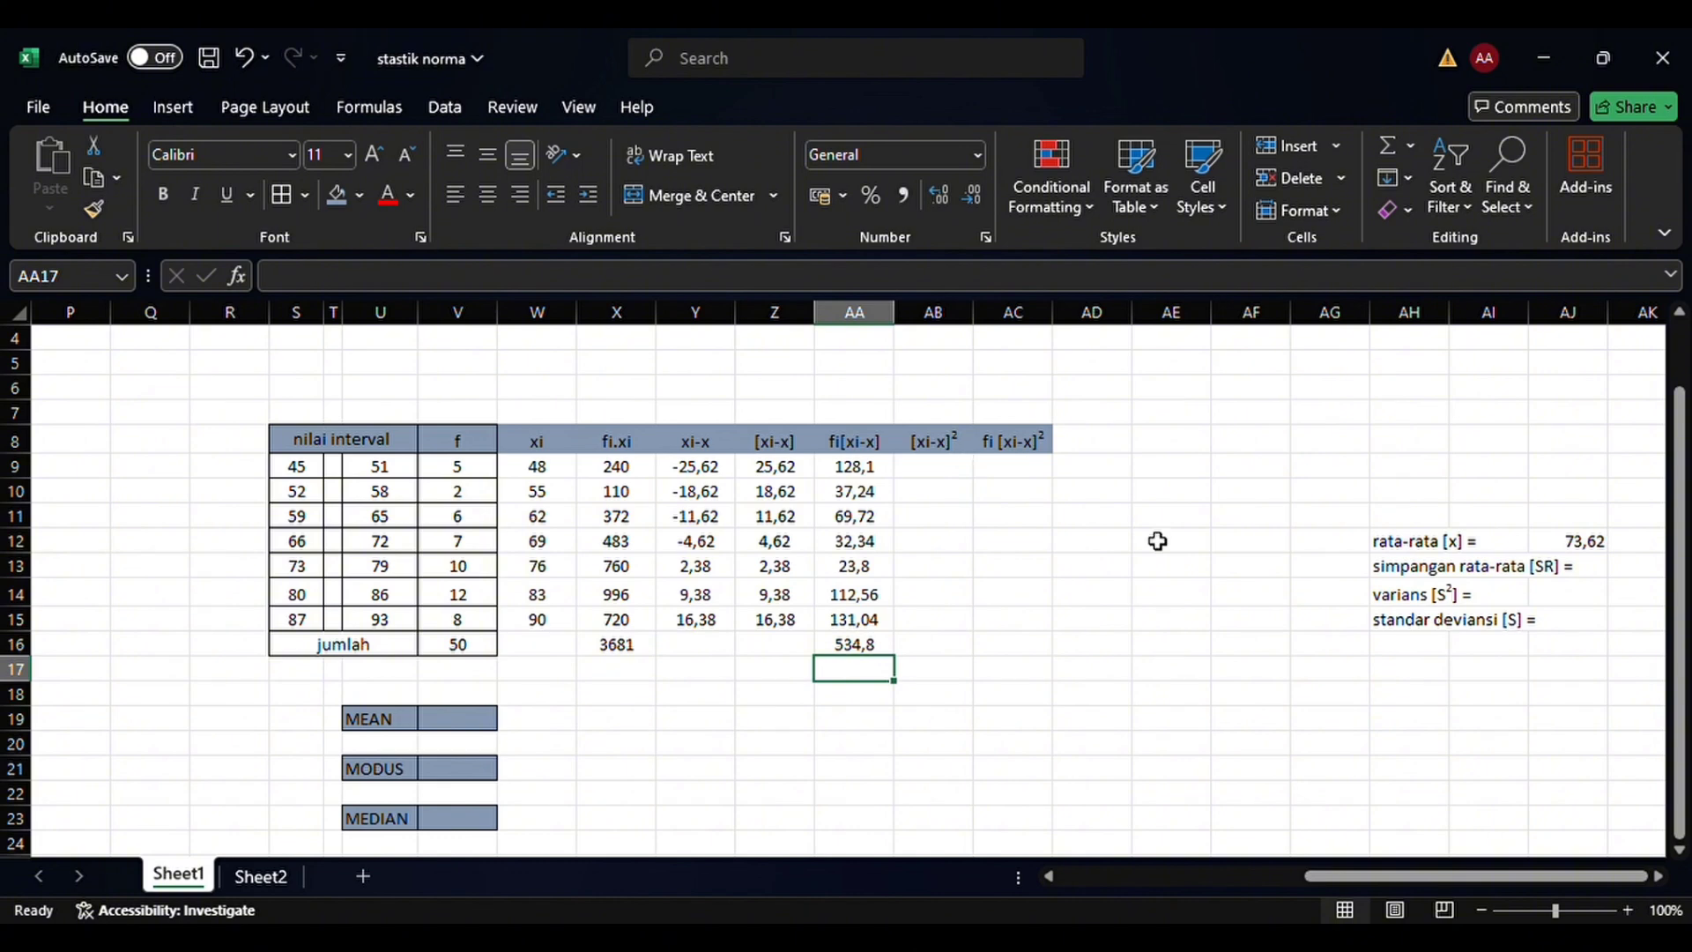
Calculate the mean deviation (simpangan rata-rata) in AK13 with the formula =(AA16/V16)
{"action": "scroll", "coordinate": [1160, 540], "scroll_direction": "right", "scroll_amount": 3}
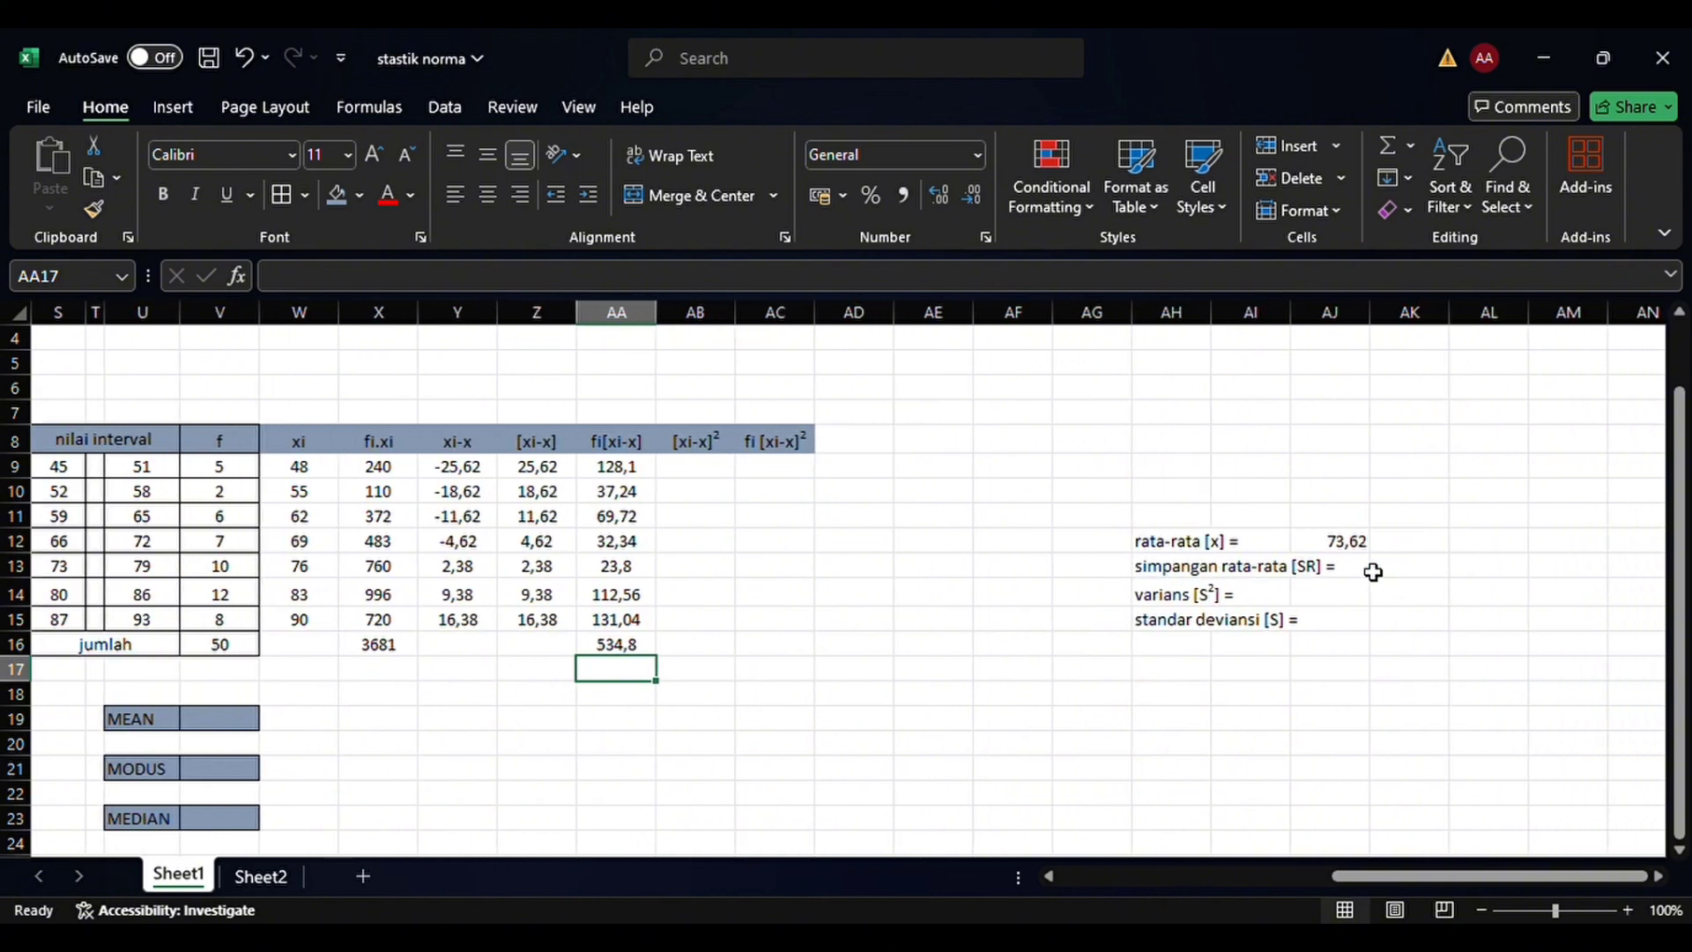
{"action": "left_click", "coordinate": [1385, 574]}
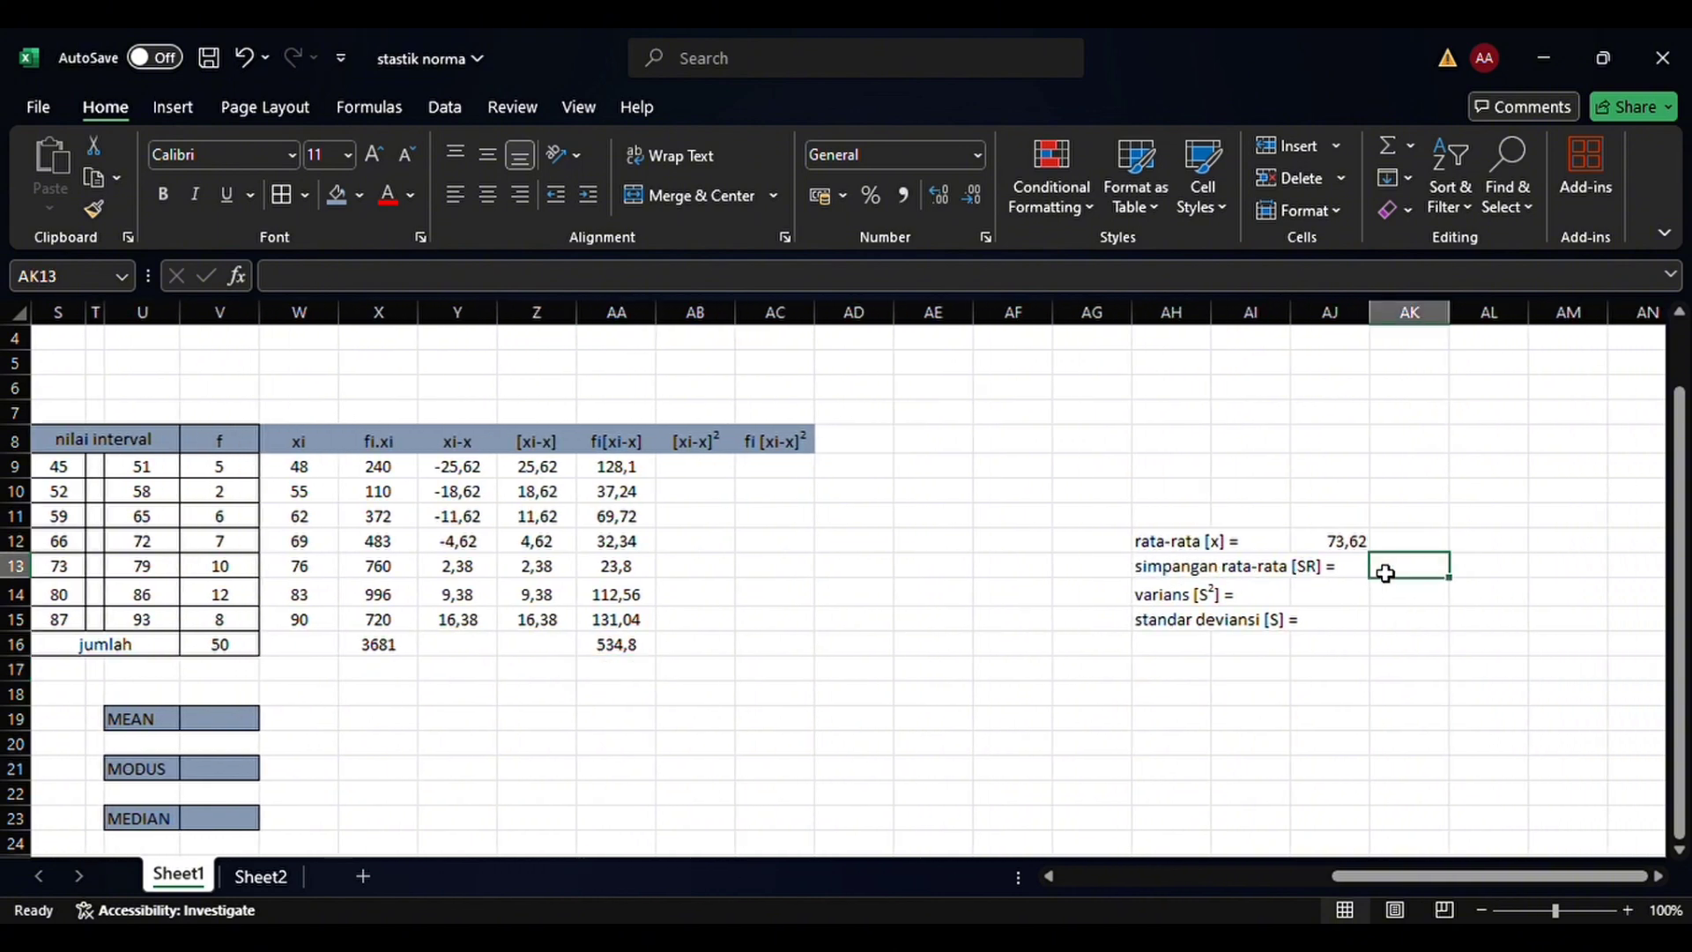
{"action": "type", "text": "="}
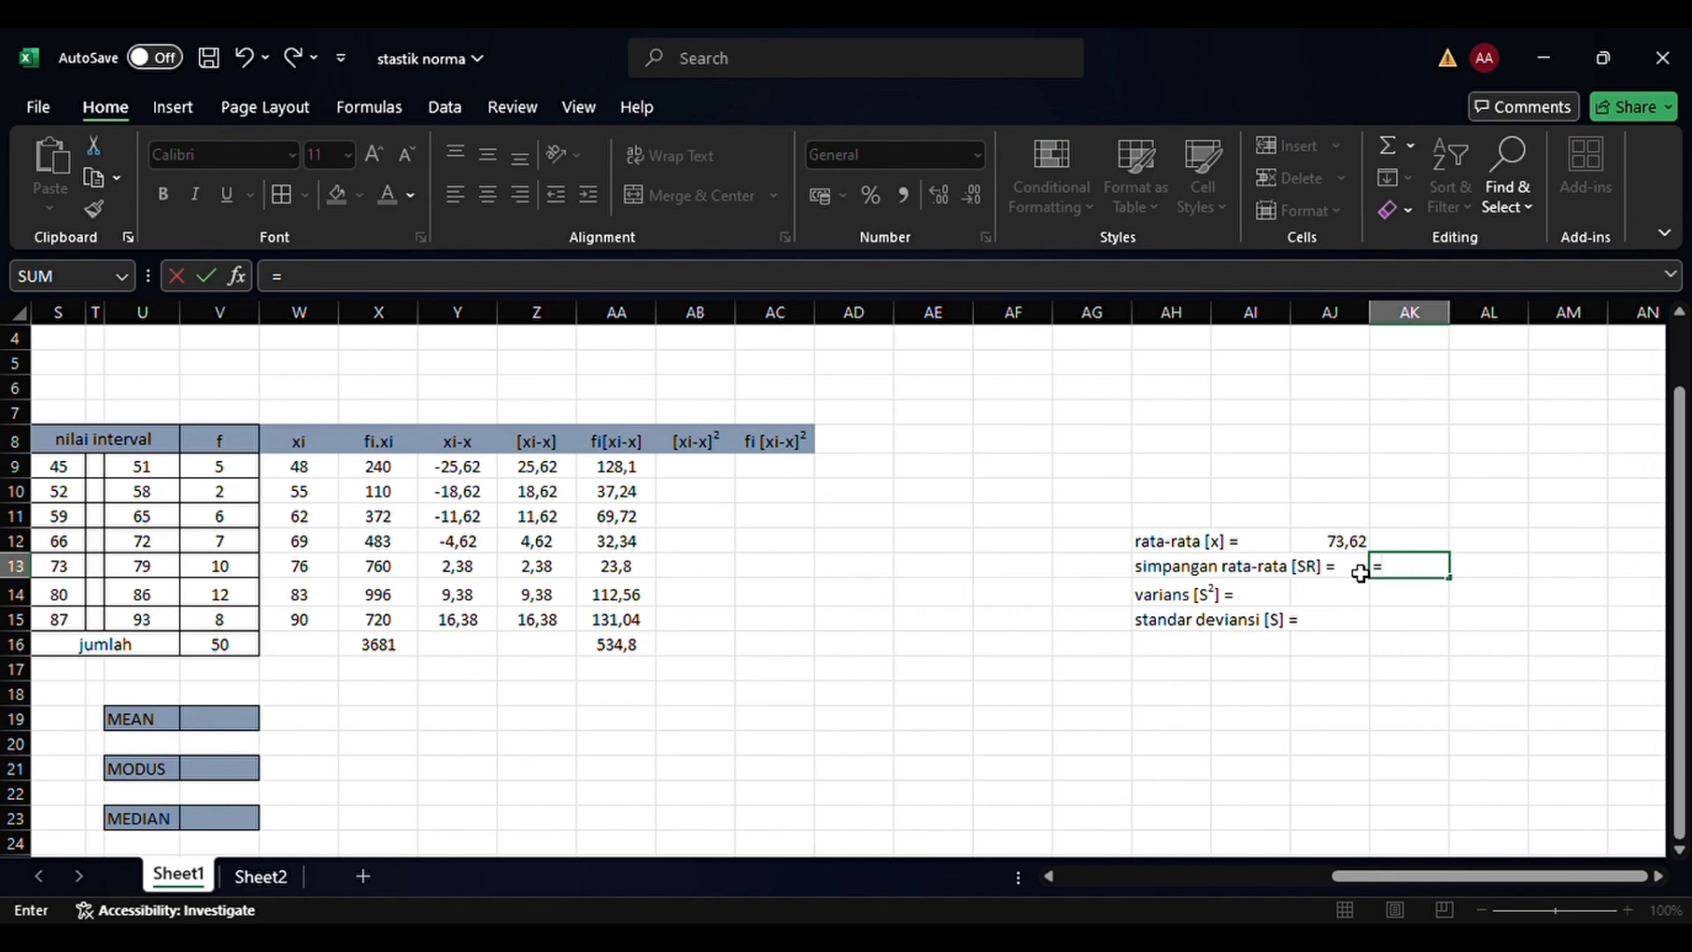
{"action": "type", "text": "("}
{"action": "left_click", "coordinate": [636, 656]}
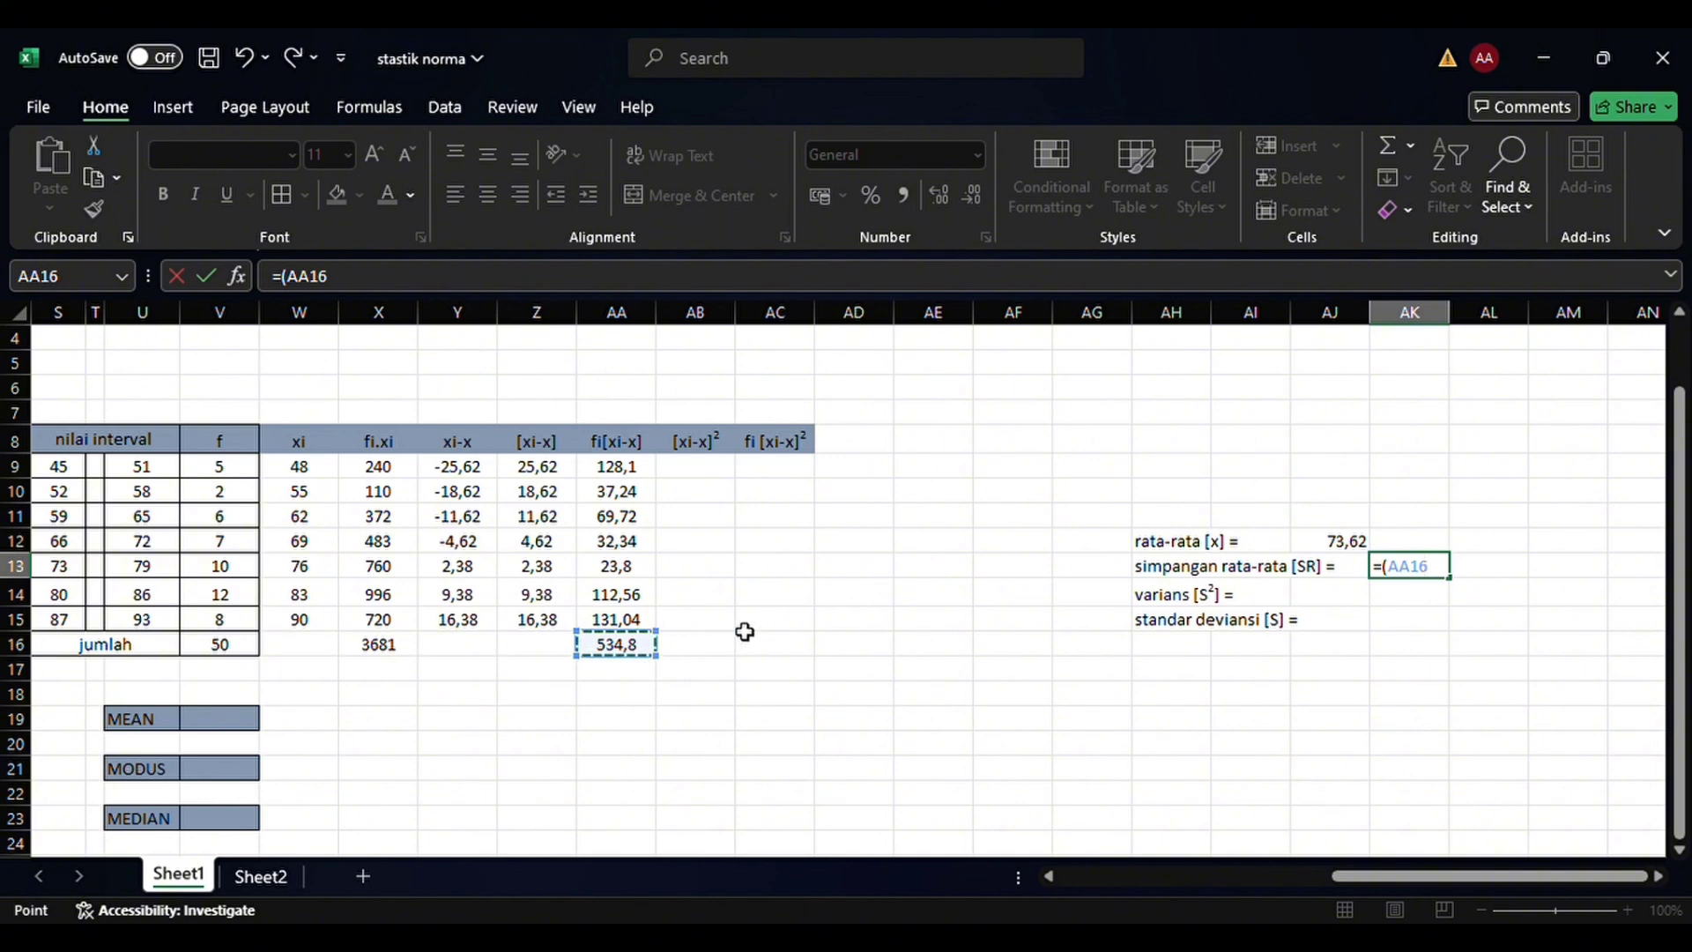
{"action": "type", "text": "/"}
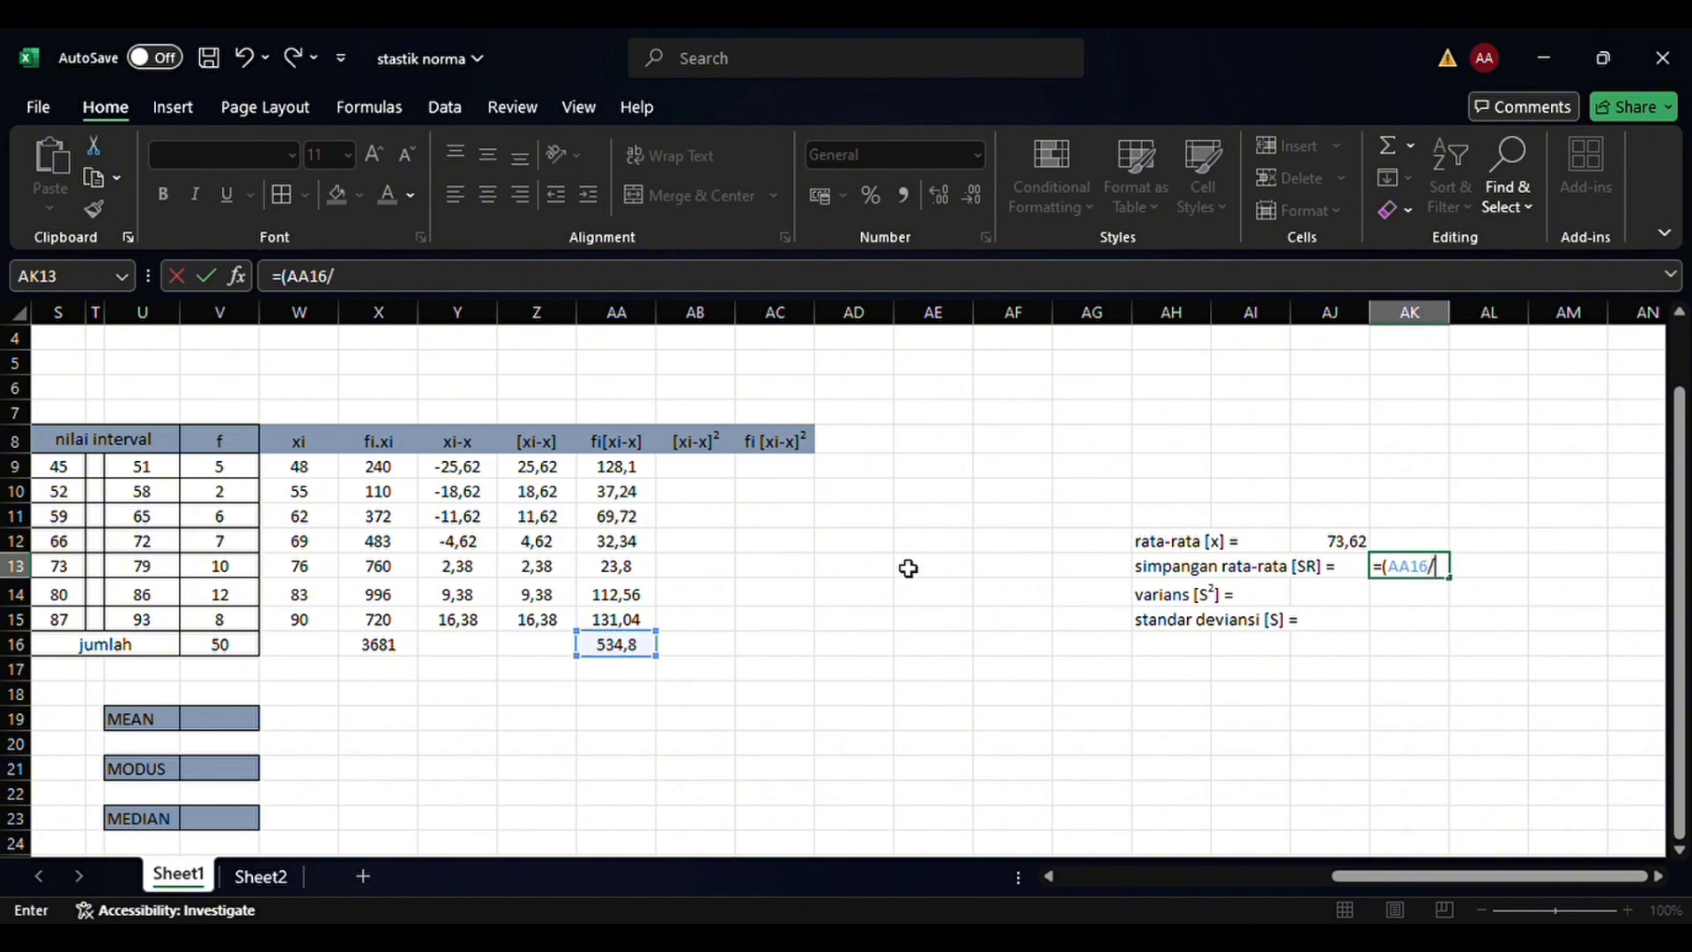
{"action": "left_click", "coordinate": [223, 648]}
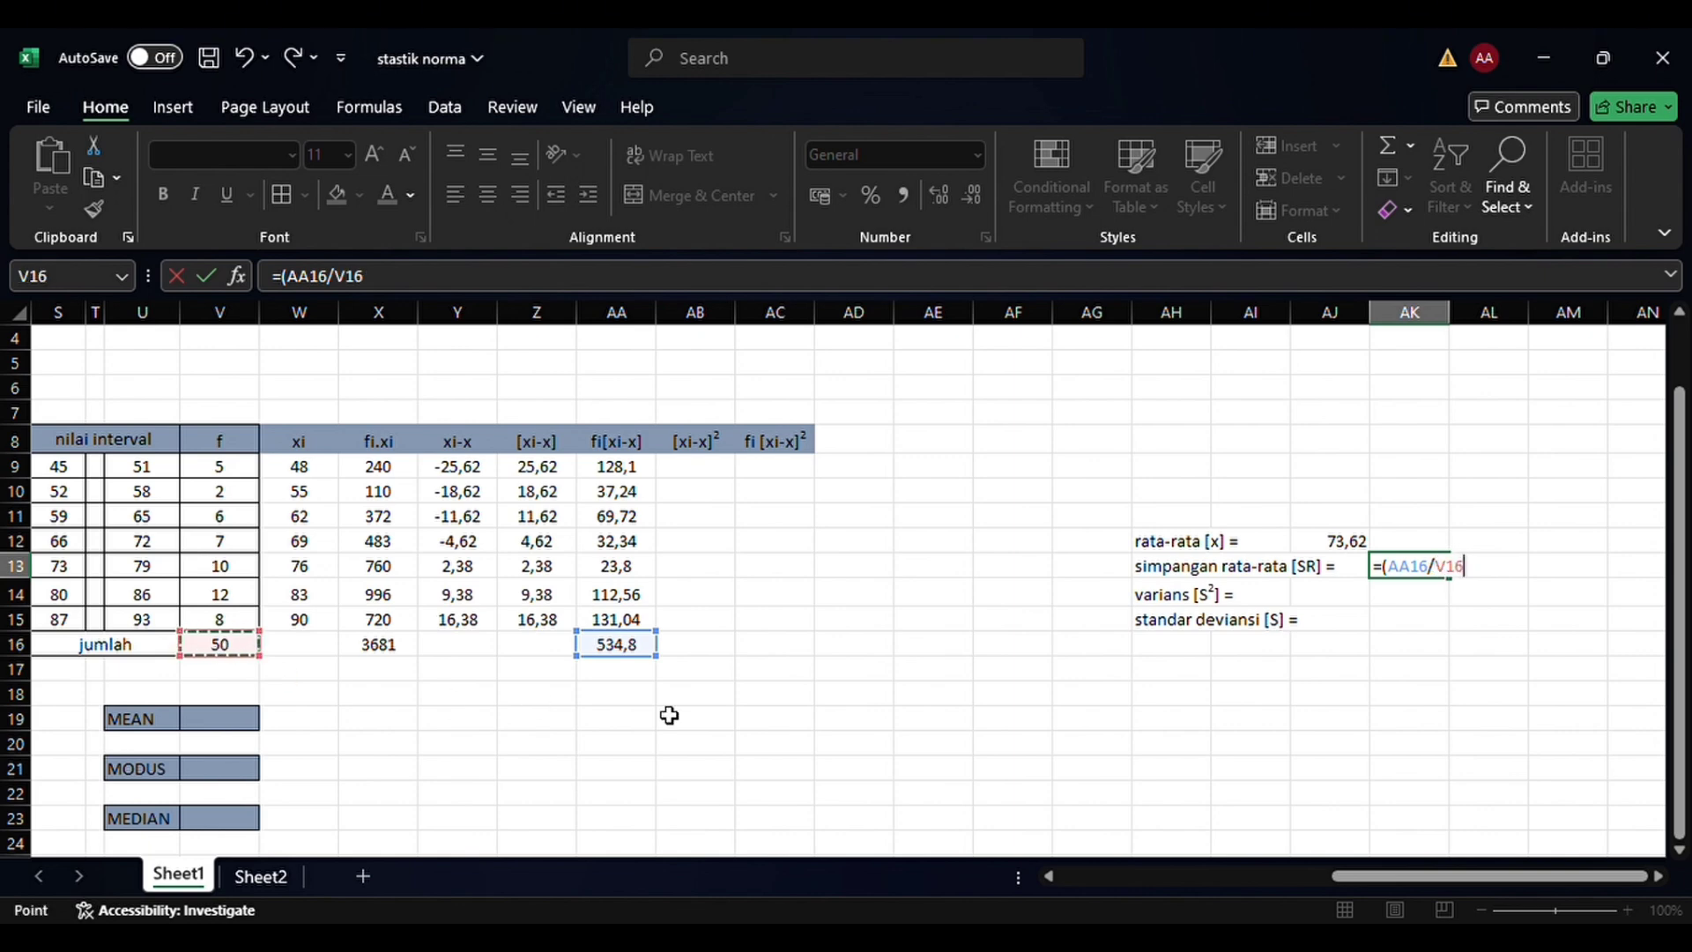
{"action": "type", "text": ")"}
{"action": "key", "text": "Return"}
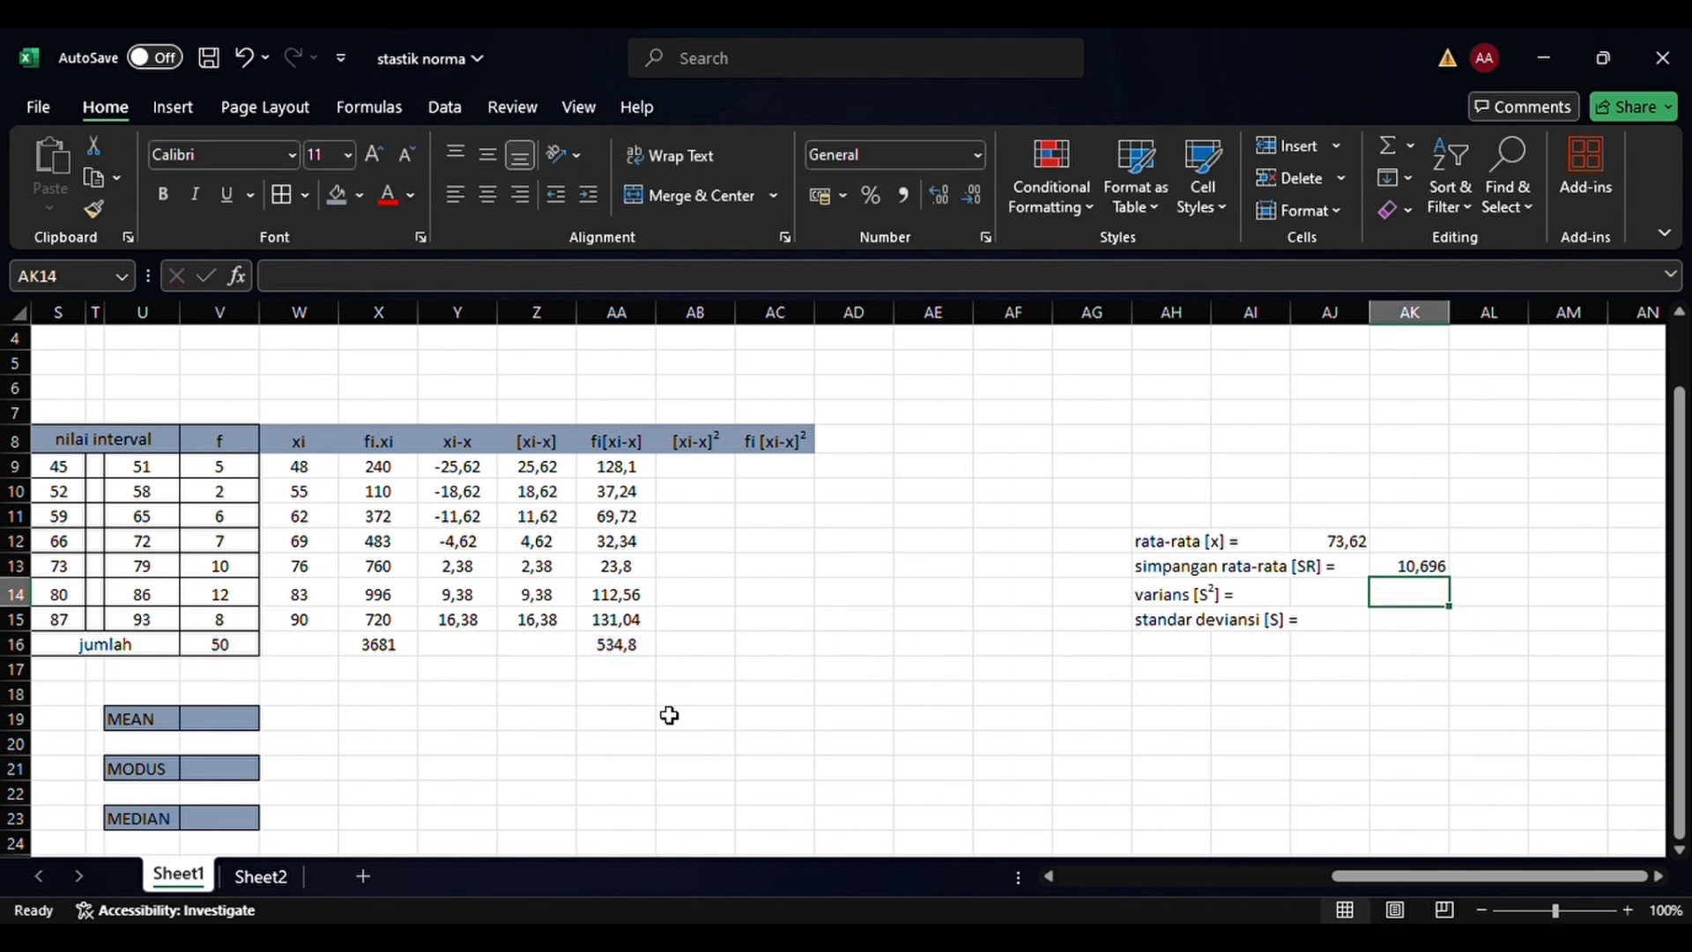
Calculate [xi-x]² in AB9 with the formula =(Z9^2) and fill it down through AB15
{"action": "scroll", "coordinate": [479, 715], "scroll_direction": "left", "scroll_amount": 3}
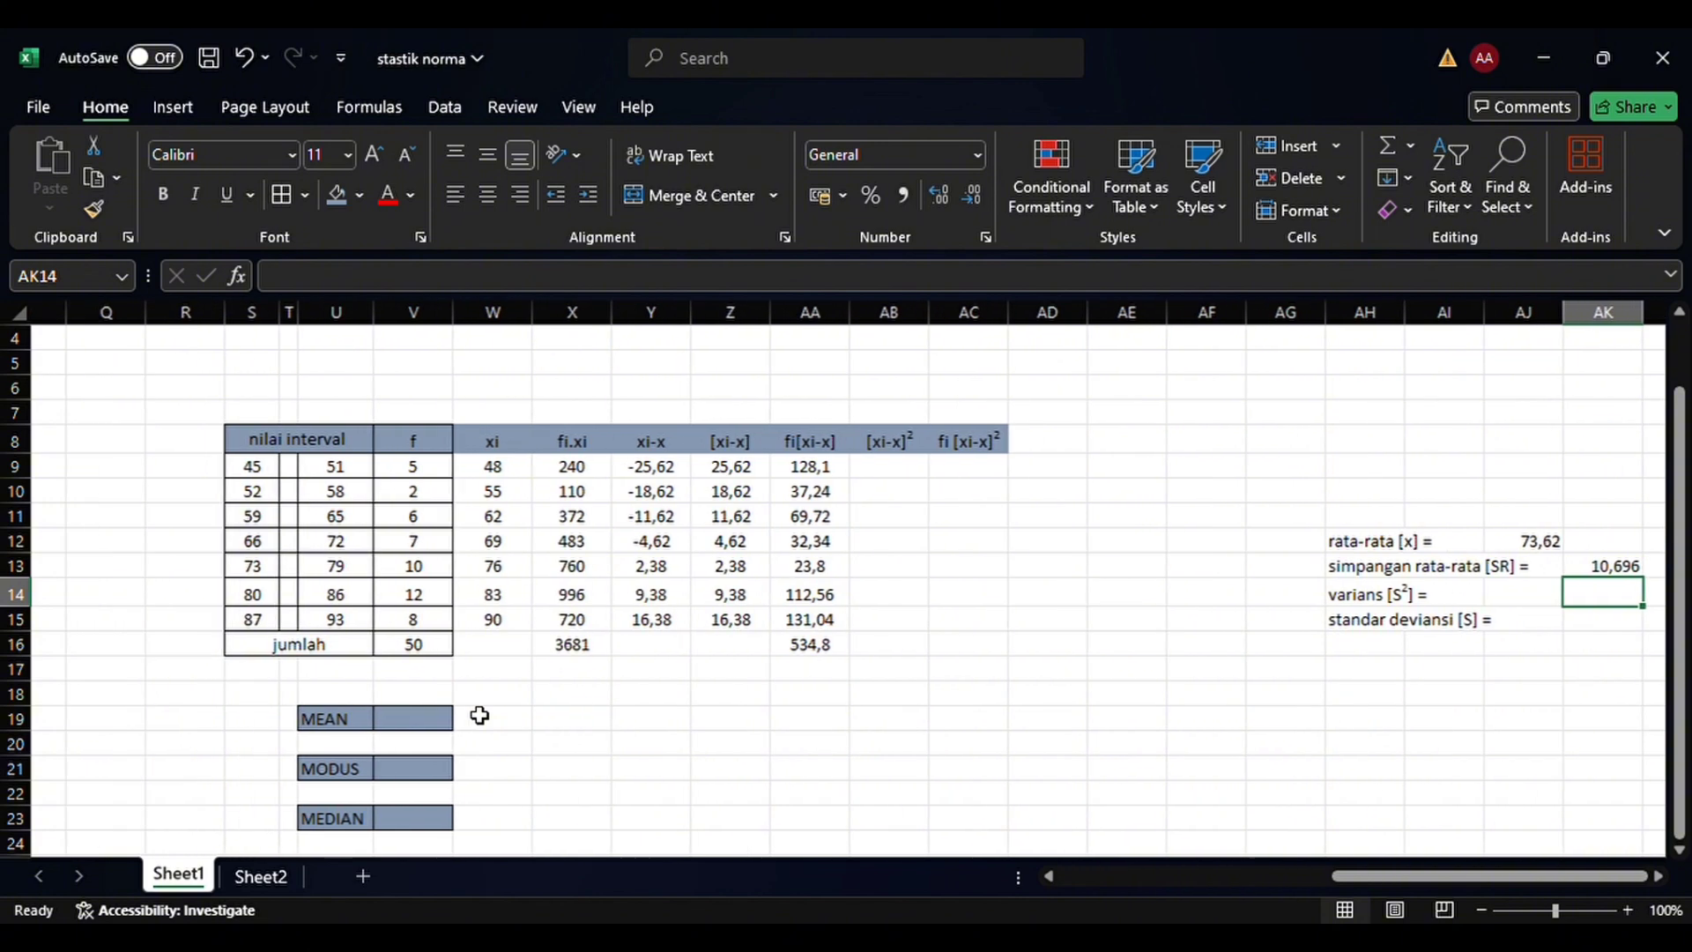
{"action": "left_click", "coordinate": [924, 473]}
{"action": "type", "text": "="}
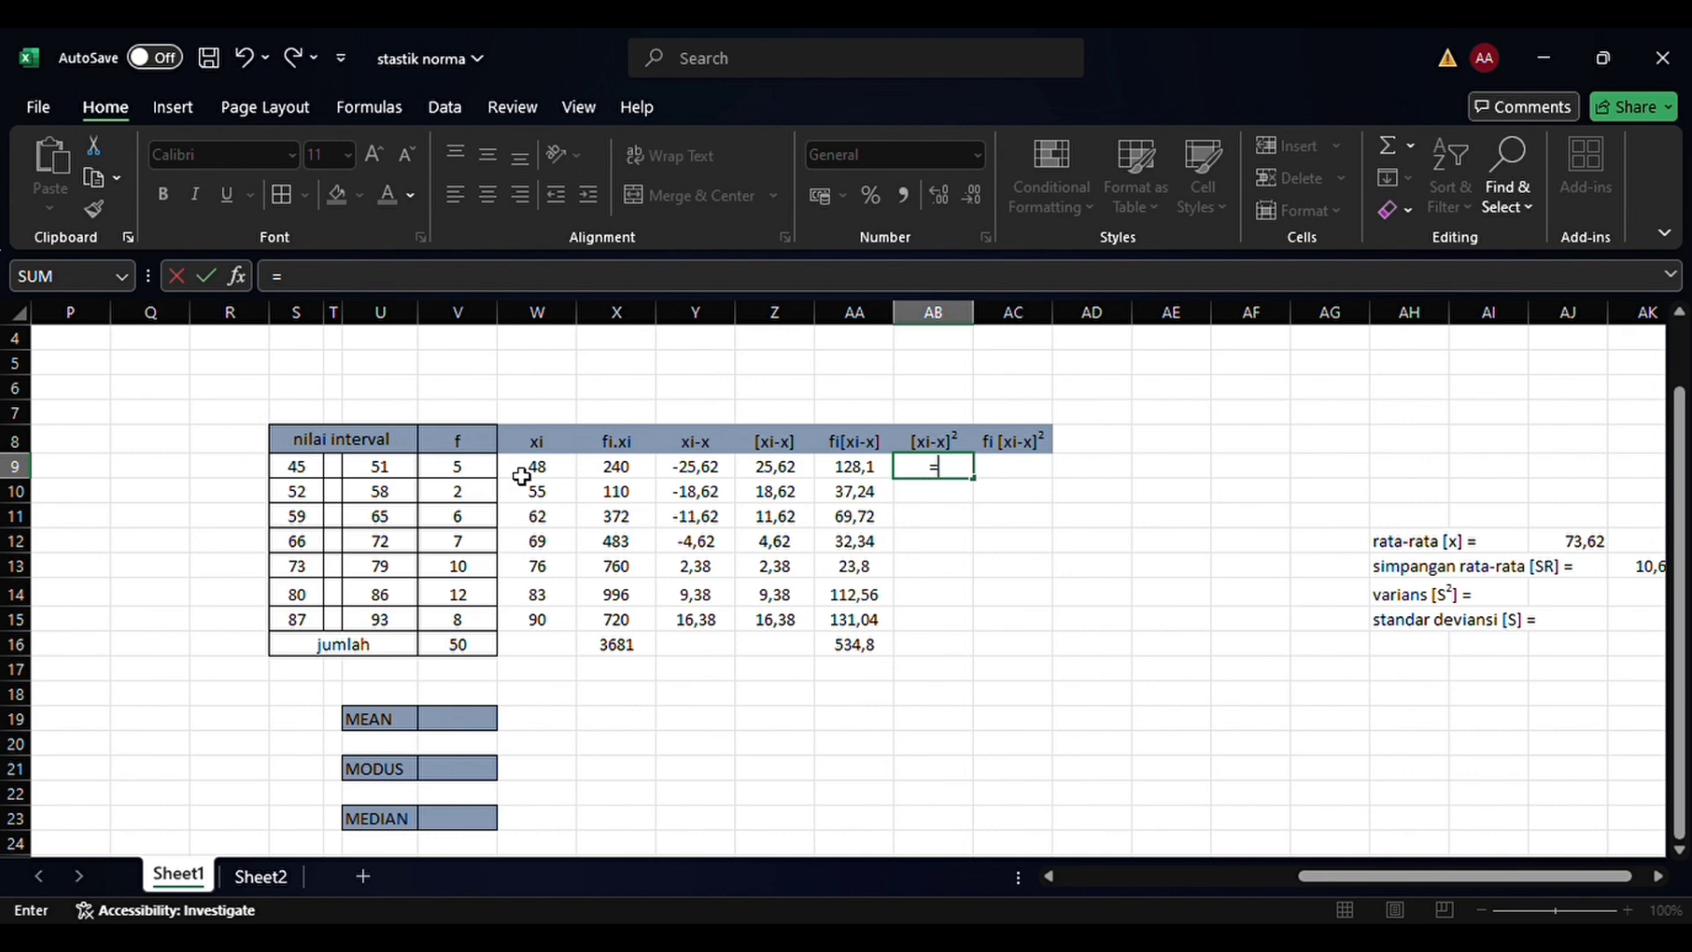
{"action": "type", "text": "("}
{"action": "left_click", "coordinate": [791, 475]}
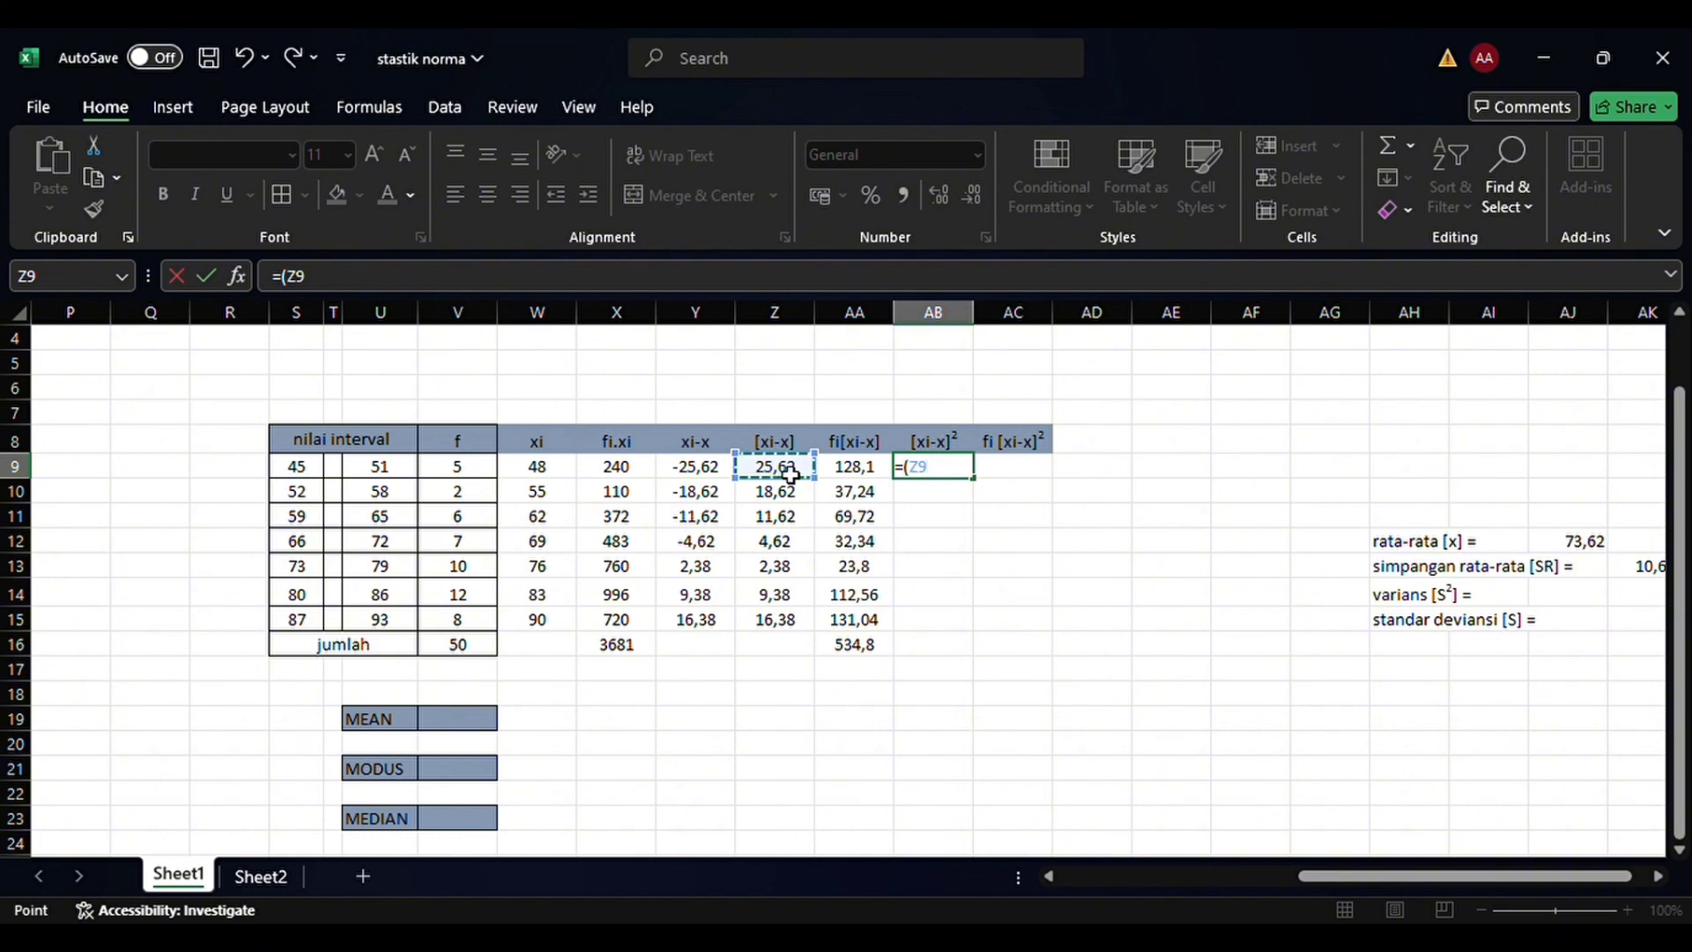
{"action": "type", "text": "^2"}
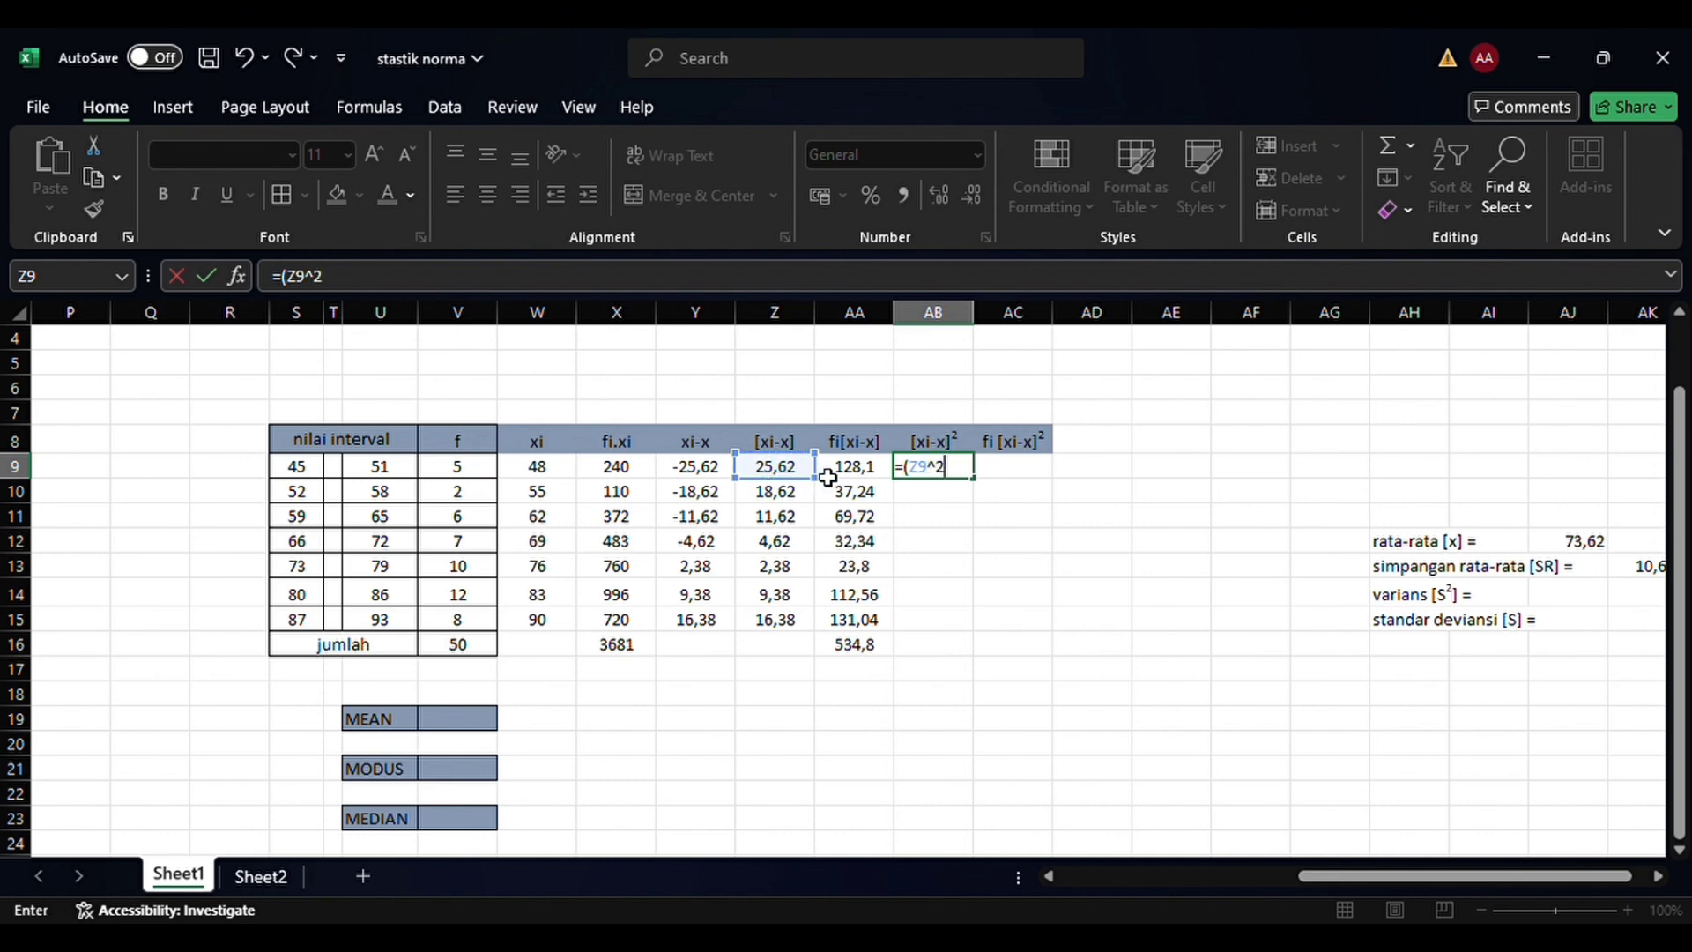
{"action": "type", "text": ")"}
{"action": "key", "text": "Return"}
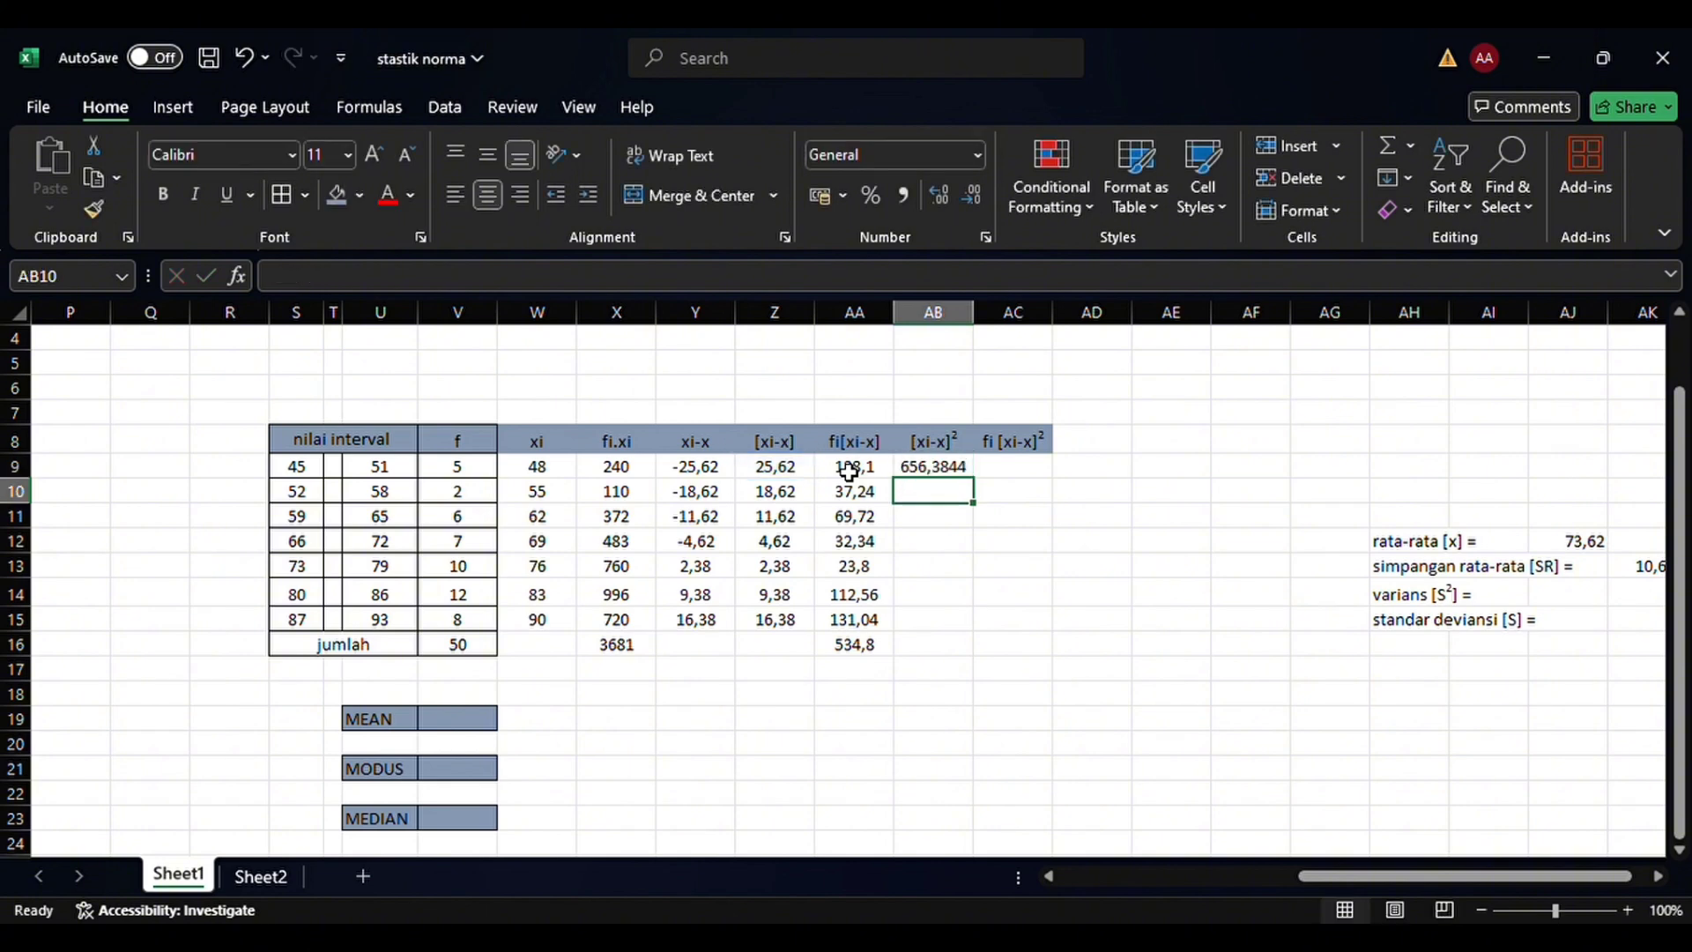
{"action": "left_click", "coordinate": [967, 469]}
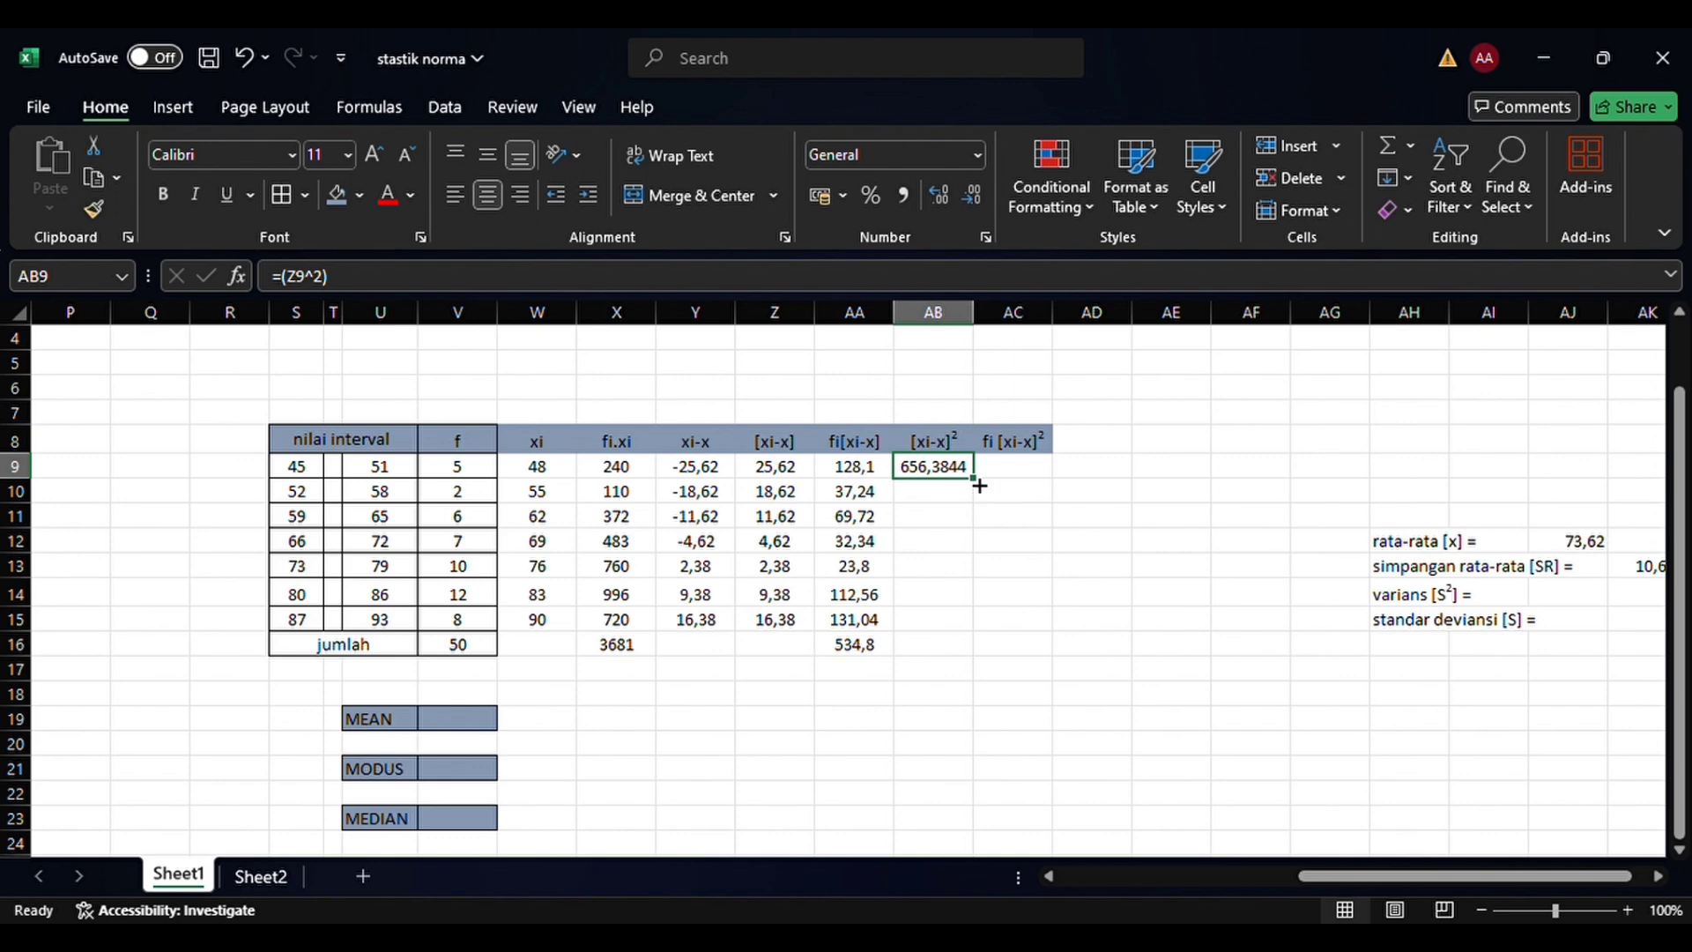
{"action": "left_click_drag", "start_coordinate": [978, 484], "coordinate": [961, 635]}
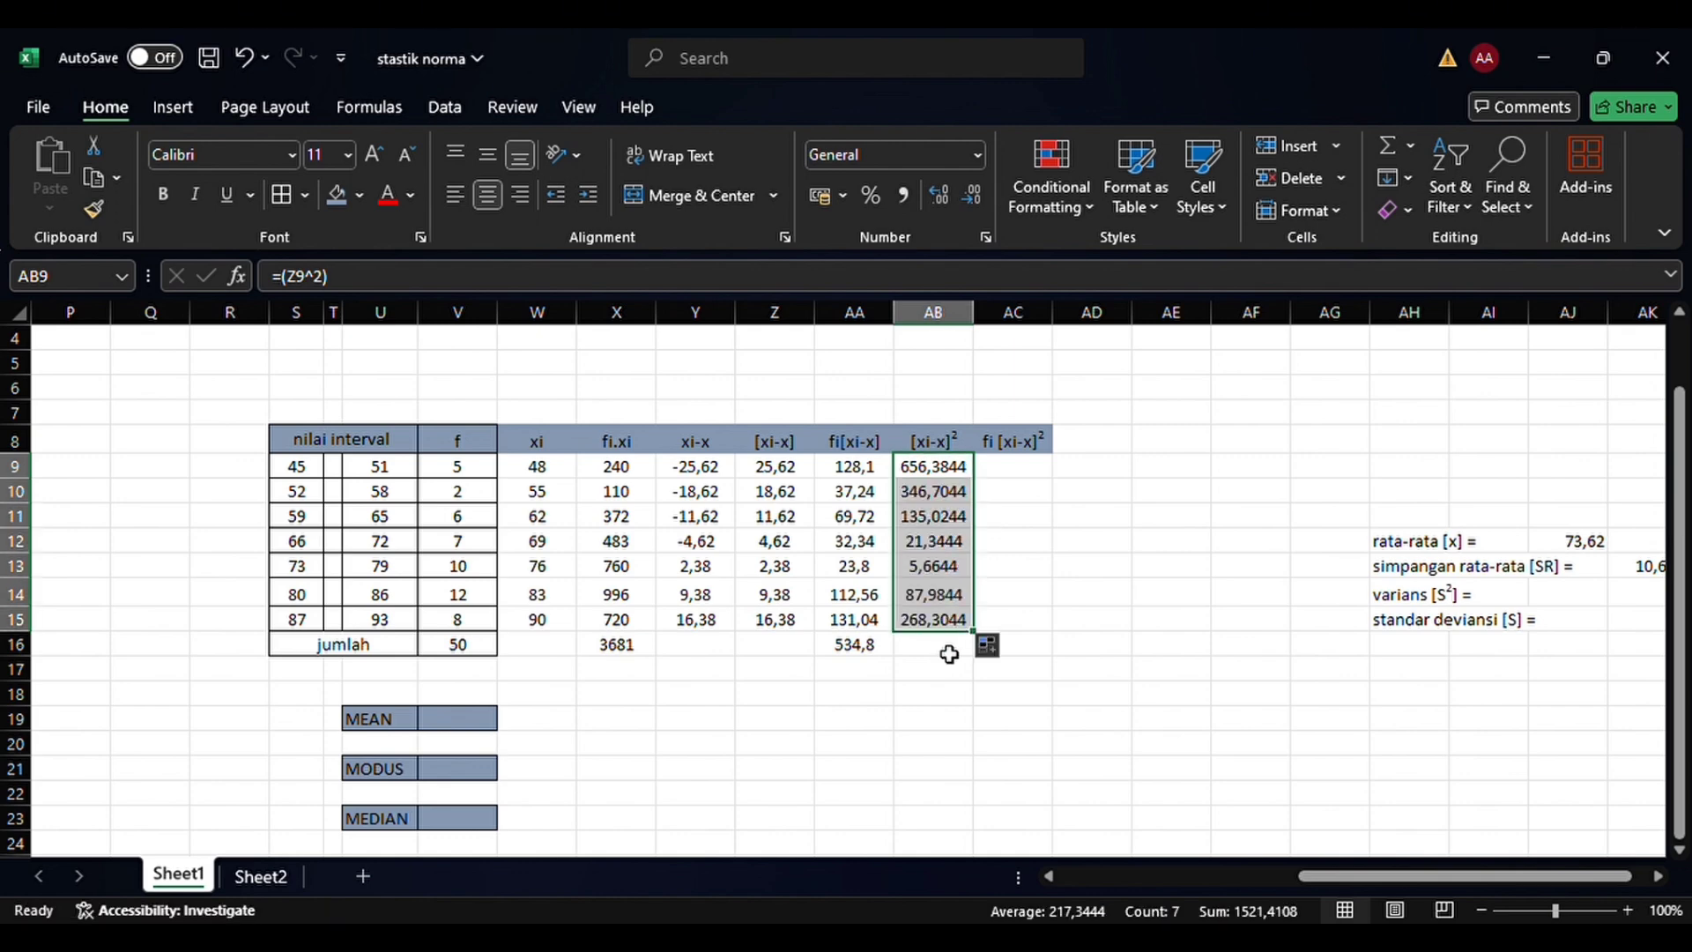
{"action": "left_click", "coordinate": [948, 652]}
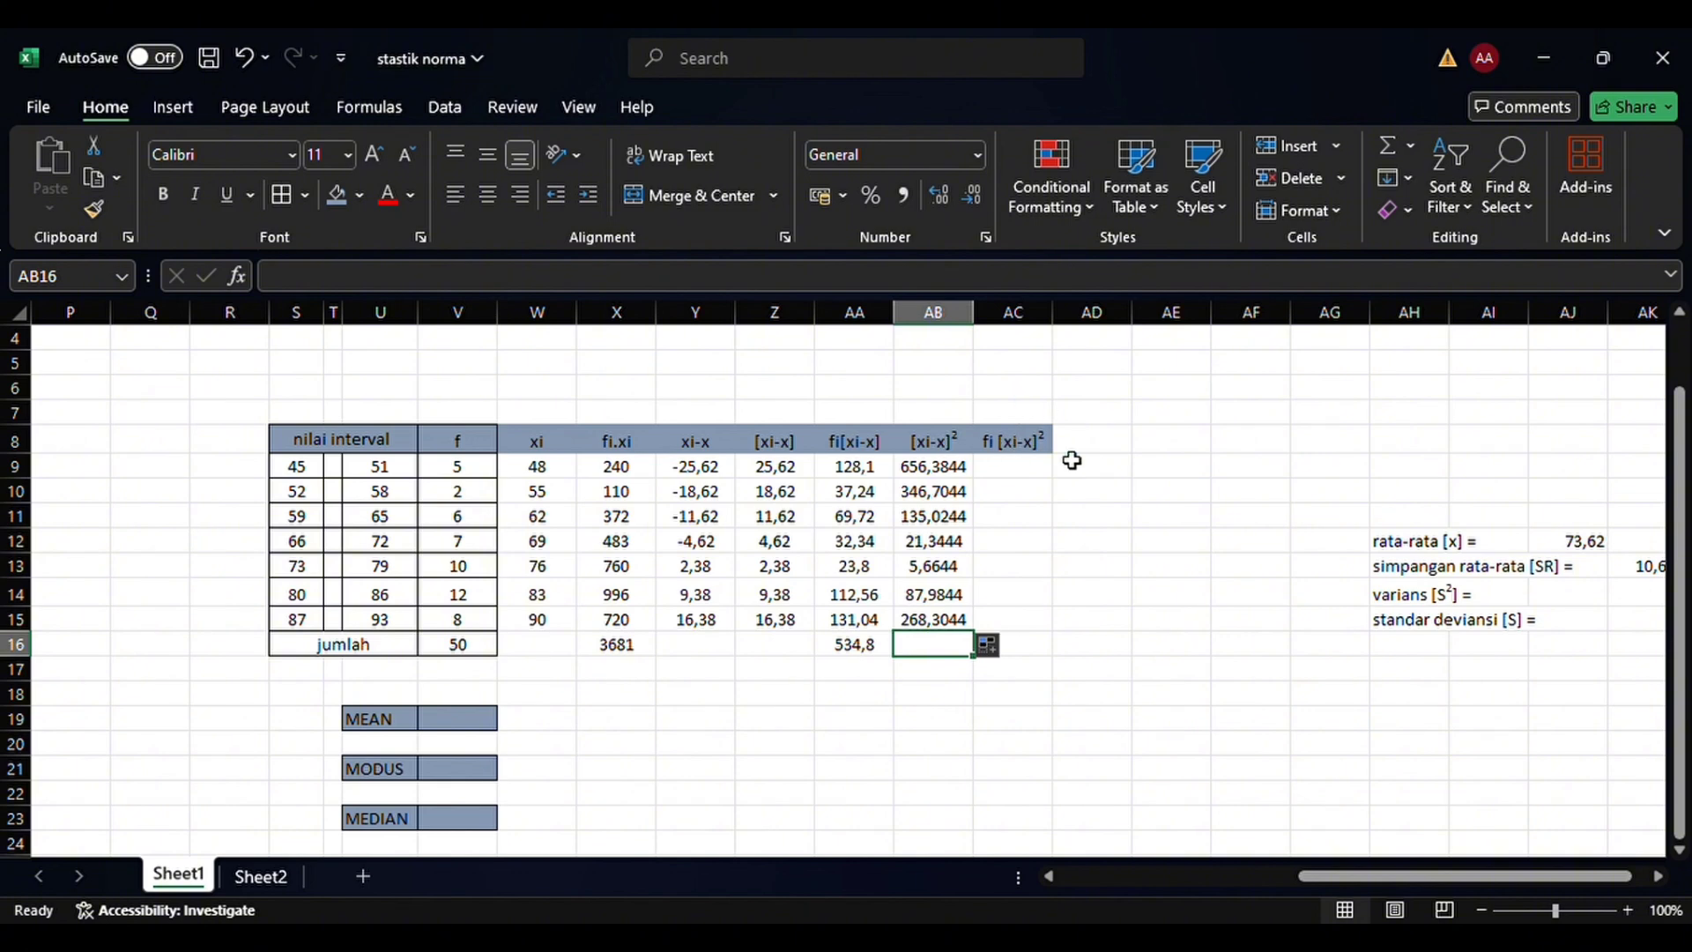
Calculate fi[xi-x]² in AC9 with the formula =(V9*AB9) and fill it down through AC15
{"action": "left_click", "coordinate": [1039, 475]}
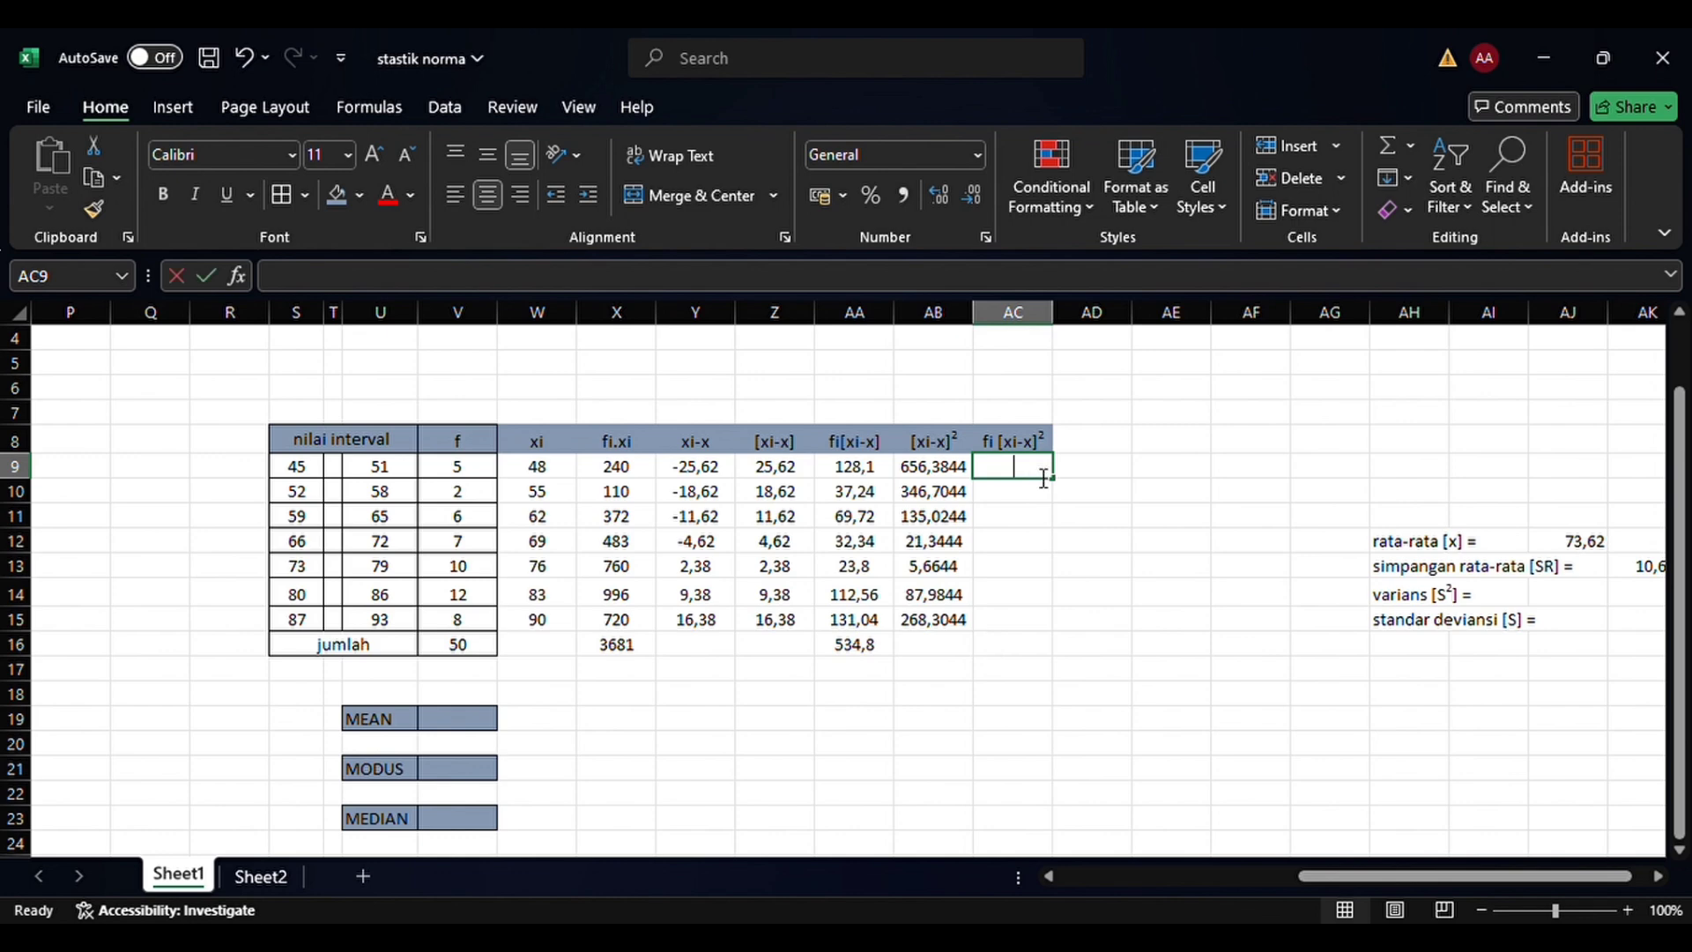
{"action": "type", "text": "=("}
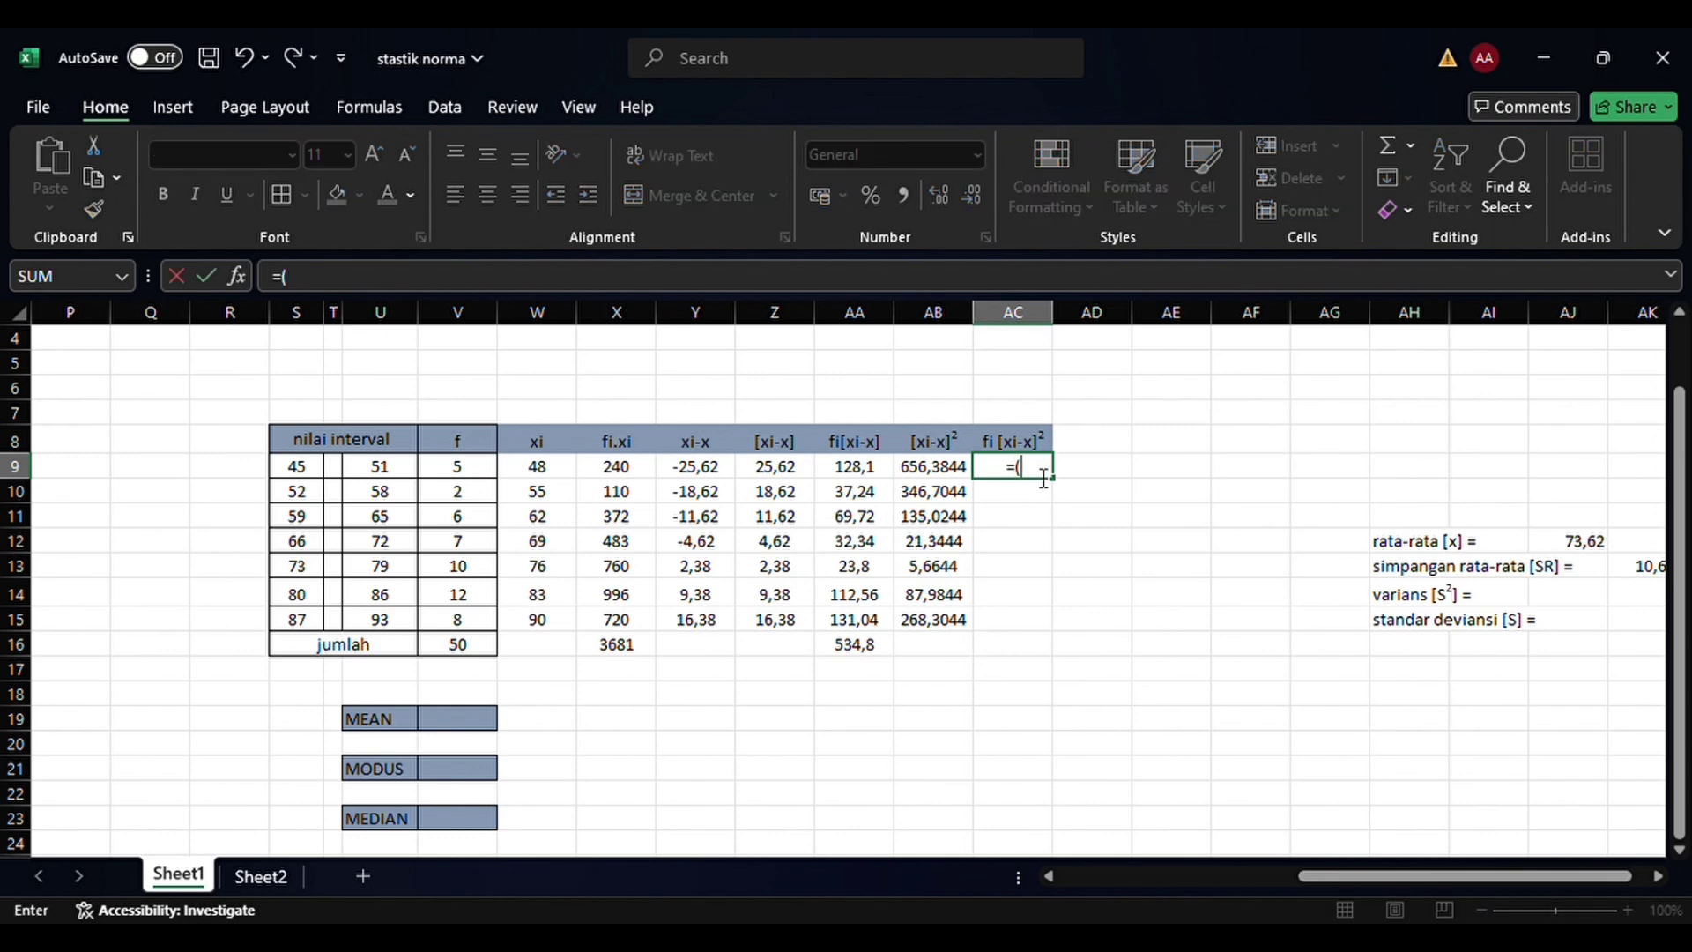
{"action": "left_click", "coordinate": [467, 494]}
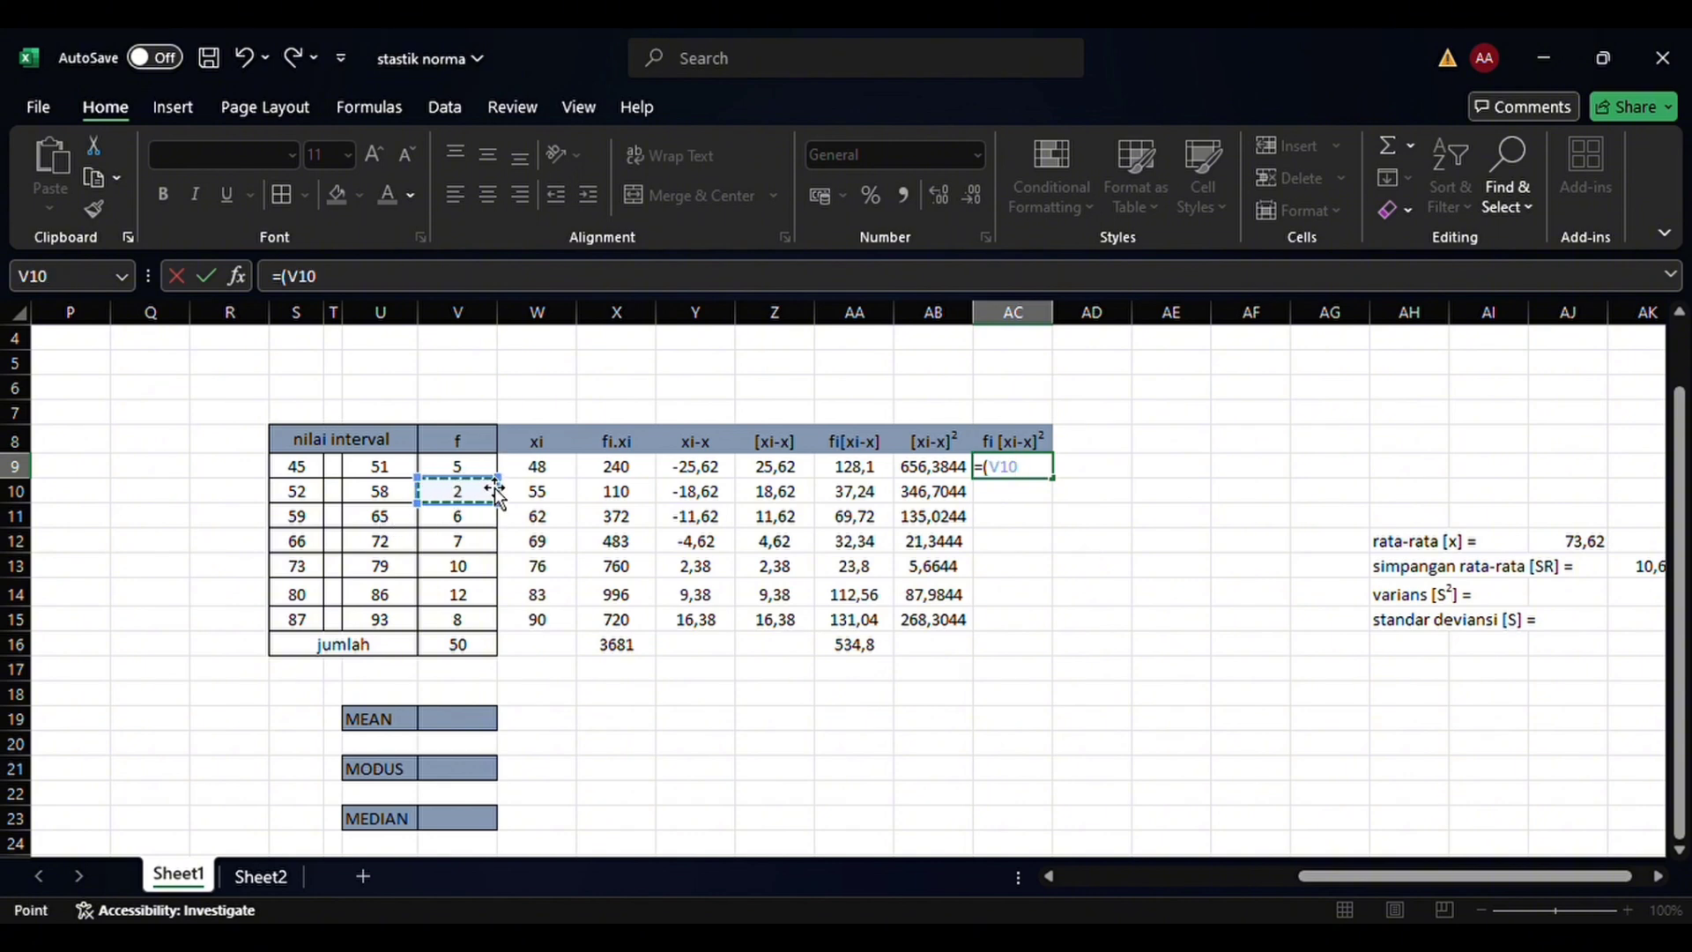
{"action": "left_click", "coordinate": [483, 466]}
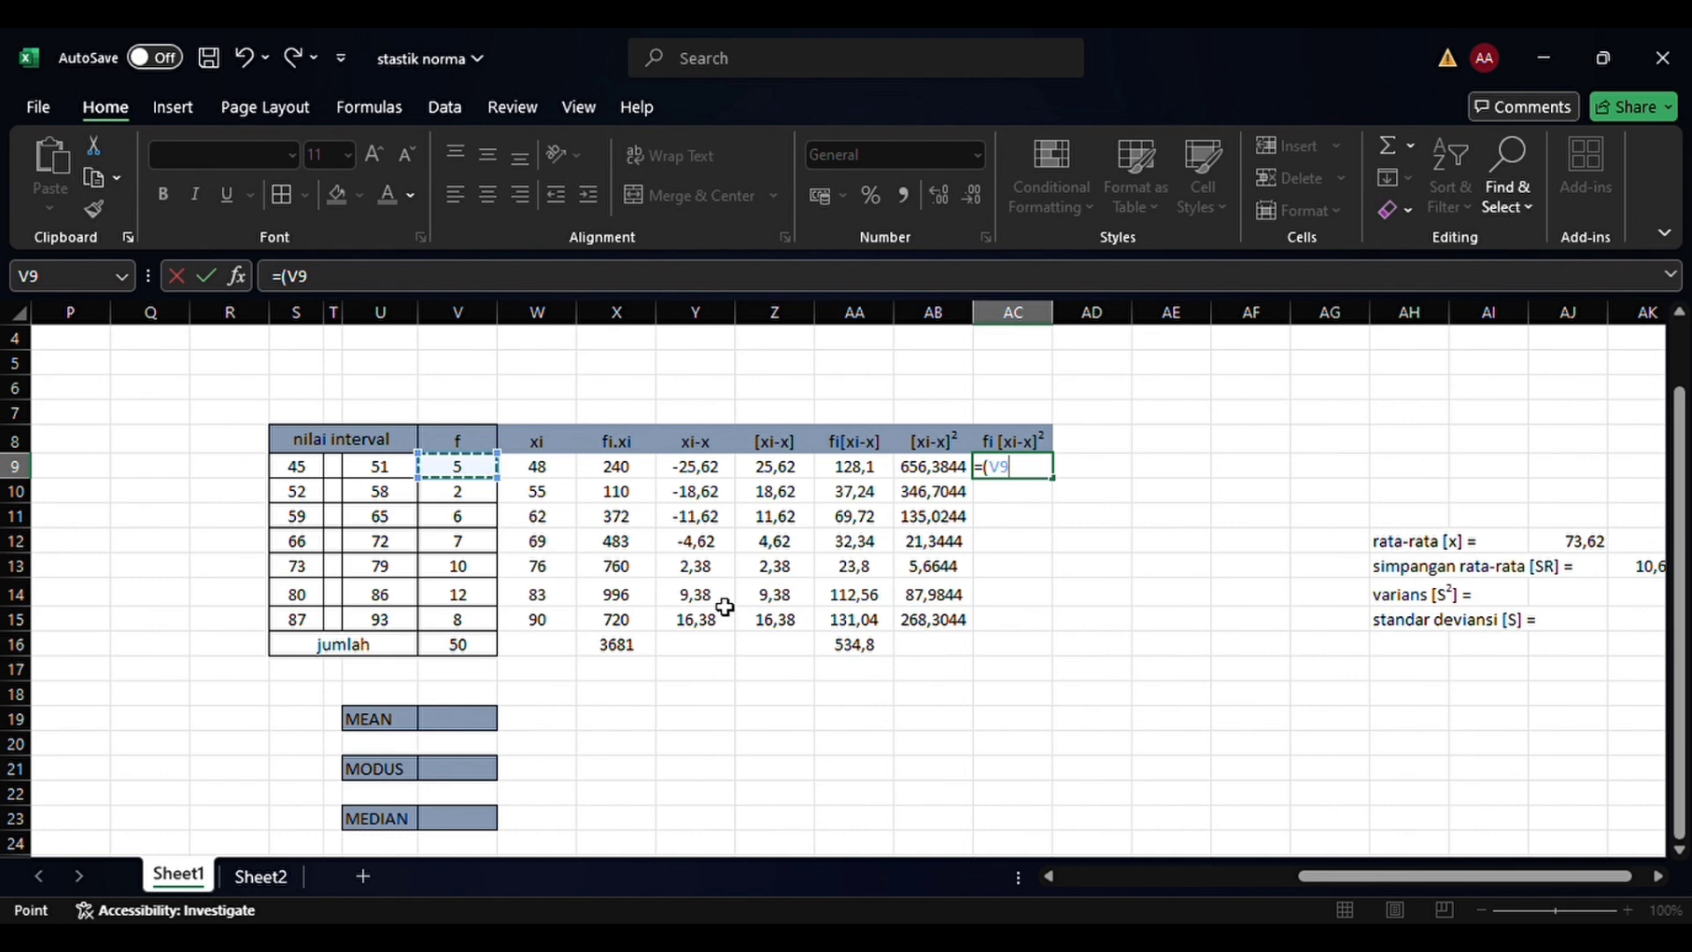
{"action": "type", "text": "*"}
{"action": "left_click", "coordinate": [935, 472]}
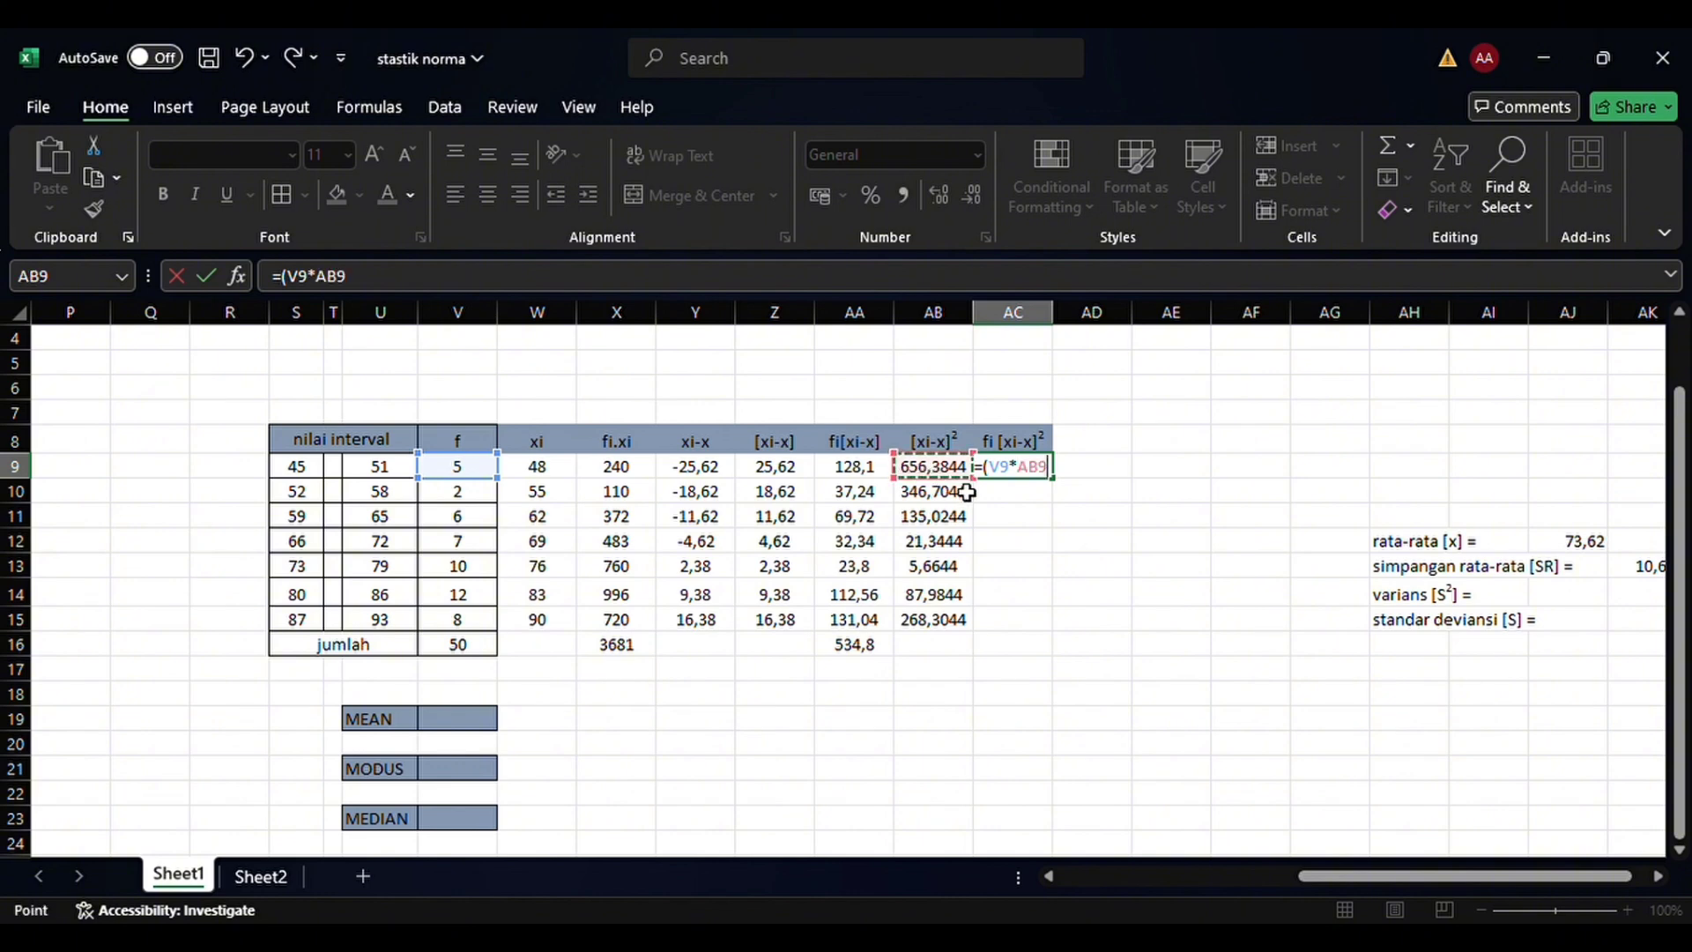
{"action": "type", "text": ")"}
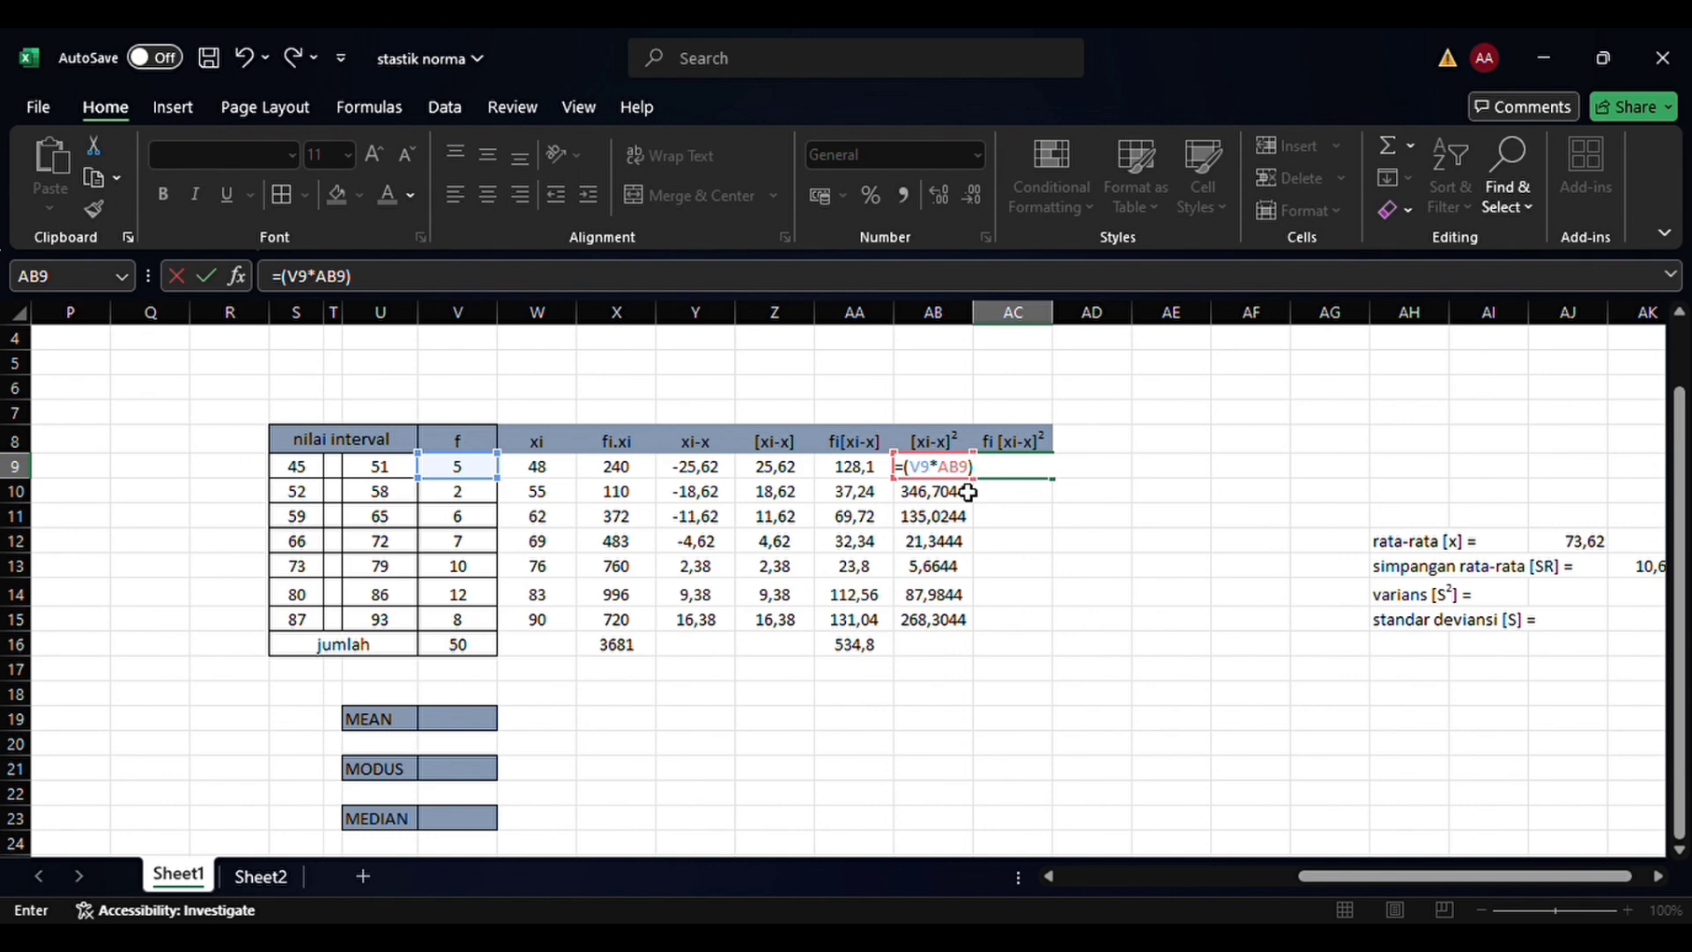
{"action": "key", "text": "Return"}
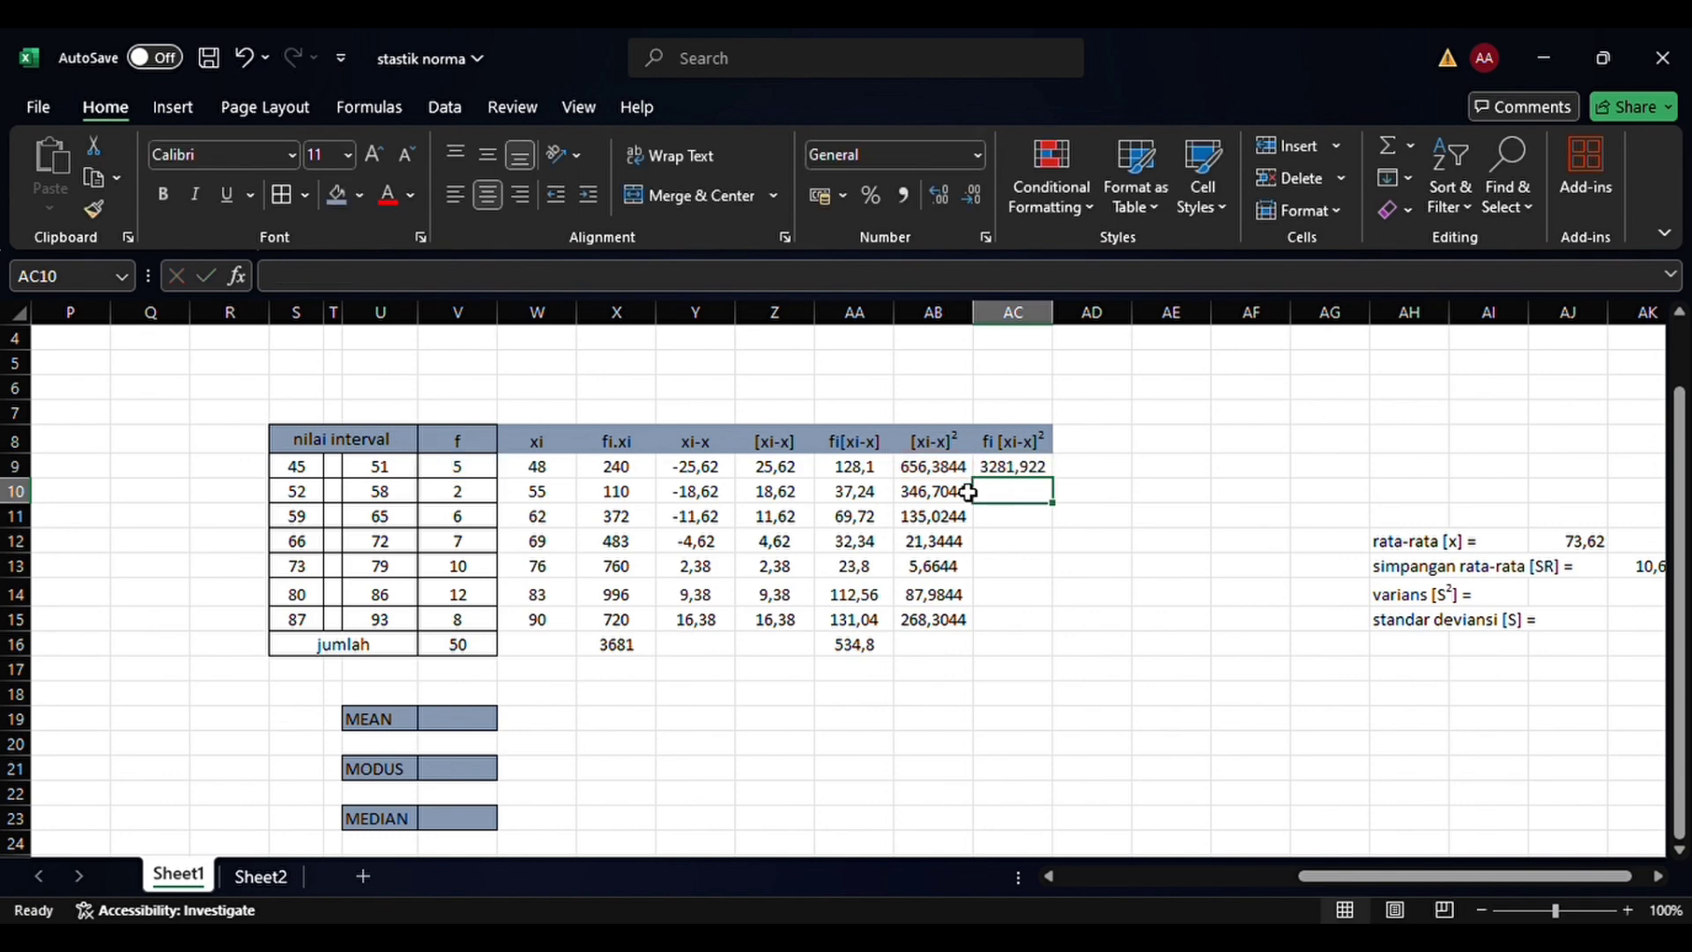
{"action": "left_click", "coordinate": [1023, 467]}
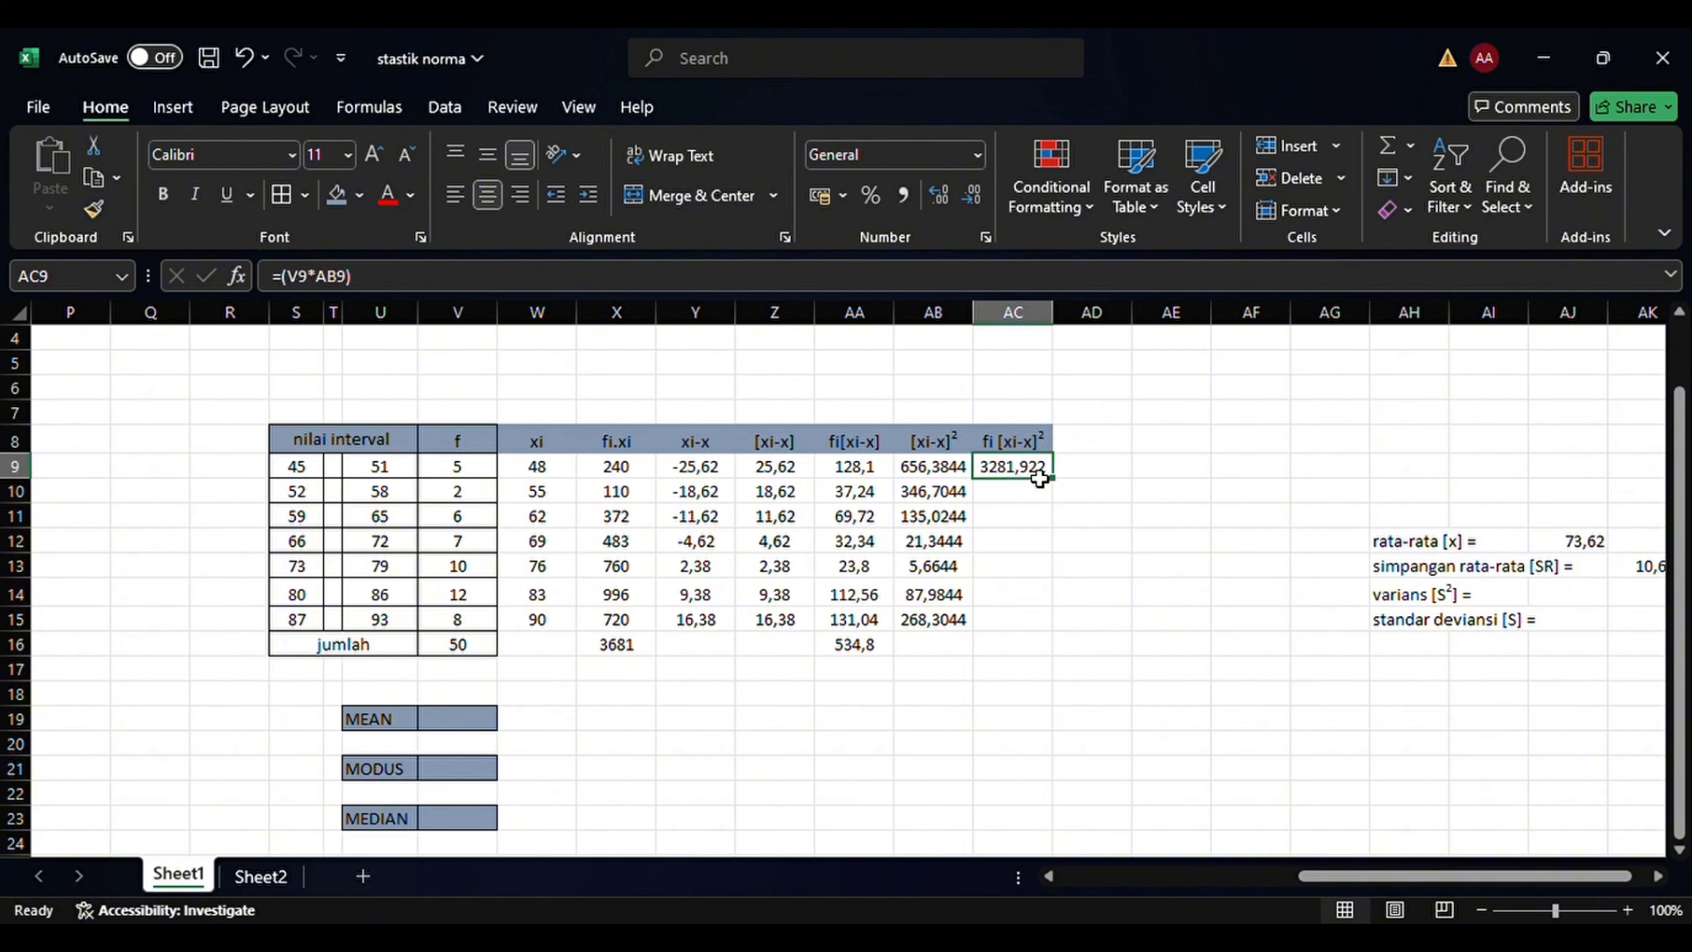
{"action": "left_click_drag", "start_coordinate": [1053, 478], "coordinate": [1064, 635]}
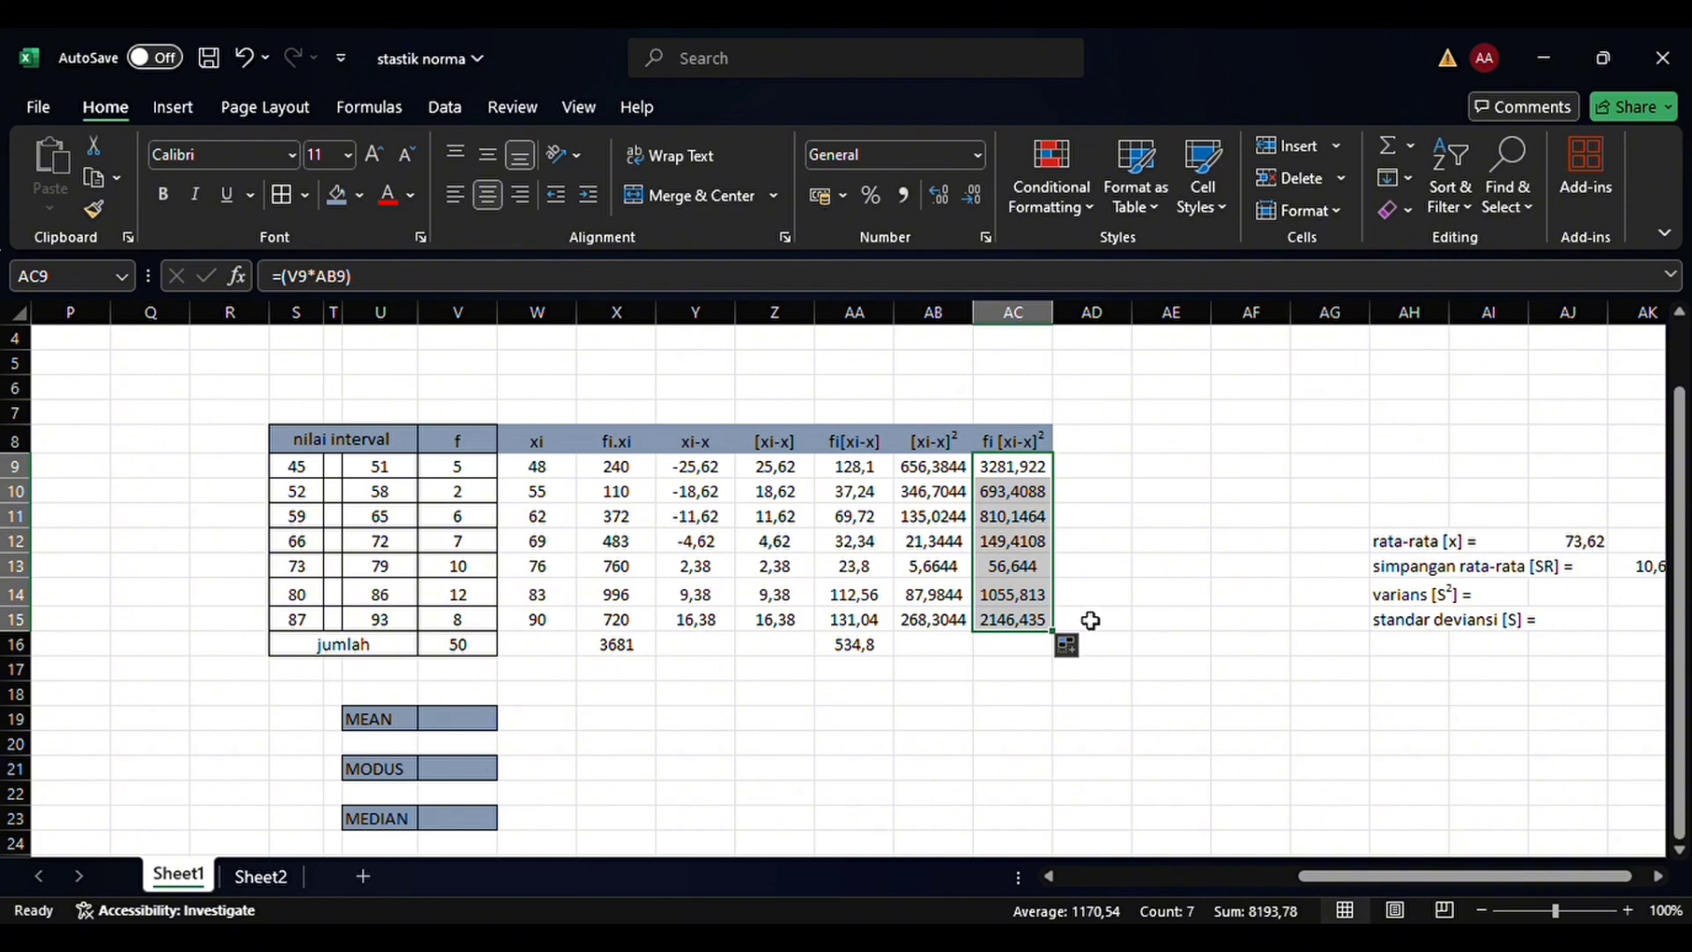
Total the fi[xi-x]² column in the jumlah row at AC16 with =SUM(AC9:AC15)
{"action": "left_click", "coordinate": [1027, 646]}
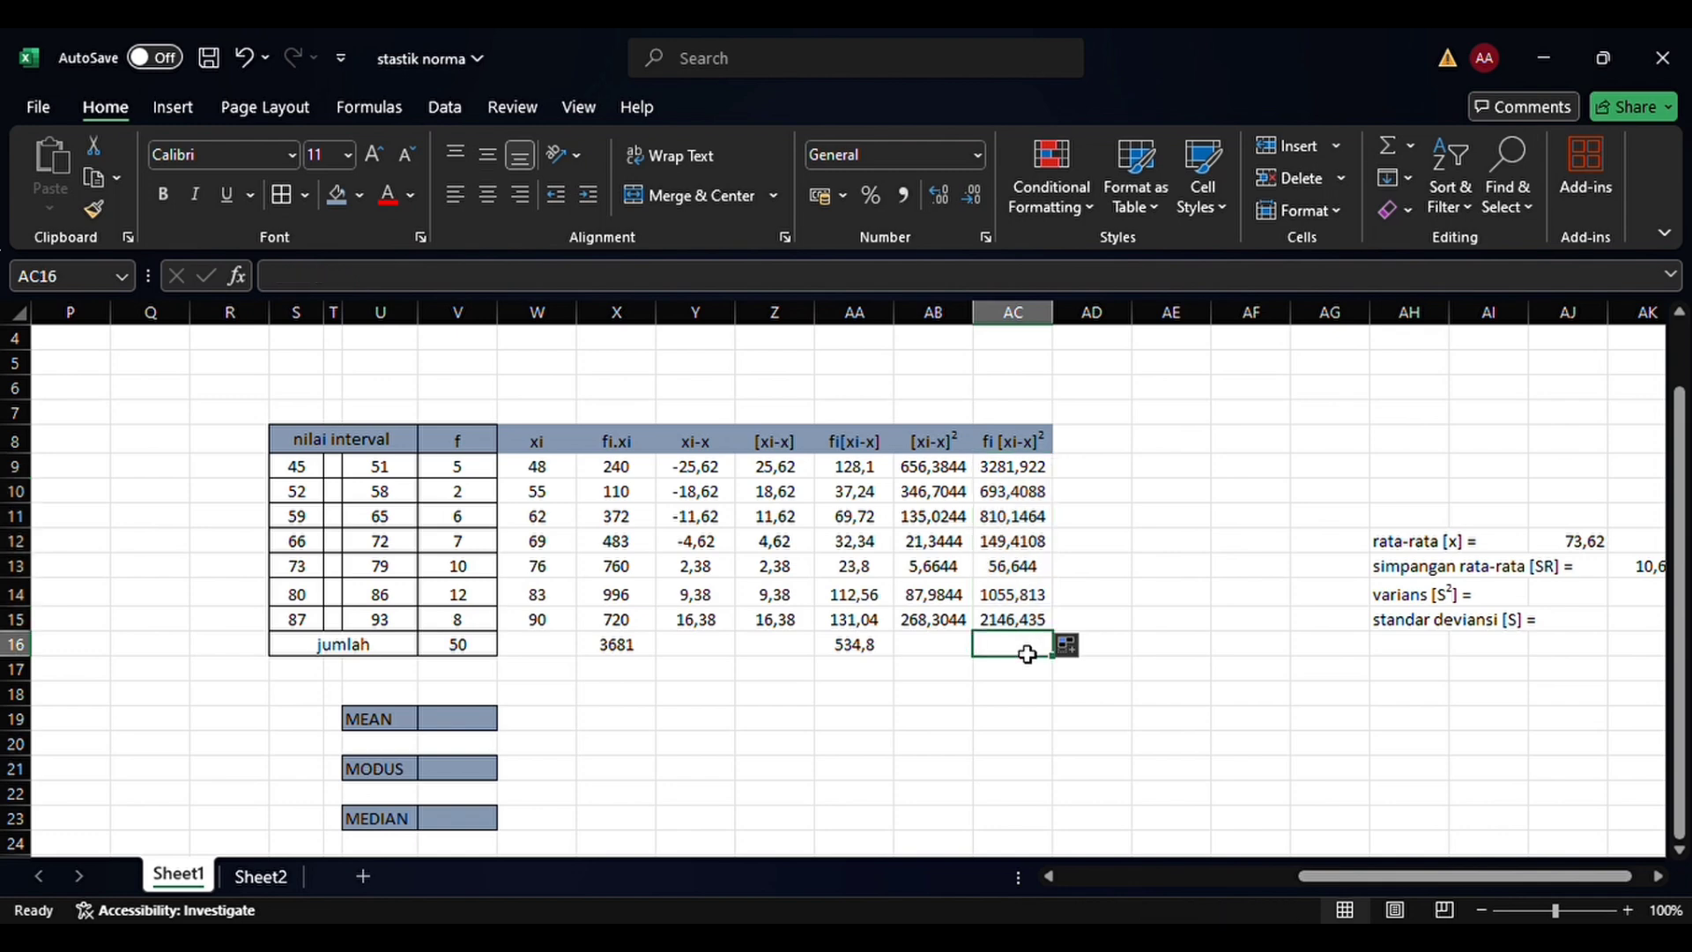
{"action": "type", "text": "="}
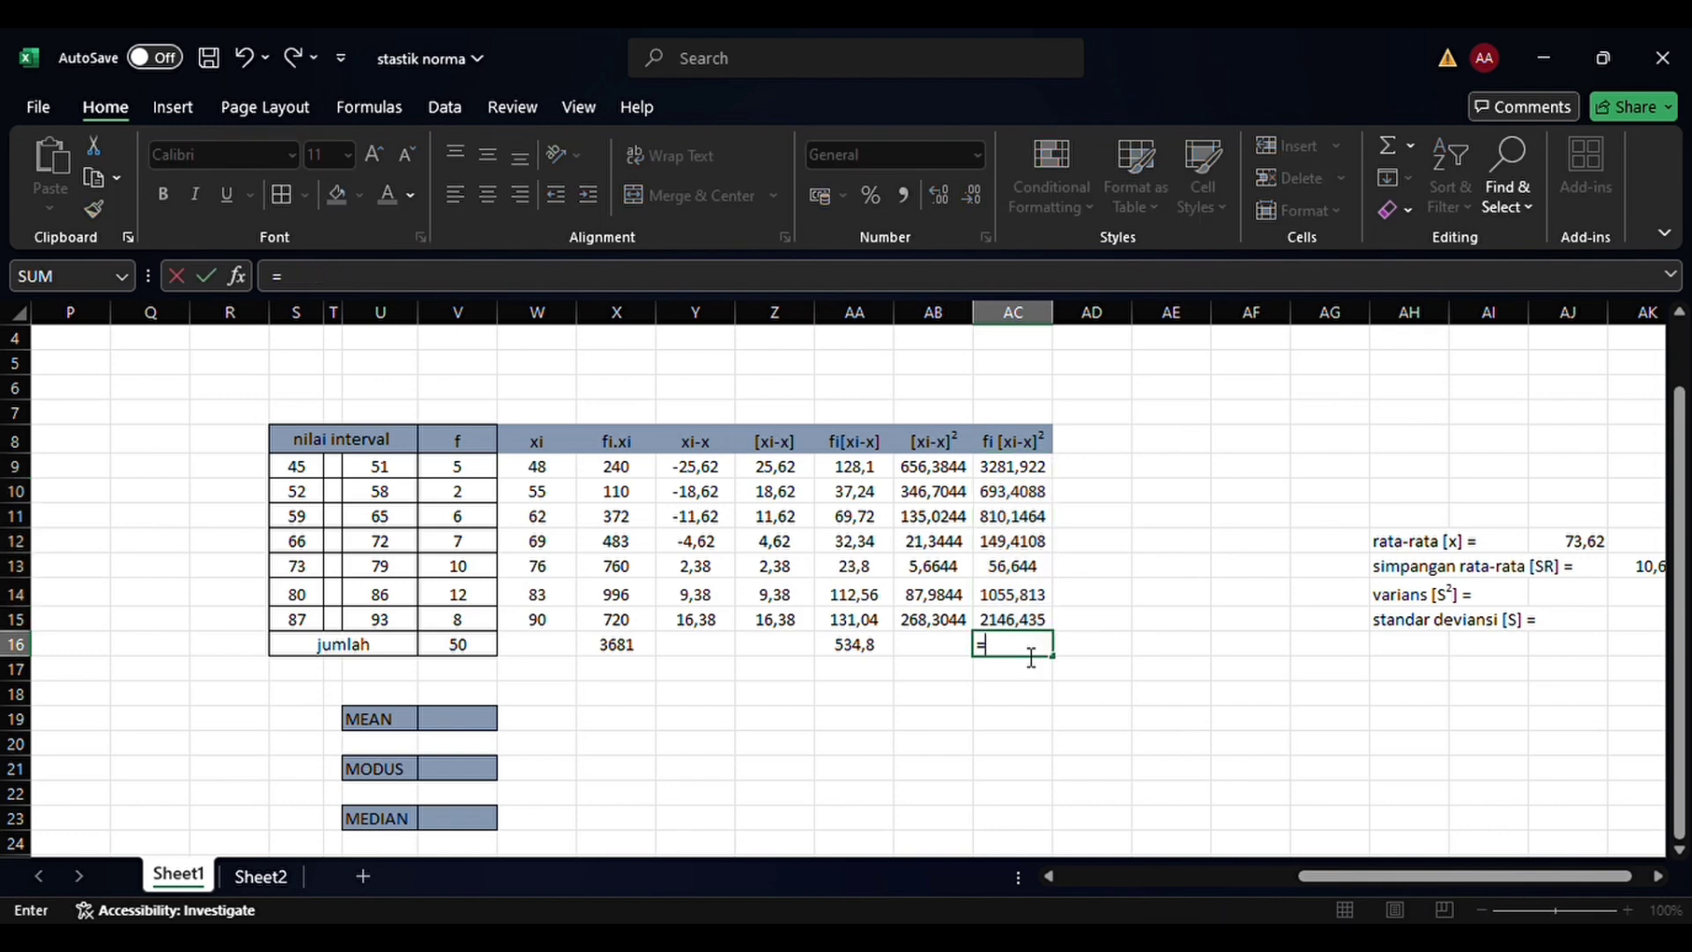
{"action": "type", "text": "sum("}
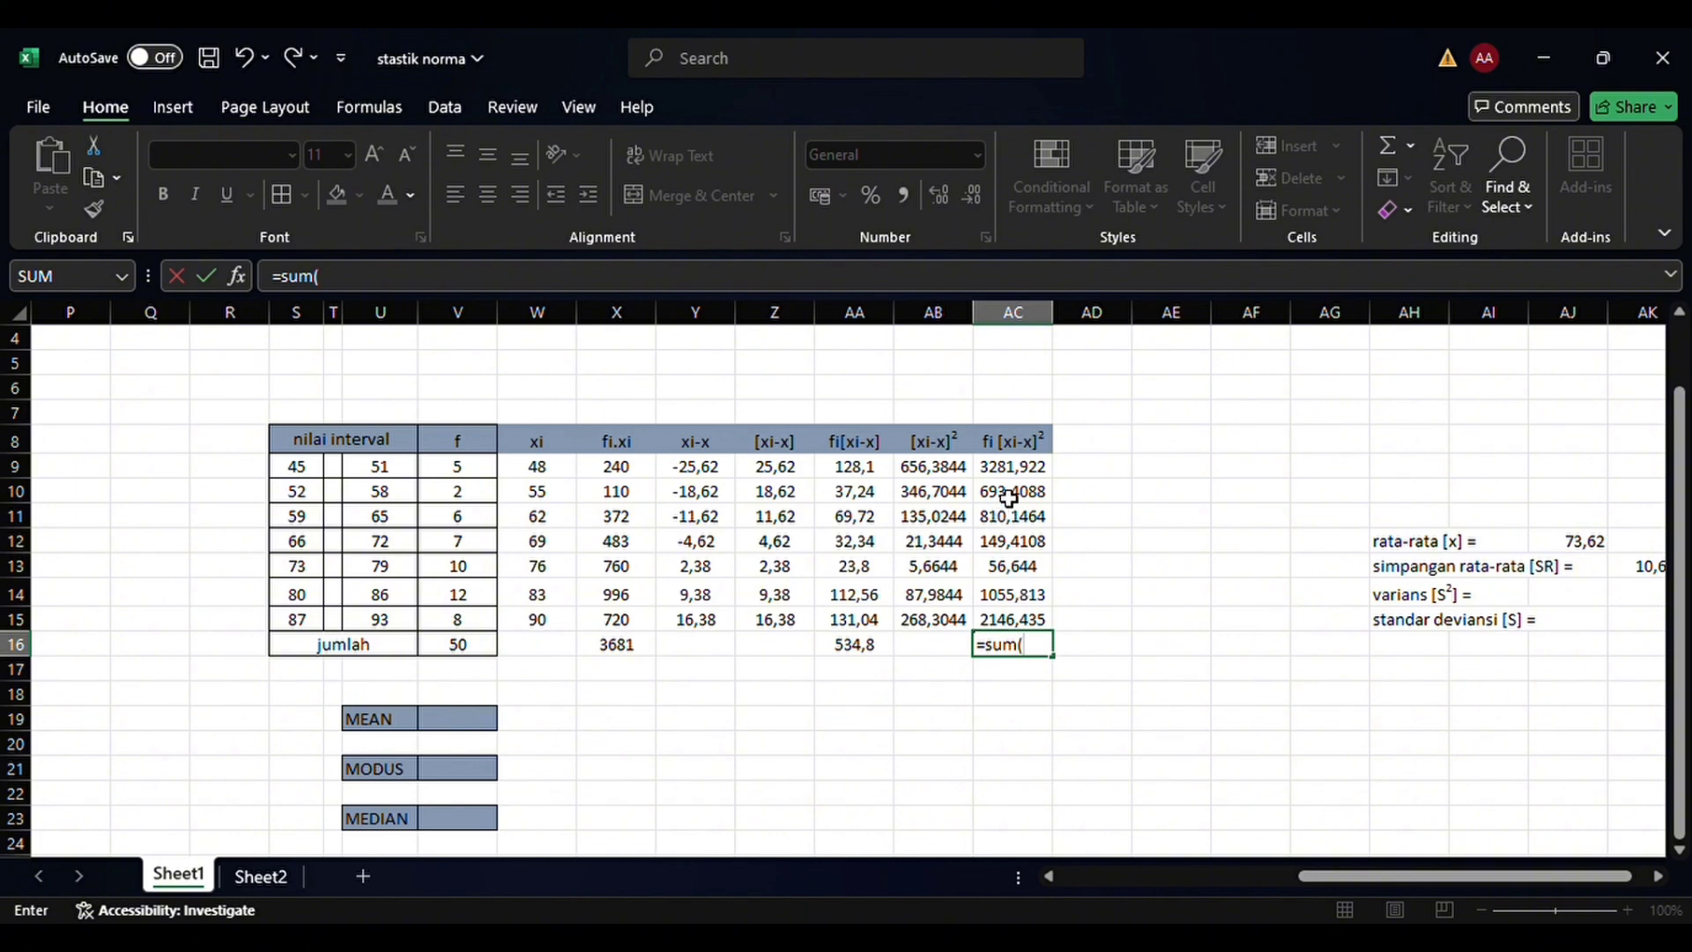
{"action": "left_click_drag", "start_coordinate": [1025, 471], "coordinate": [1025, 624]}
{"action": "type", "text": ")"}
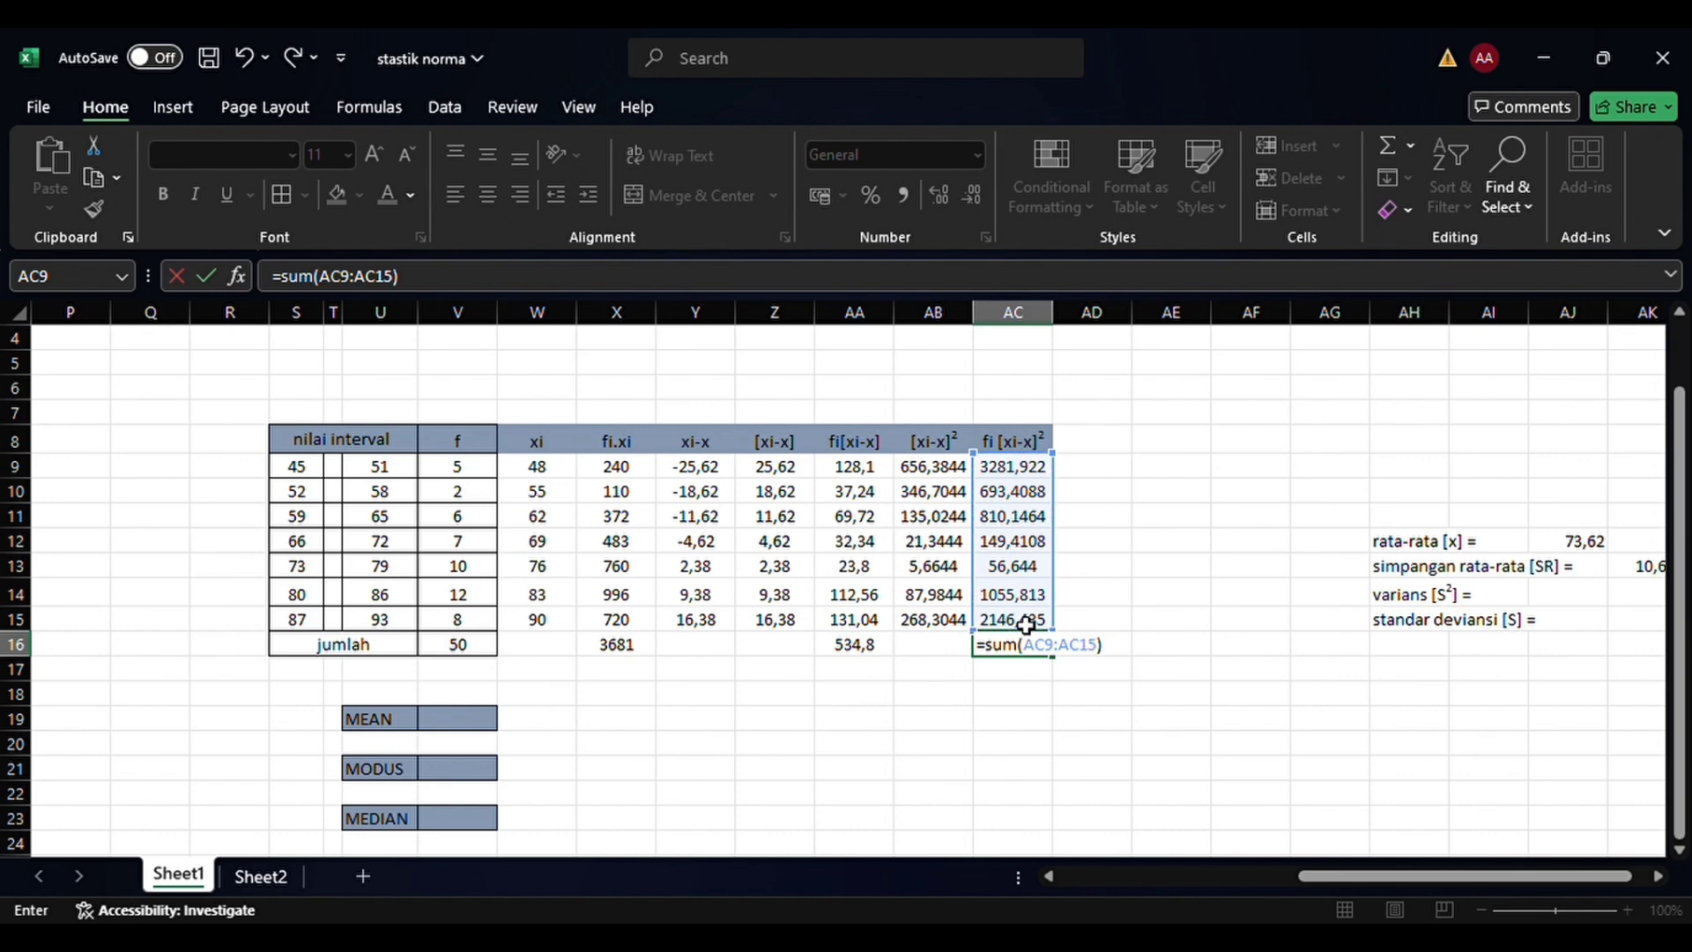
{"action": "key", "text": "Return"}
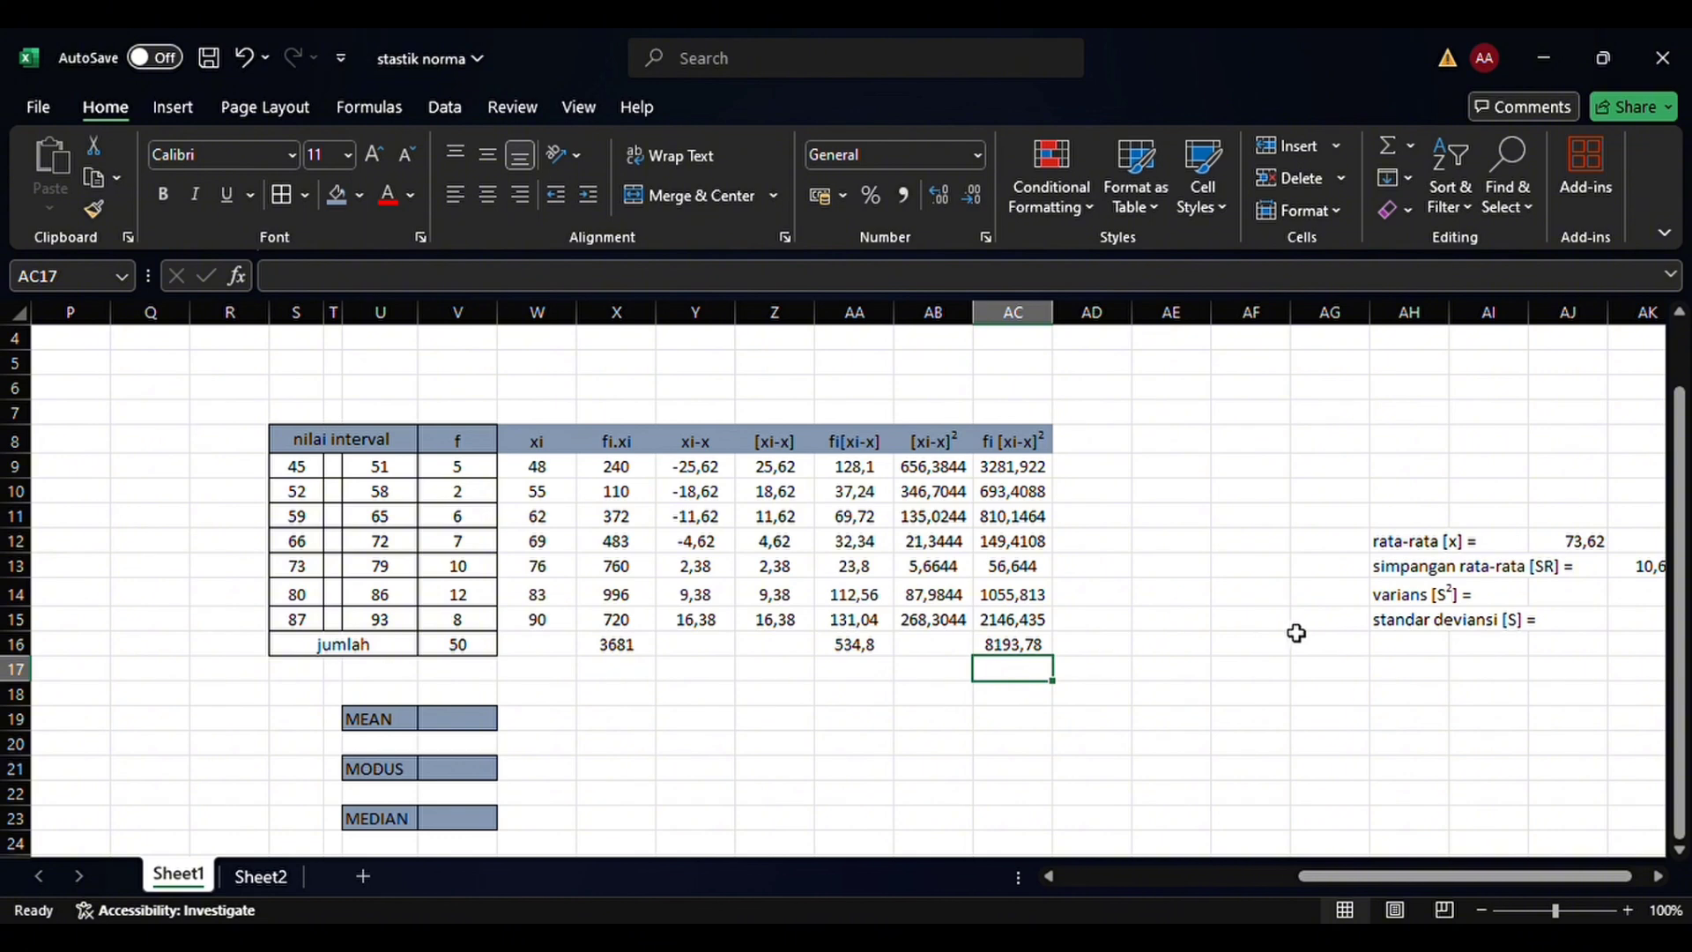
Calculate the variance (varians) in AK14 with the formula =(AC16/V16)
{"action": "scroll", "coordinate": [1296, 631], "scroll_direction": "right", "scroll_amount": 2}
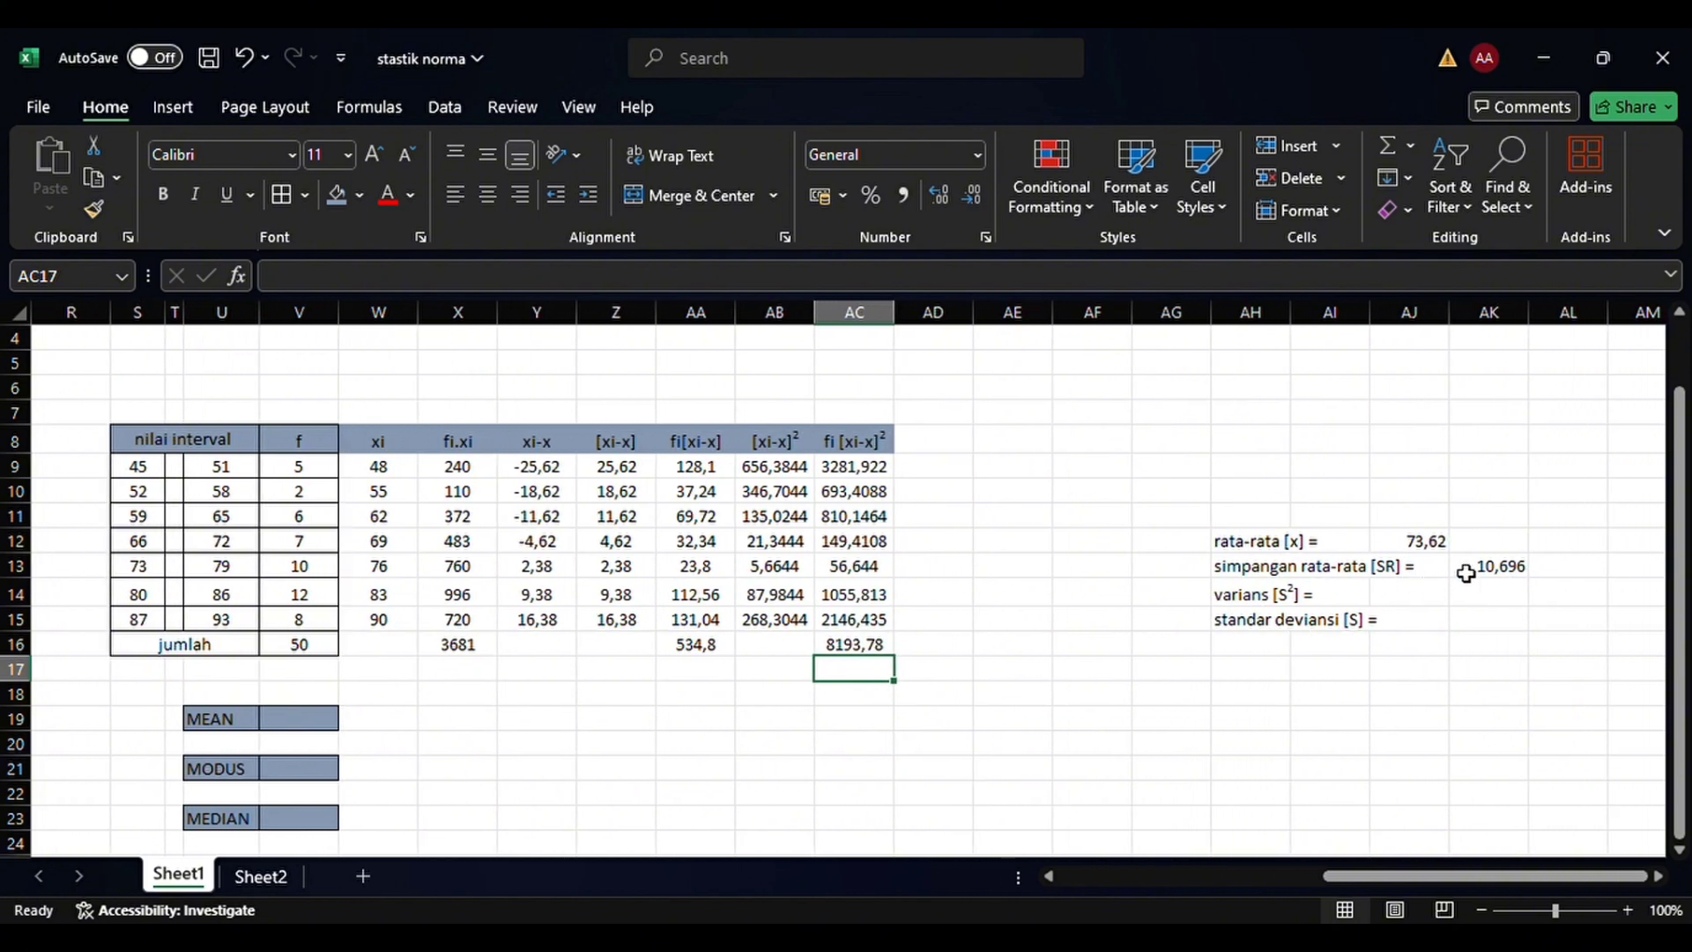
{"action": "left_click", "coordinate": [1474, 593]}
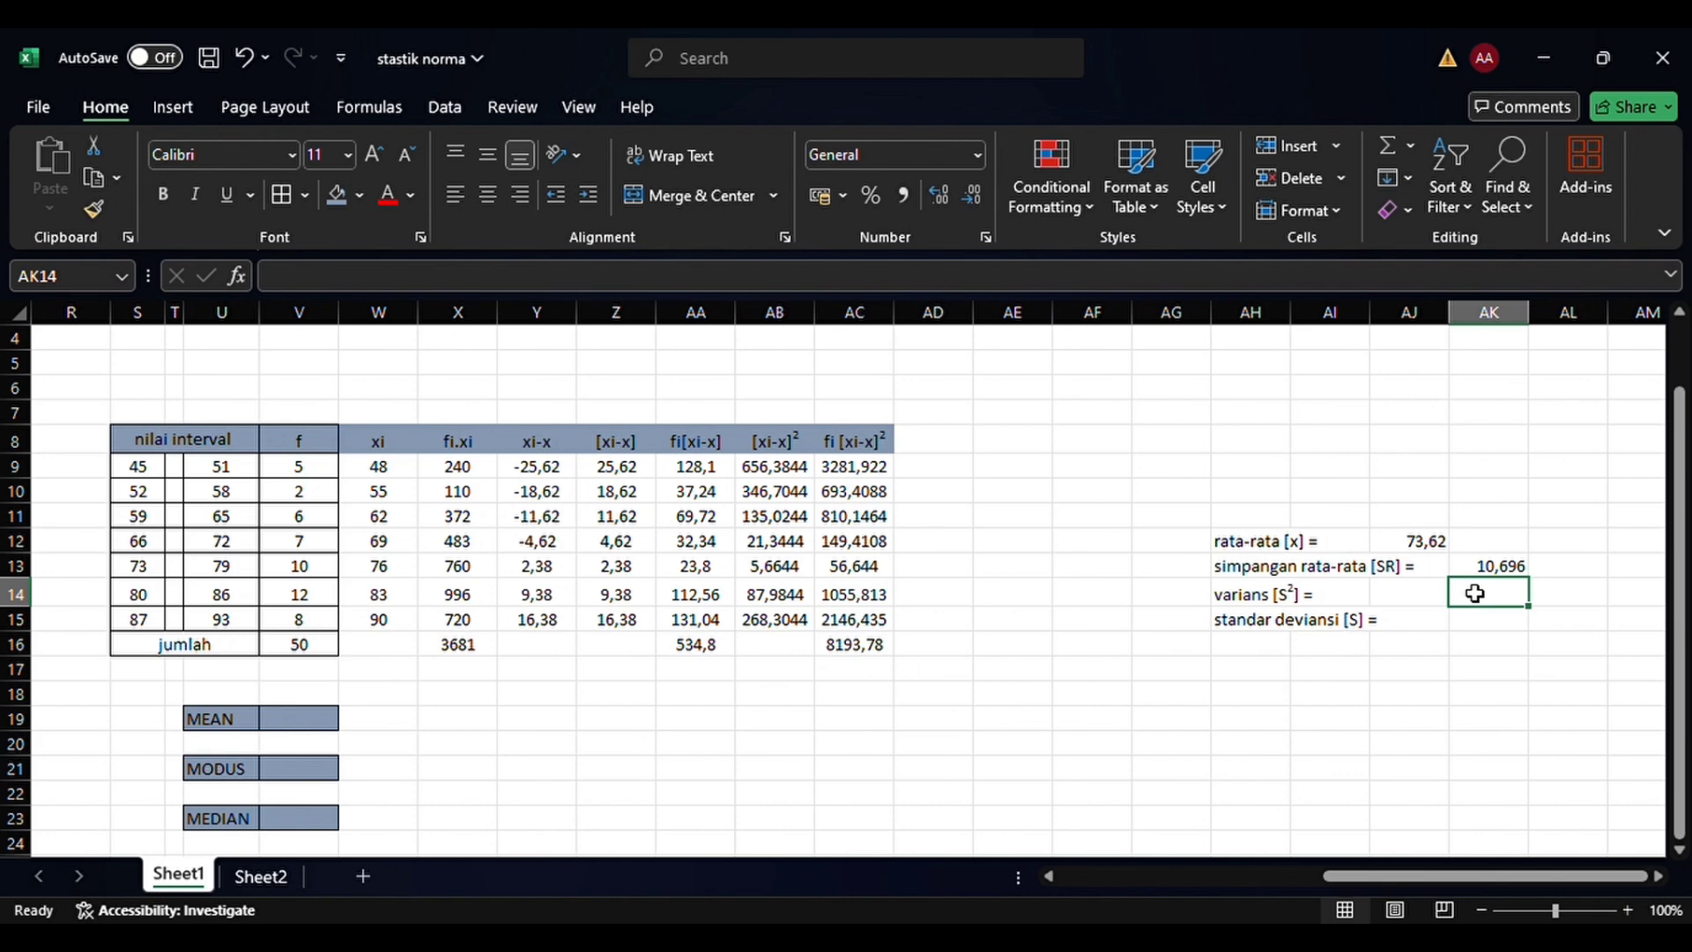
{"action": "type", "text": "="}
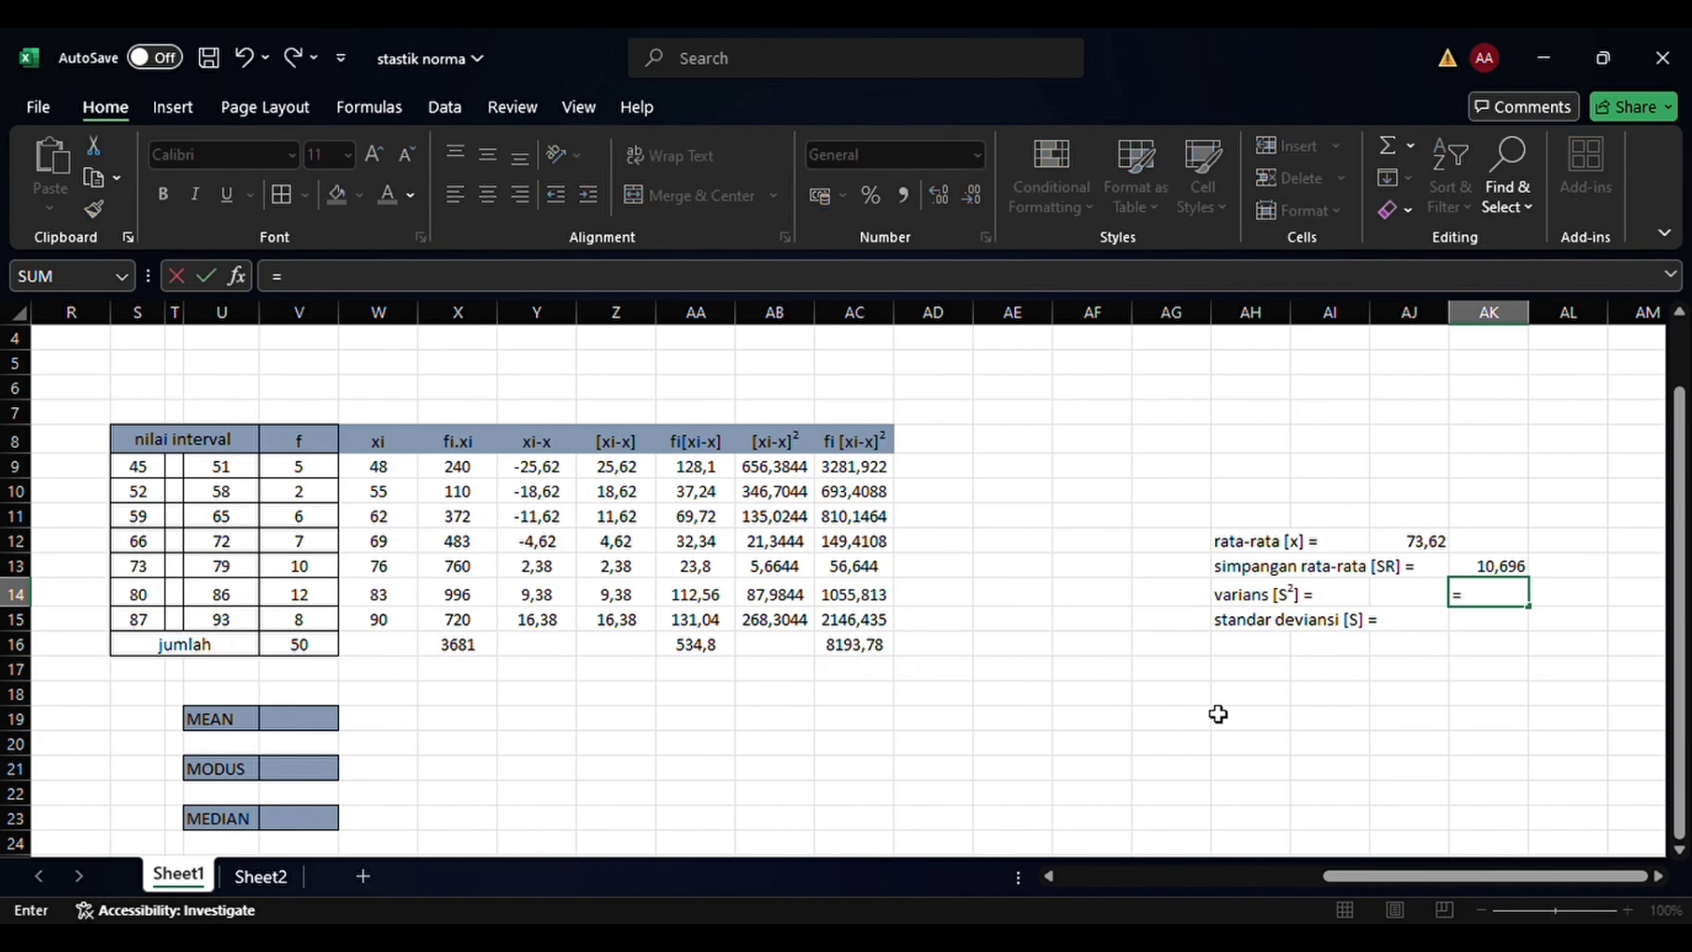
{"action": "type", "text": "("}
{"action": "left_click", "coordinate": [883, 656]}
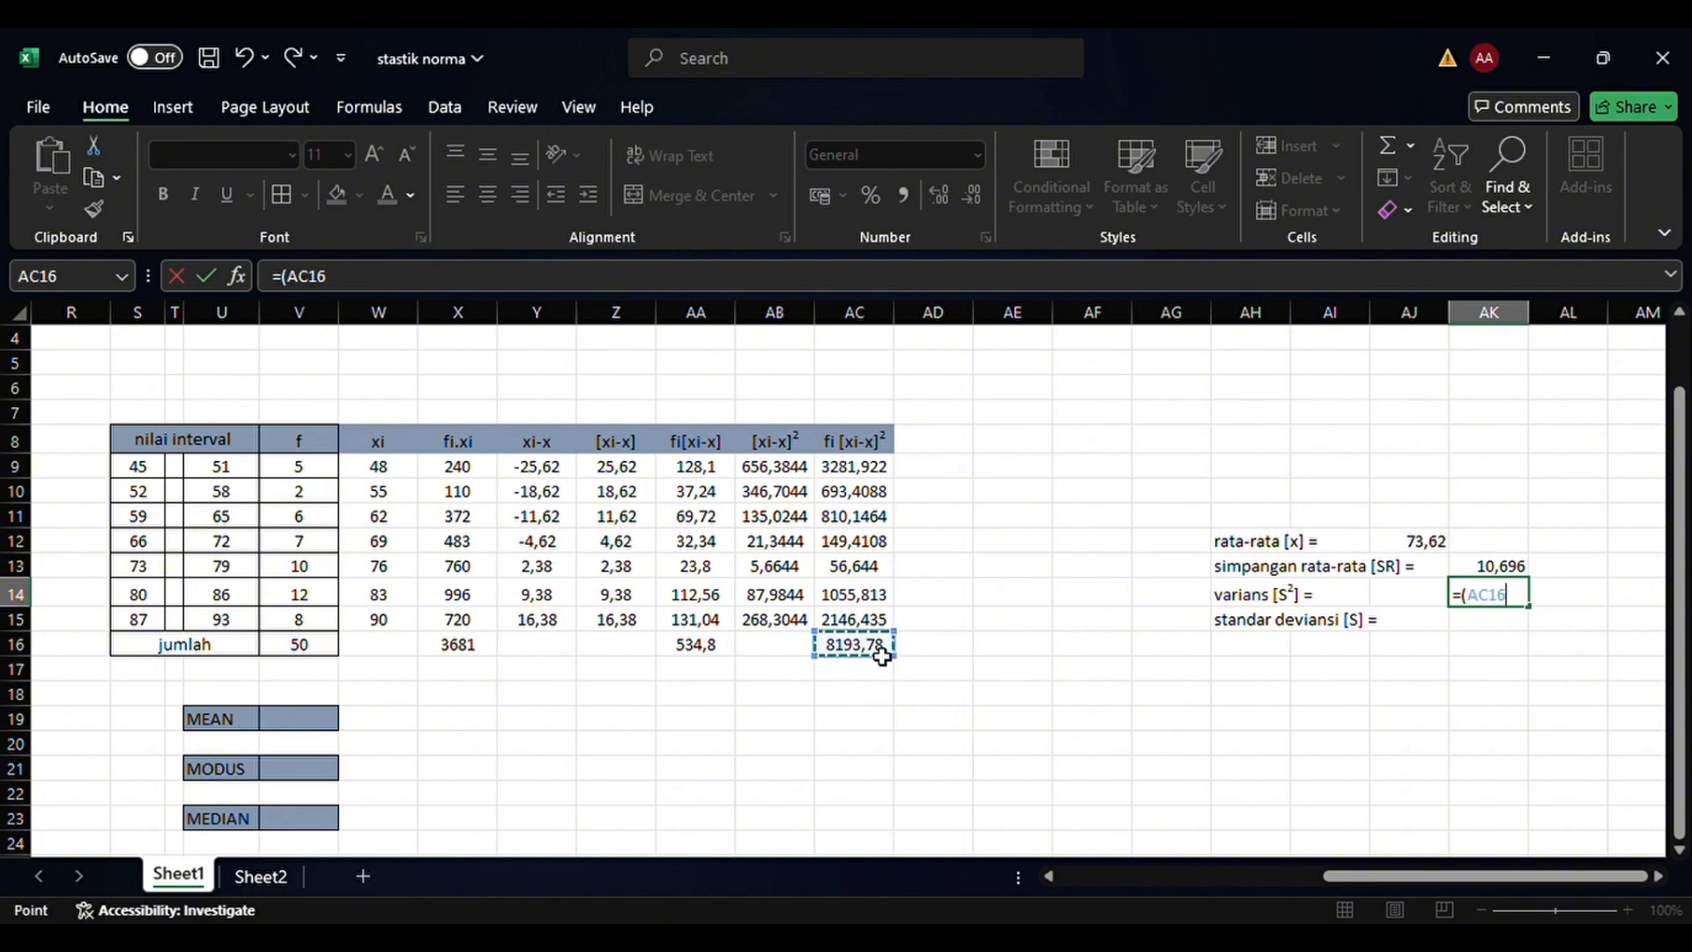
{"action": "type", "text": "/"}
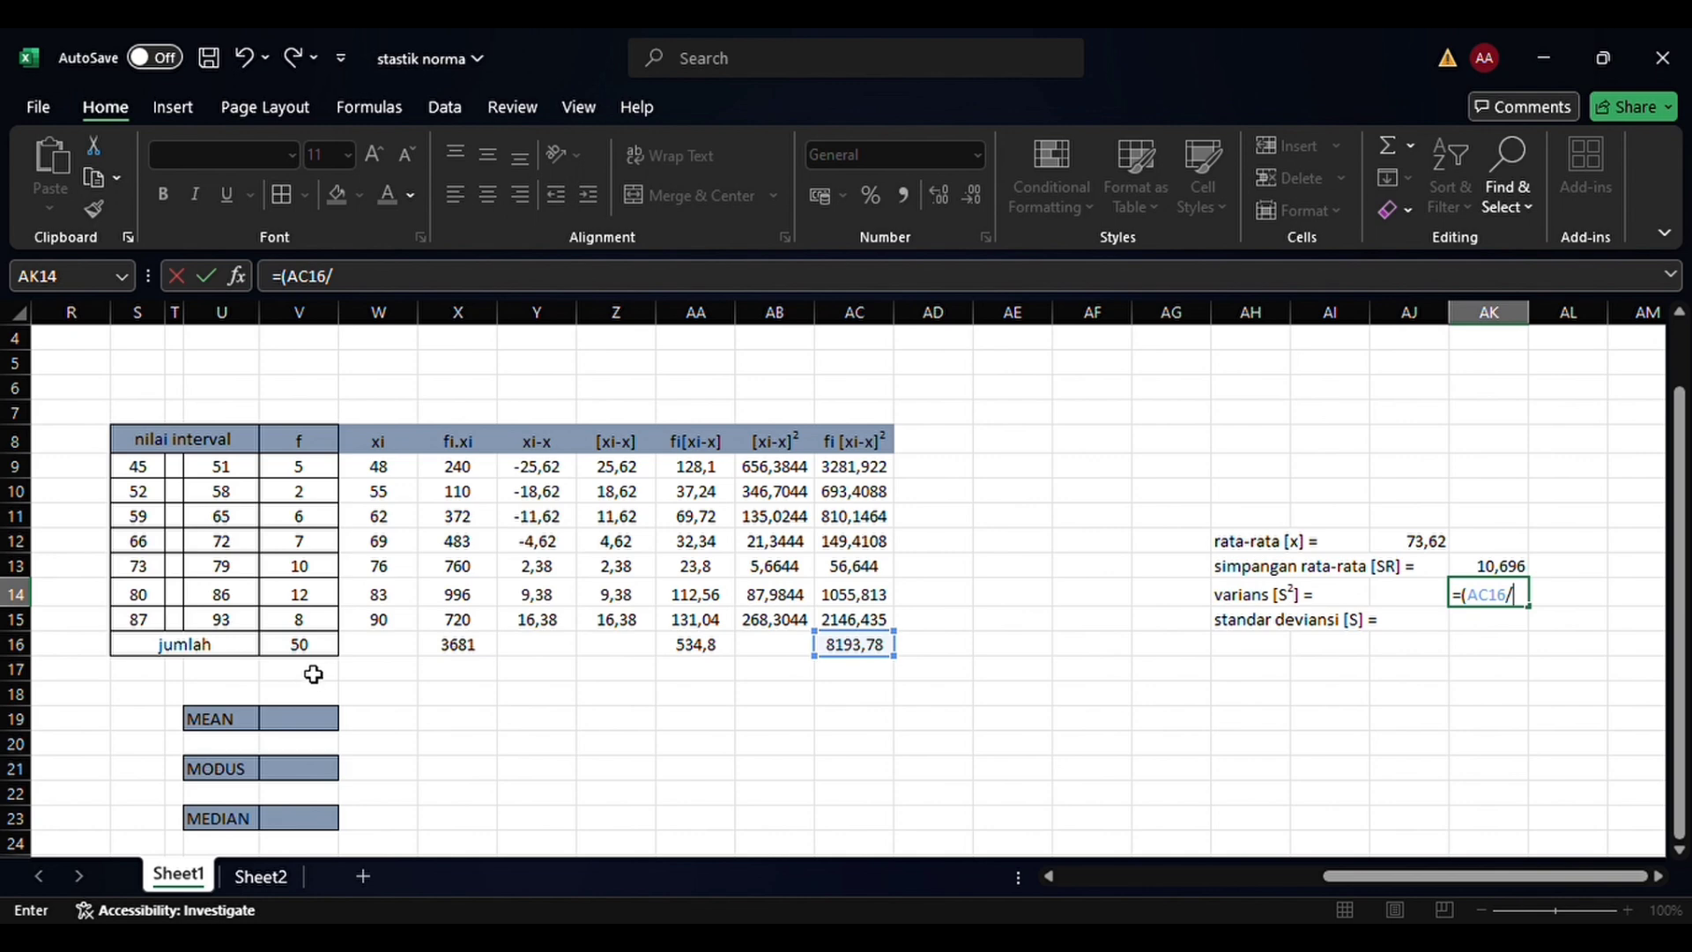
{"action": "left_click", "coordinate": [330, 650]}
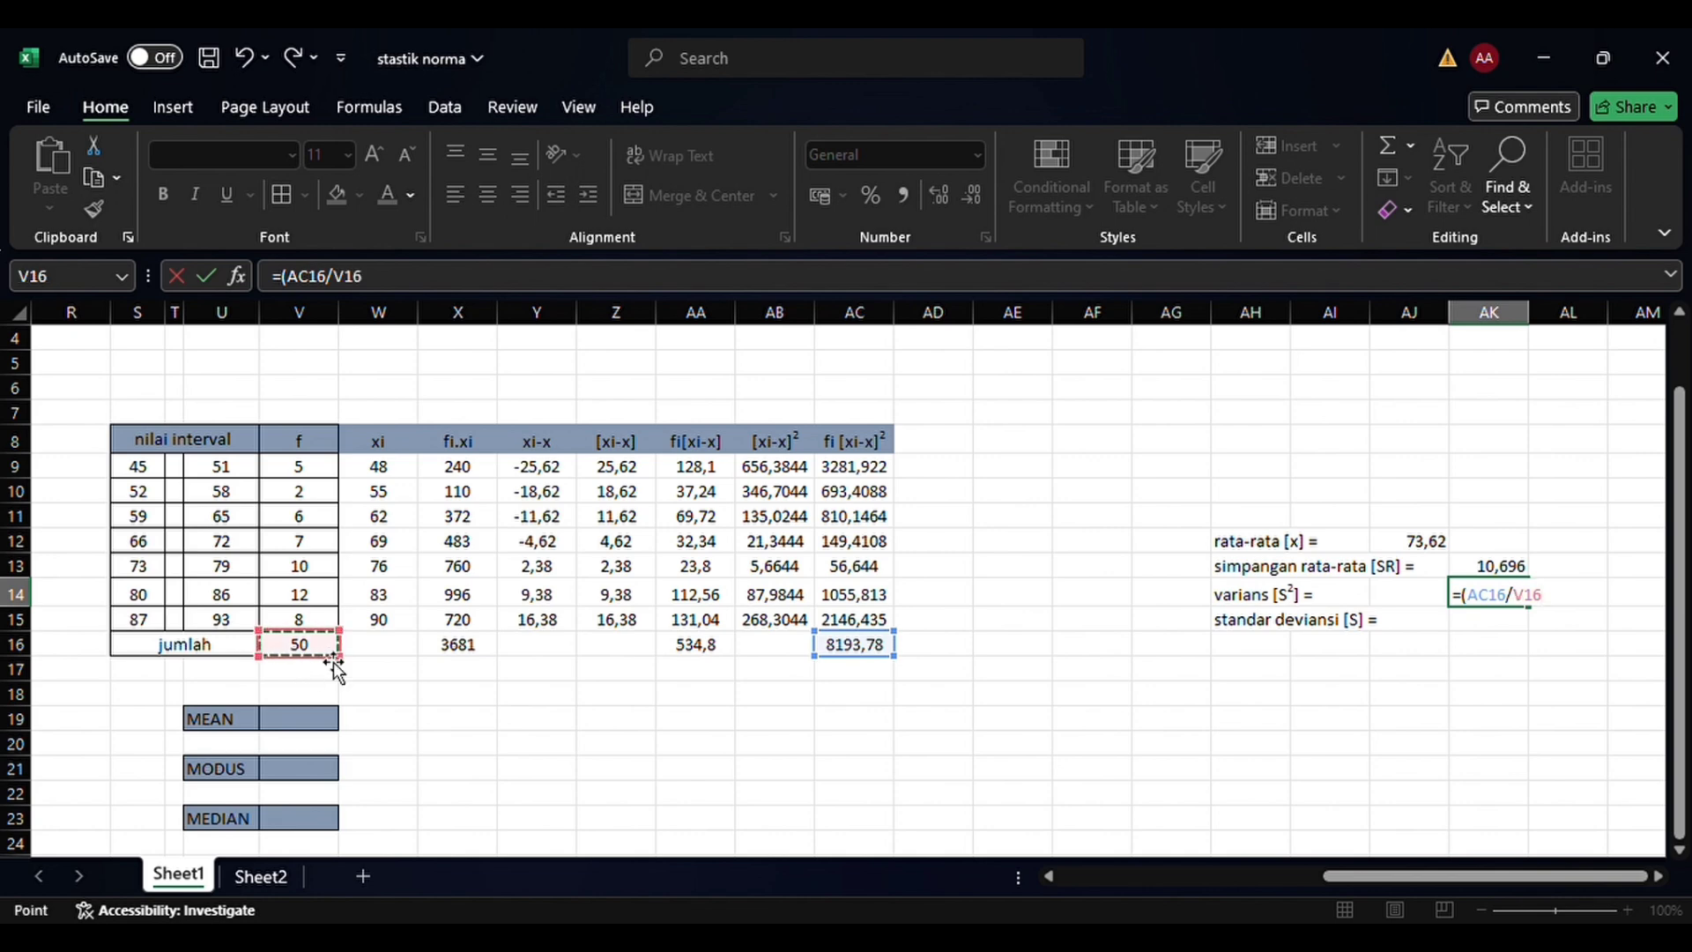
{"action": "type", "text": ")"}
{"action": "key", "text": "Return"}
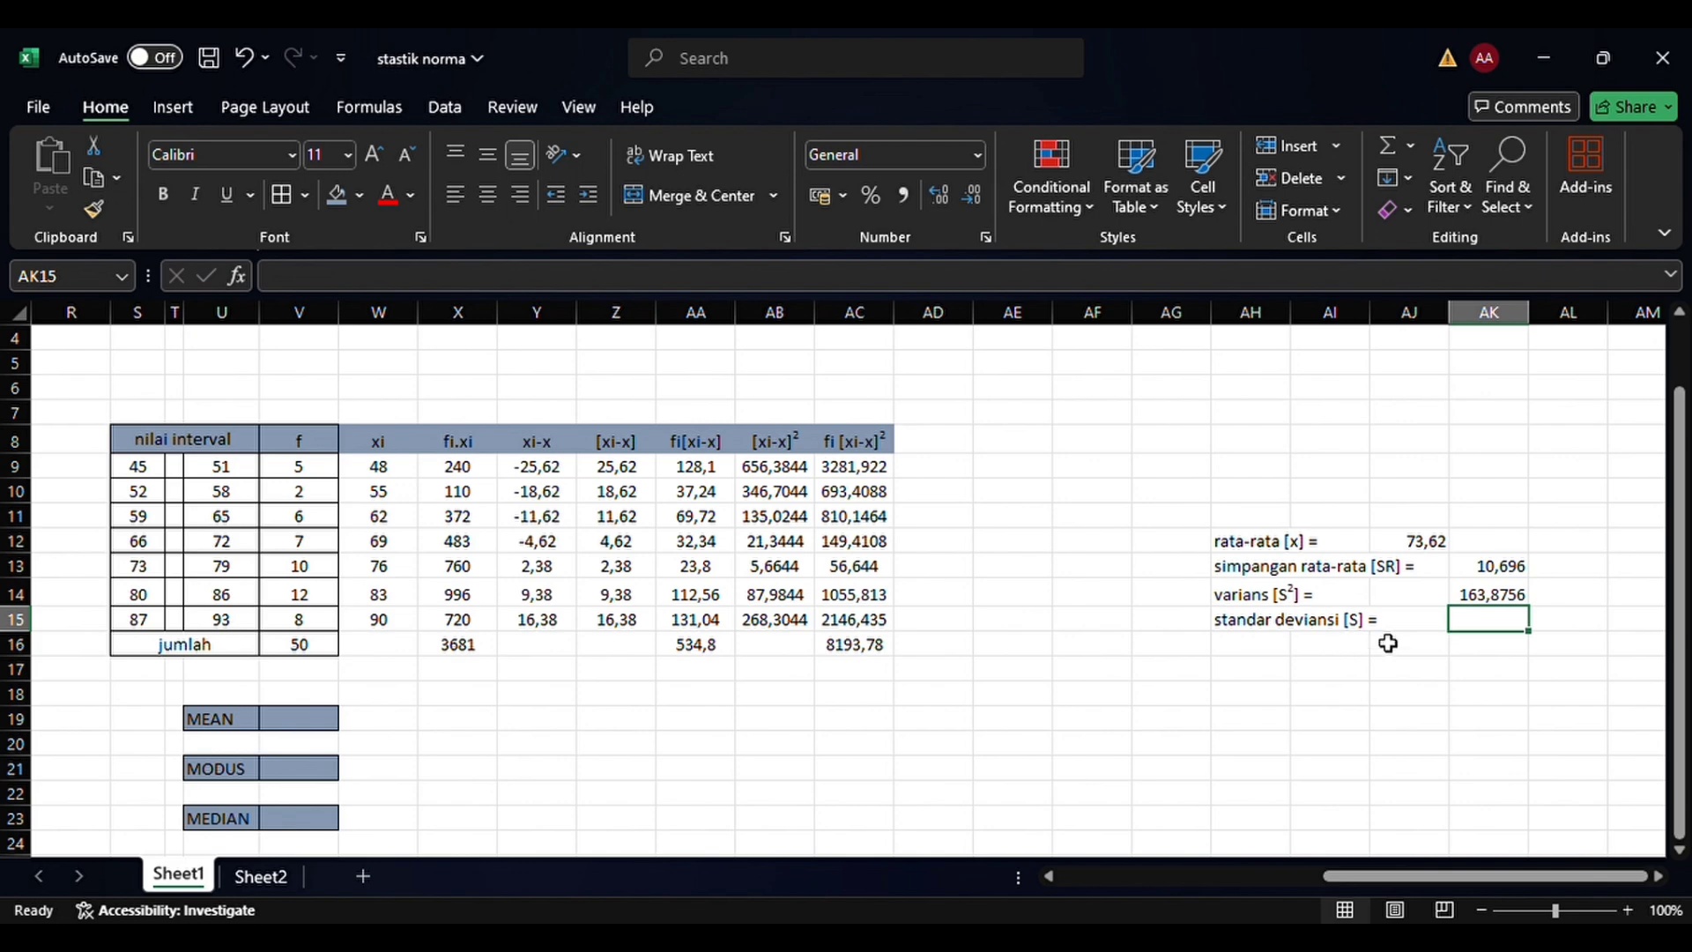
Calculate the standard deviation (standar deviansi) in AK15 with the formula =SQRT(AK14)
{"action": "type", "text": "="}
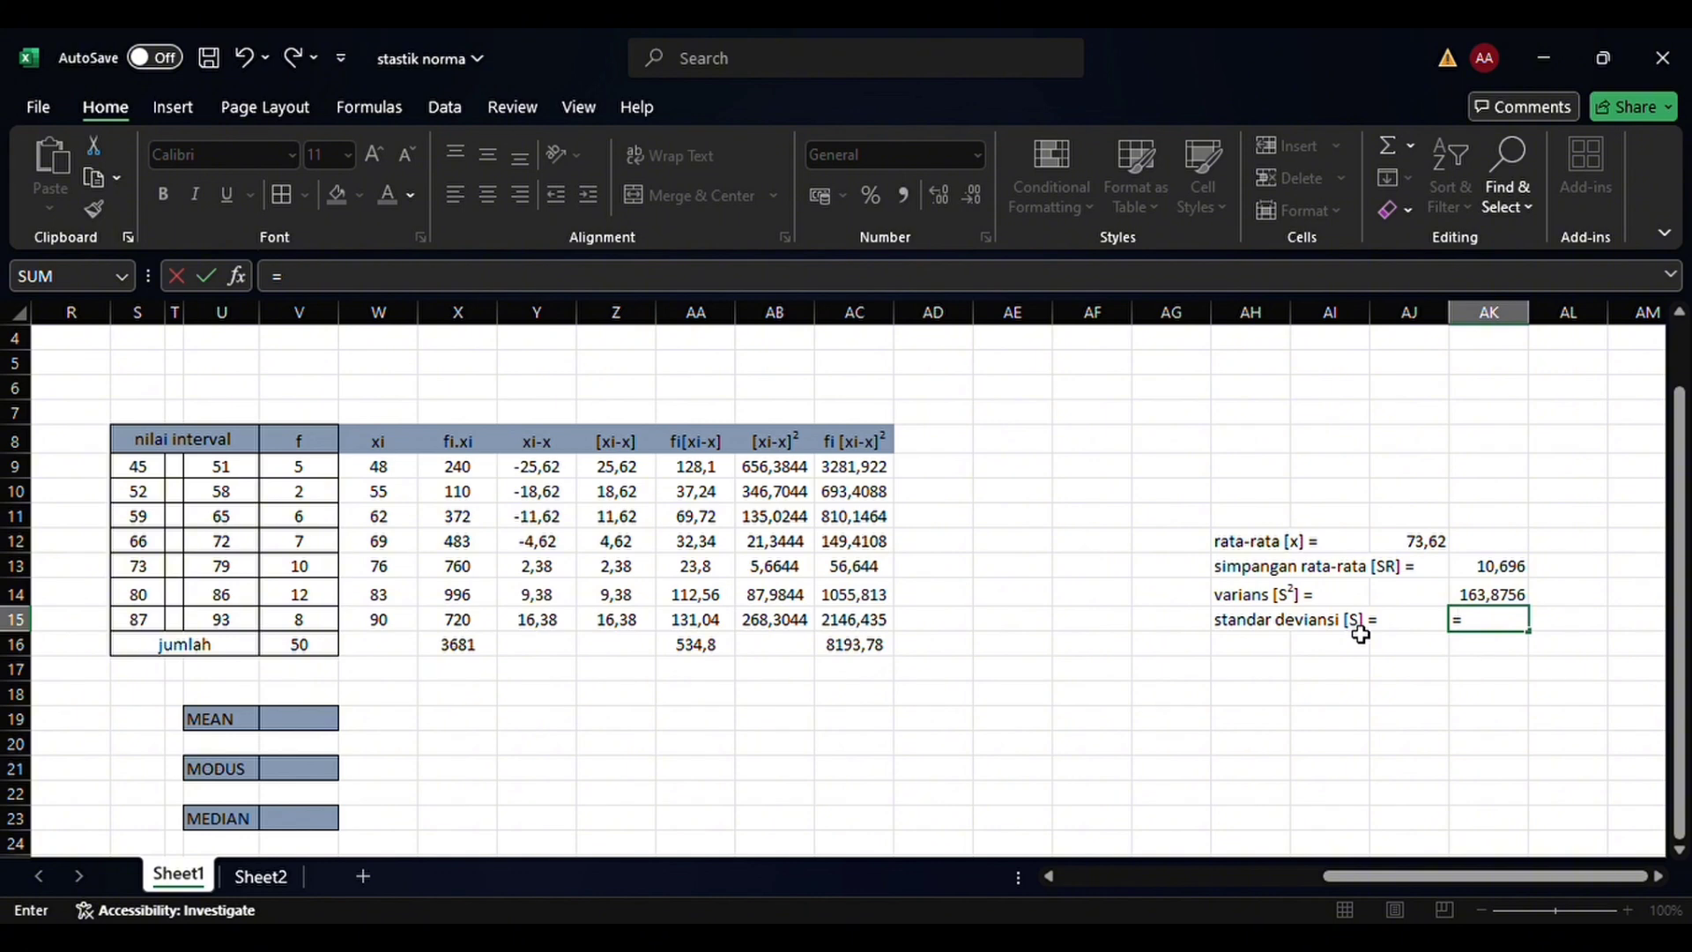
{"action": "type", "text": "sqrt"}
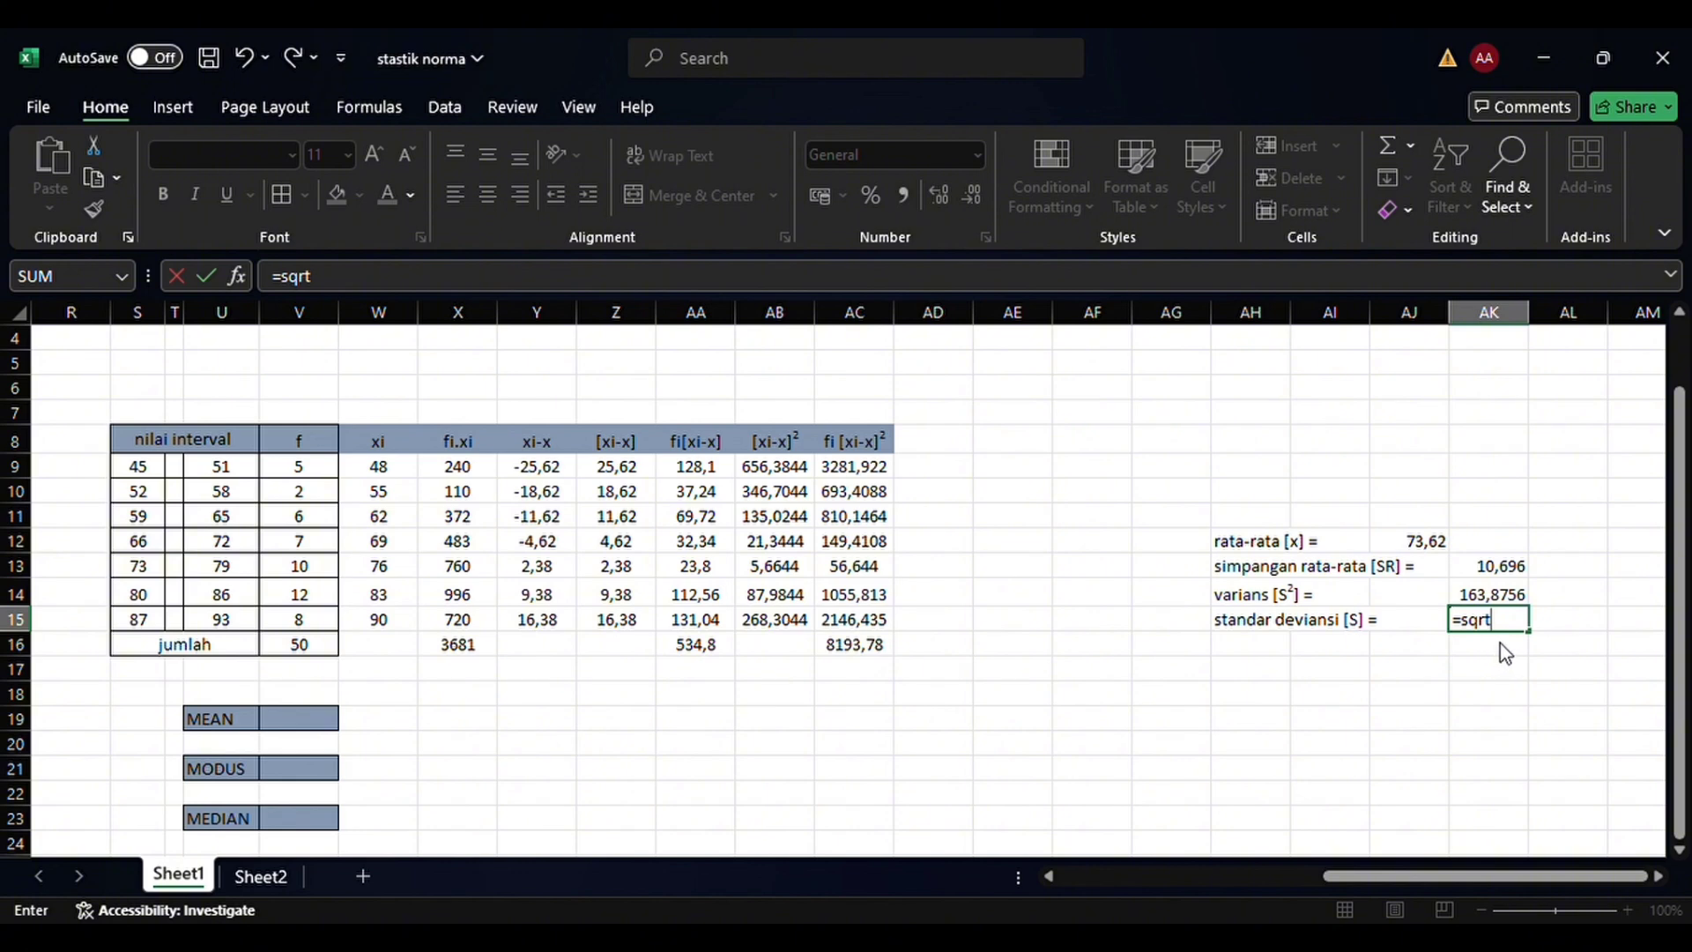
{"action": "key", "text": "Tab"}
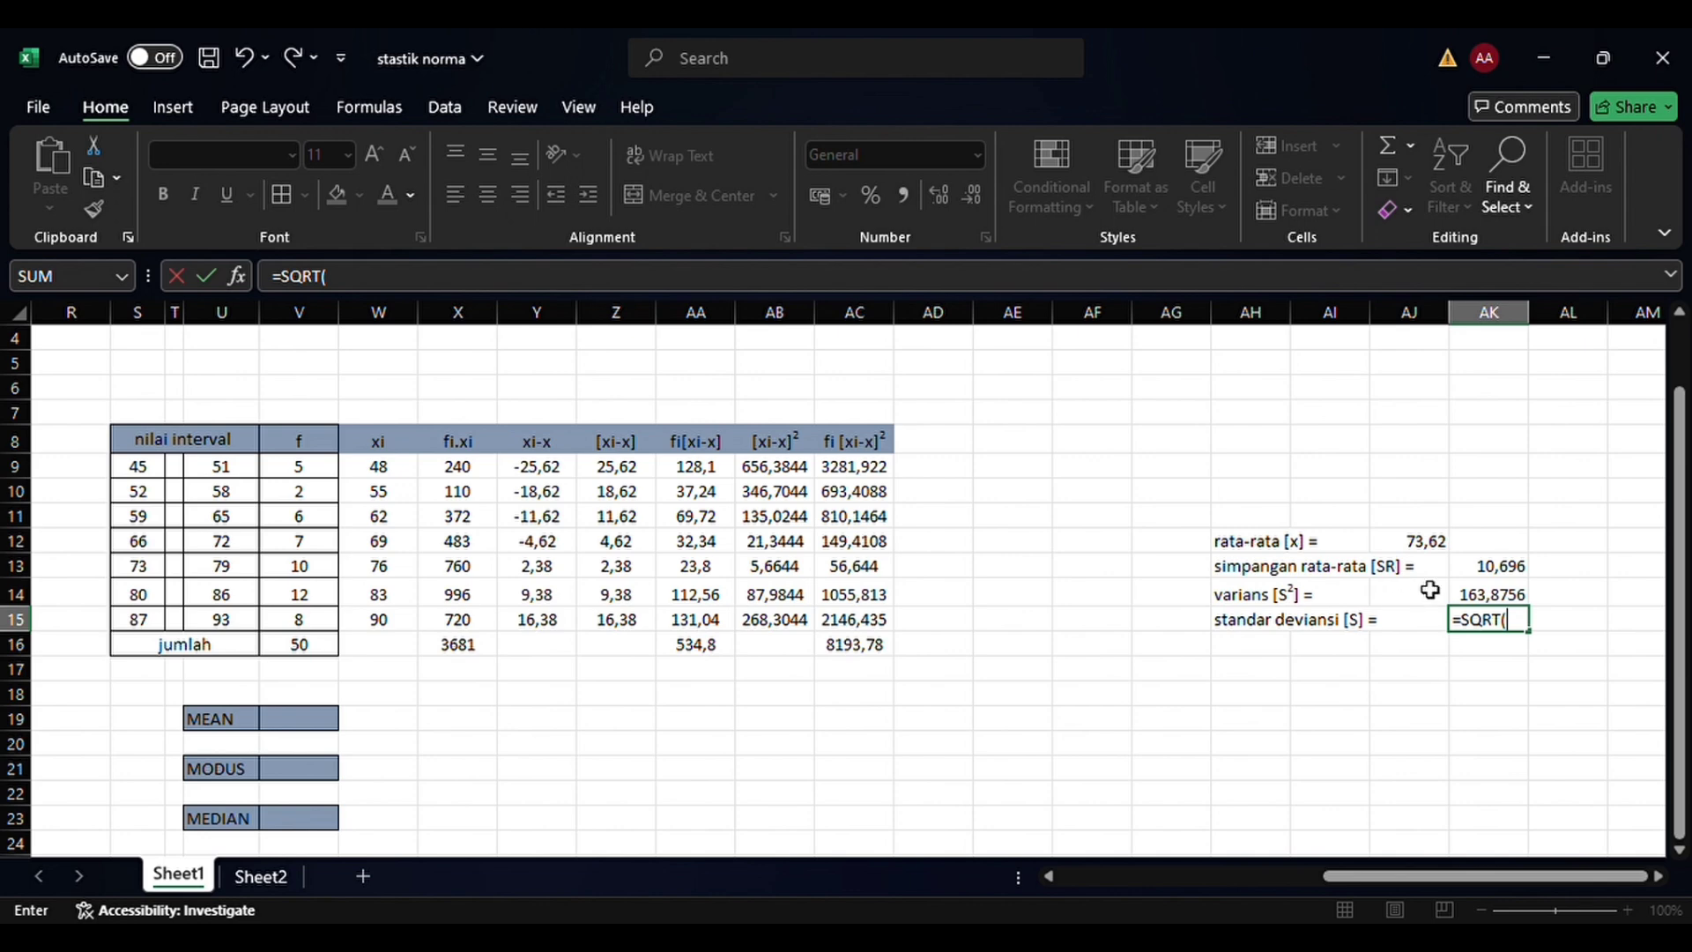
{"action": "left_click", "coordinate": [1486, 600]}
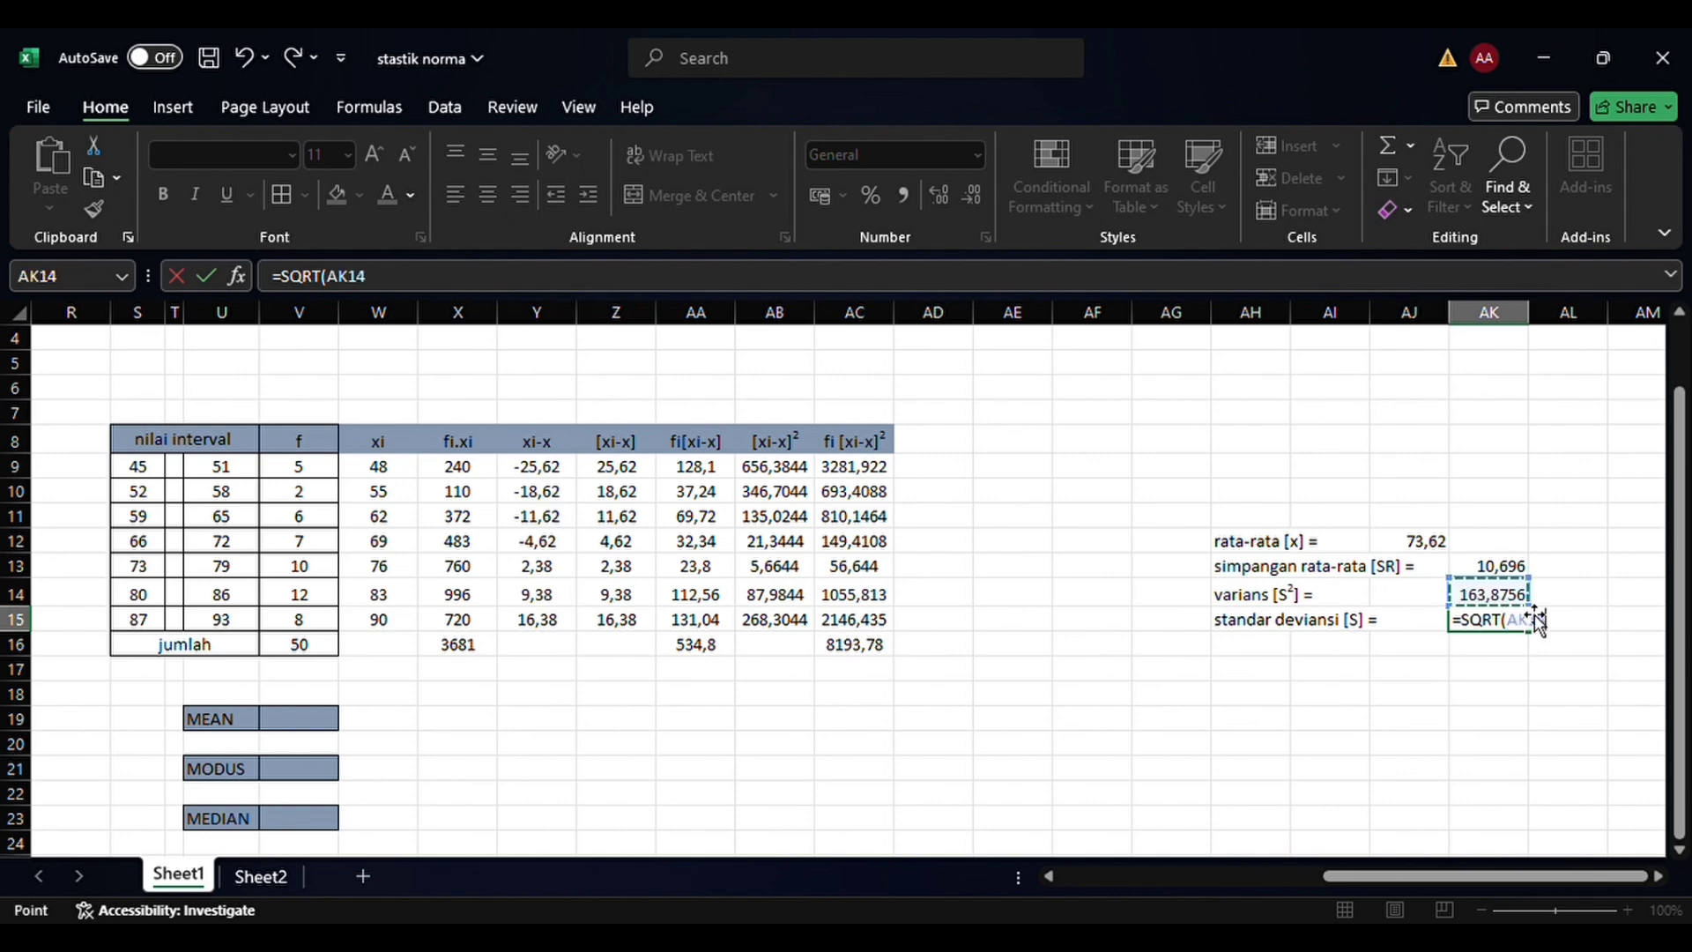
{"action": "type", "text": ")"}
{"action": "key", "text": "Return"}
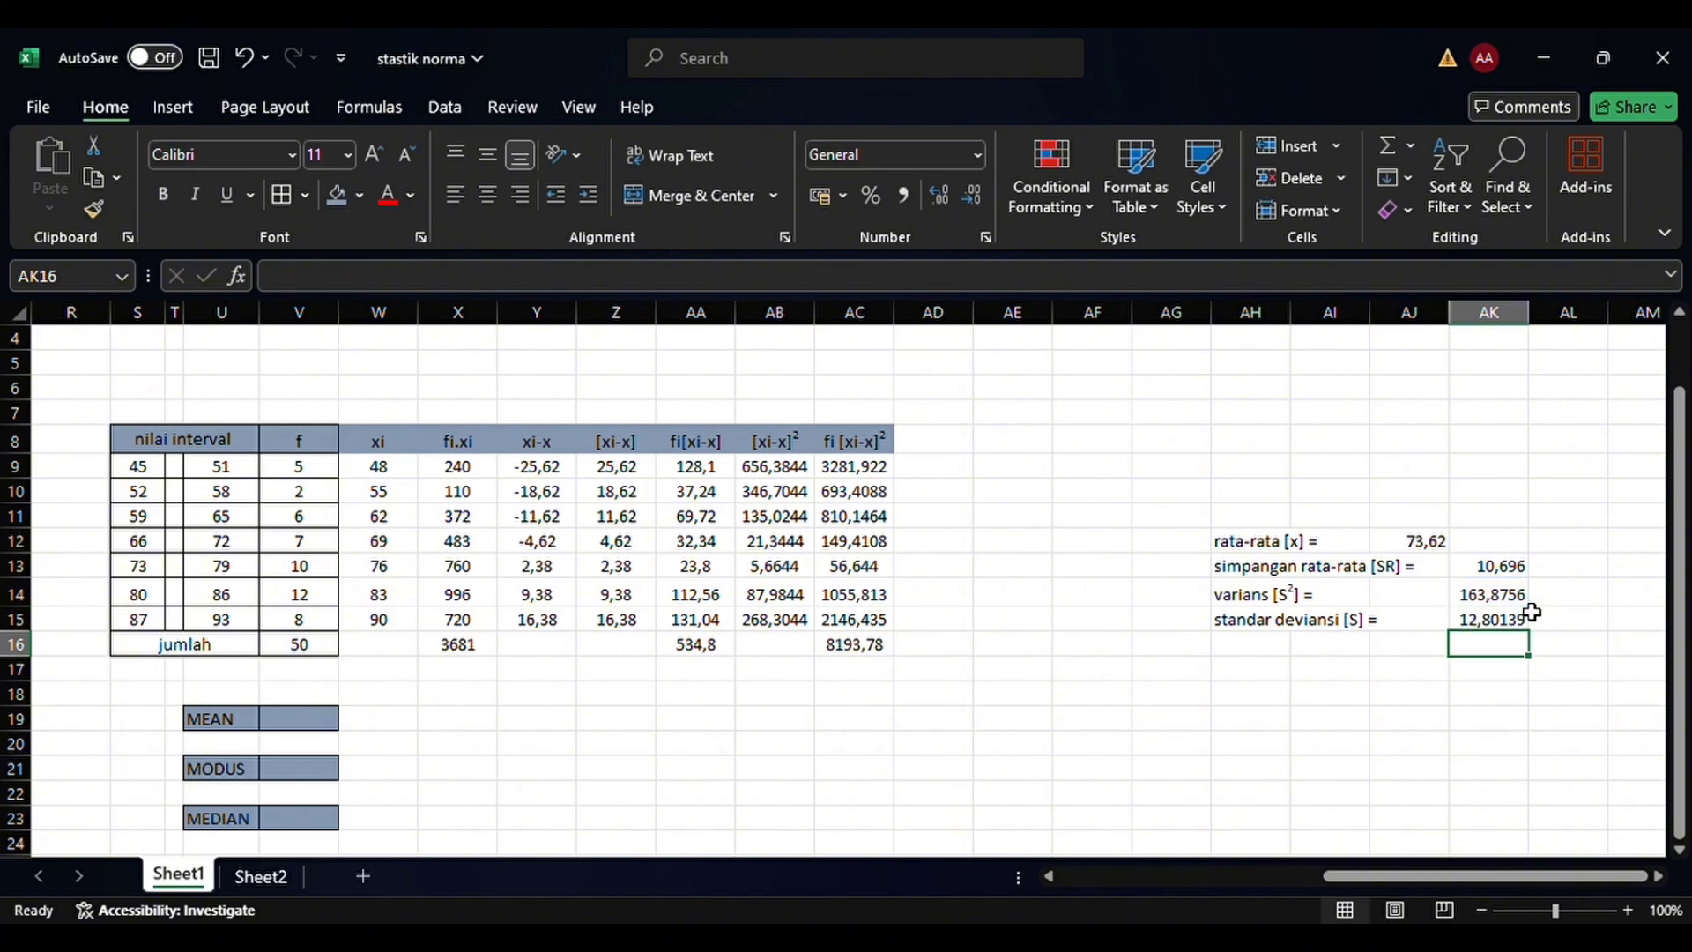
{"action": "left_click", "coordinate": [1437, 745]}
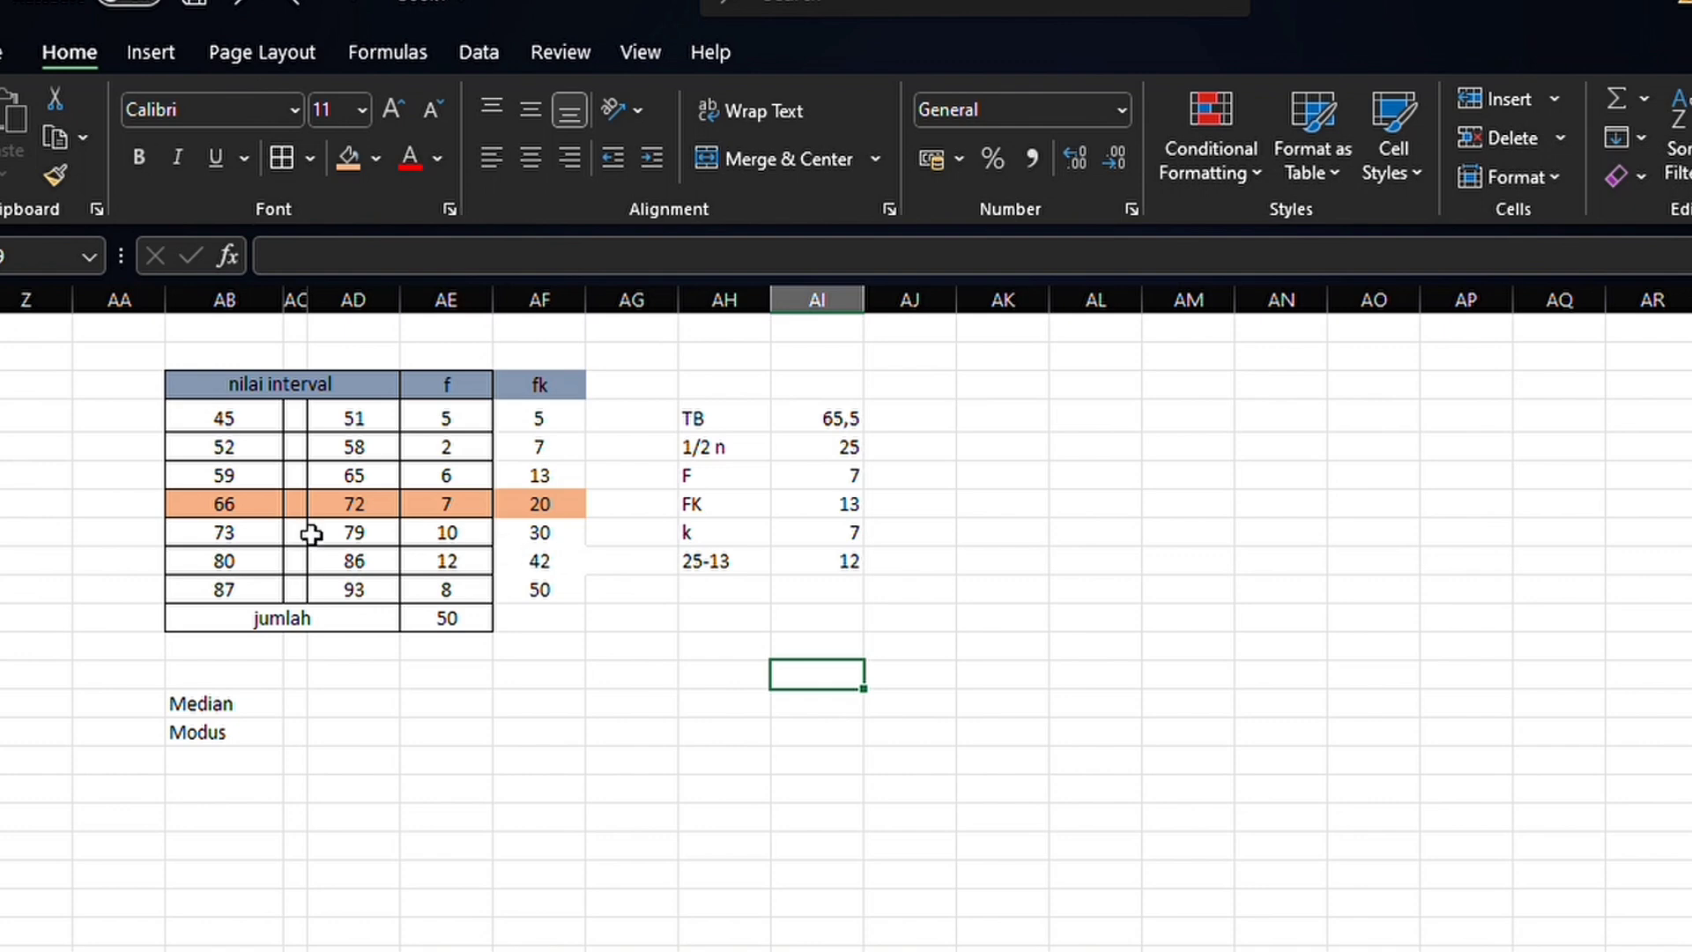
Highlight the 80–86 interval row, from AB15 to AF15, with the orange fill color
{"action": "left_click", "coordinate": [195, 571]}
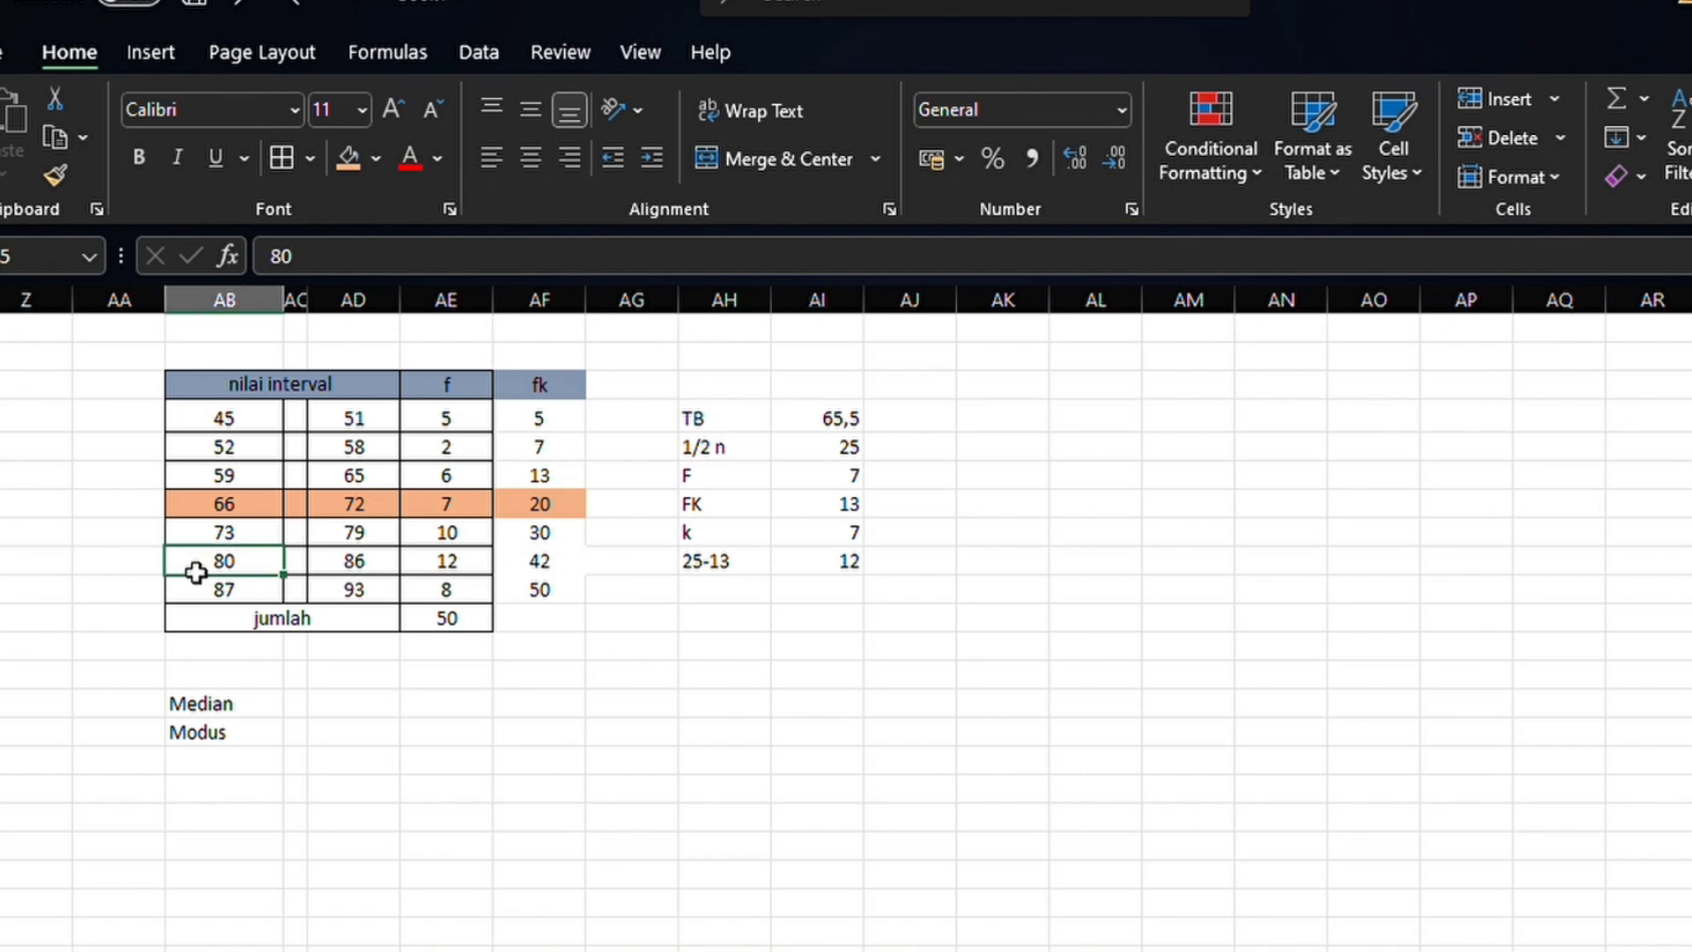
{"action": "left_click_drag", "start_coordinate": [196, 573], "coordinate": [529, 569]}
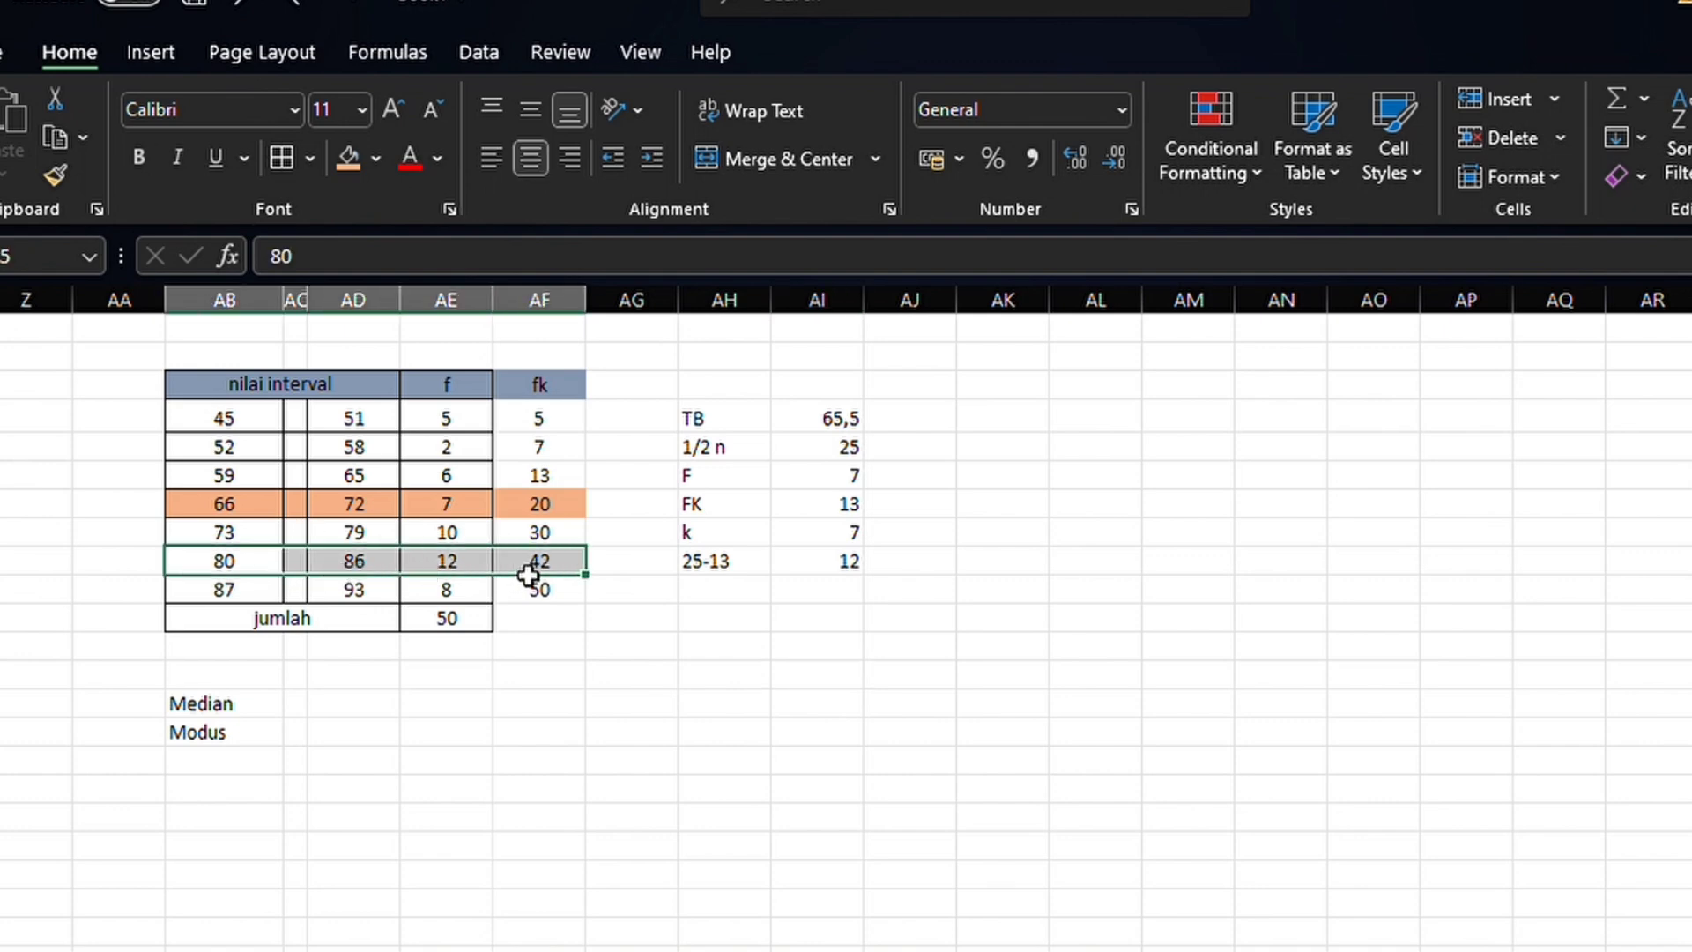
{"action": "left_click", "coordinate": [352, 167]}
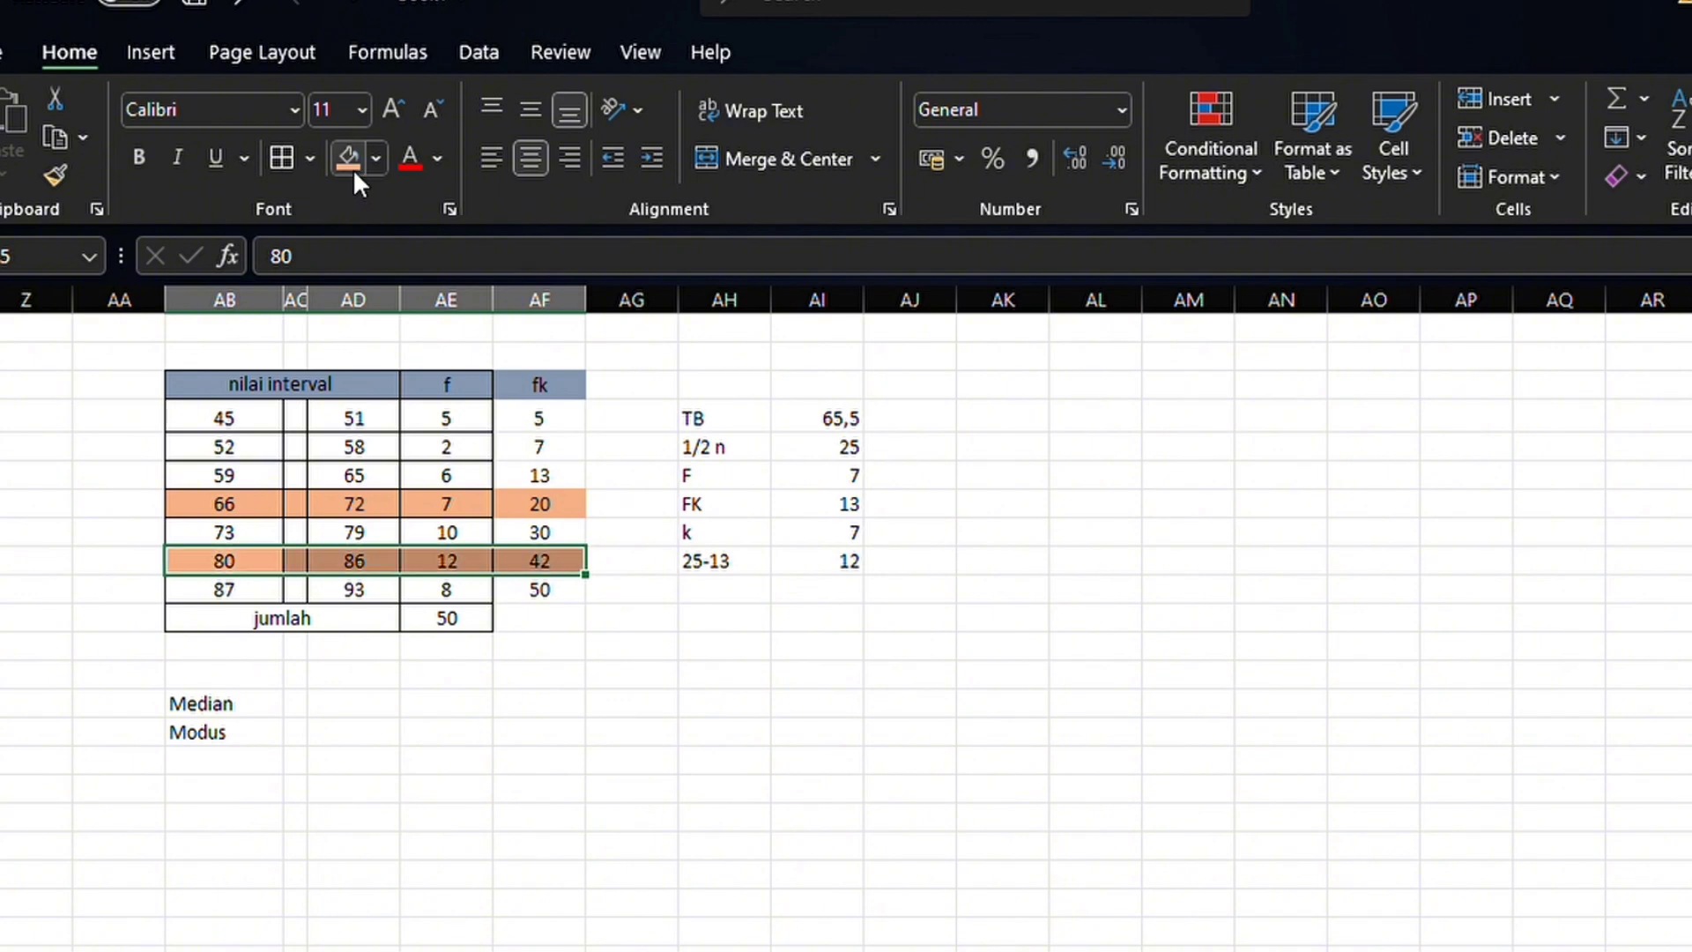
Enter the mode calculation labels TB, D1, D2 and K in cells AK10 through AK13
{"action": "left_click", "coordinate": [1038, 428]}
{"action": "type", "text": "TB"}
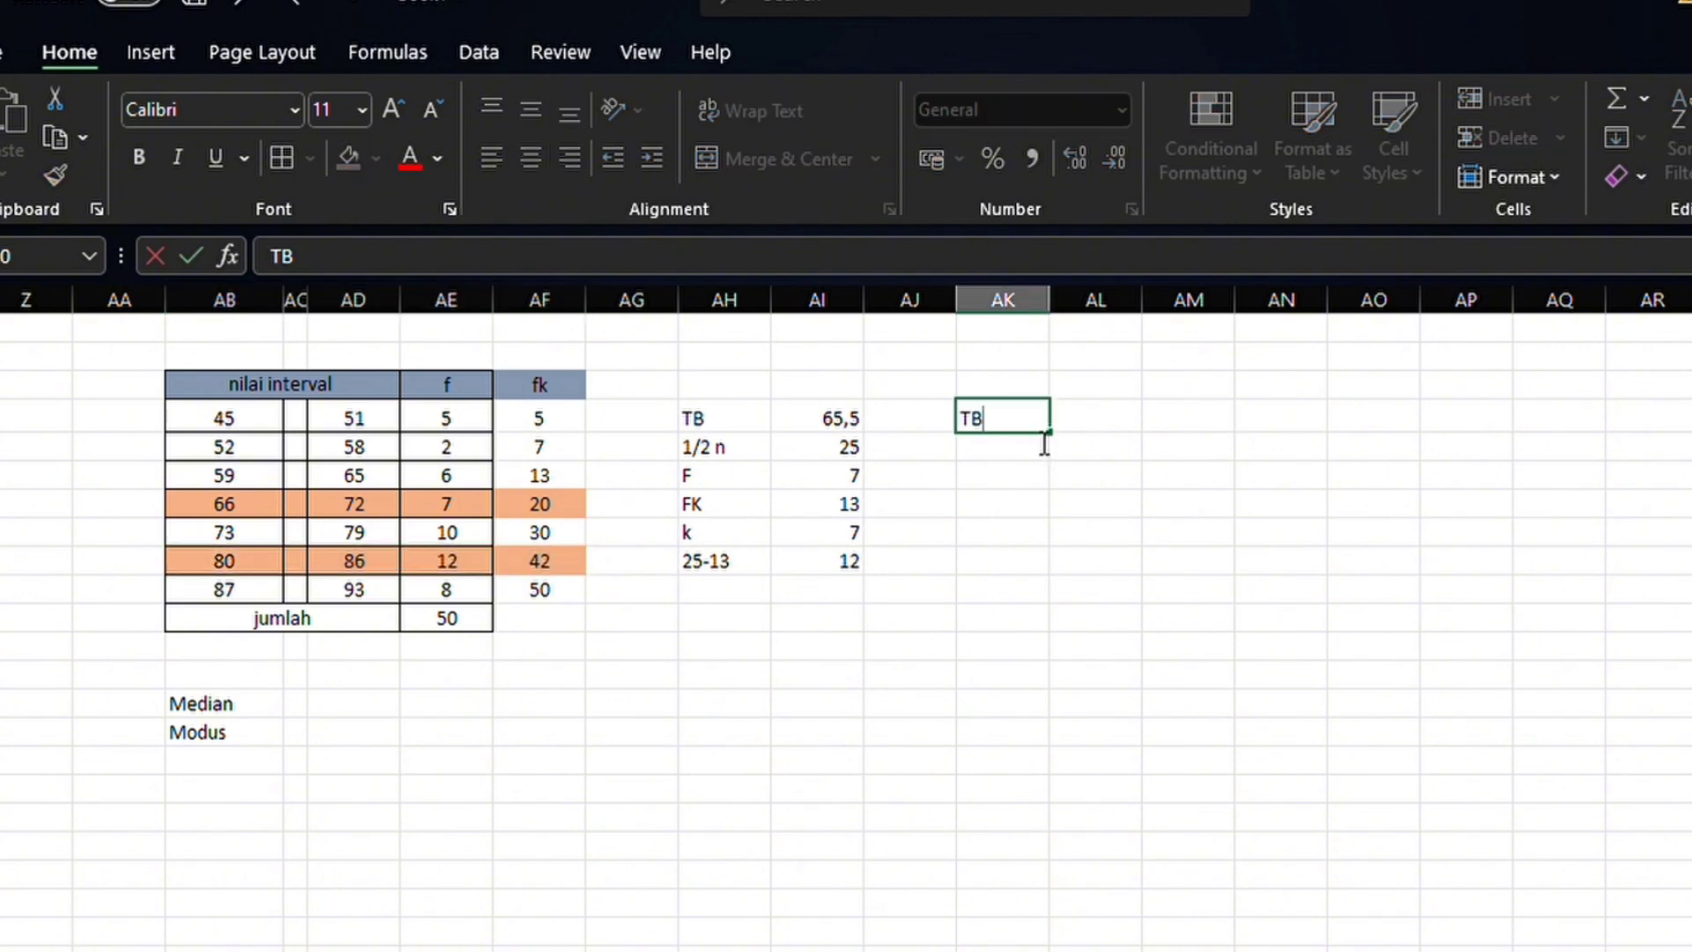
{"action": "key", "text": "Return"}
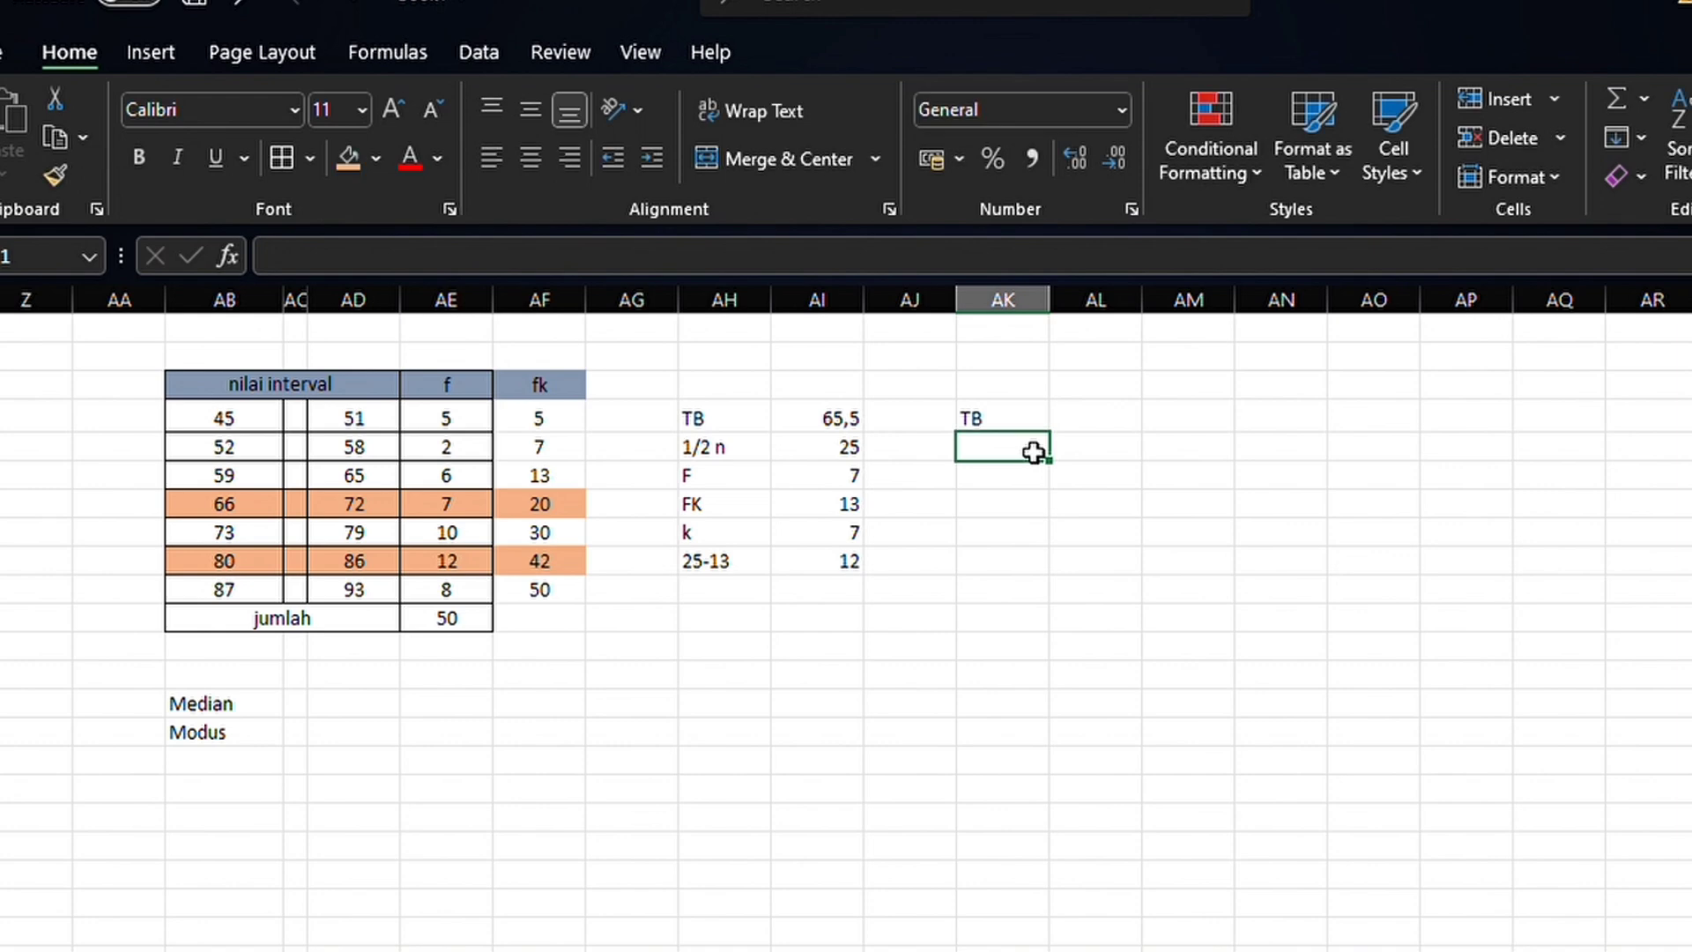
{"action": "type", "text": "D1"}
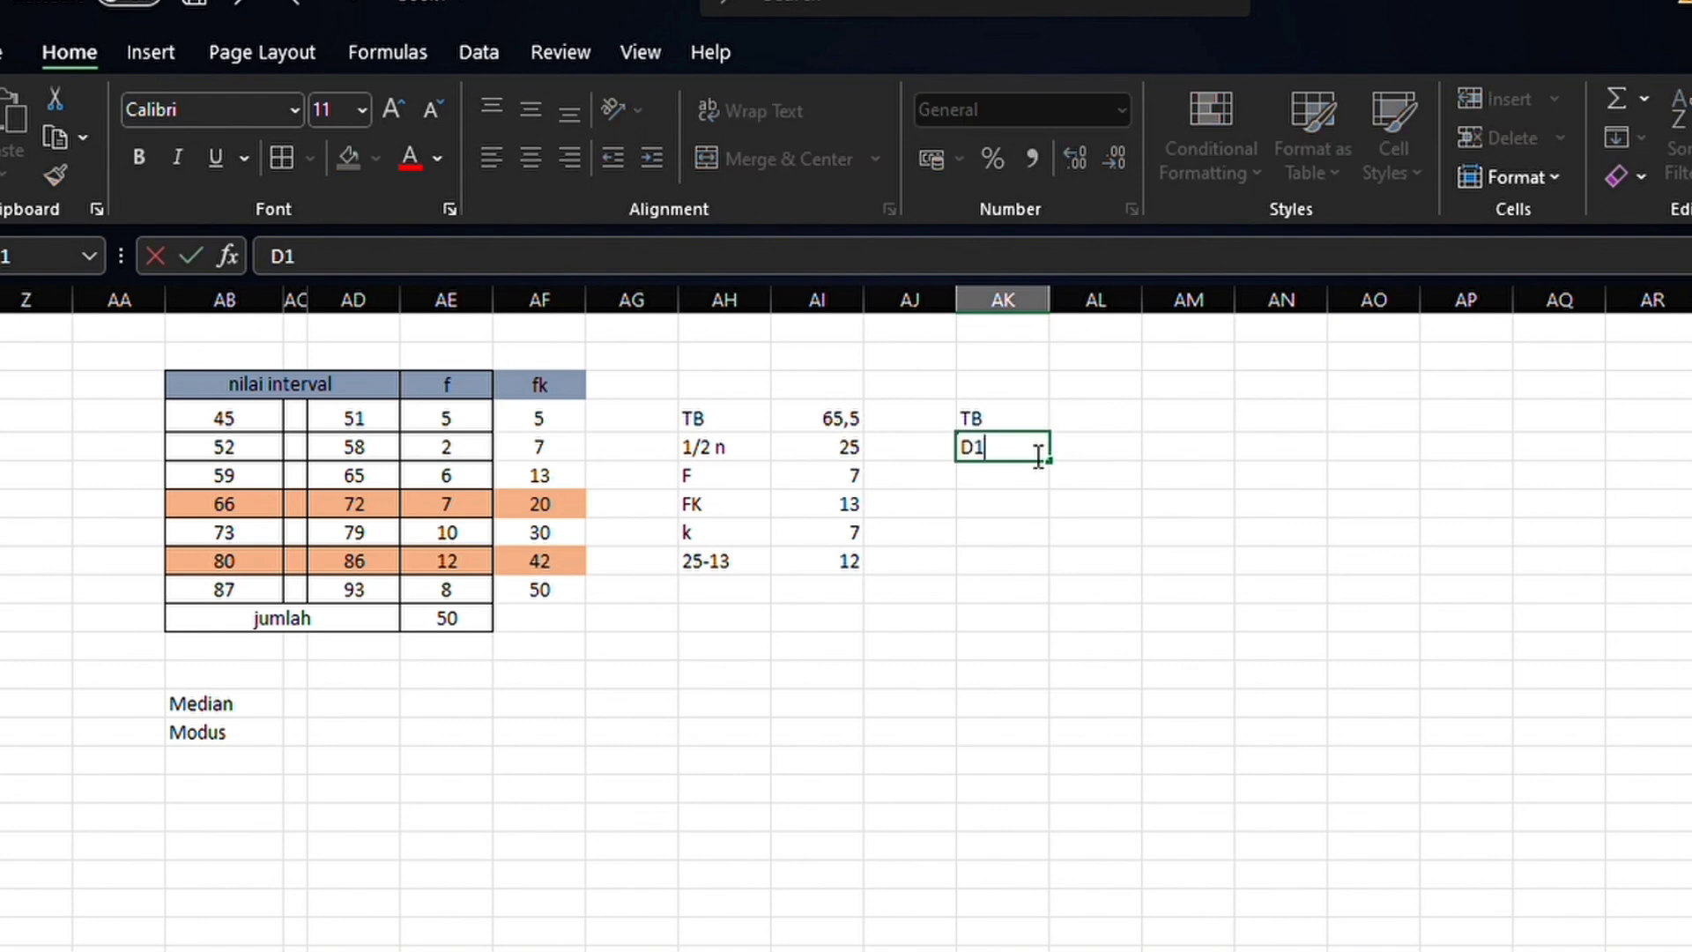
{"action": "key", "text": "Return"}
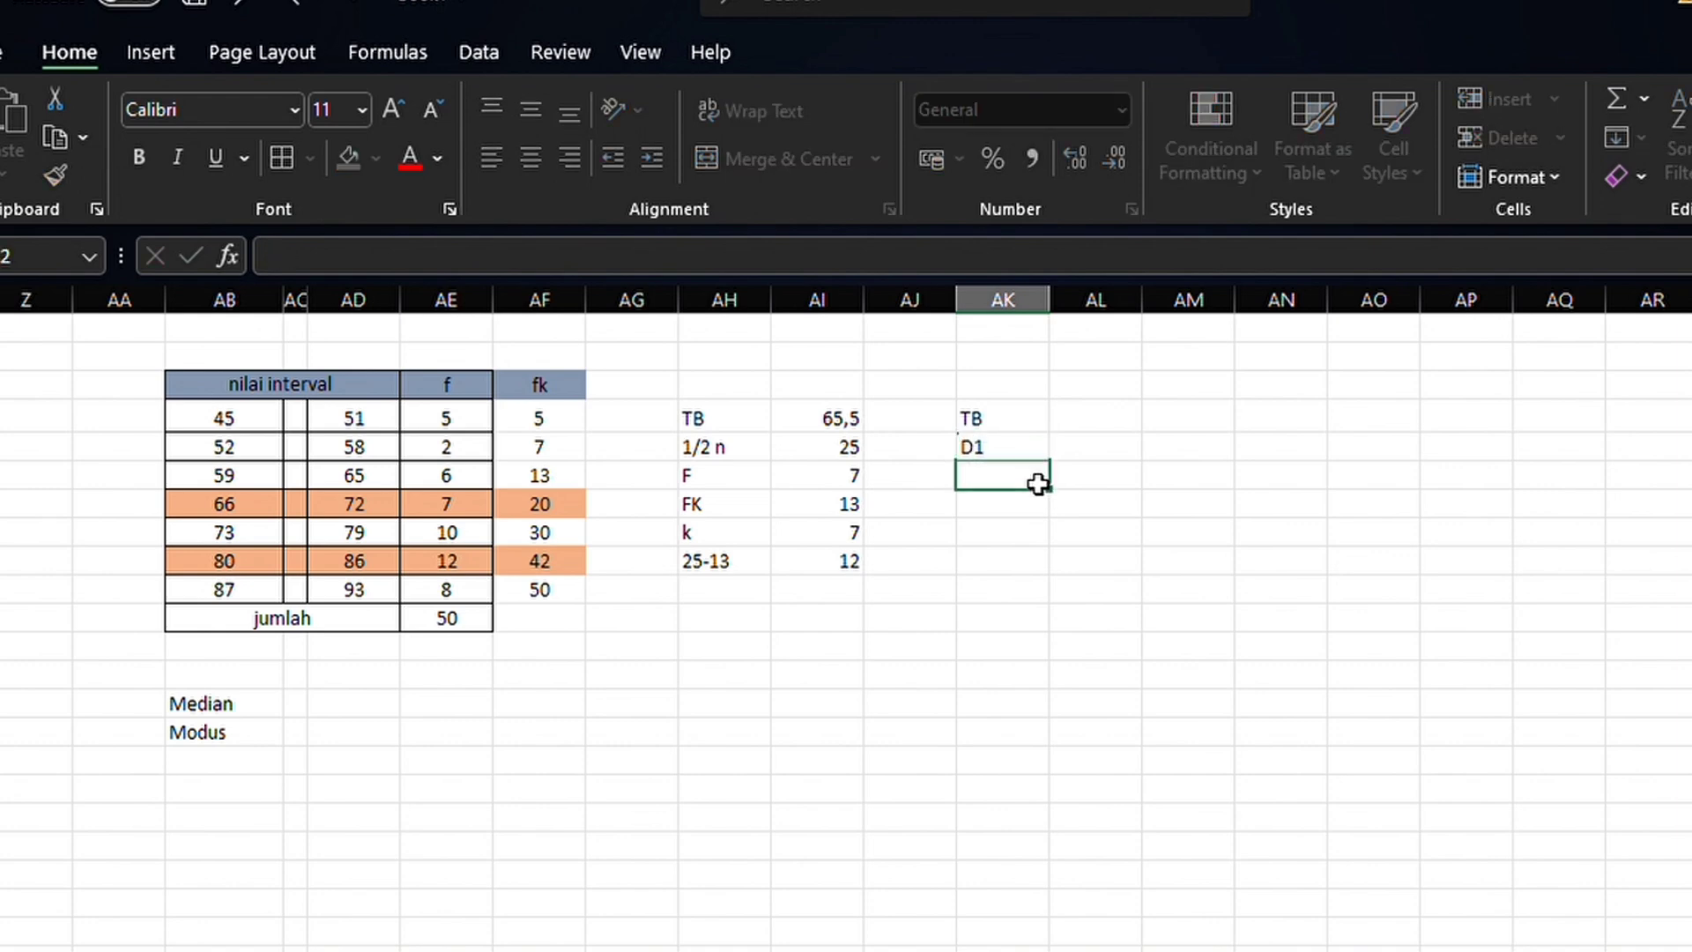
{"action": "type", "text": "D2"}
{"action": "key", "text": "Return"}
{"action": "type", "text": "K"}
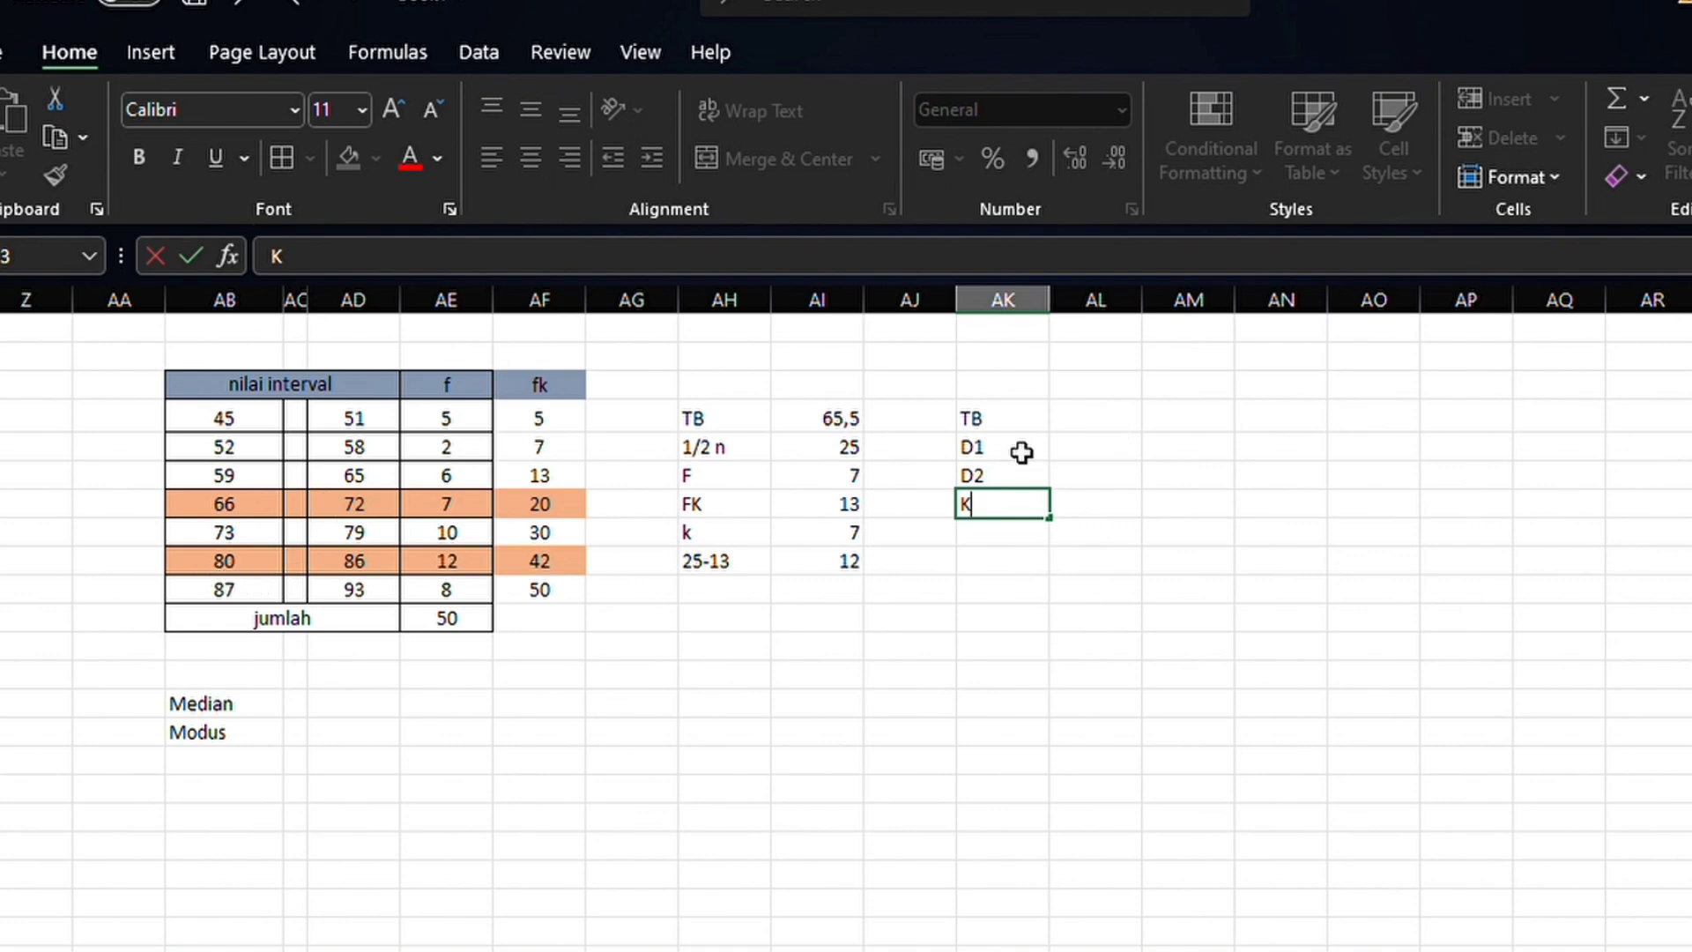
Enter the mode values beside their labels in AL10:AL13: TB 79,5, D1 2, D2 4 and K 7
{"action": "left_click", "coordinate": [1127, 428]}
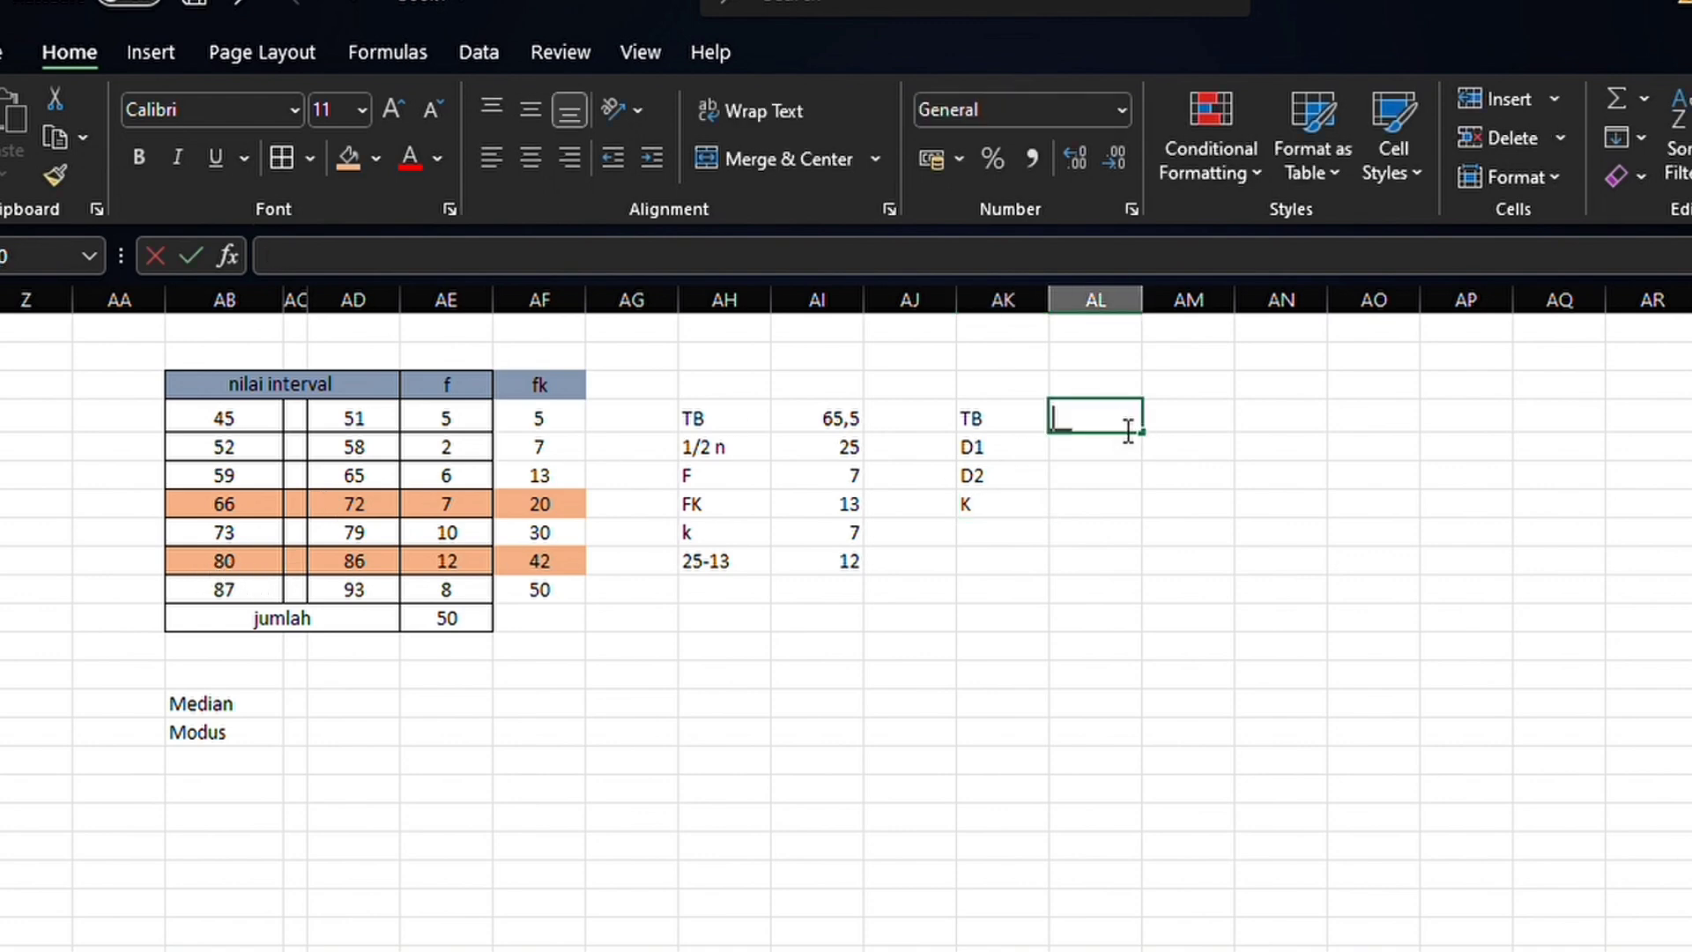
{"action": "type", "text": "79,"}
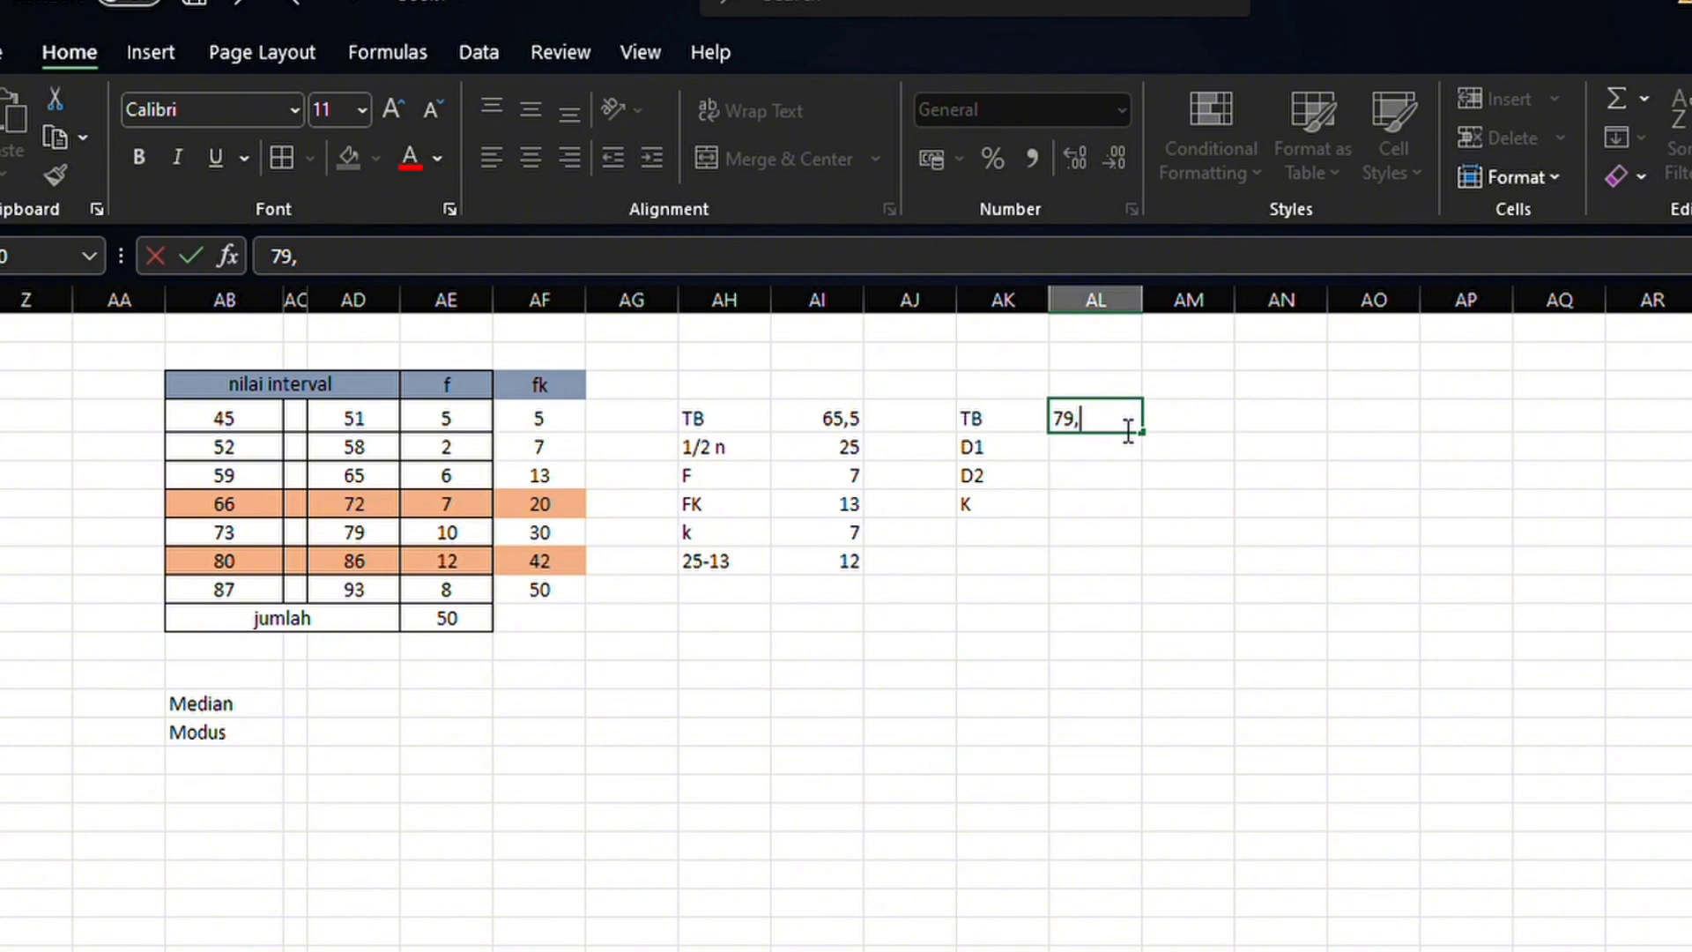
{"action": "type", "text": "5"}
{"action": "left_click", "coordinate": [1122, 458]}
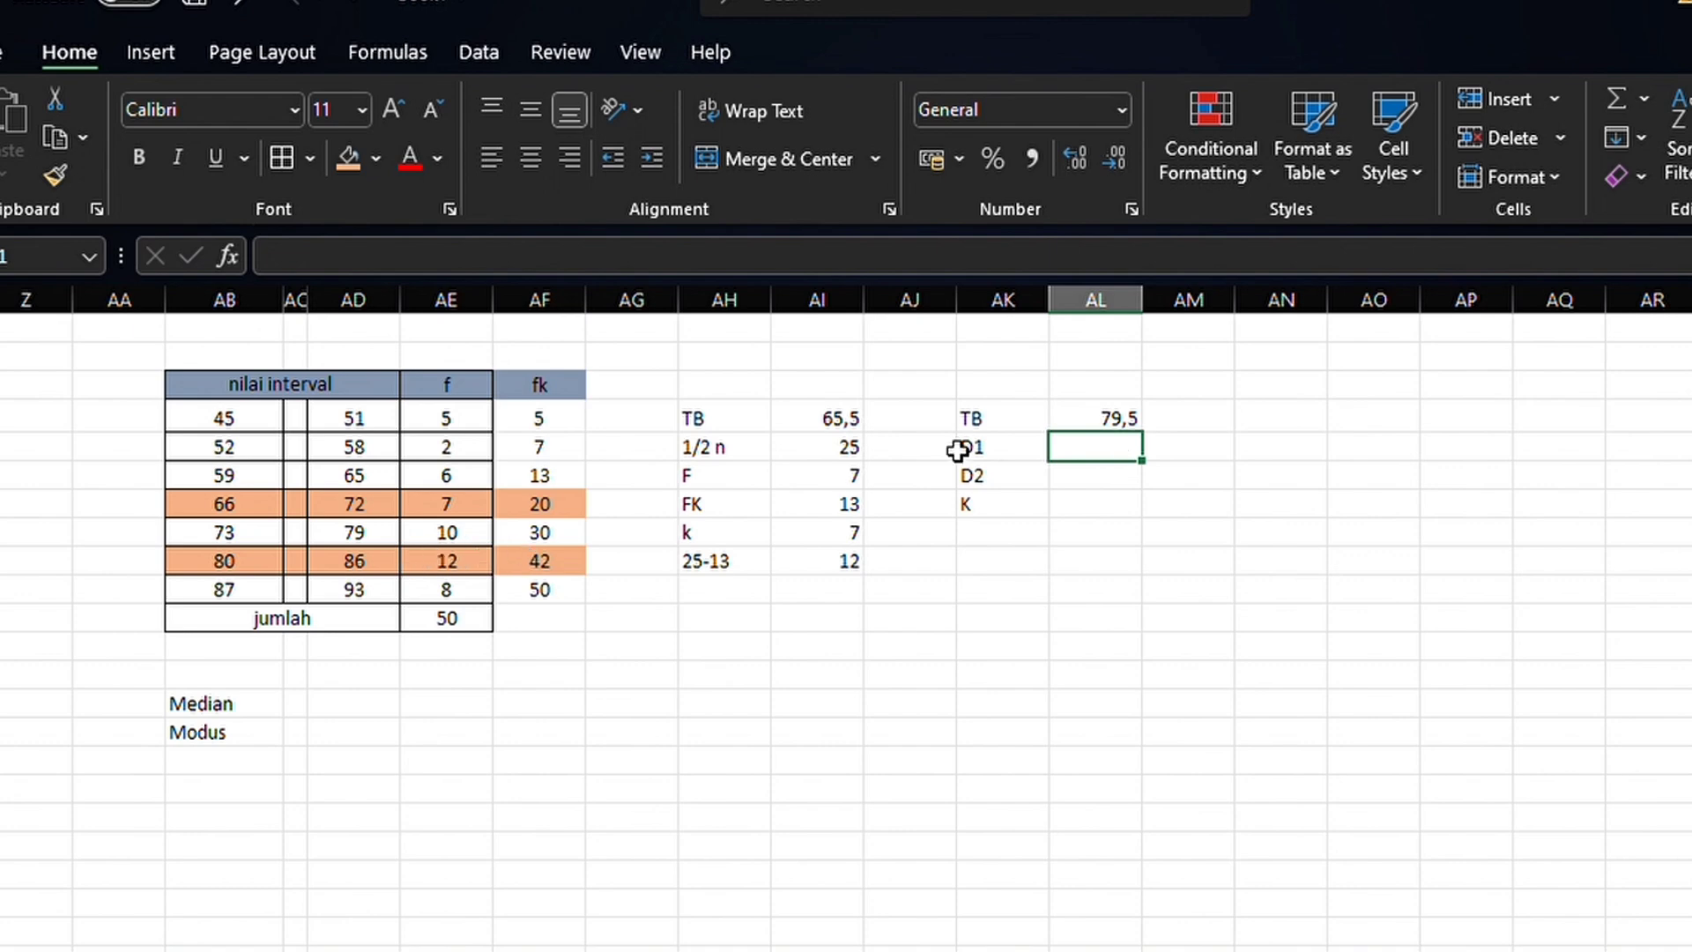
{"action": "type", "text": "2"}
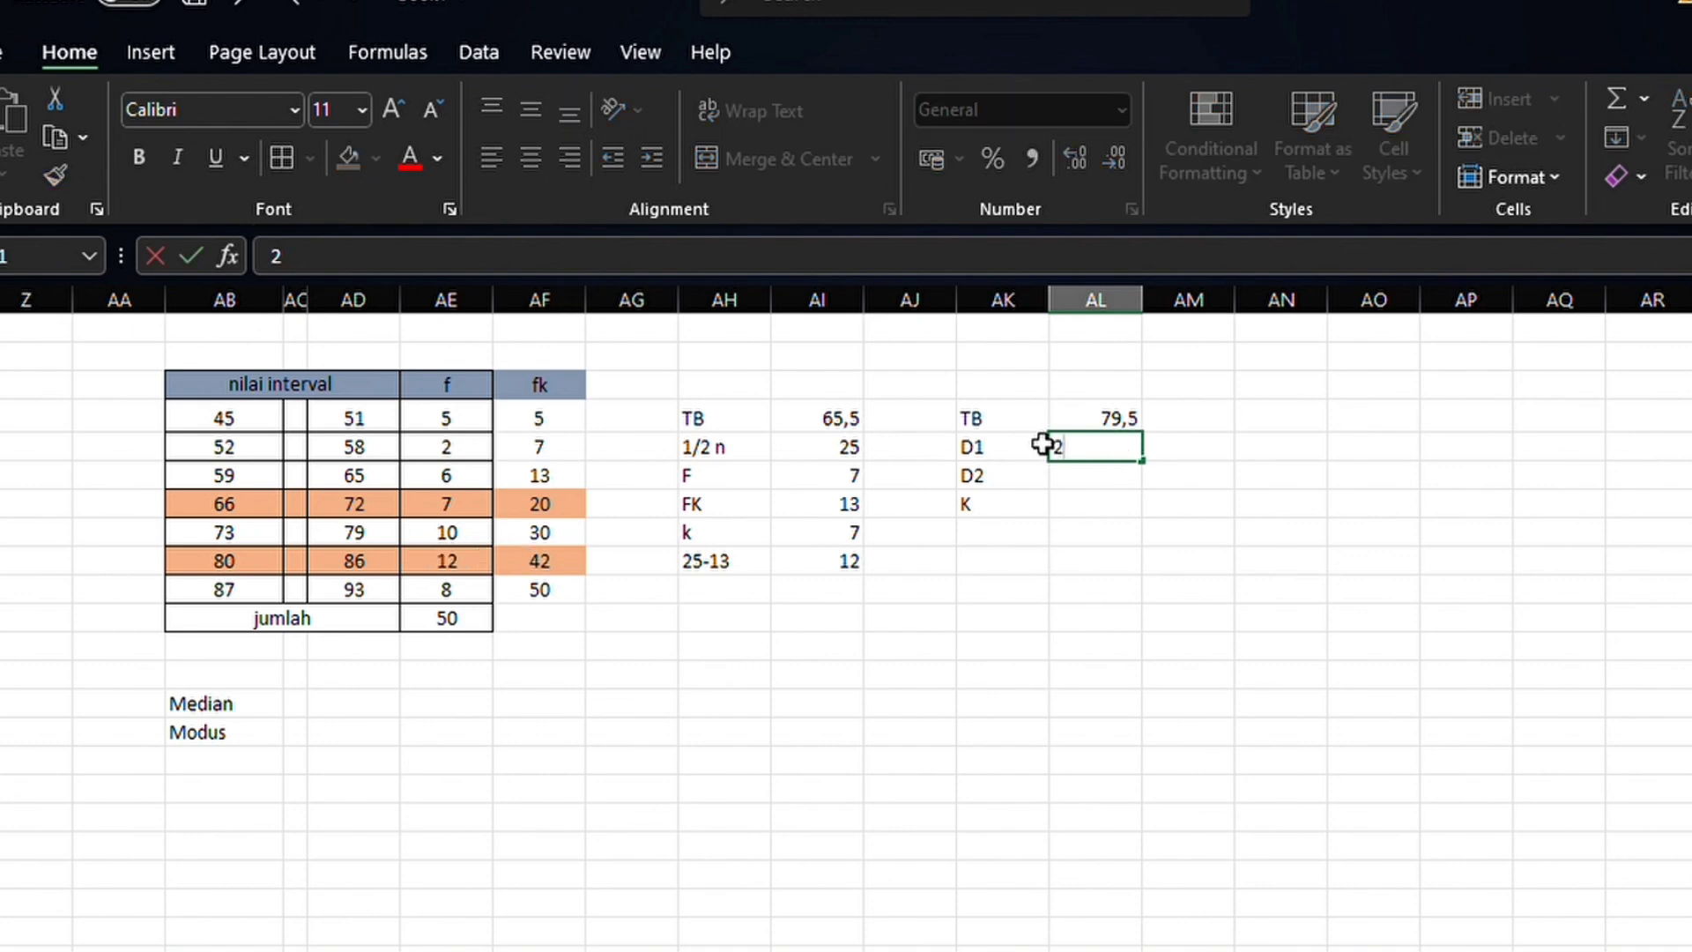
{"action": "key", "text": "Return"}
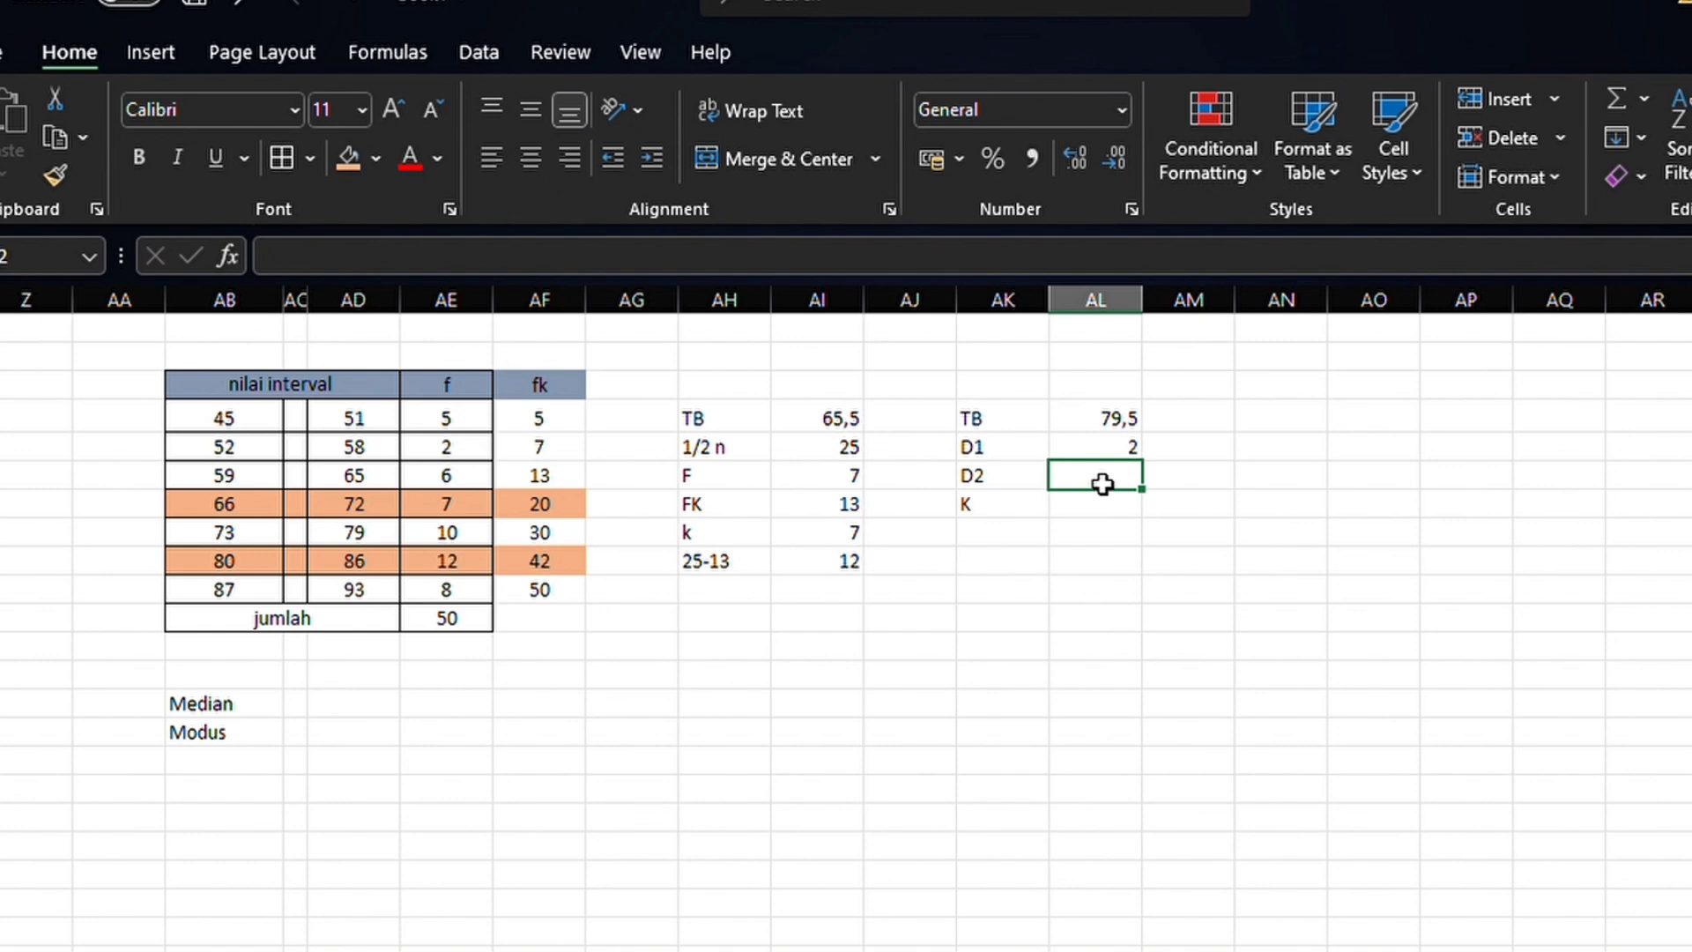
{"action": "type", "text": "4"}
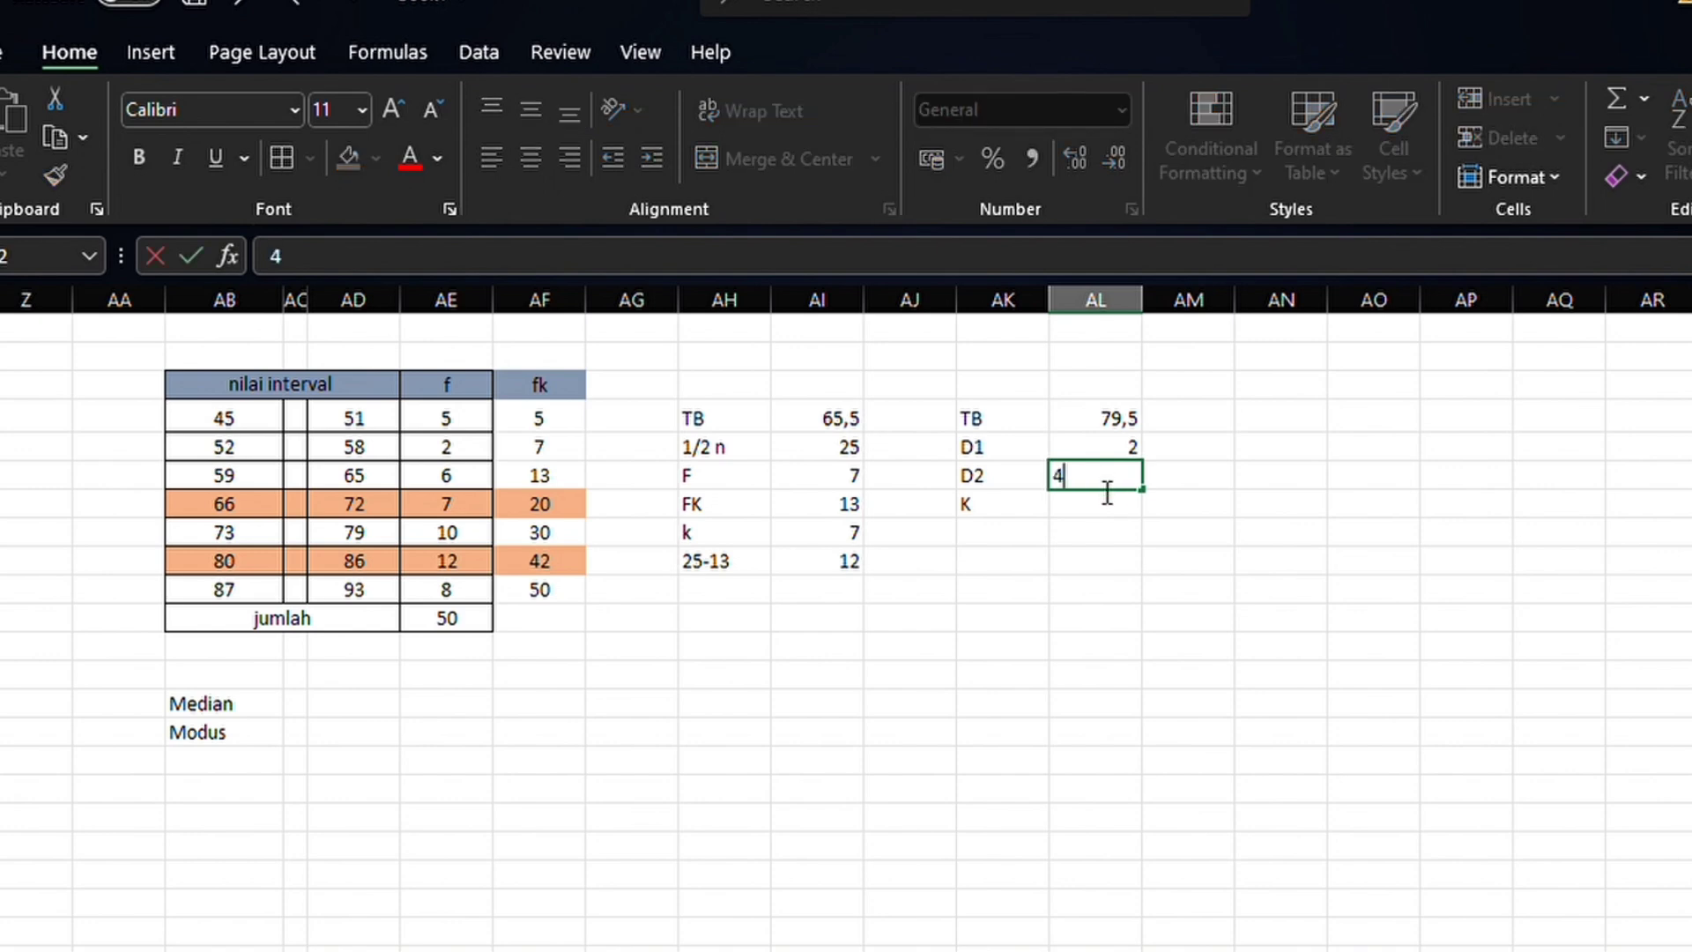
{"action": "key", "text": "Return"}
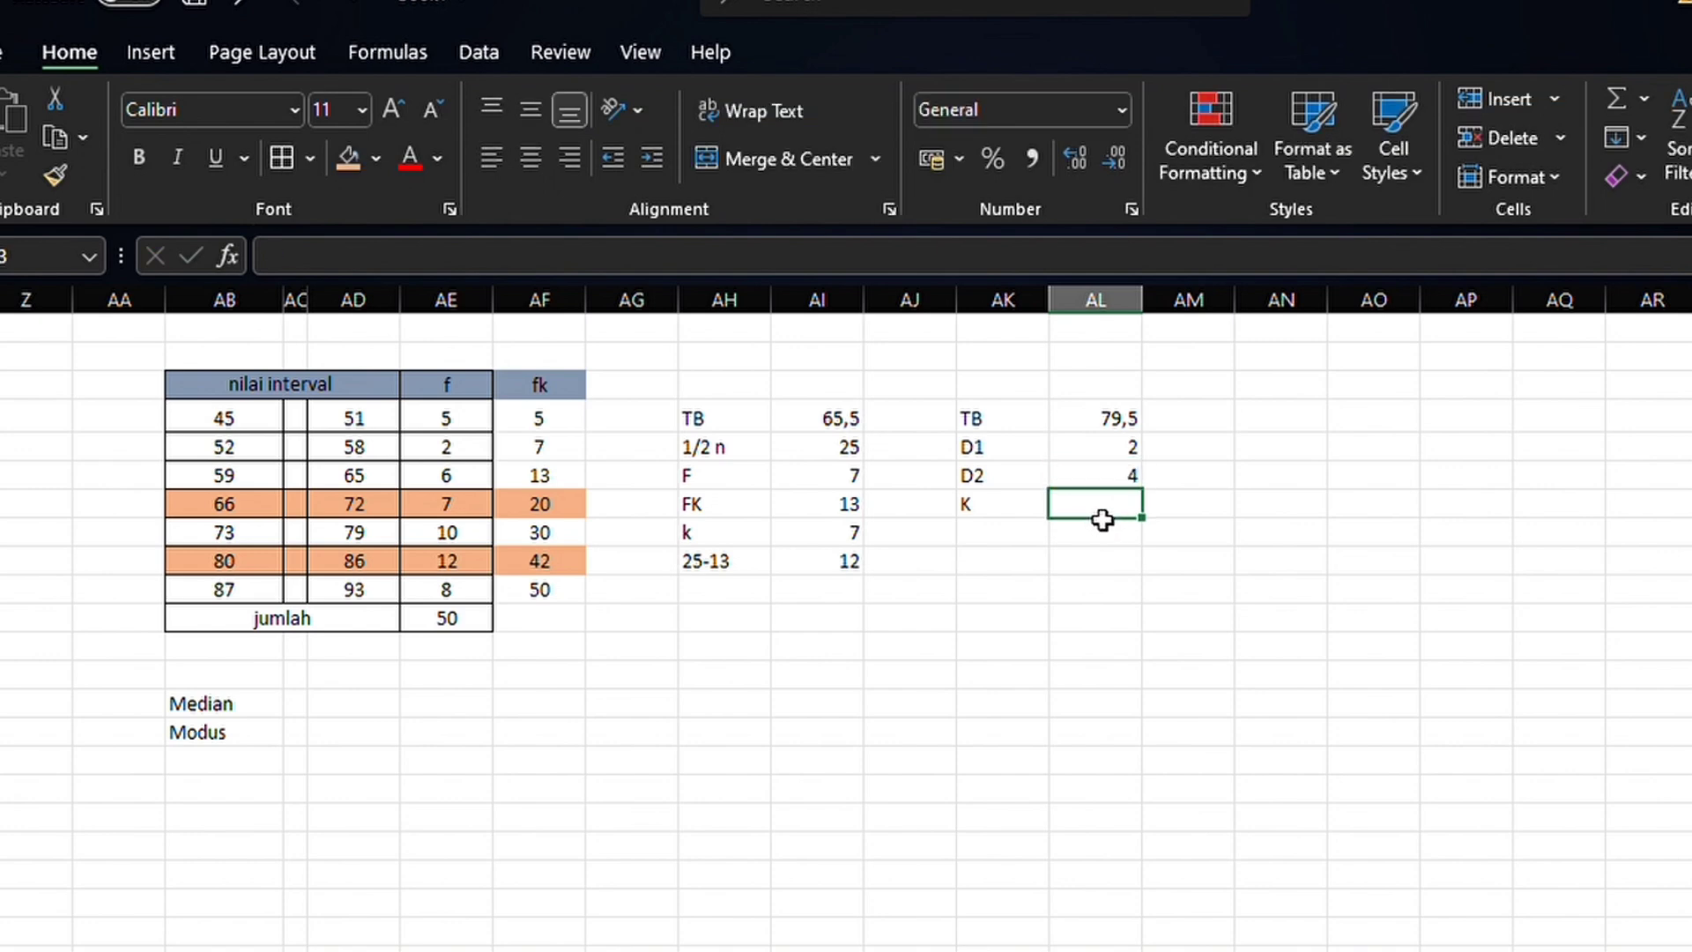
{"action": "type", "text": "7"}
Calculate the Median in AD20 with the formula =AI10+(12/7)*7
{"action": "left_click", "coordinate": [339, 719]}
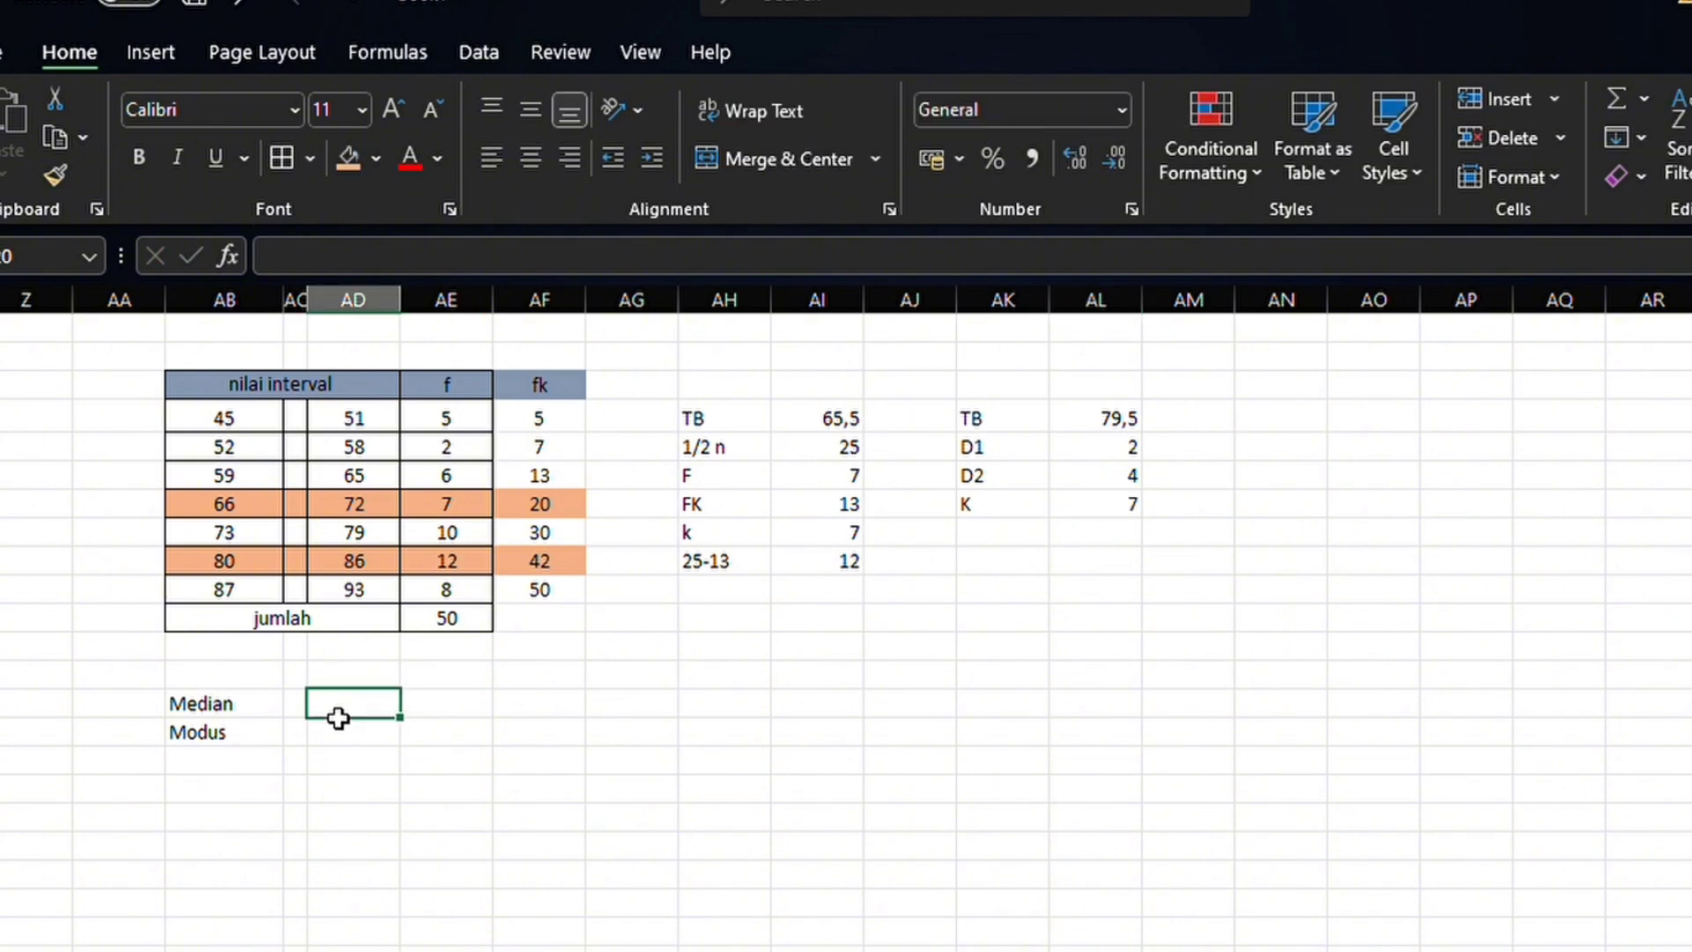
{"action": "type", "text": "="}
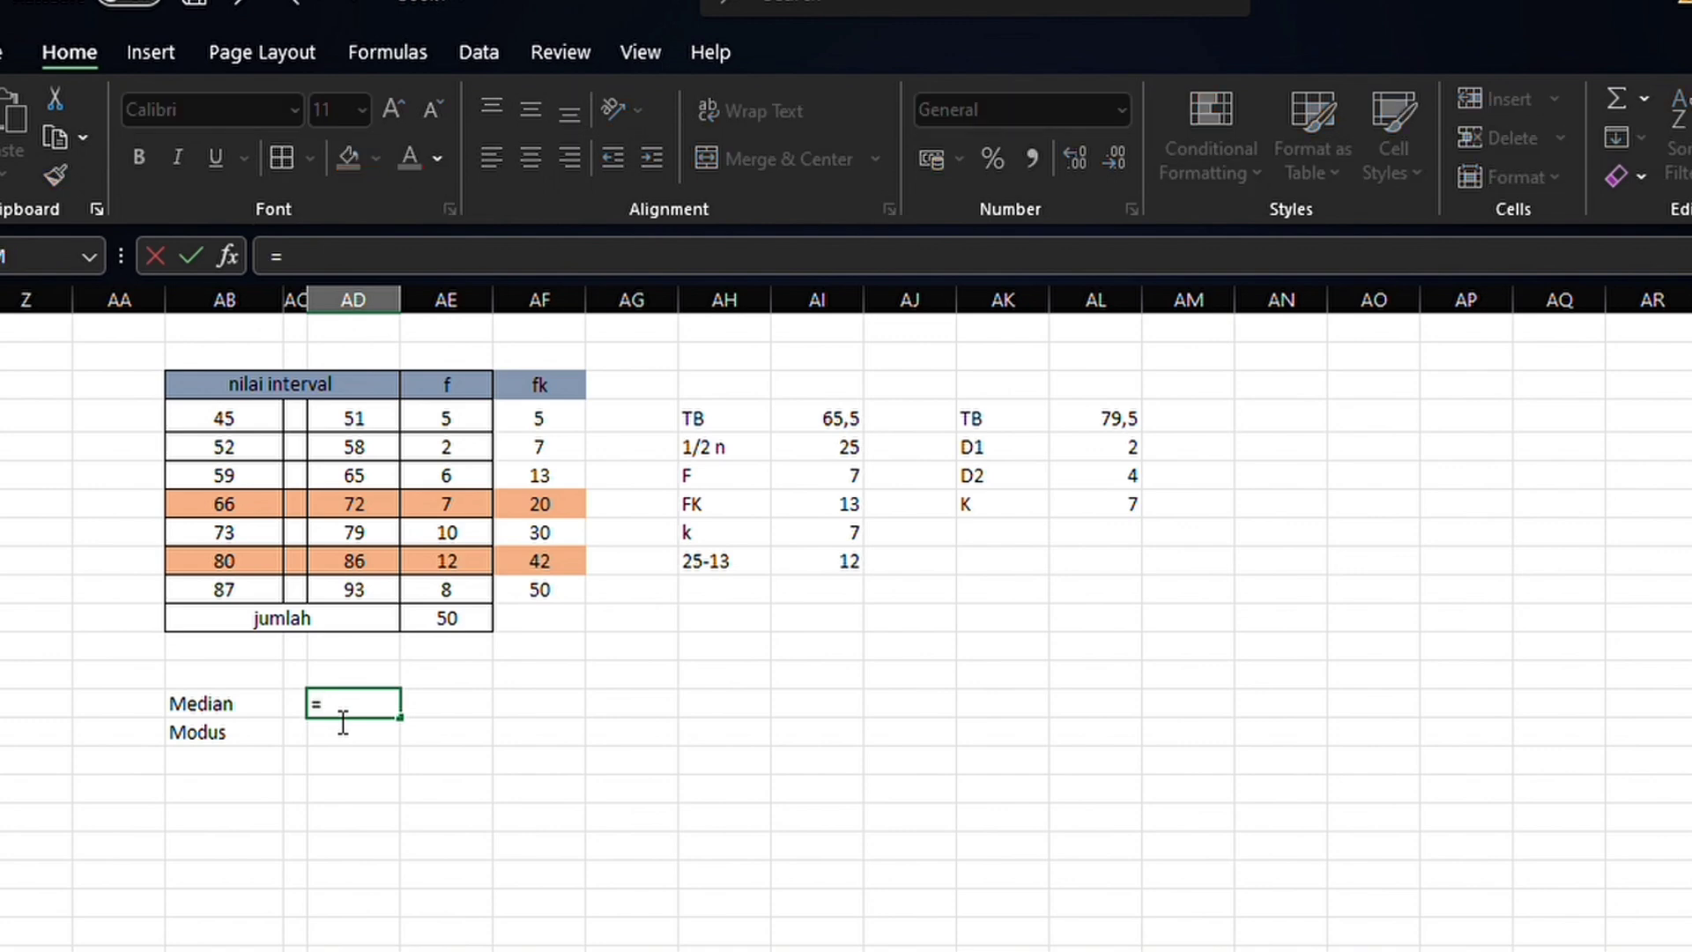
{"action": "left_click", "coordinate": [842, 421]}
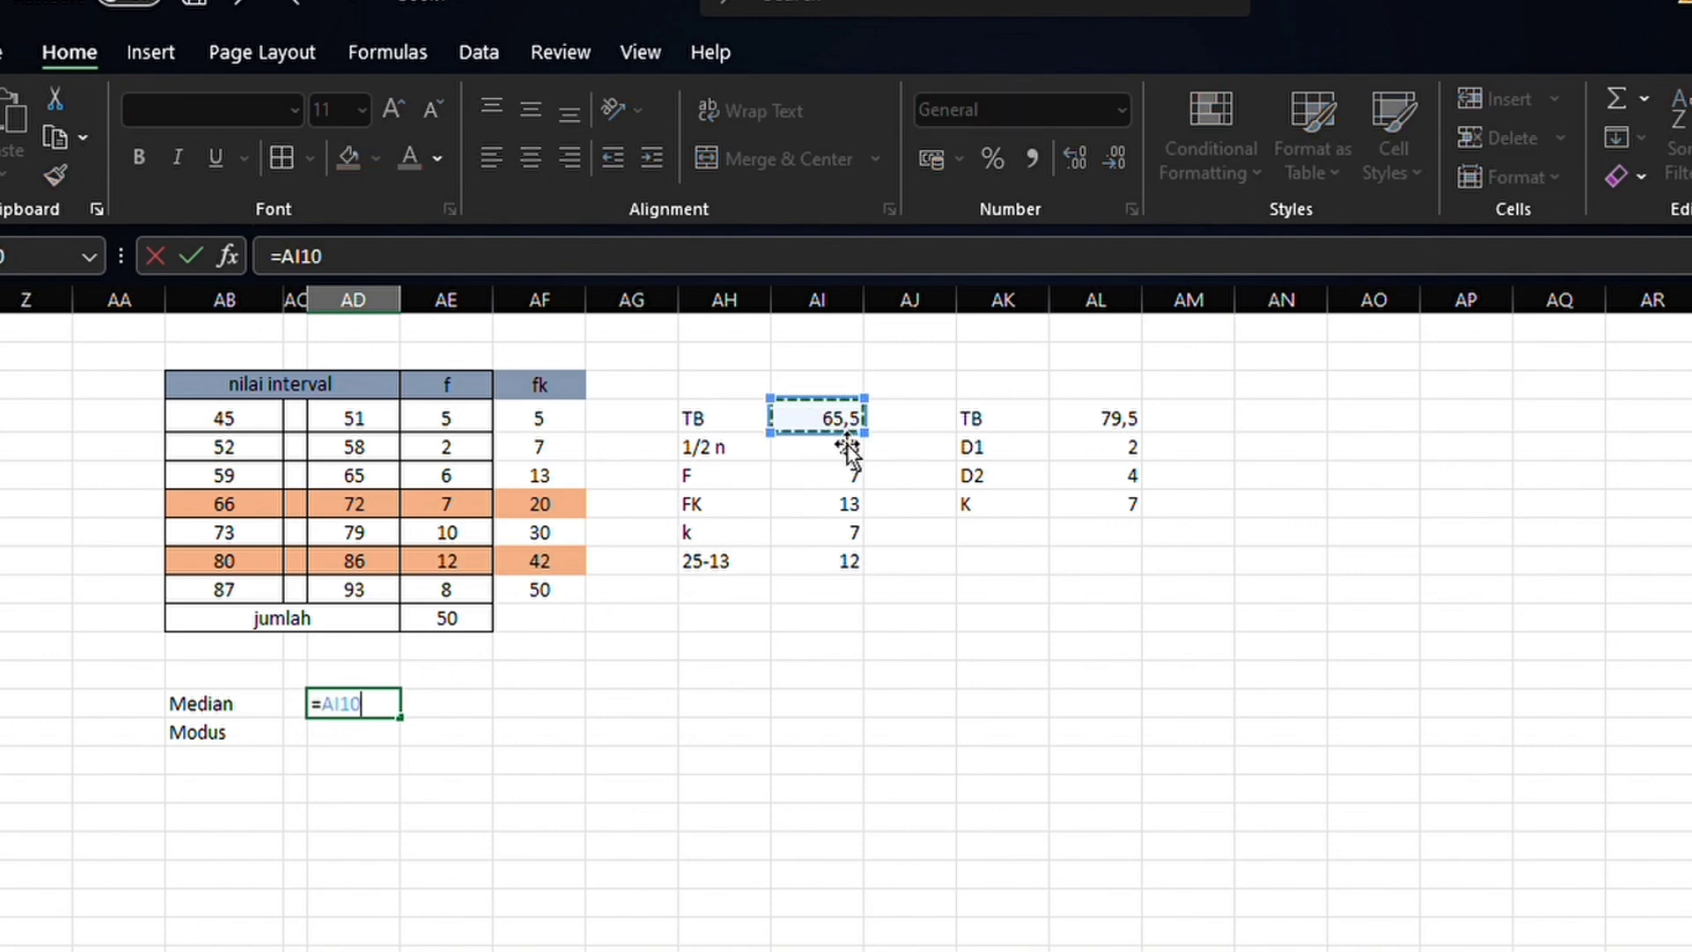
{"action": "type", "text": "+"}
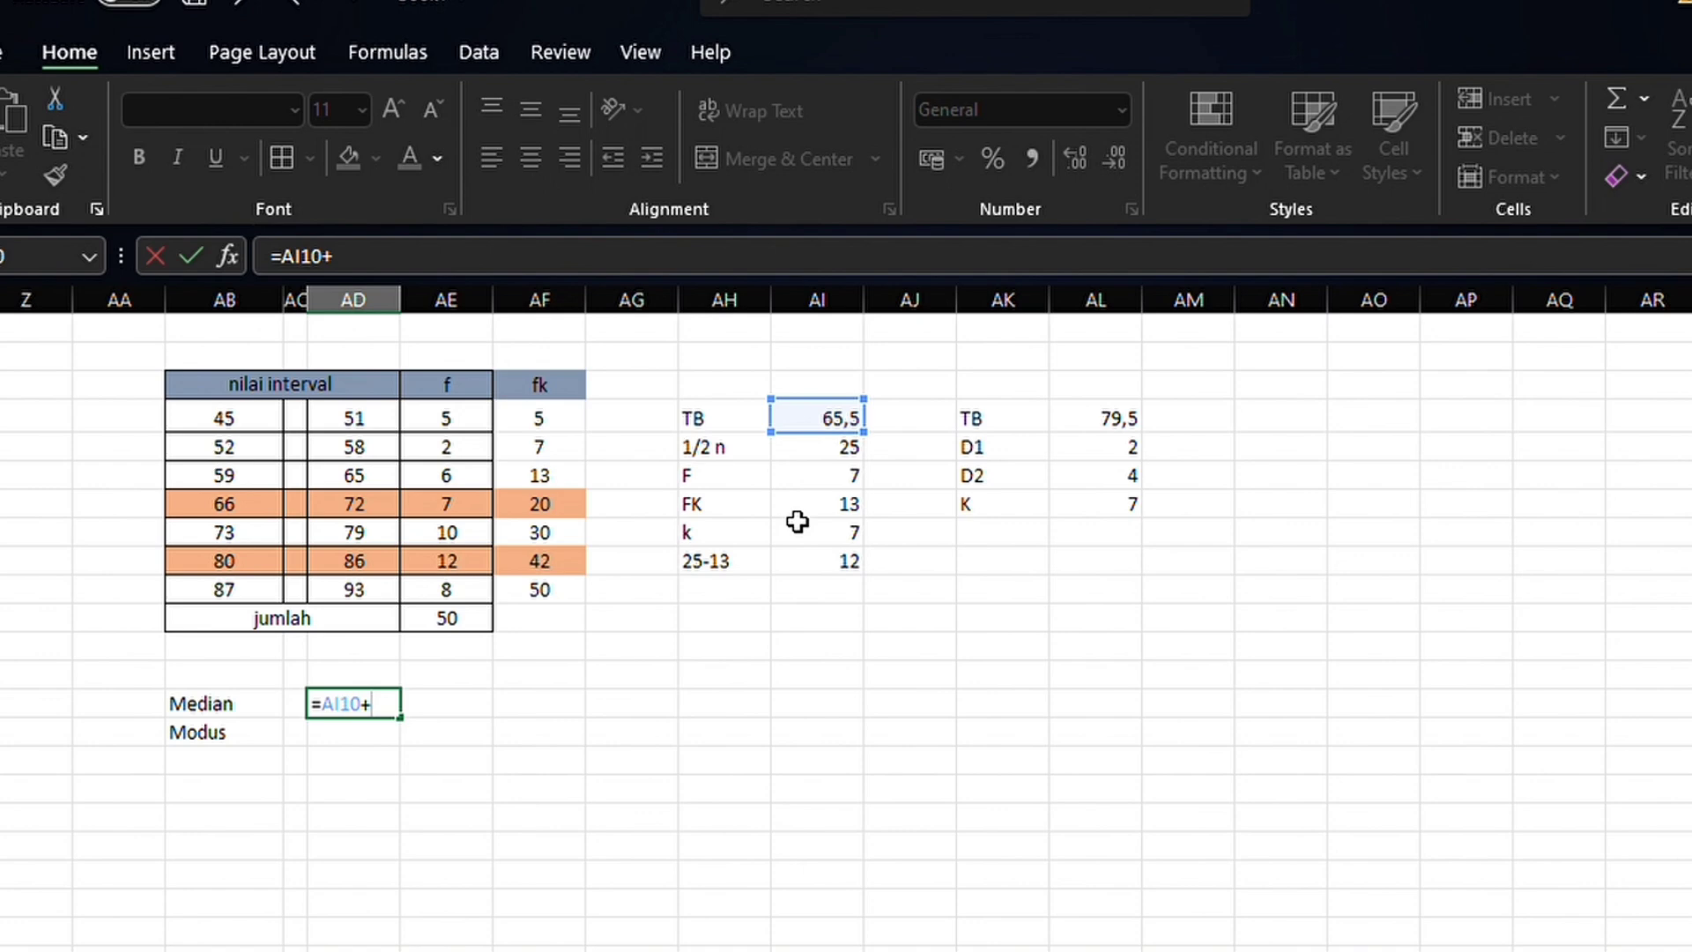
{"action": "type", "text": "(12/7)*"}
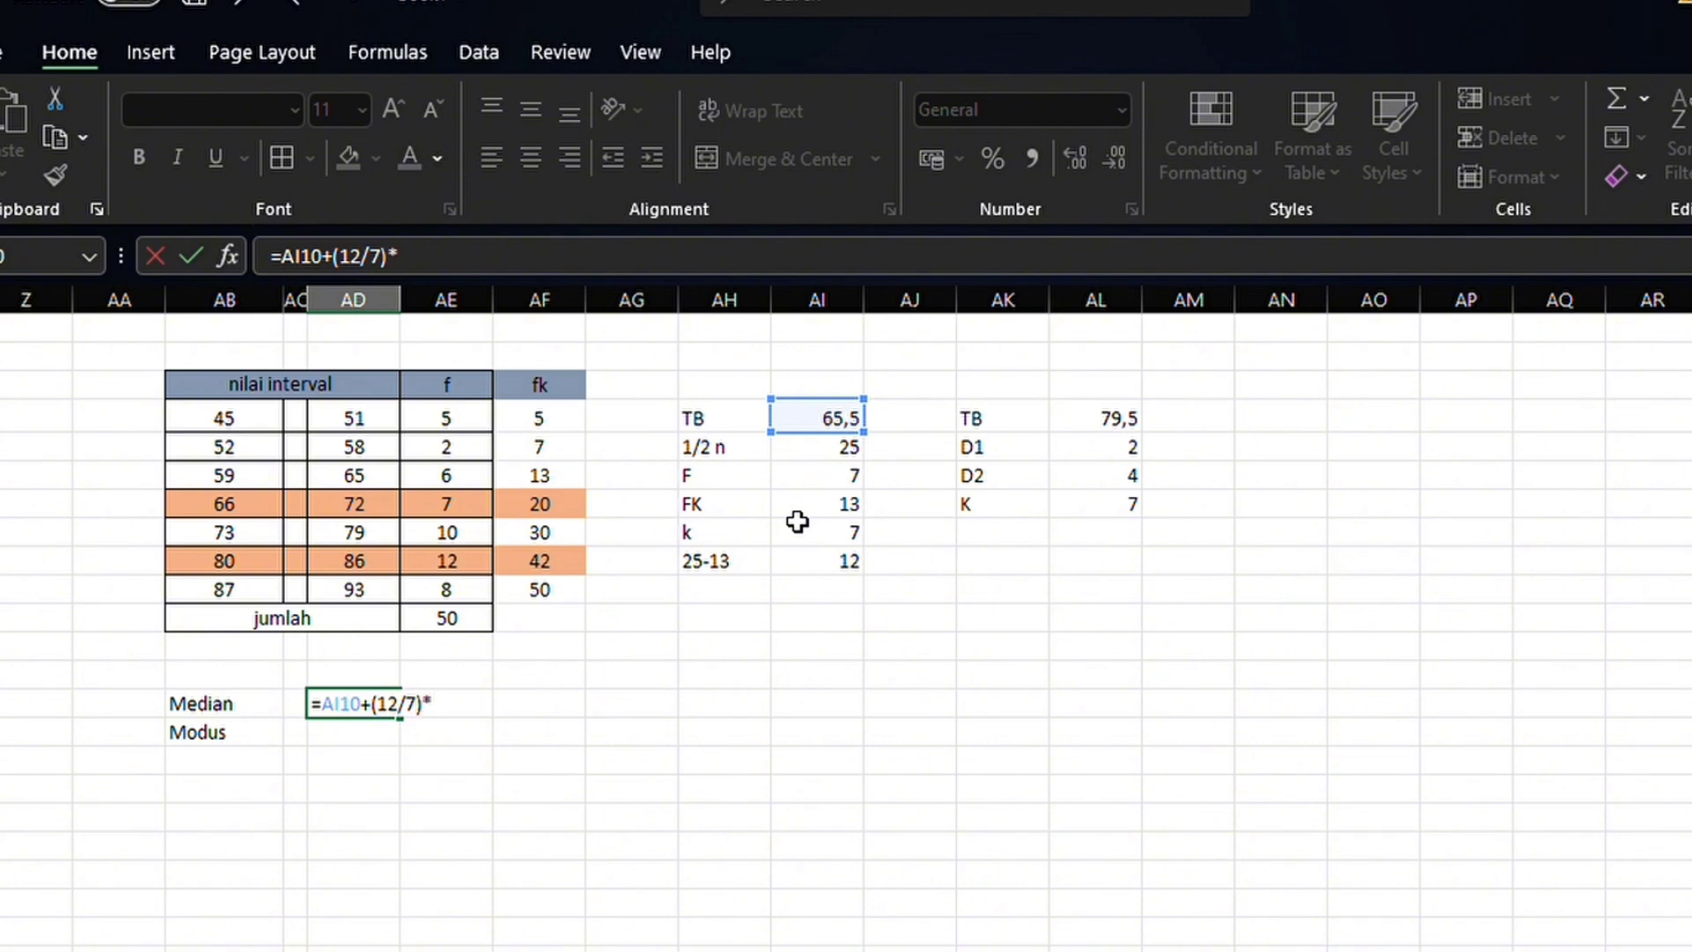
{"action": "type", "text": "7"}
{"action": "key", "text": "Return"}
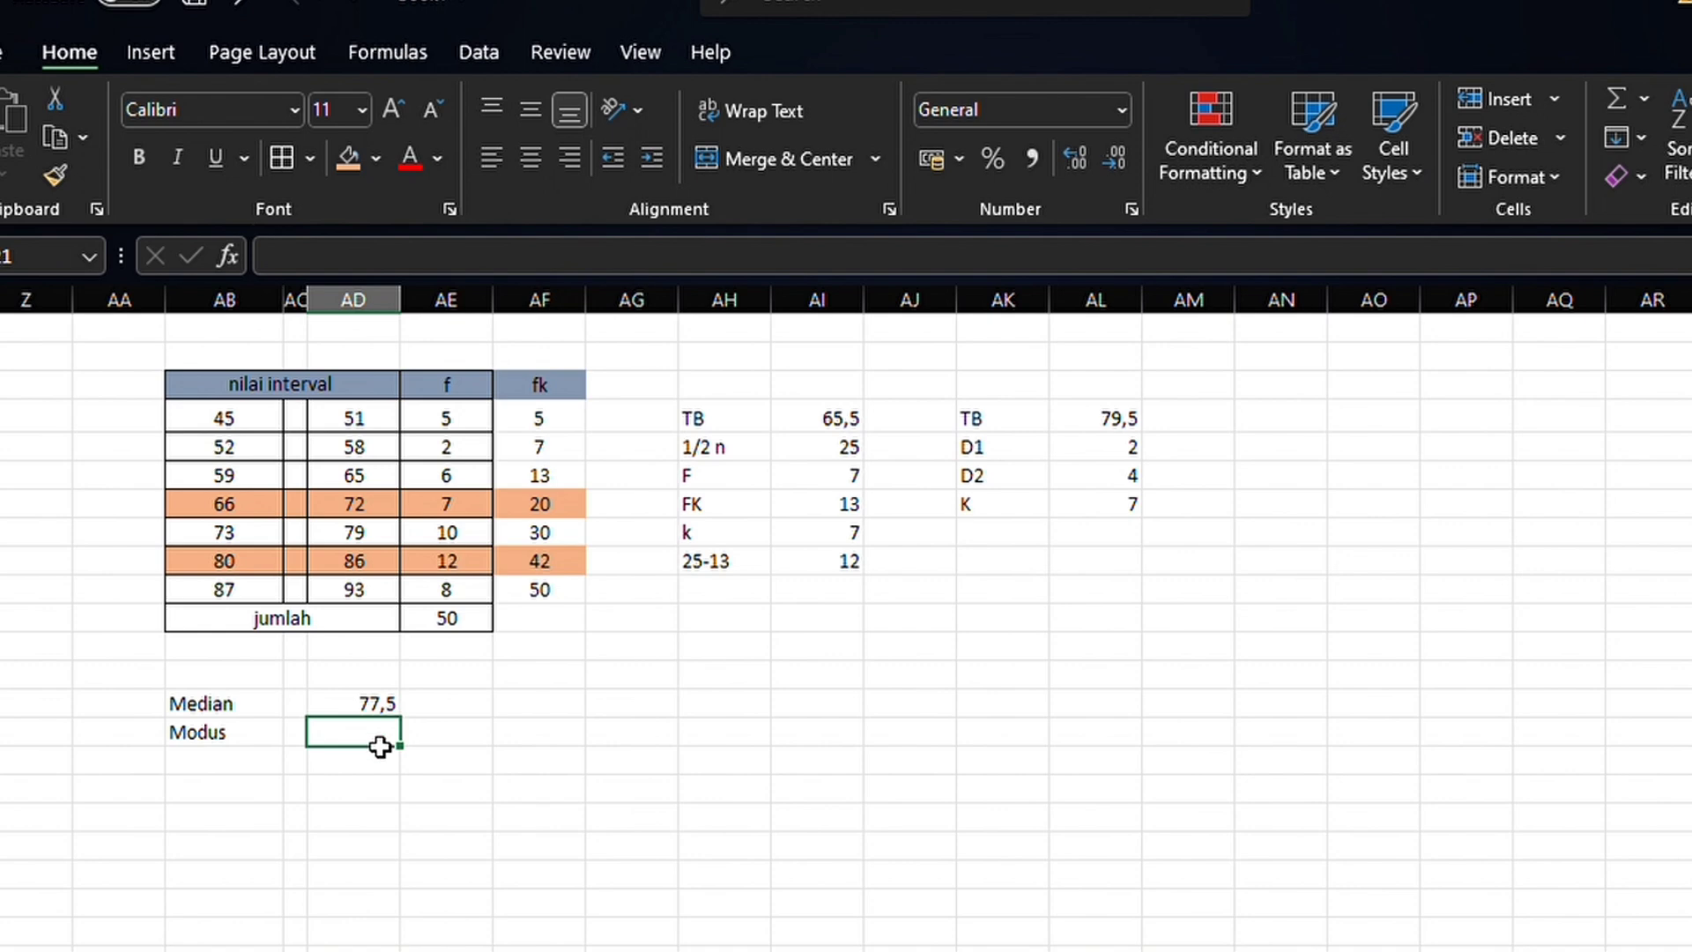
Calculate the mode (Modus) in AD21 with the formula =AL10+(2/6)*7
{"action": "type", "text": "="}
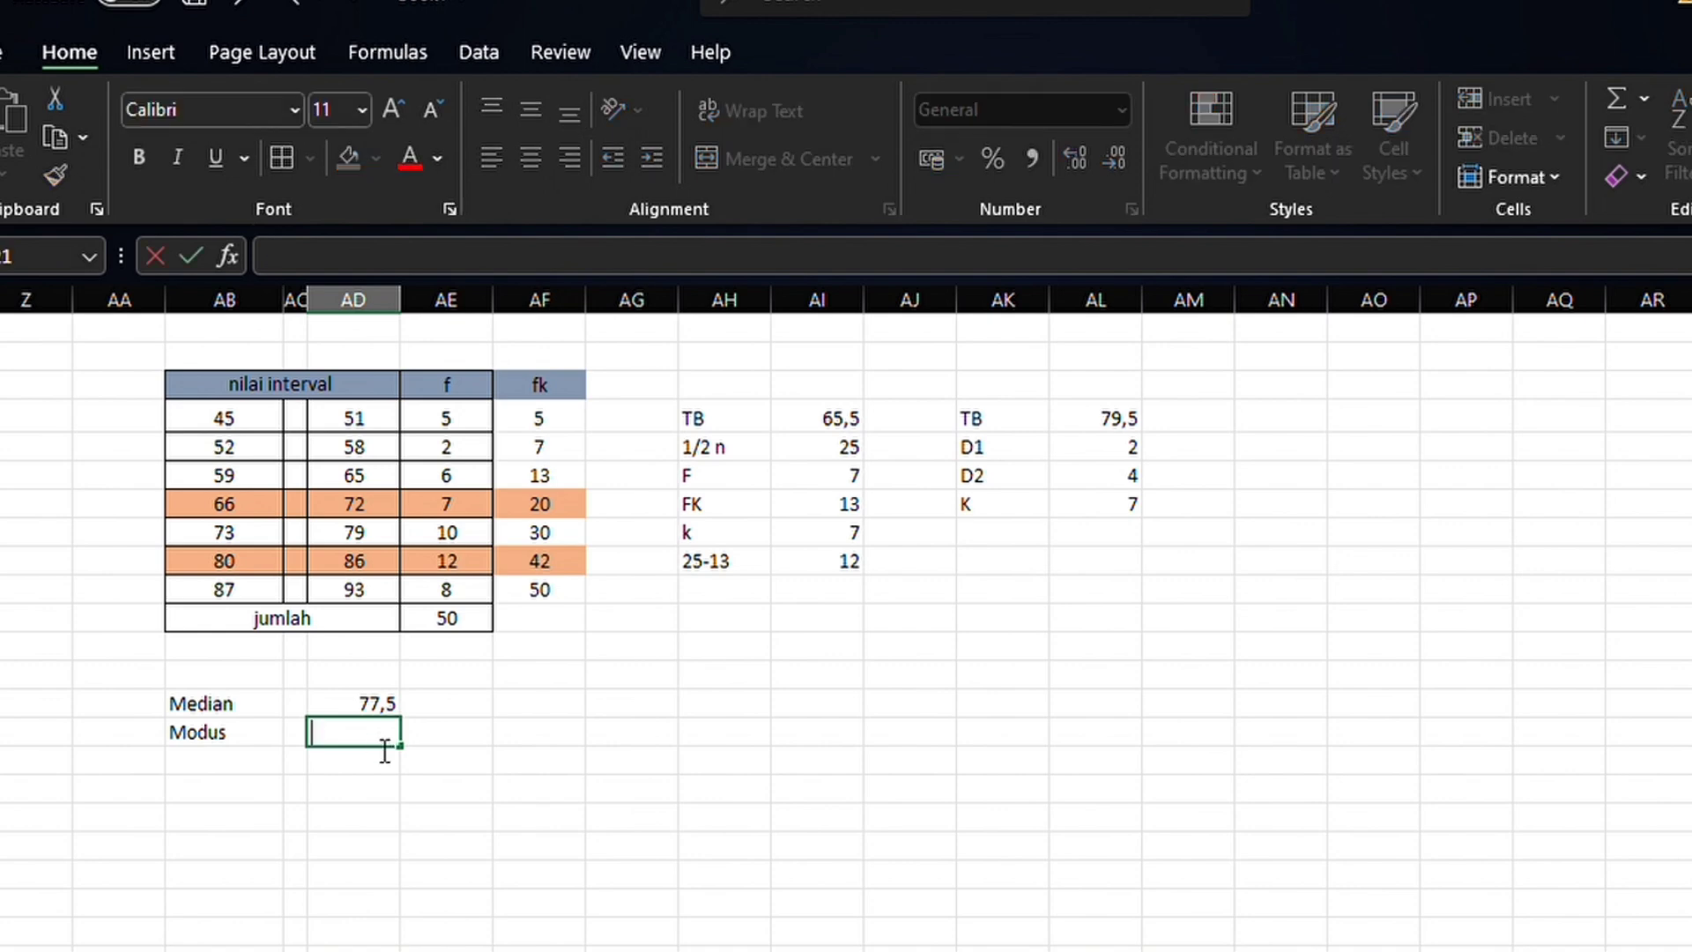
{"action": "left_click", "coordinate": [1106, 432]}
{"action": "type", "text": "+"}
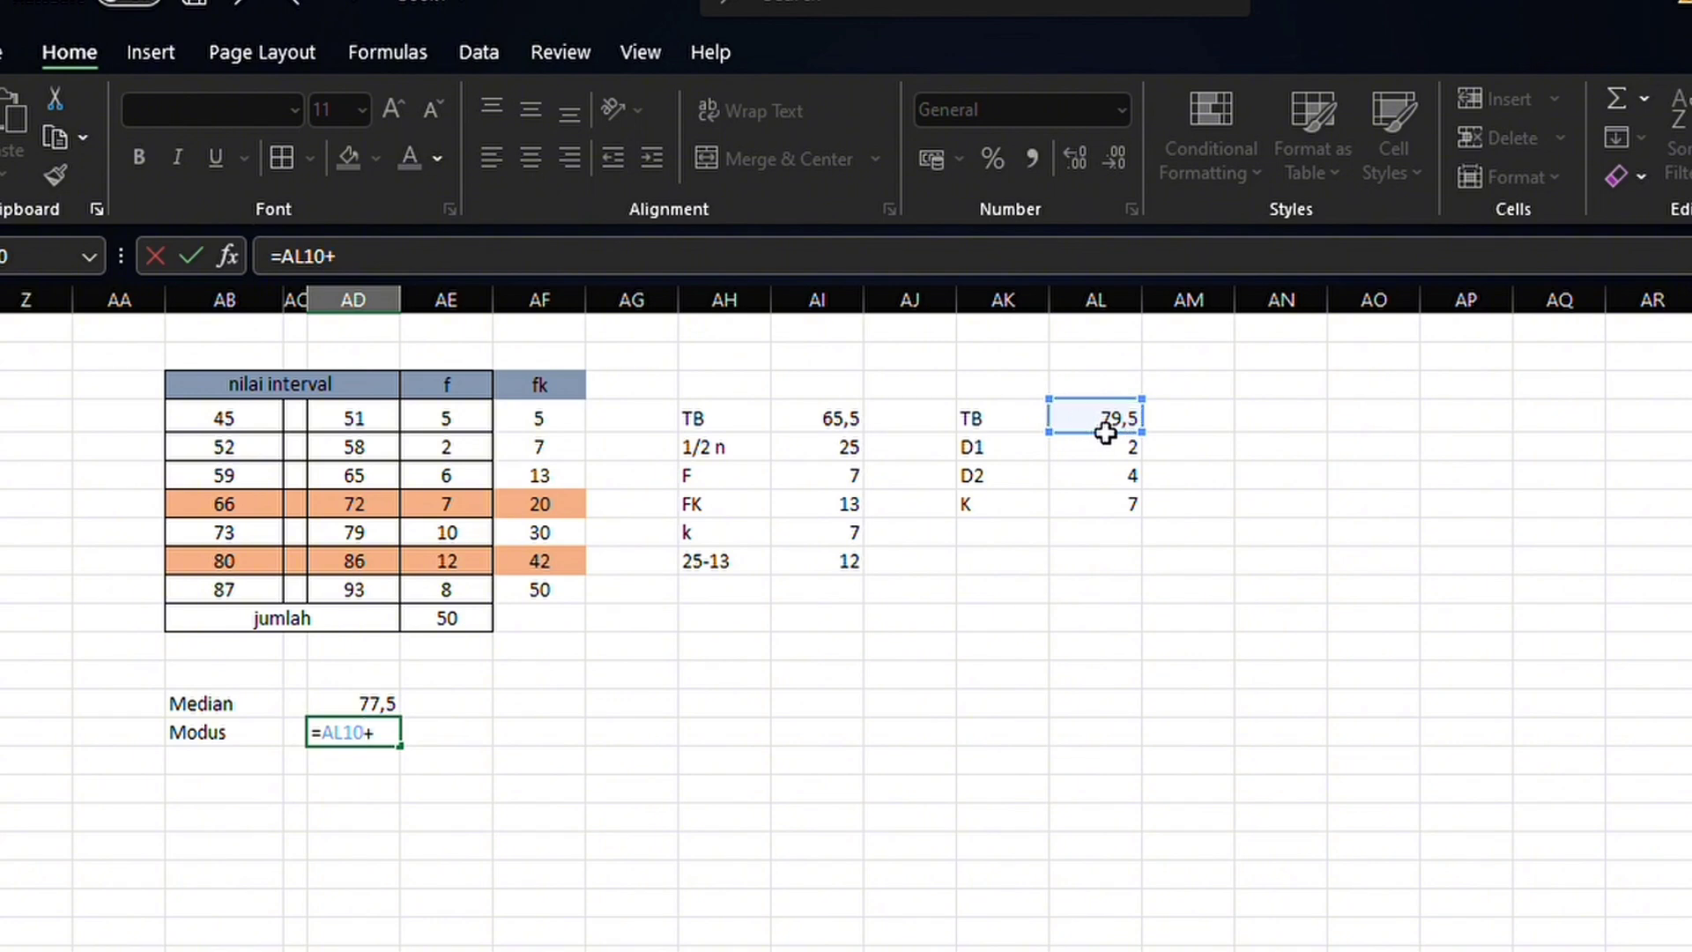
{"action": "type", "text": "(2"}
{"action": "key", "text": "BackSpace"}
{"action": "type", "text": "/"}
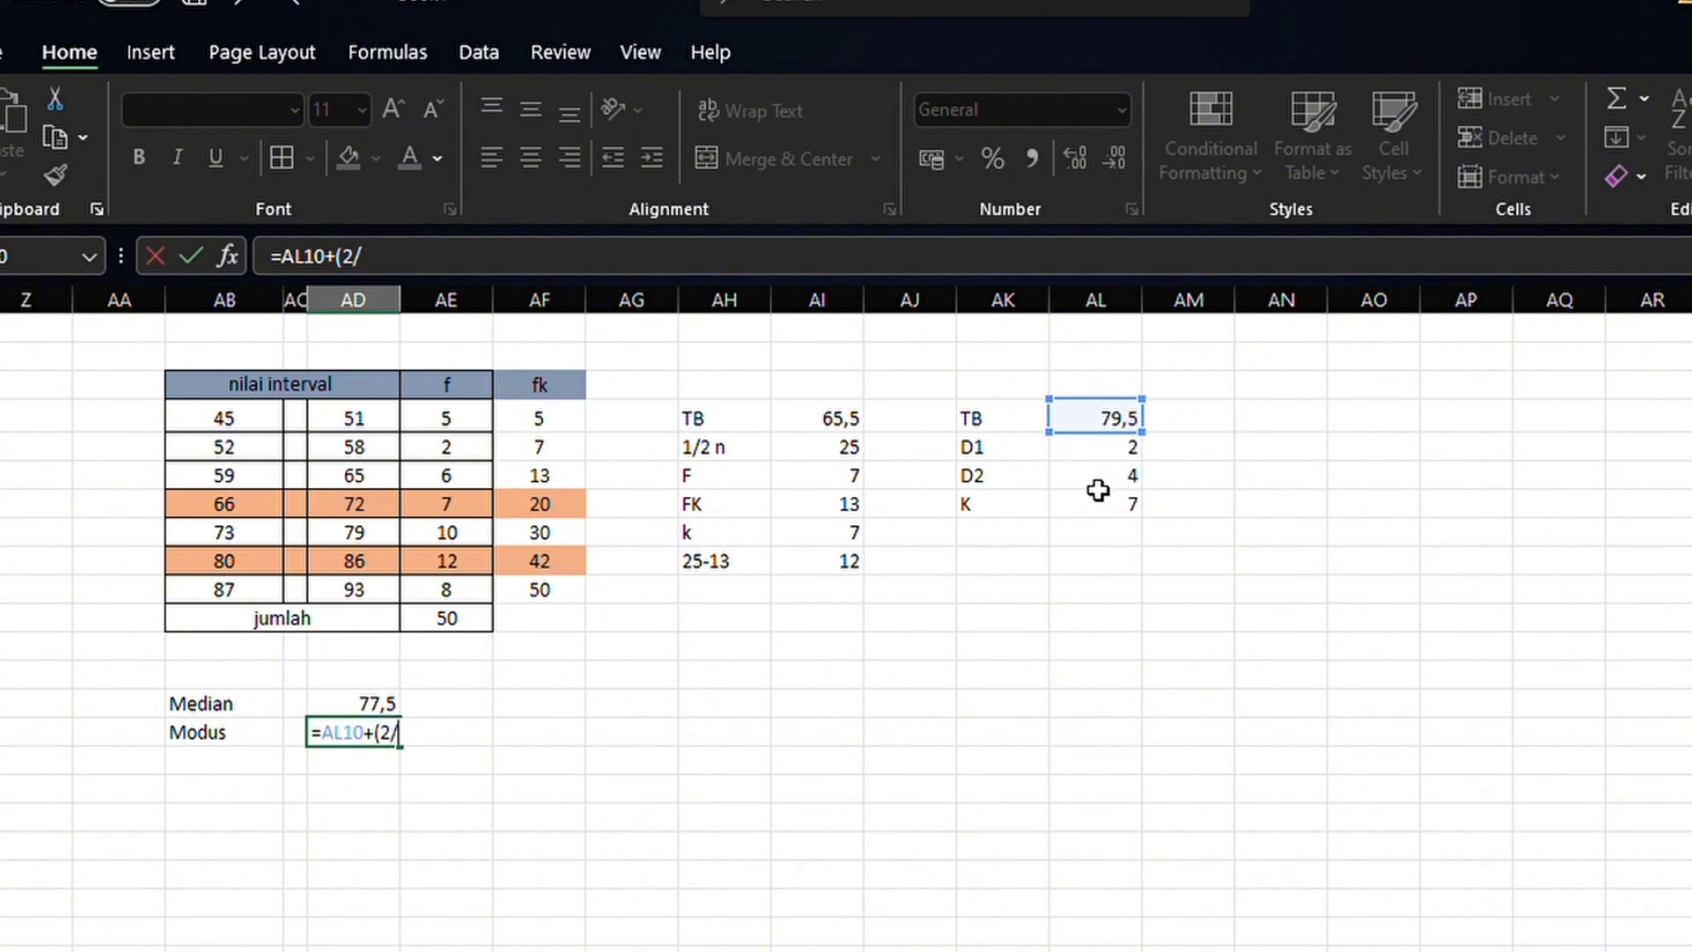
{"action": "type", "text": "^"}
{"action": "key", "text": "BackSpace"}
{"action": "type", "text": "6)*7"}
{"action": "key", "text": "Return"}
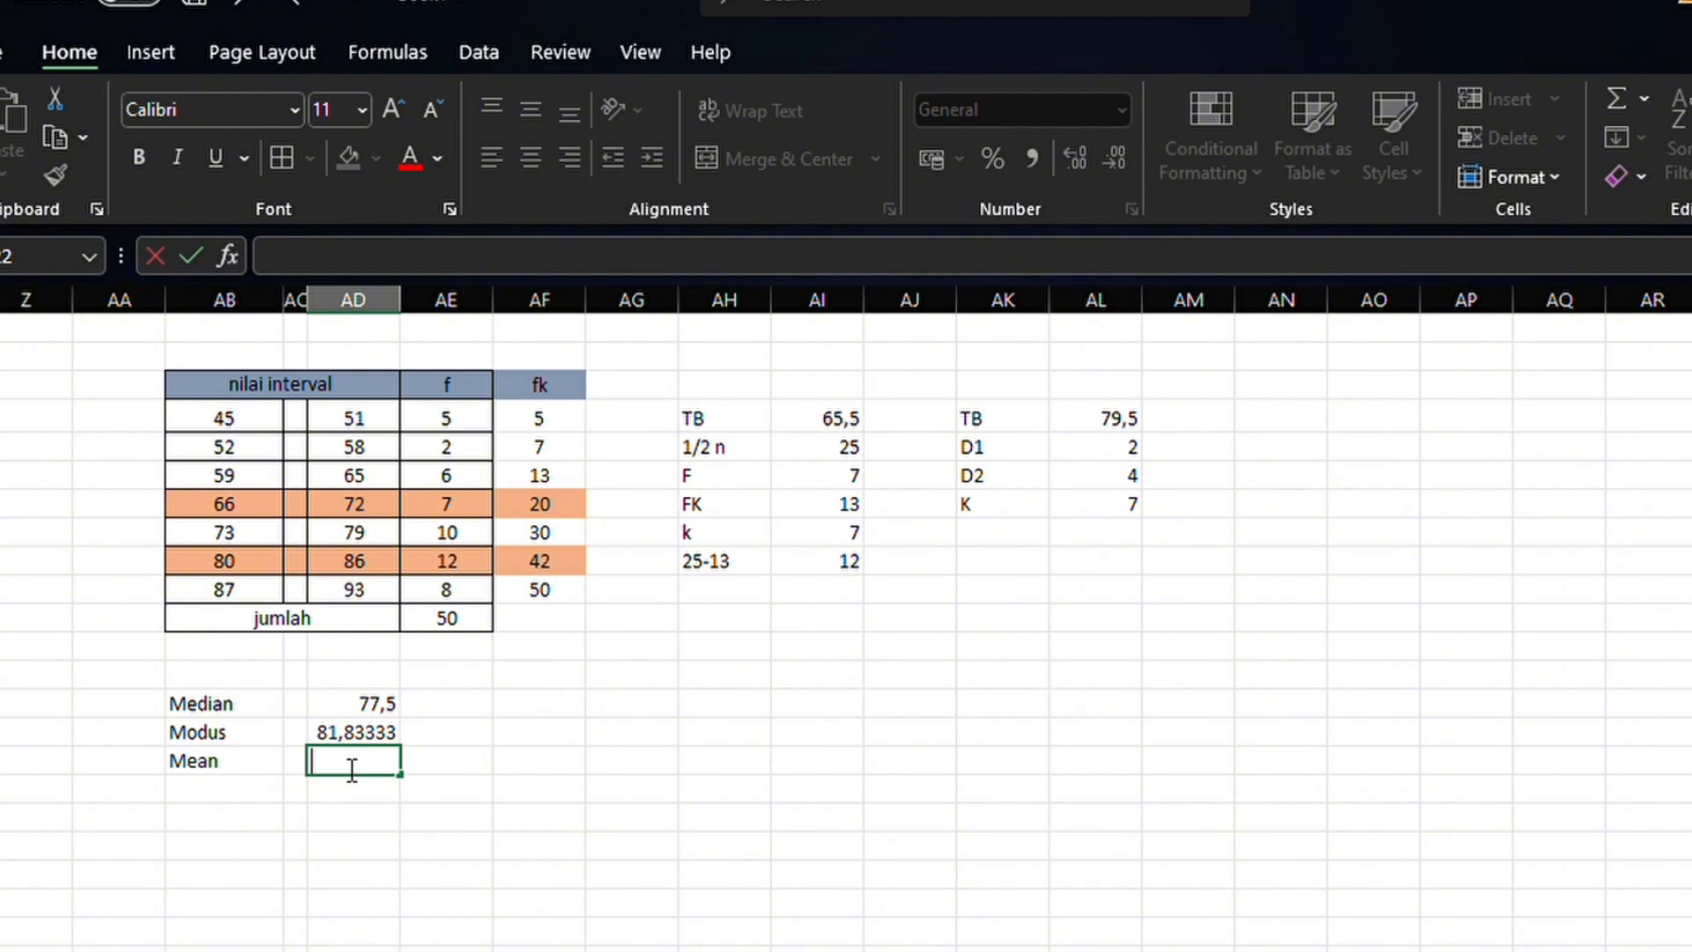
Calculate the Mean in AD22 with the formula =3681/50
{"action": "type", "text": "="}
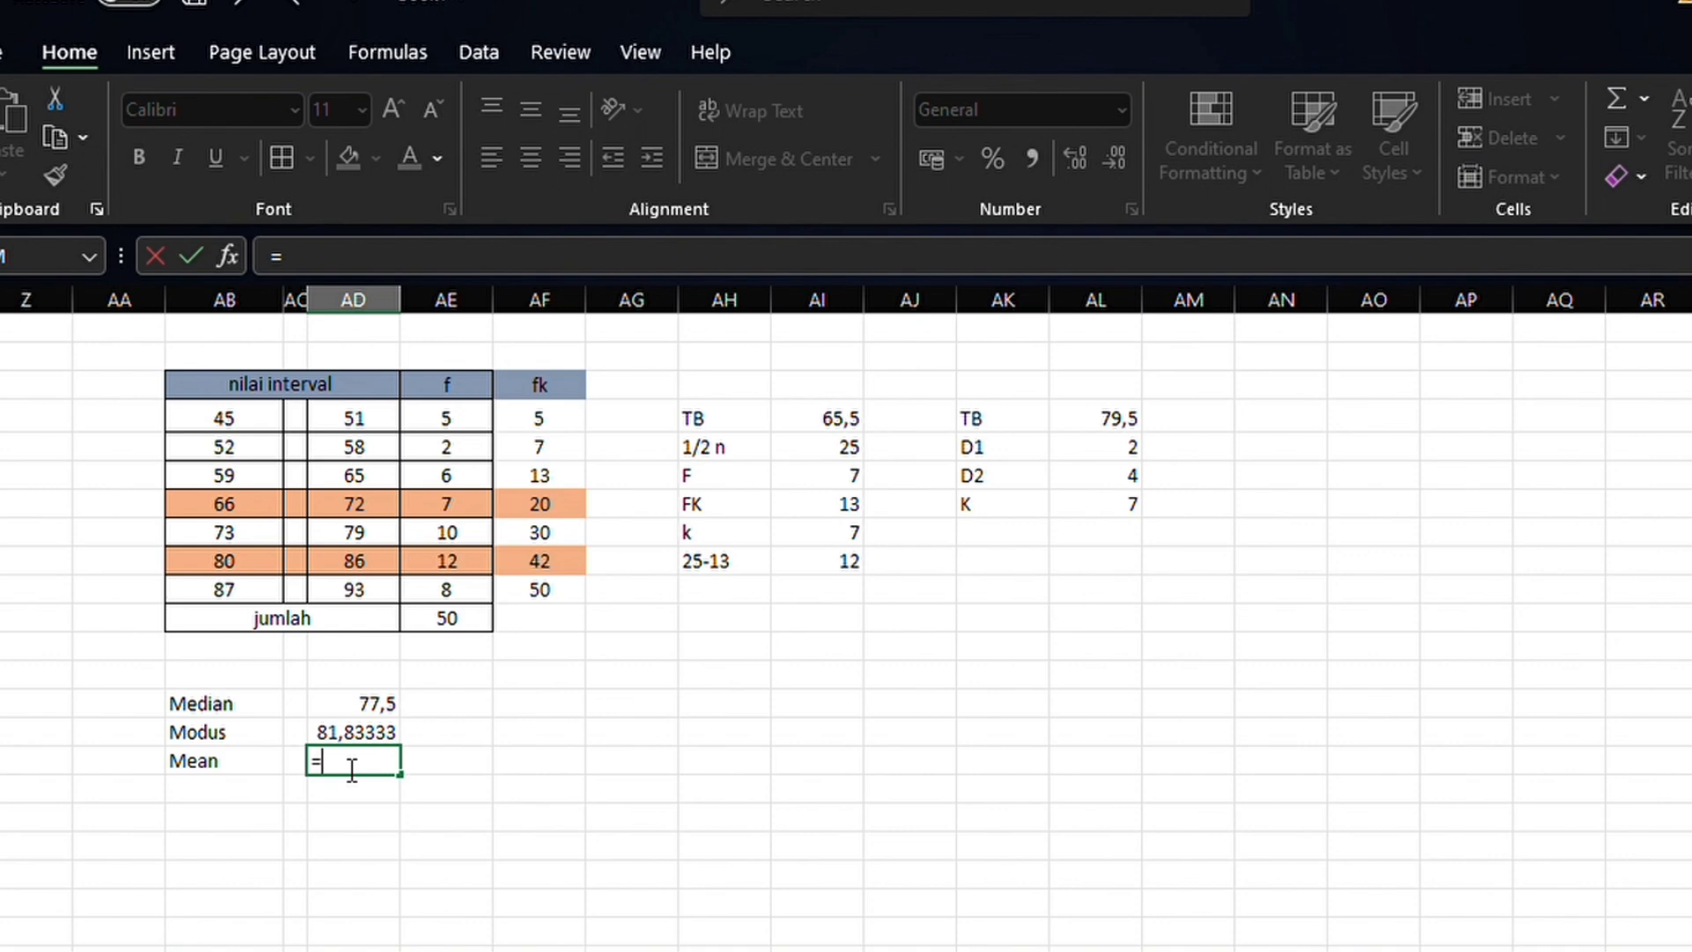
{"action": "type", "text": "3681/50"}
{"action": "key", "text": "Return"}
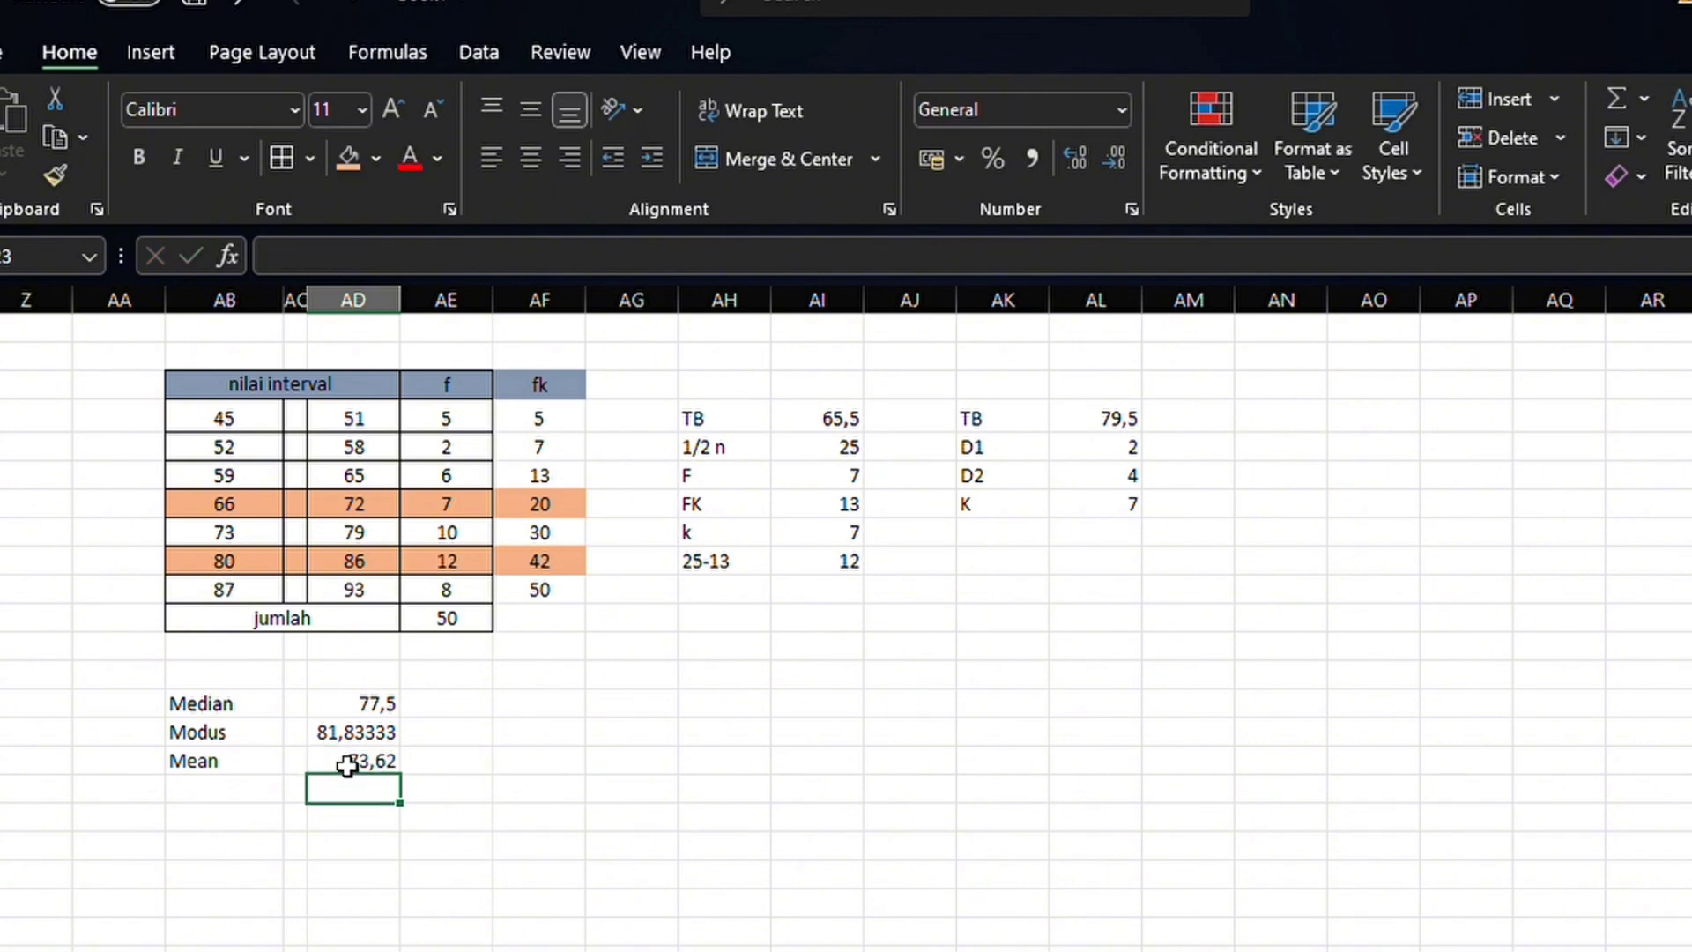